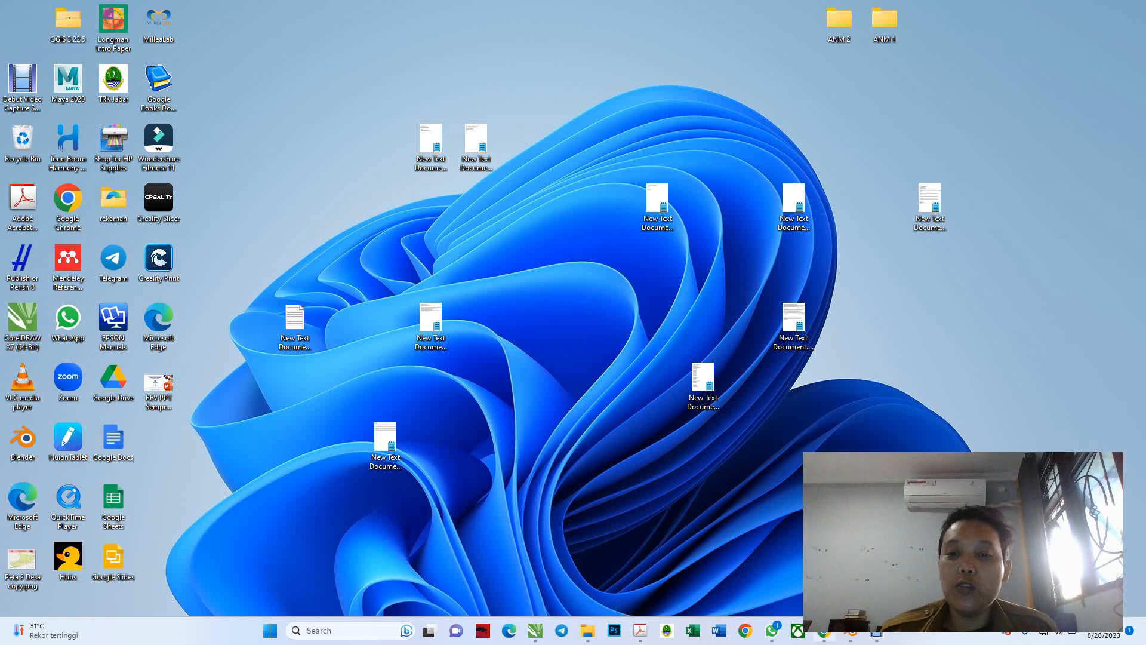
Step: Switch to Google Chrome and look through the "blue print mobil" image results and the full-size Volkswagen Transporter blueprint
click(827, 564)
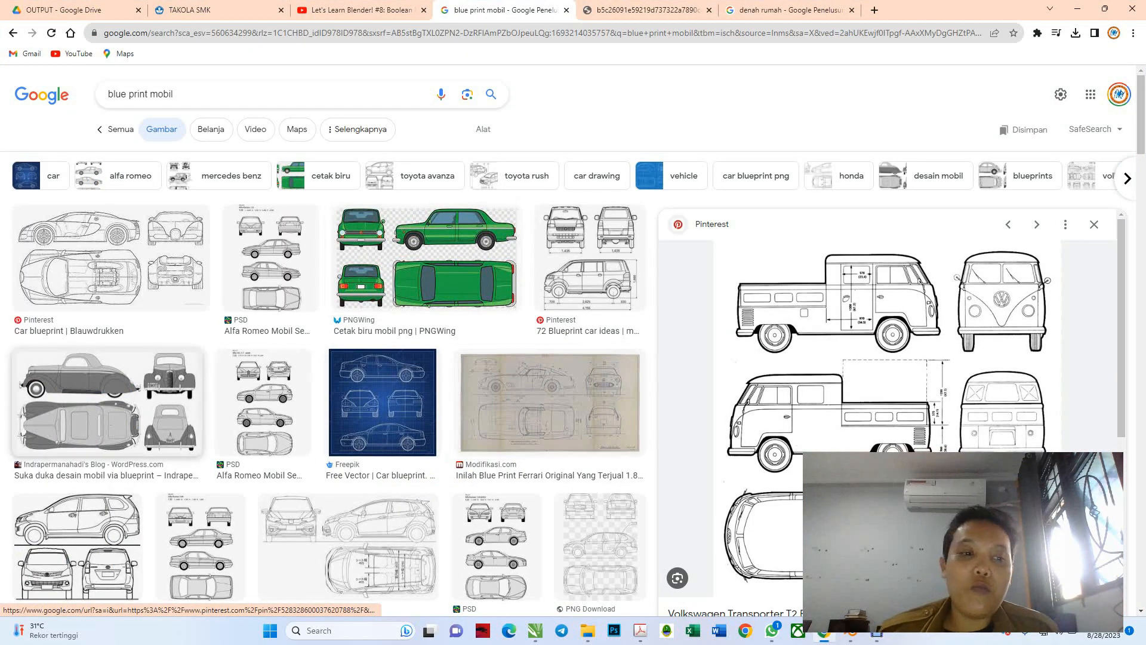
scroll(114, 397, down, 5)
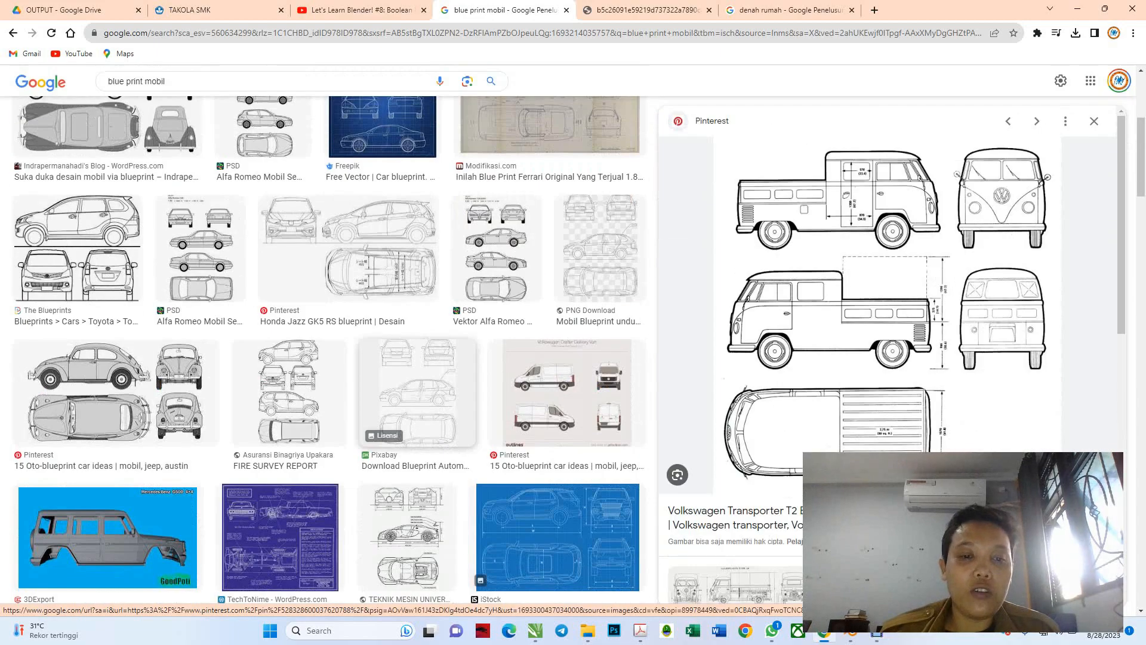
scroll(114, 397, down, 2)
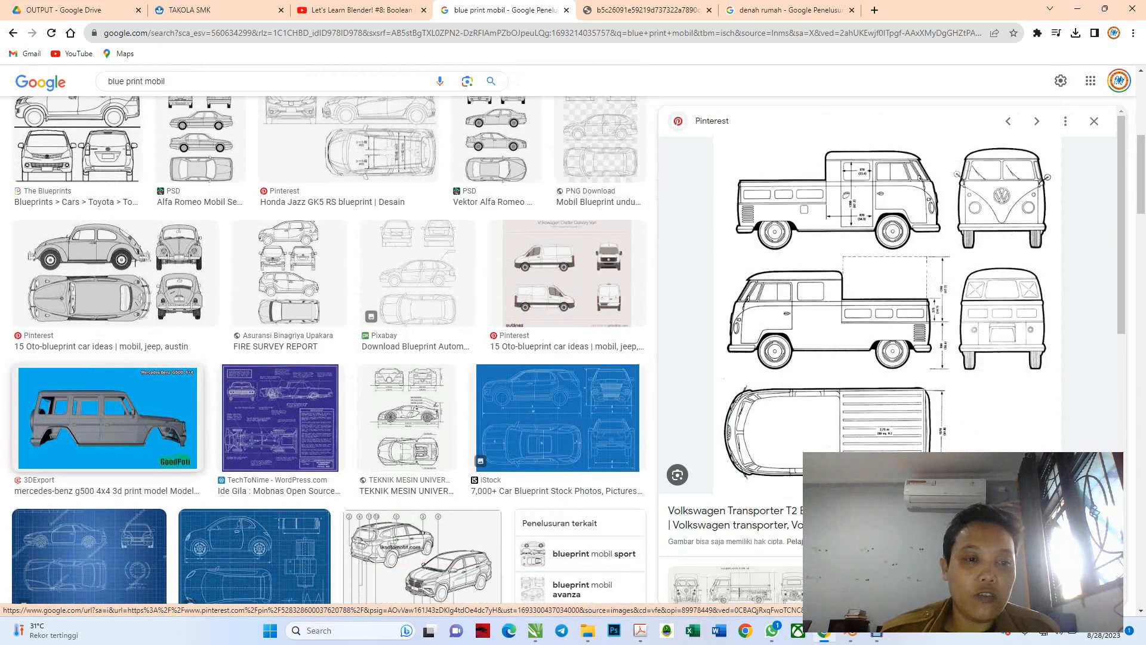
scroll(113, 397, down, 7)
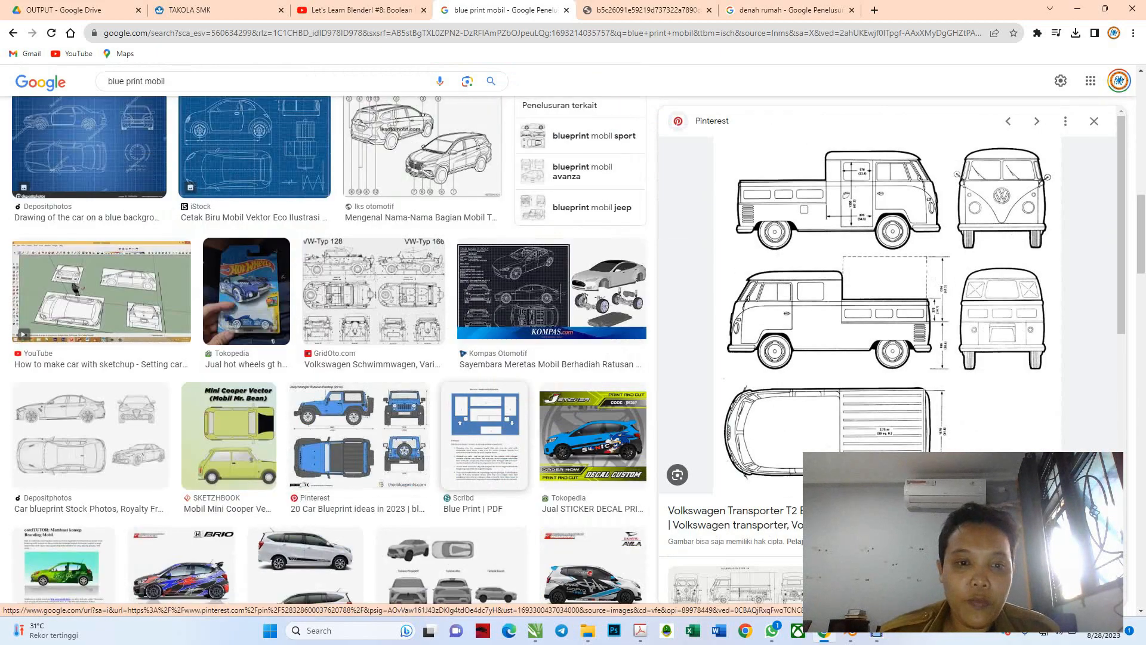
scroll(328, 349, down, 3)
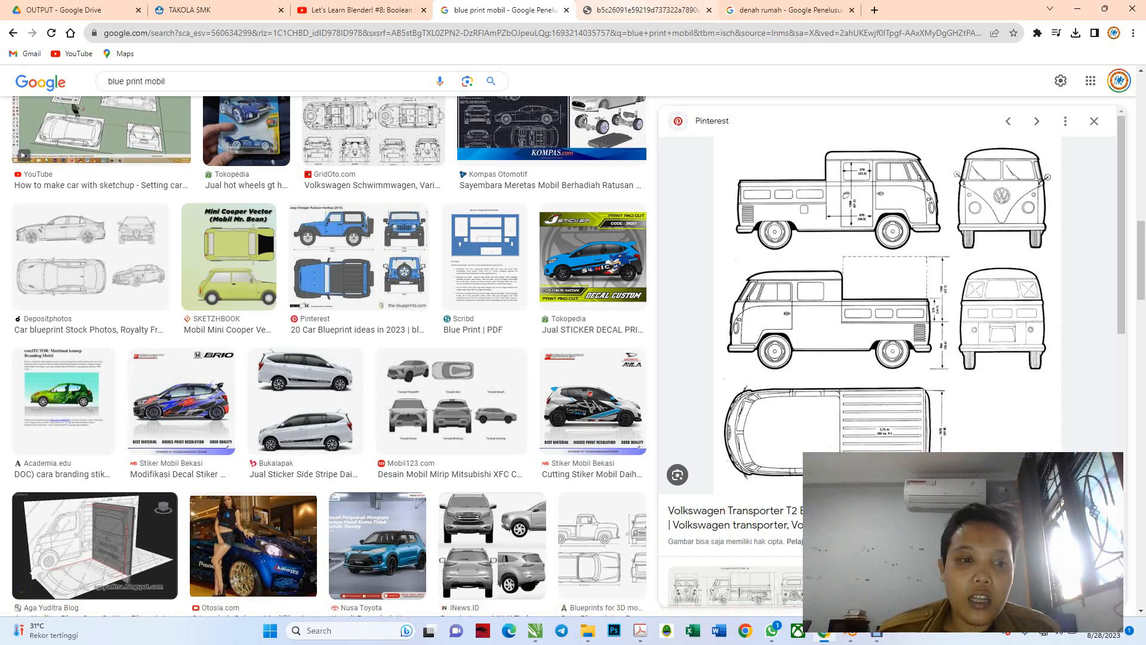
click(645, 10)
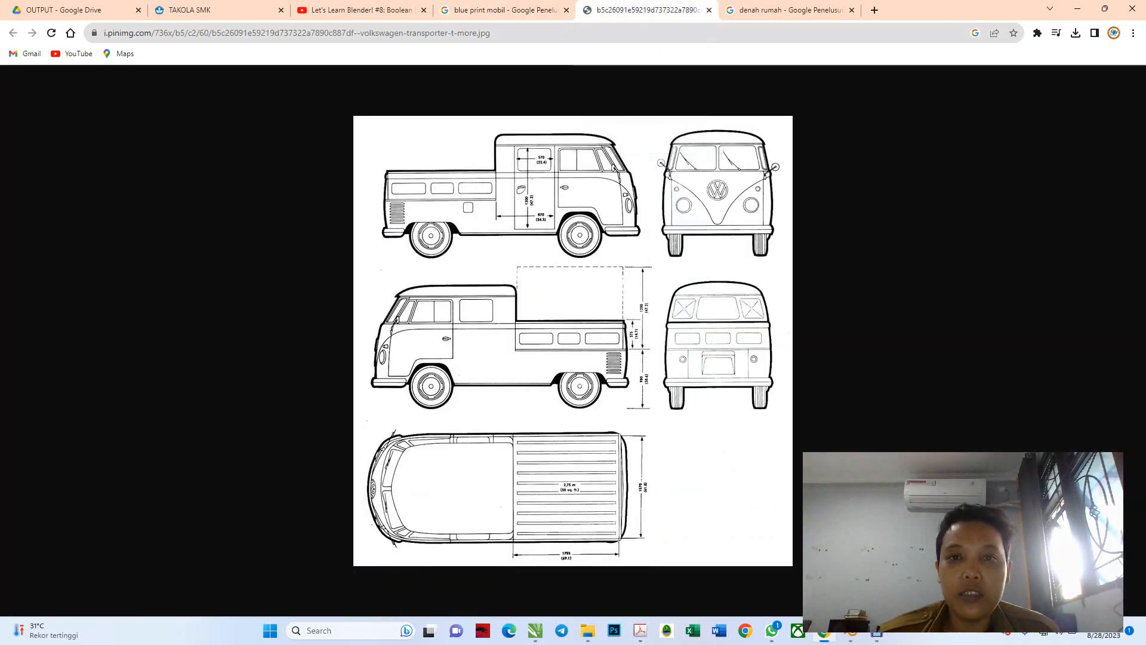
Step: Look through the "denah rumah" image results and preview the Waspada Online 6 x 9 m plan and the related YouTube 6 x 9 design
click(788, 10)
scroll(305, 256, down, 3)
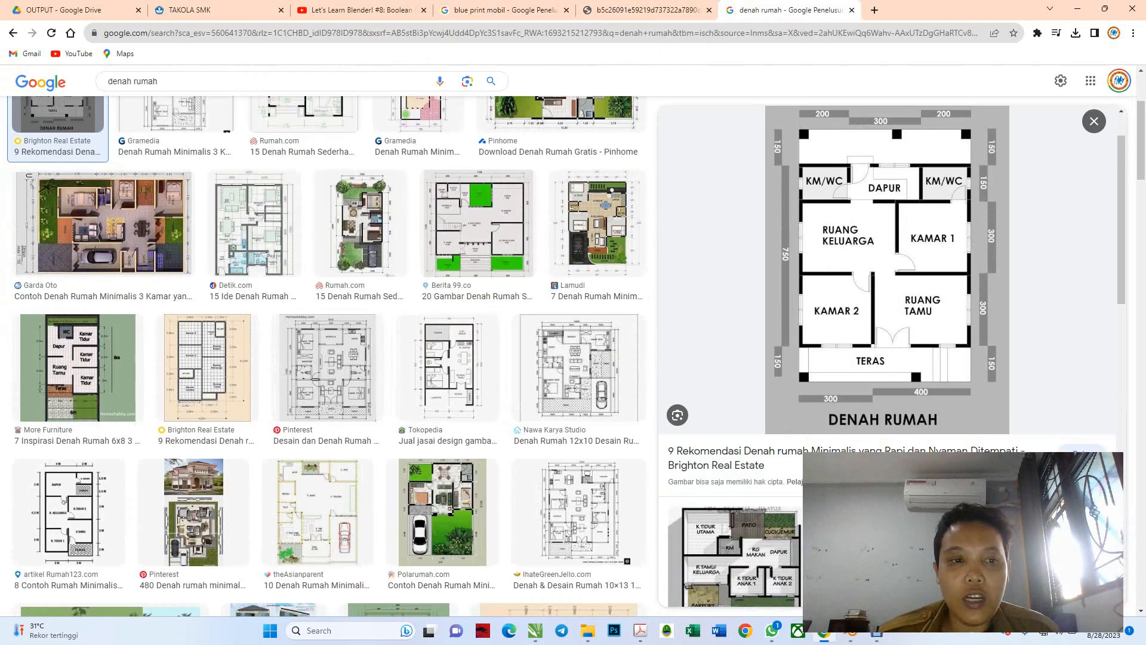
scroll(326, 355, down, 6)
scroll(325, 355, down, 3)
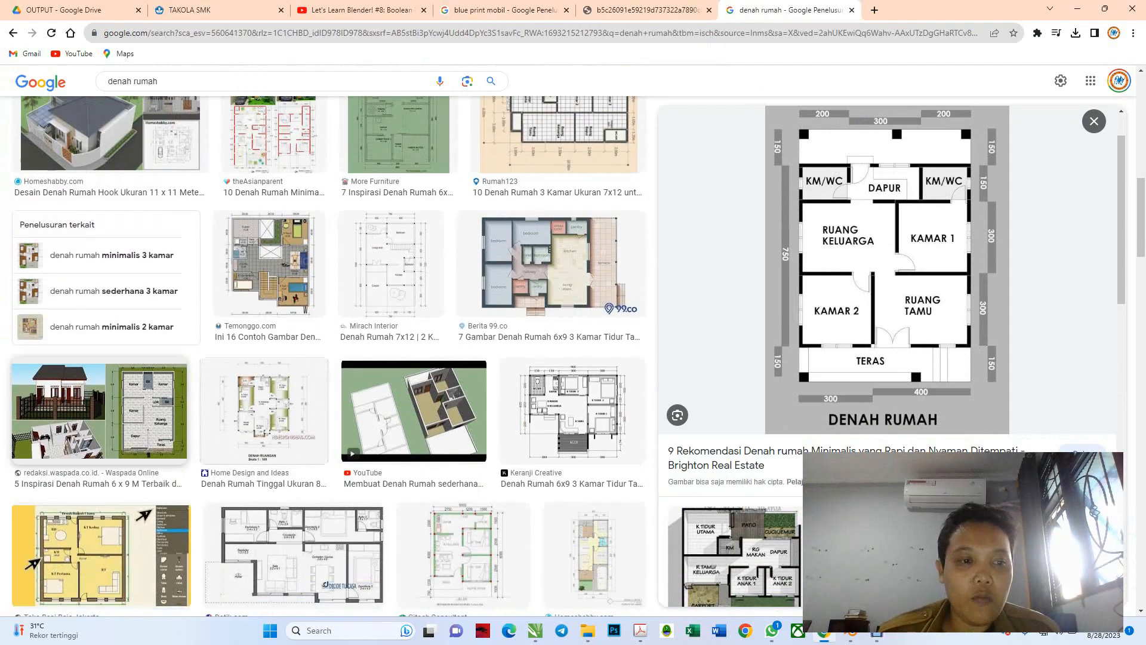
click(100, 412)
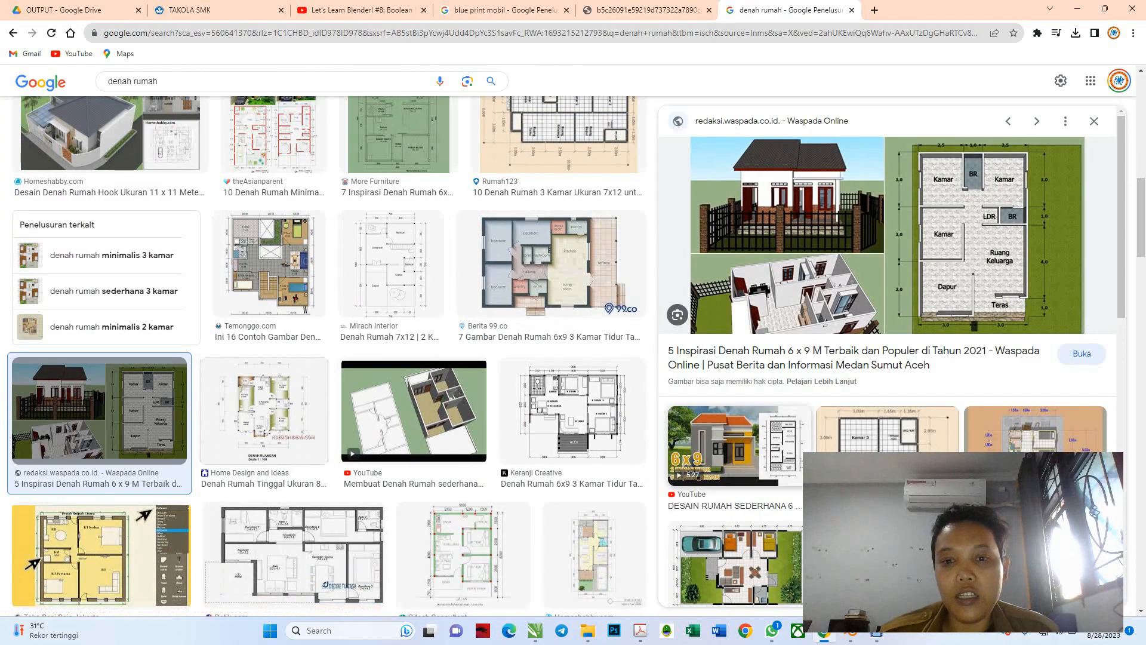
click(738, 430)
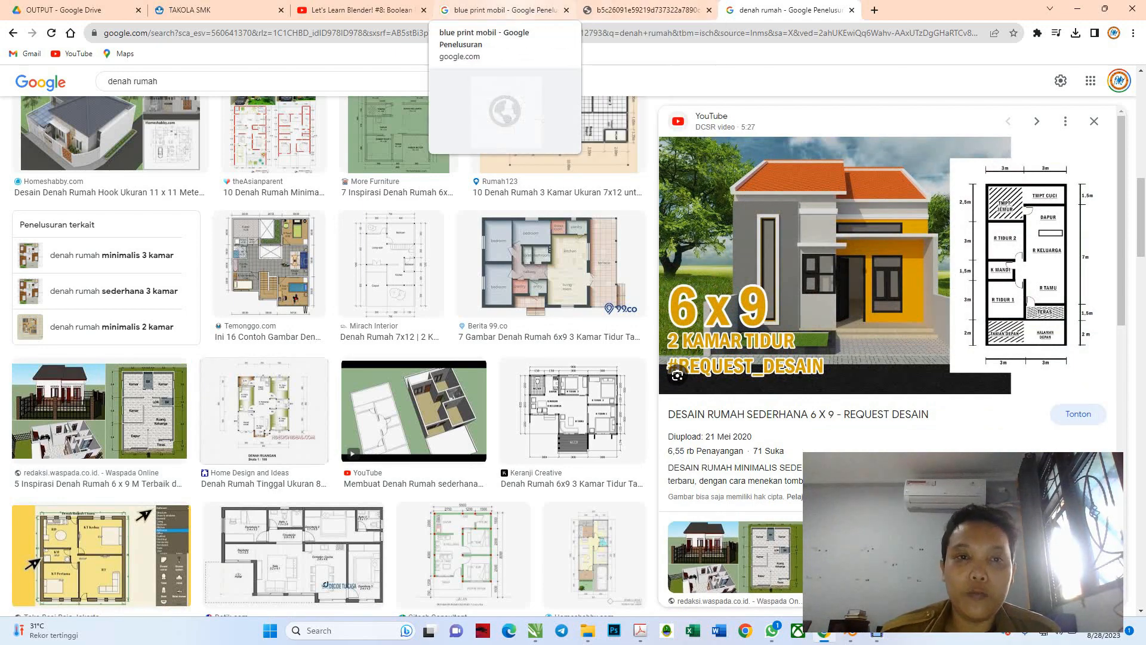
Step: Browse the car blueprint image results again and preview the example of blueprint planes set up for car modelling in 3ds Max
click(502, 9)
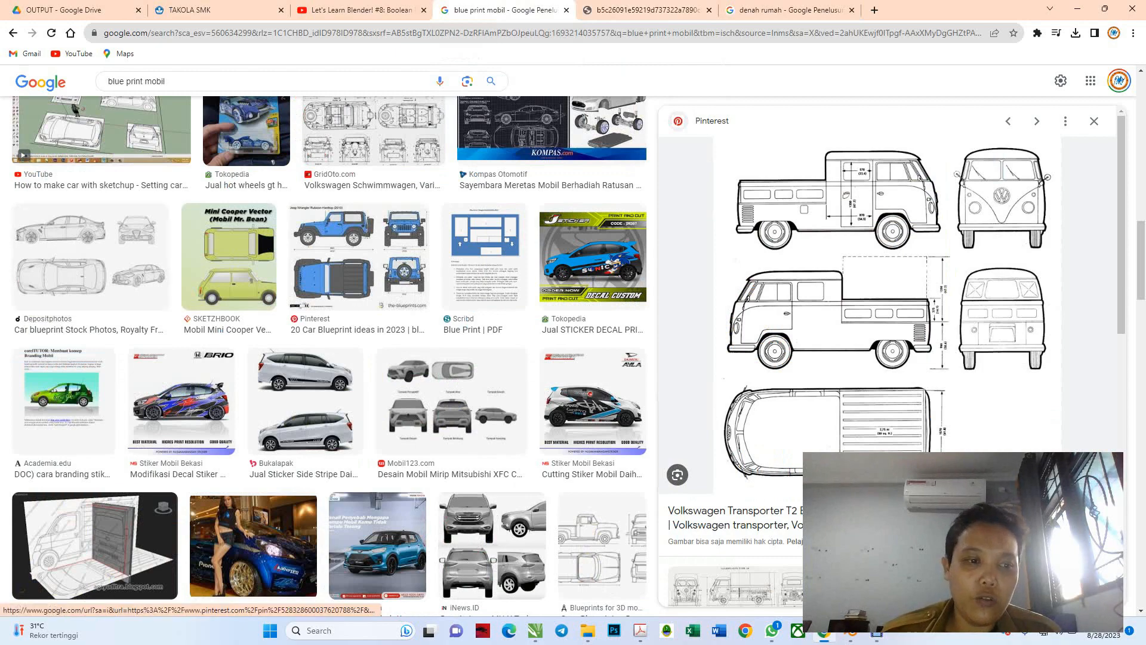
scroll(108, 256, up, 10)
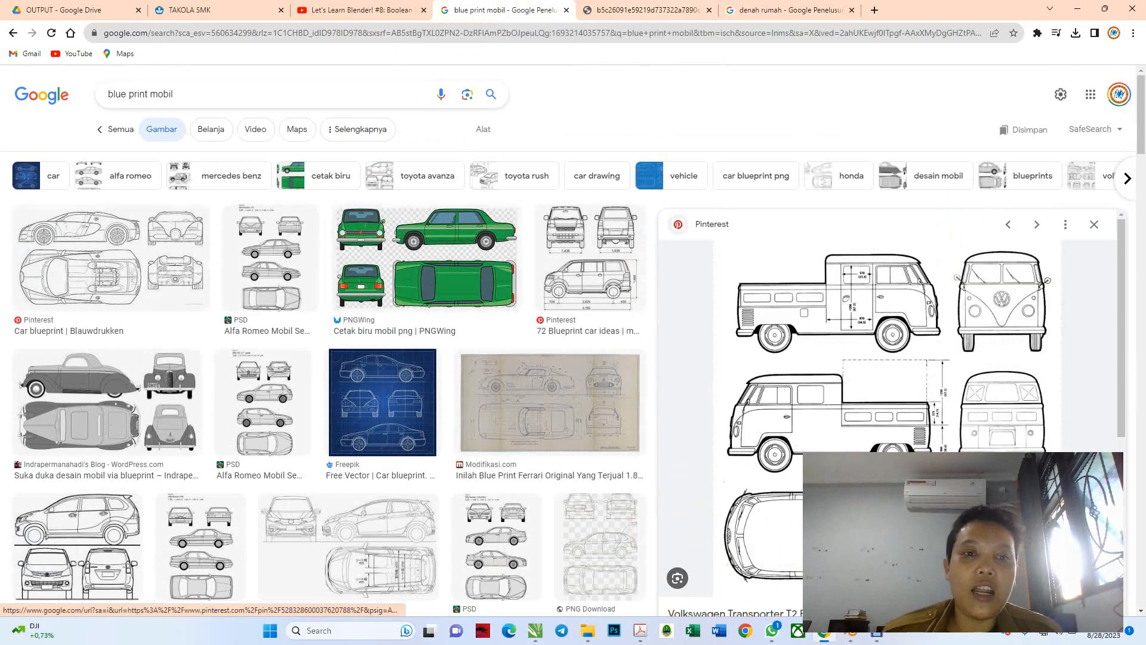
scroll(382, 402, down, 5)
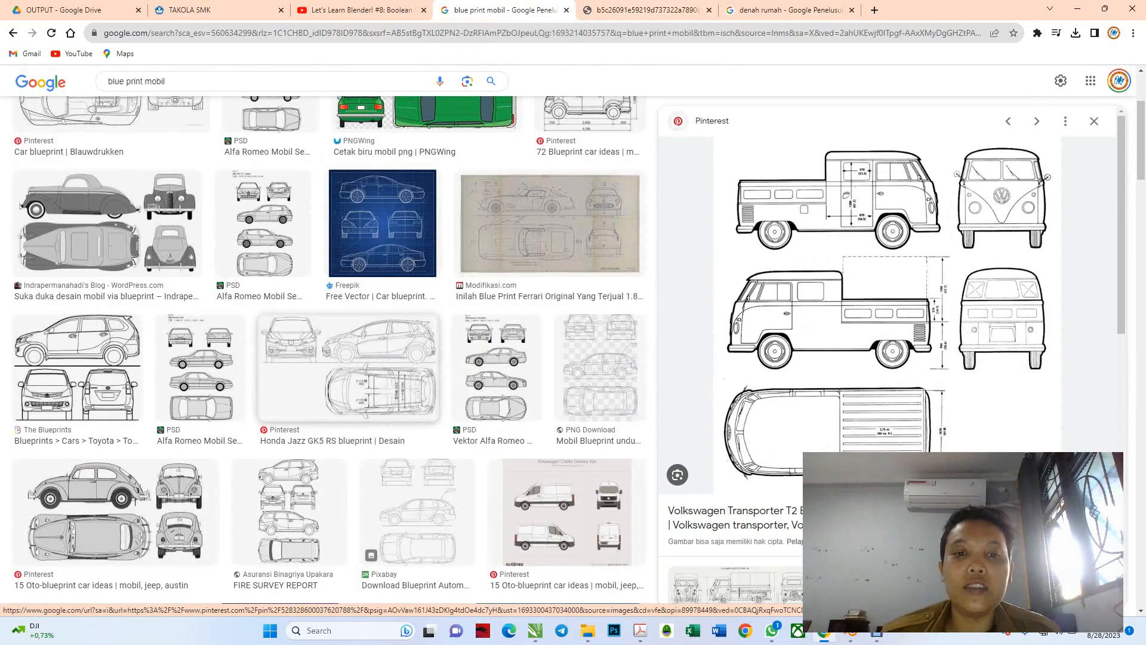
scroll(382, 402, up, 5)
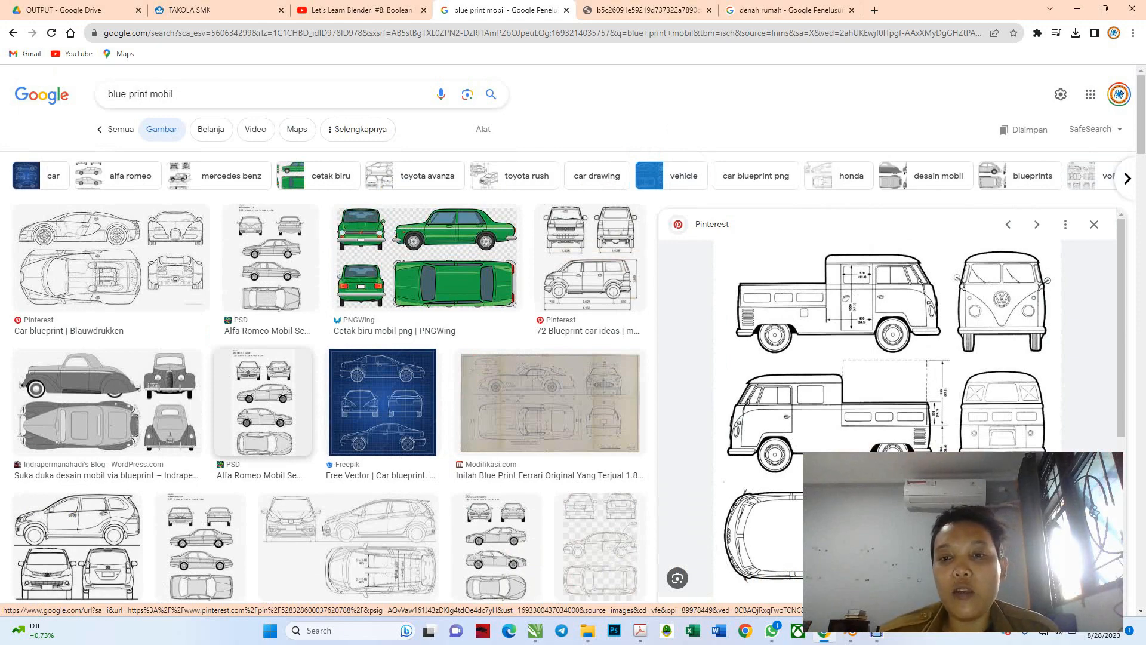
scroll(281, 418, down, 2)
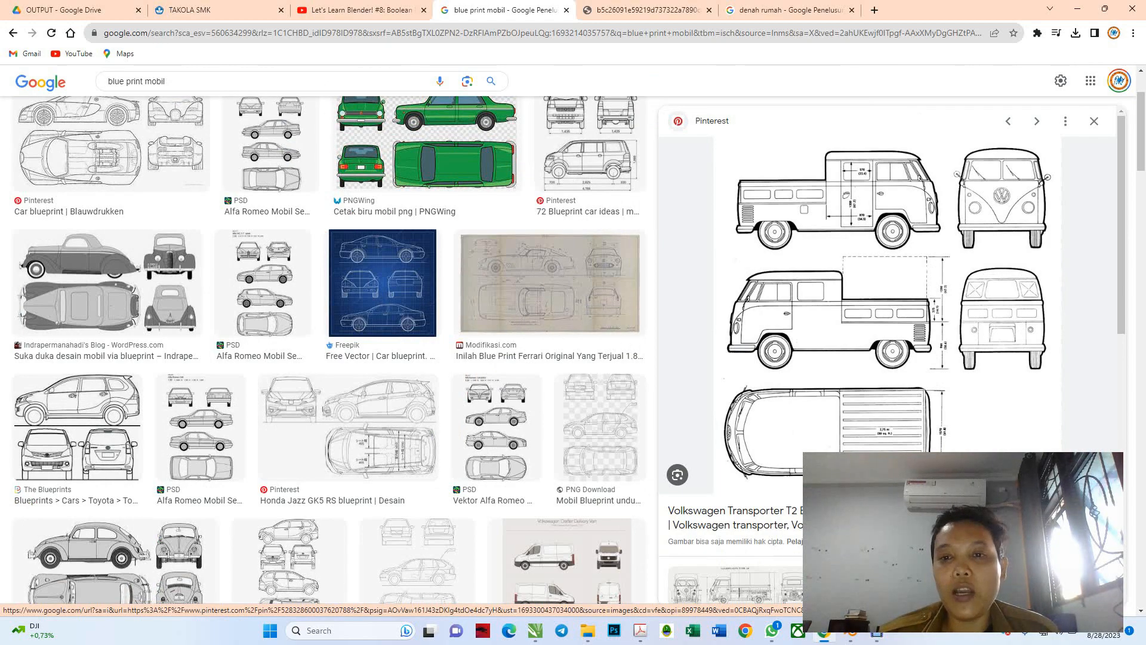
scroll(215, 388, down, 10)
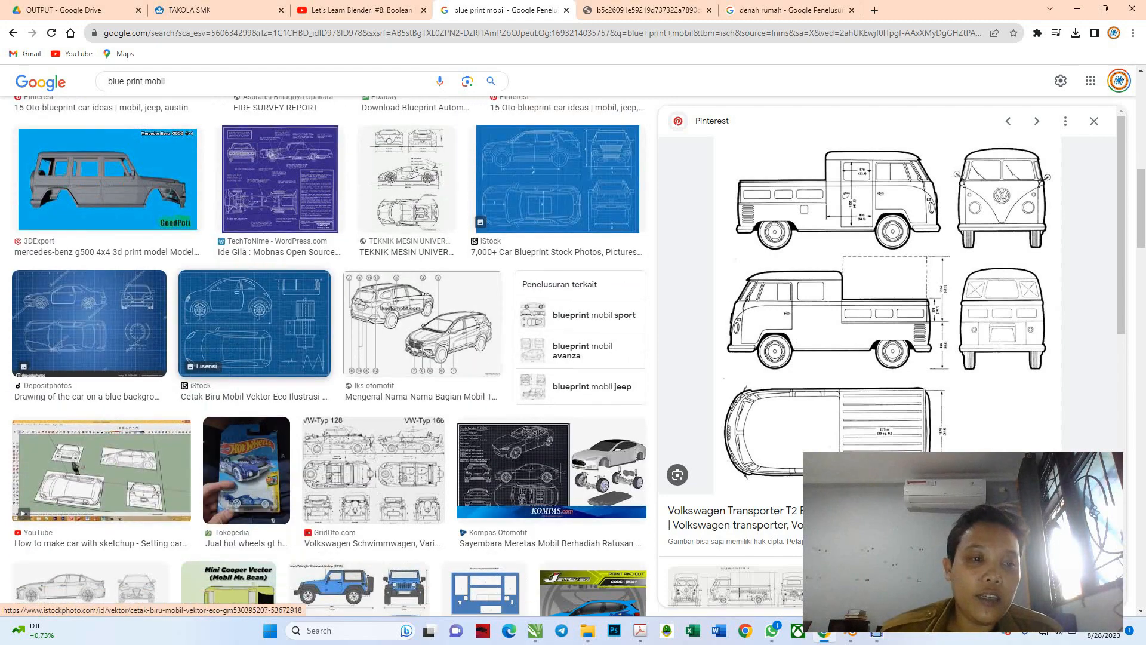
scroll(358, 376, down, 4)
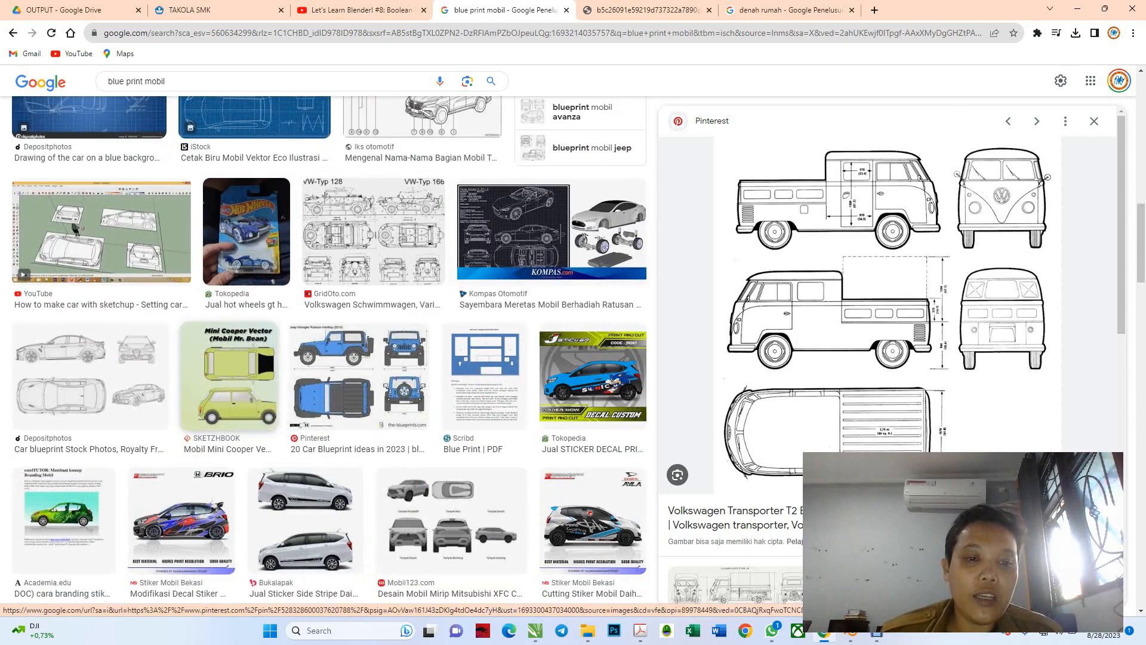
scroll(358, 376, down, 4)
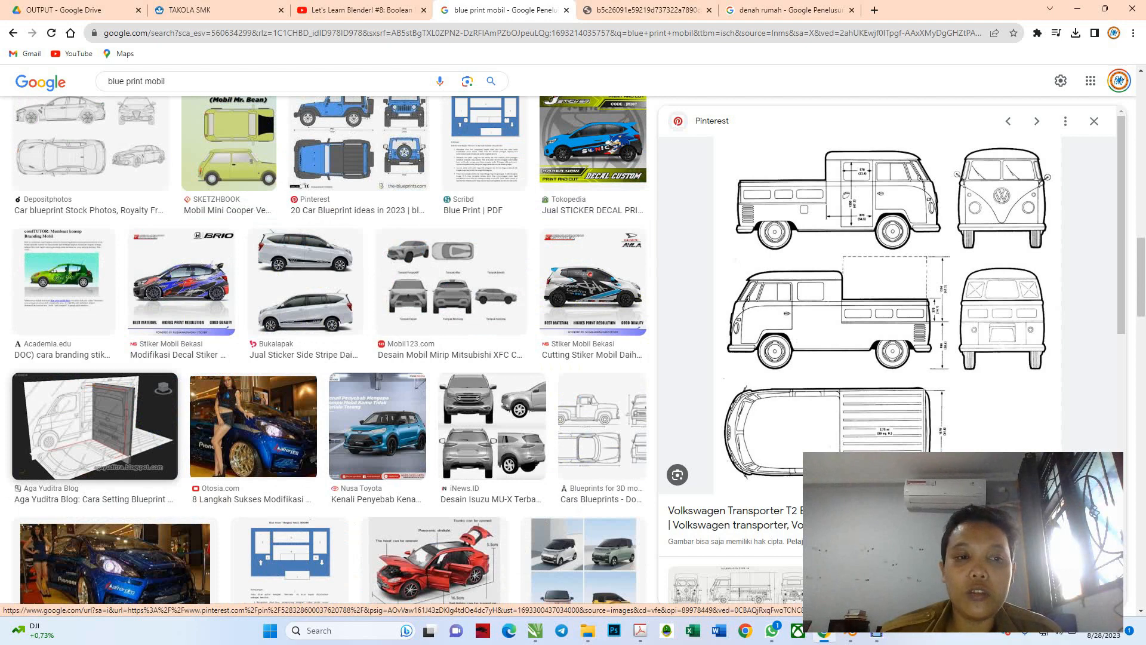
click(95, 425)
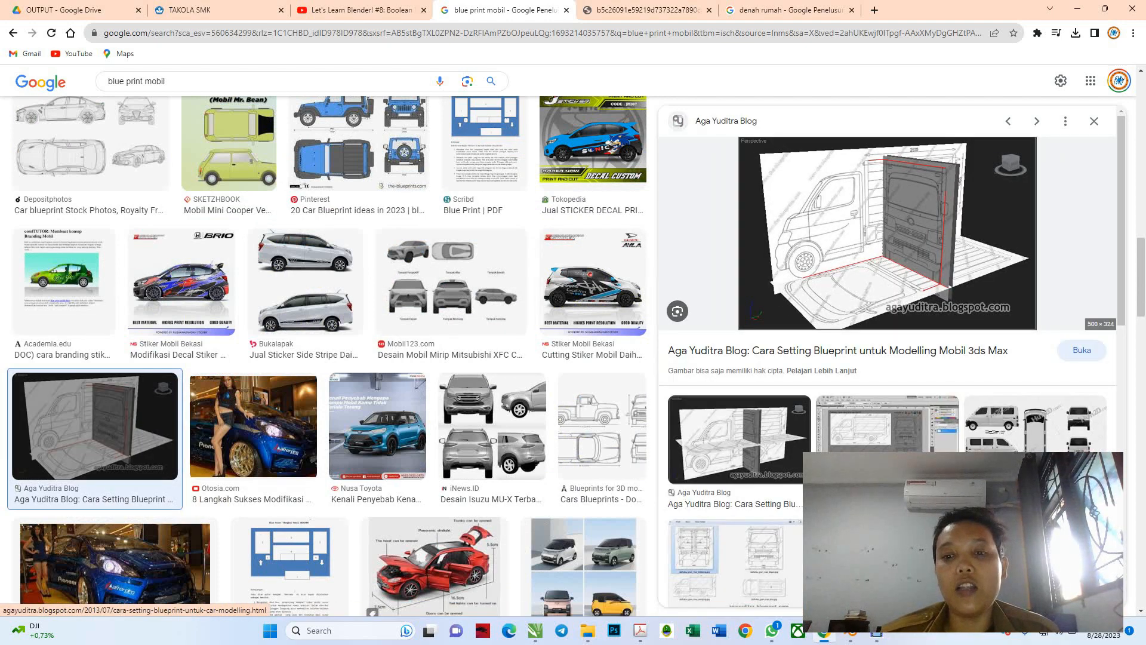
Step: Revisit the Volkswagen blueprint and the house plan results, and preview the simple floor plan from Rumah.com
click(646, 10)
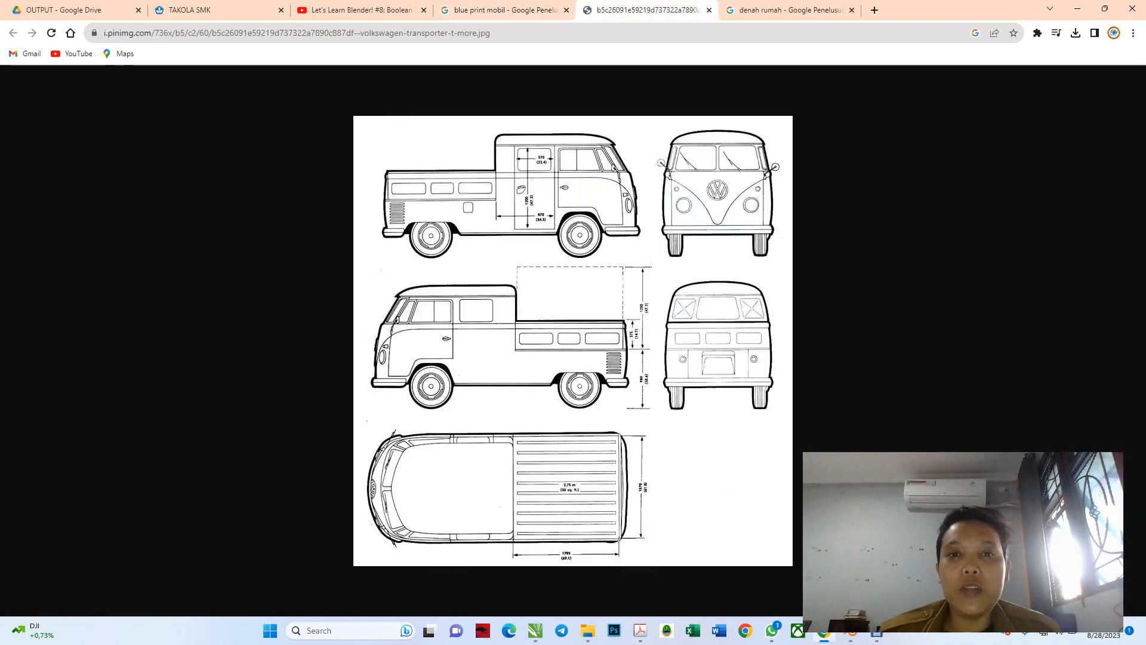
click(784, 10)
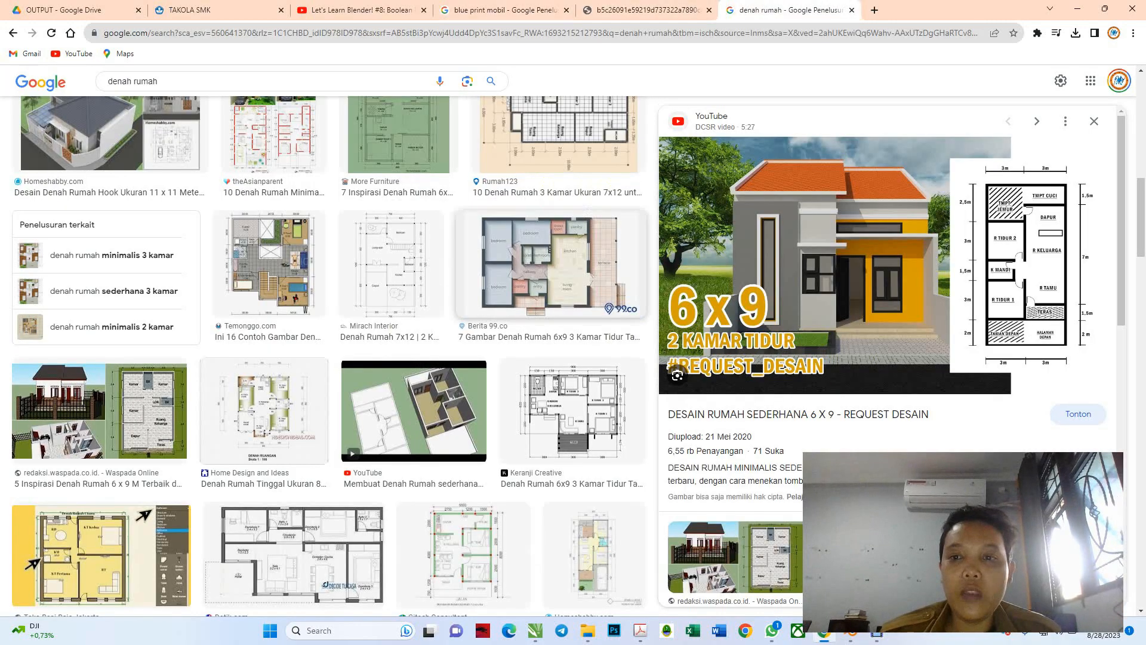
scroll(391, 265, up, 6)
scroll(328, 358, up, 2)
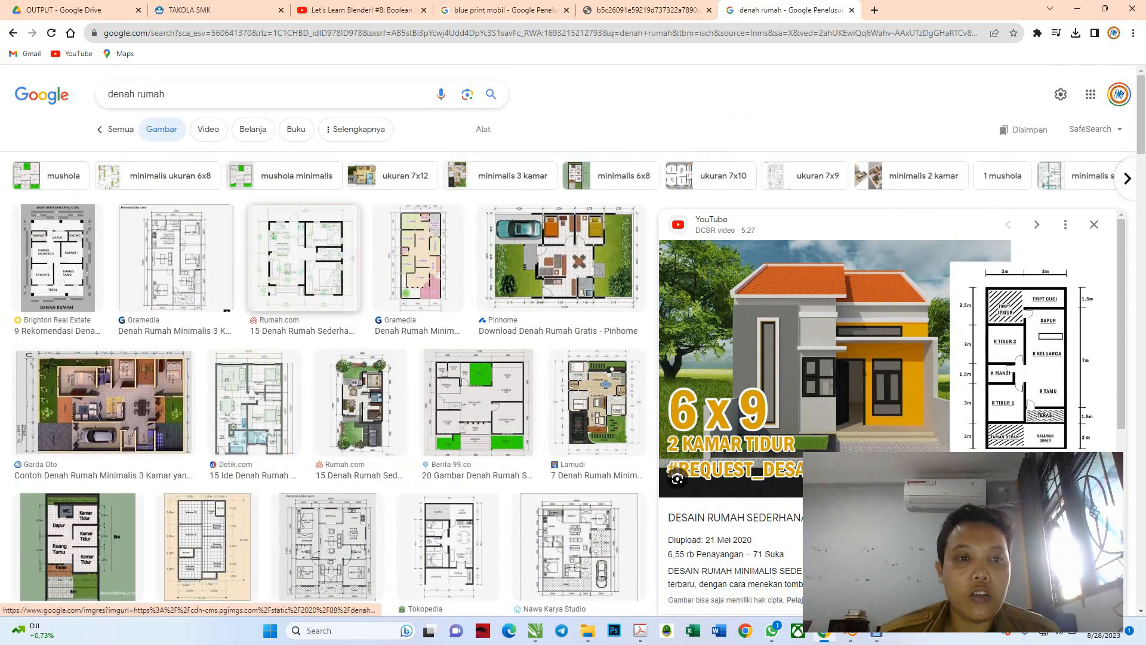
click(305, 256)
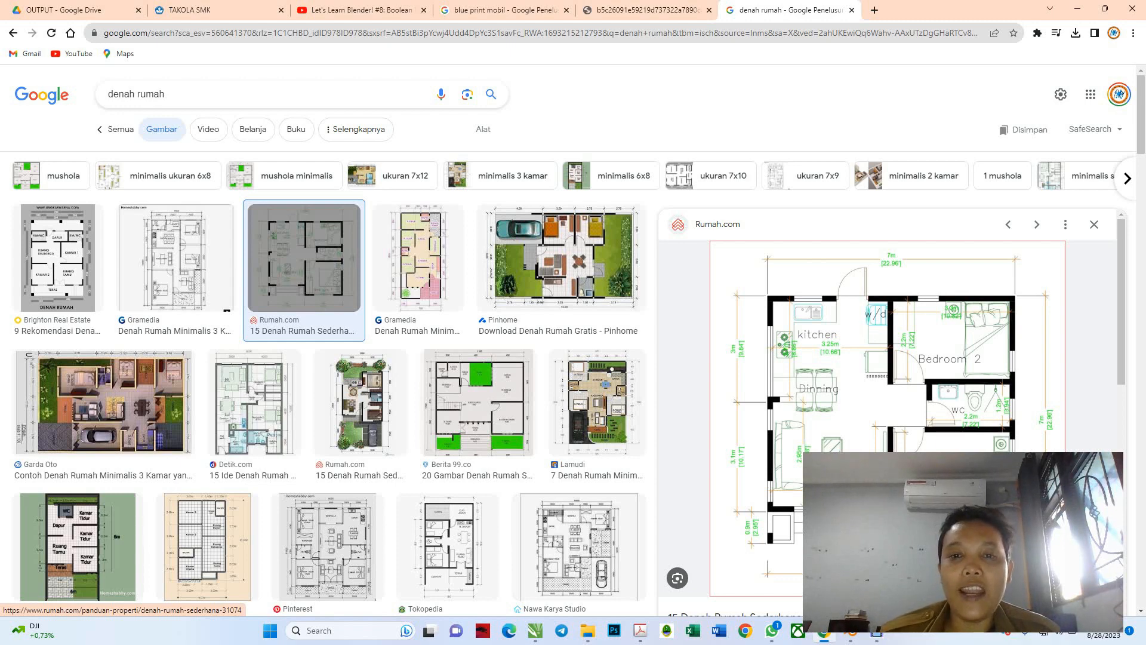
Step: Return to the car blueprint results and examine the dimensioned van blueprint from Pinterest and the related Suzuki APV blueprint
click(618, 10)
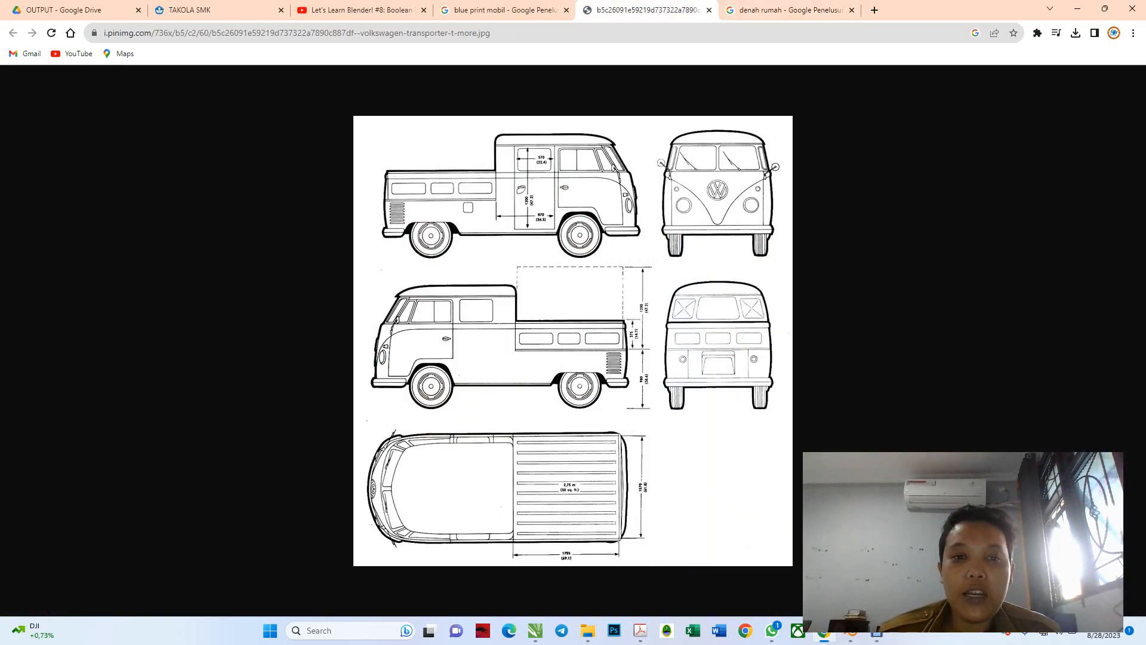
click(510, 10)
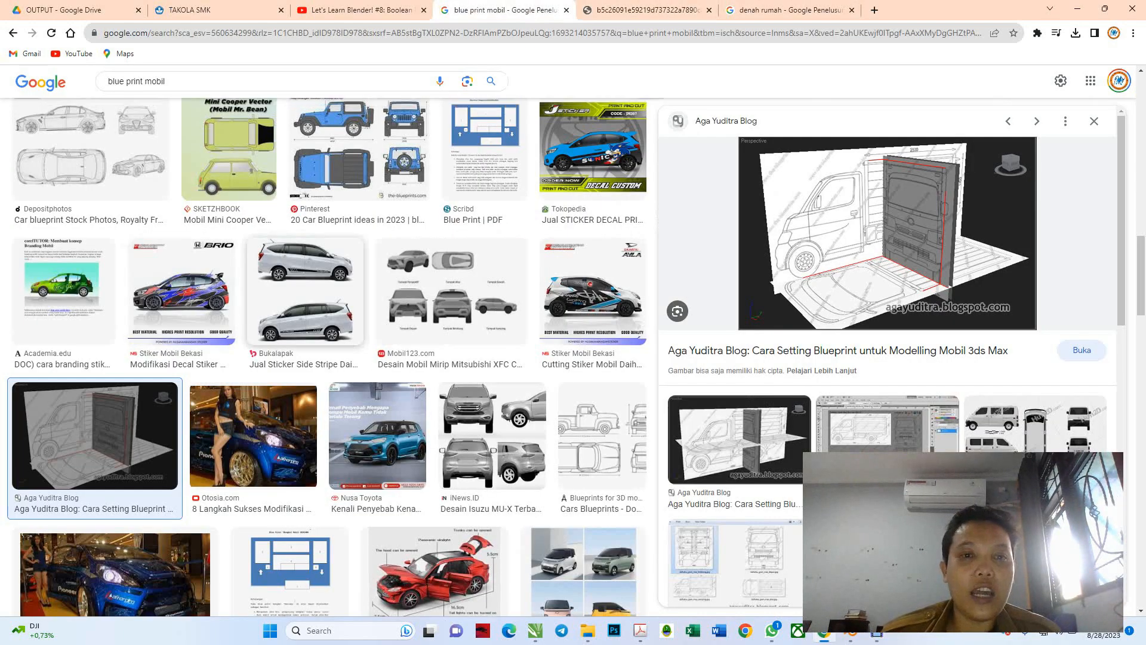
scroll(328, 370, up, 4)
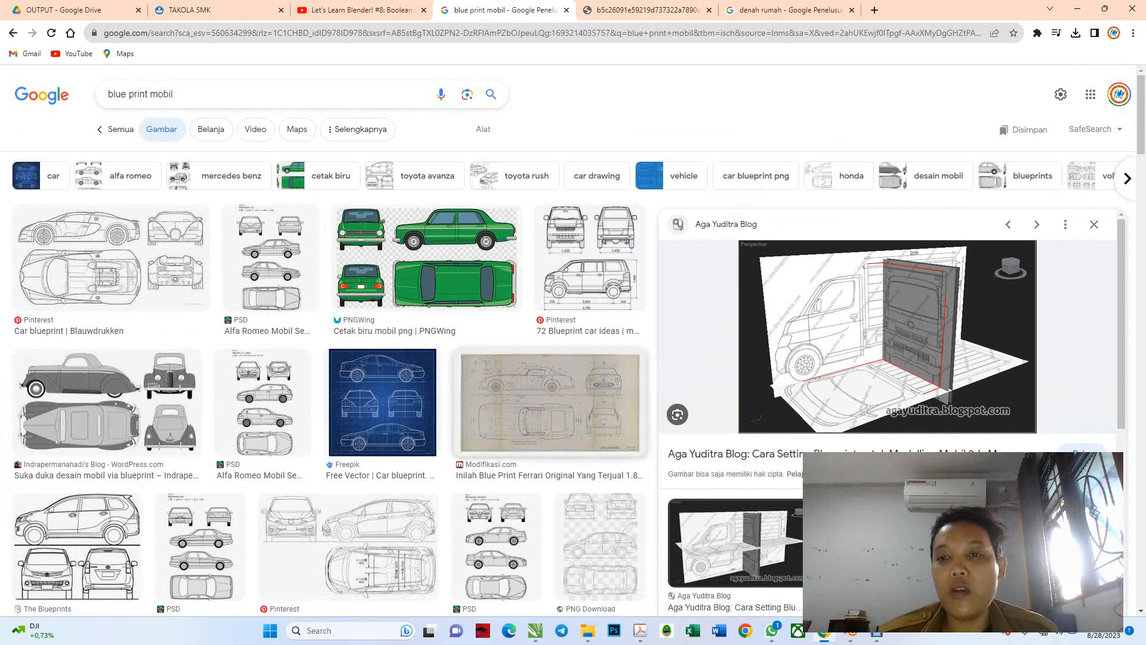
scroll(590, 257, down, 5)
scroll(591, 257, up, 5)
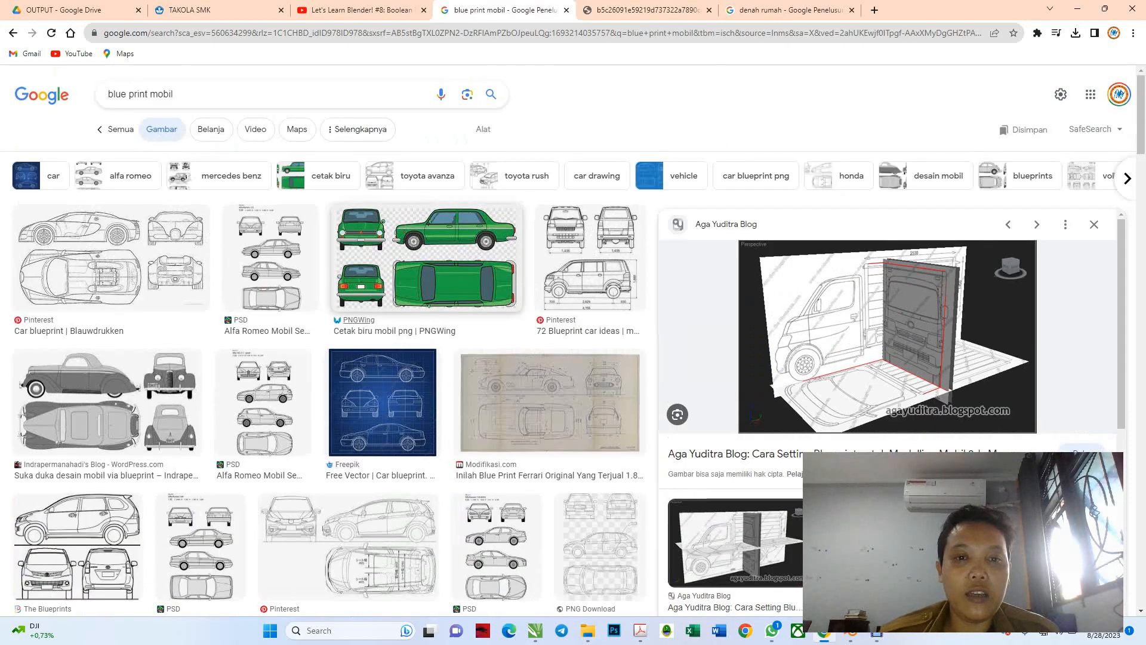
click(589, 257)
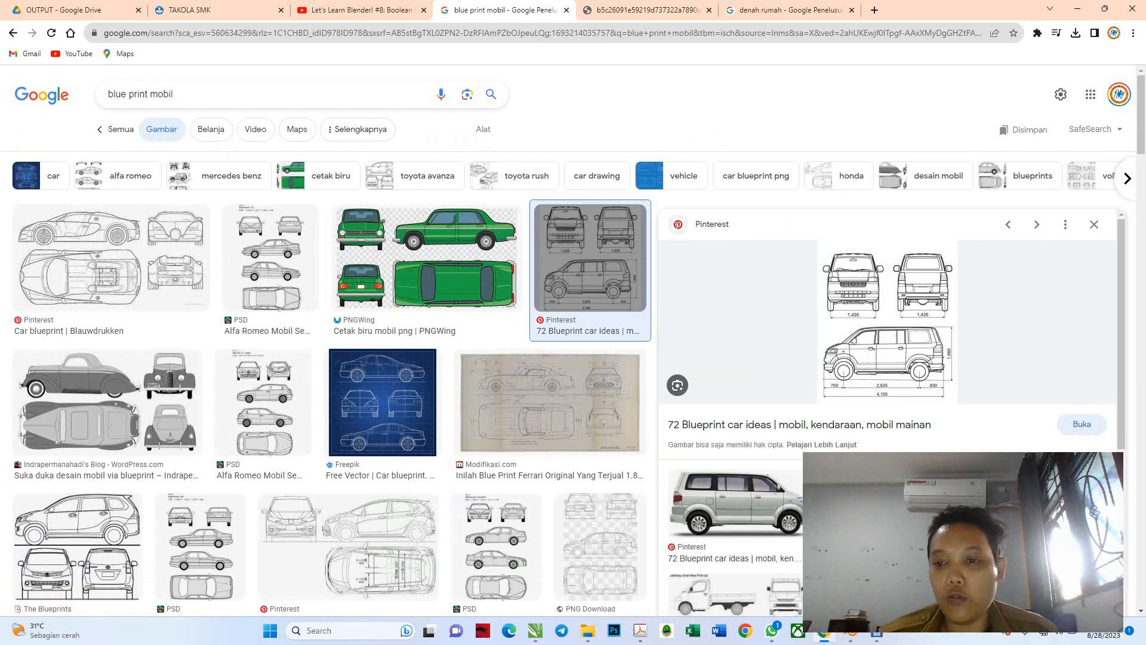
scroll(888, 411, down, 1)
click(887, 424)
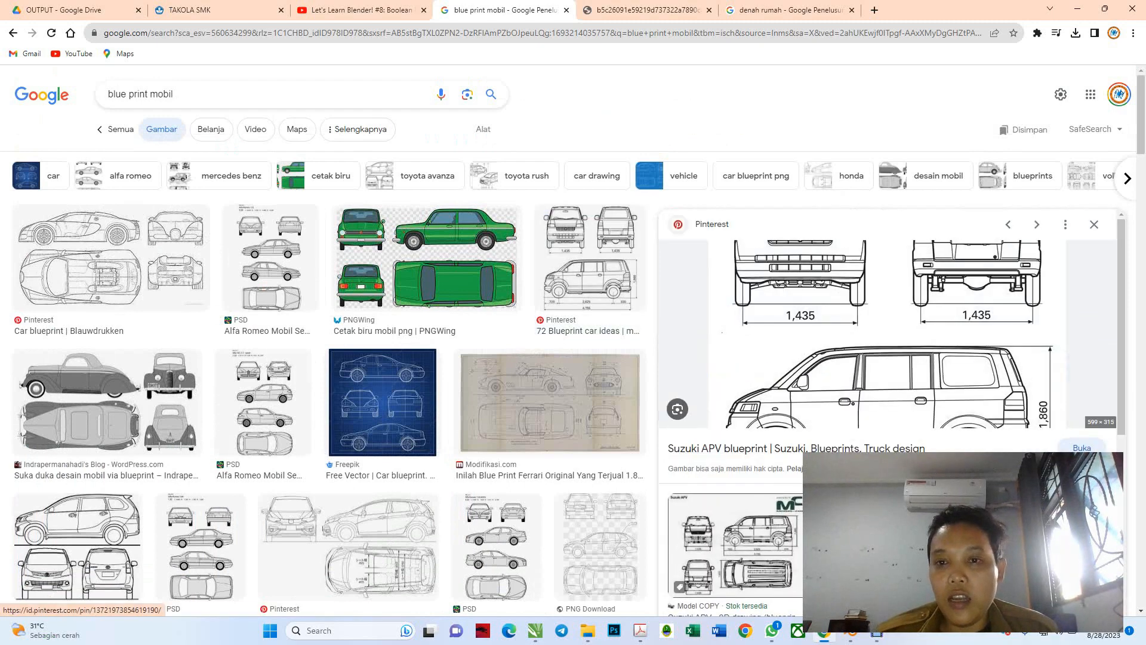
scroll(887, 358, down, 3)
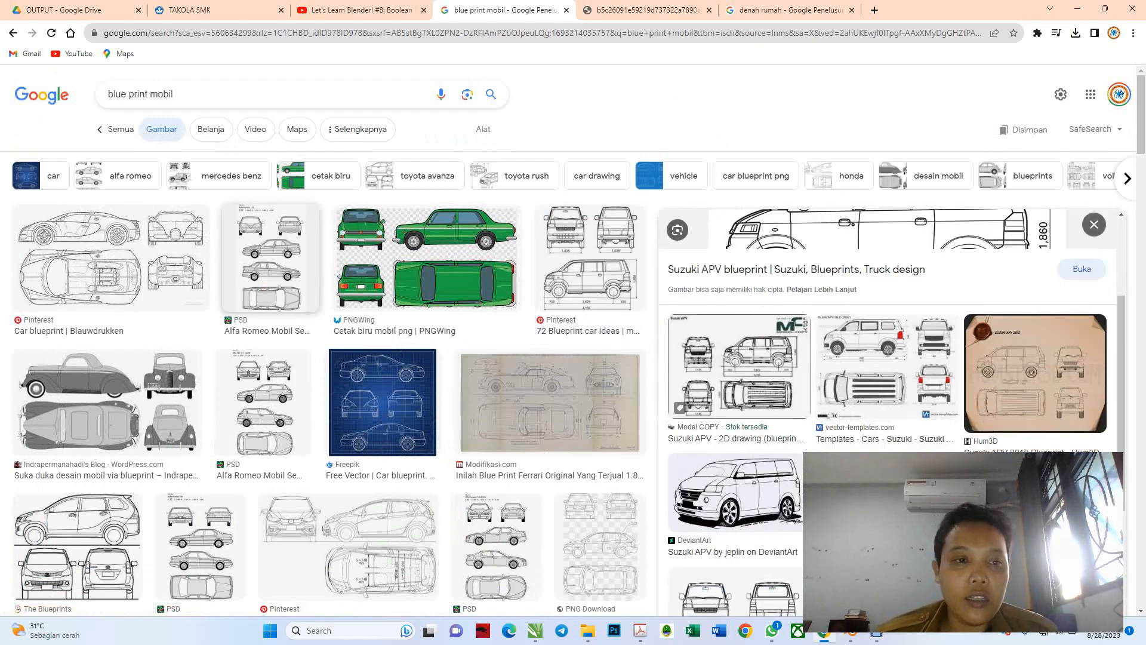
Step: Preview the Toyota Avanza (2015) blueprint and view the full-size Volkswagen Transporter blueprint again
scroll(78, 427, down, 2)
click(77, 427)
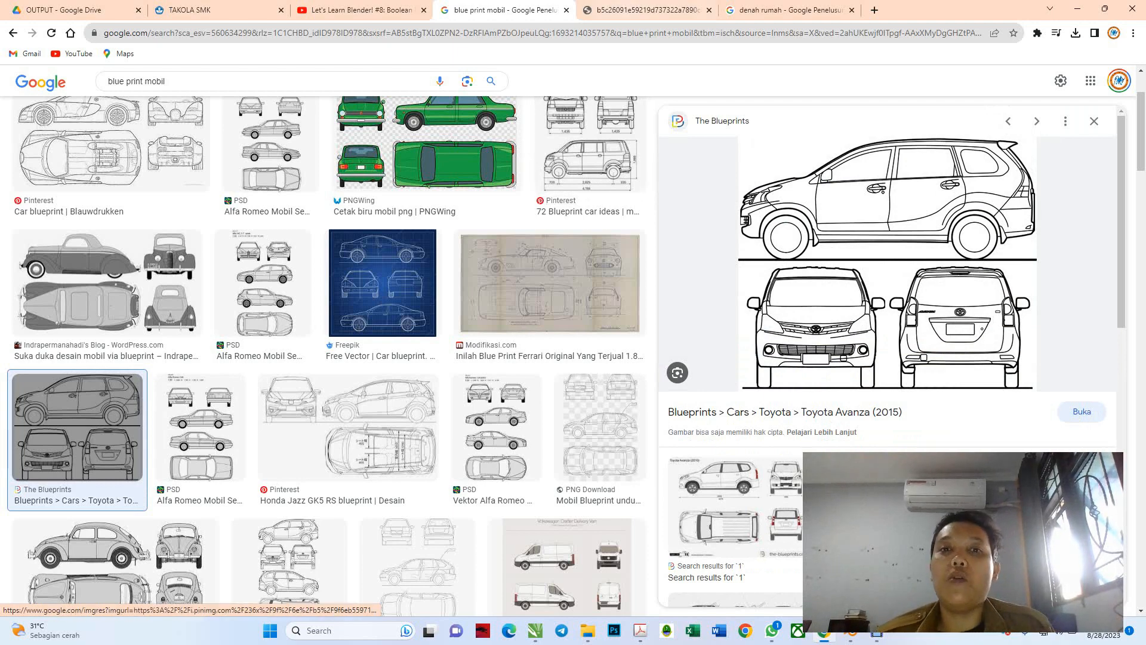
key(ctrl+Tab)
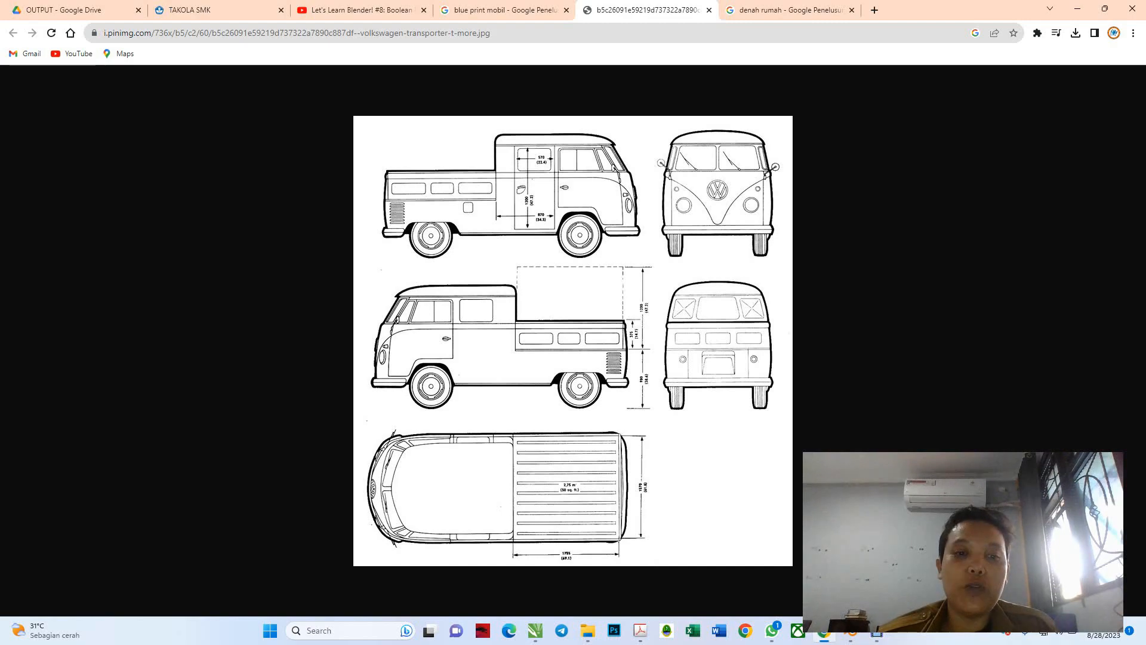
Step: Examine the lower part of the Rumah.com floor plan and the surrounding "denah rumah" image results
click(788, 9)
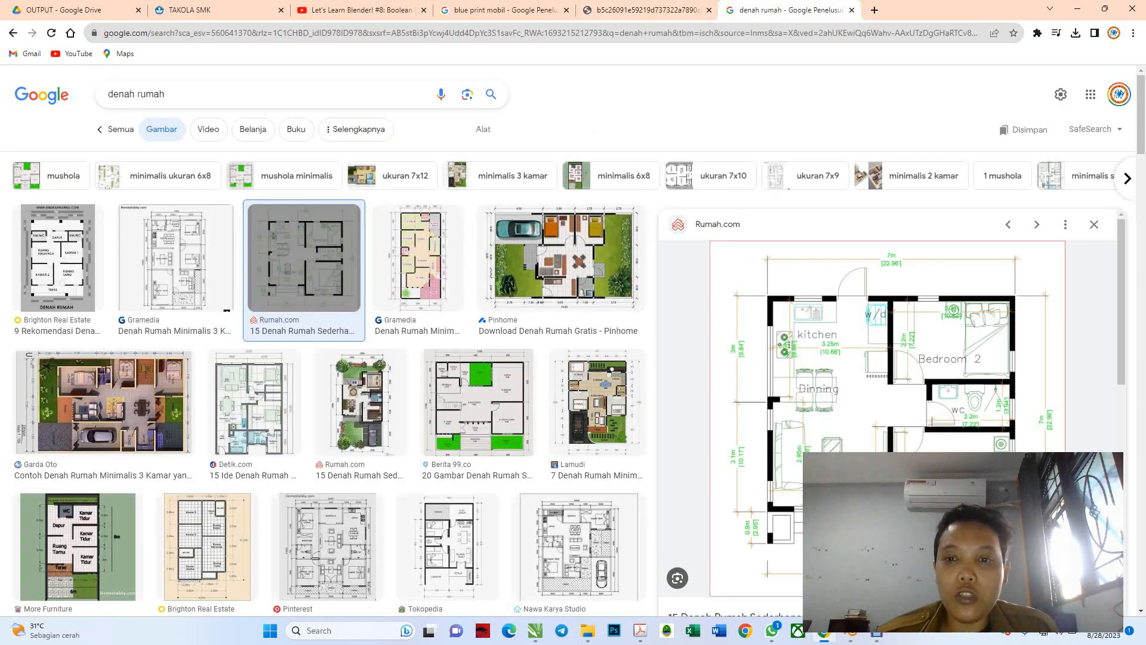
scroll(890, 359, down, 3)
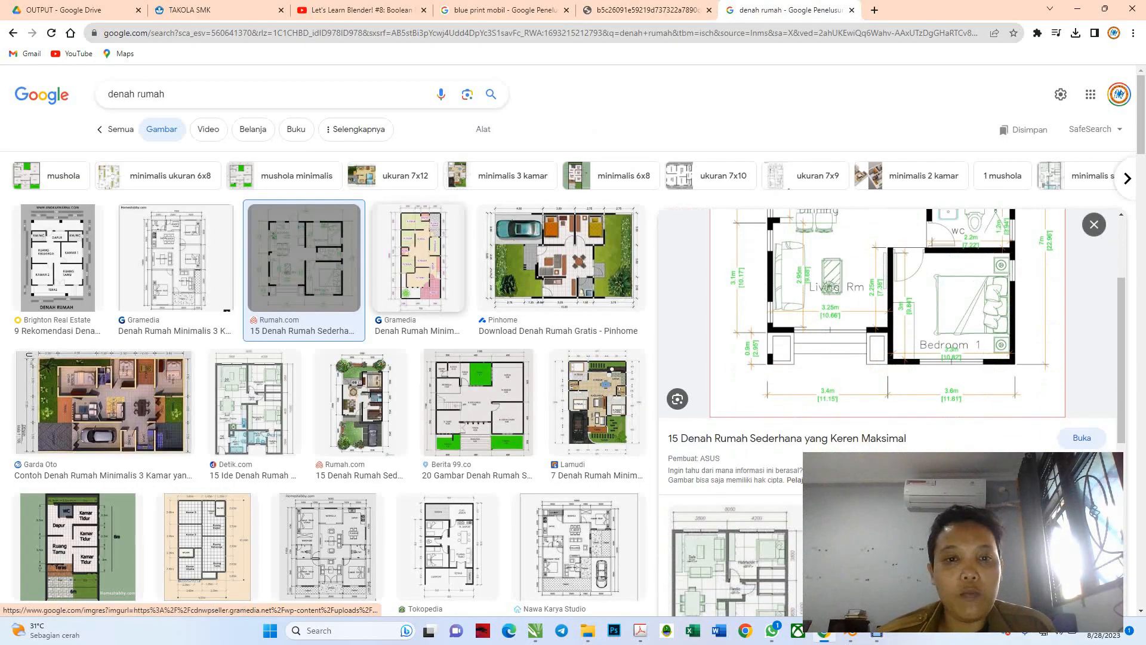
scroll(102, 280, down, 2)
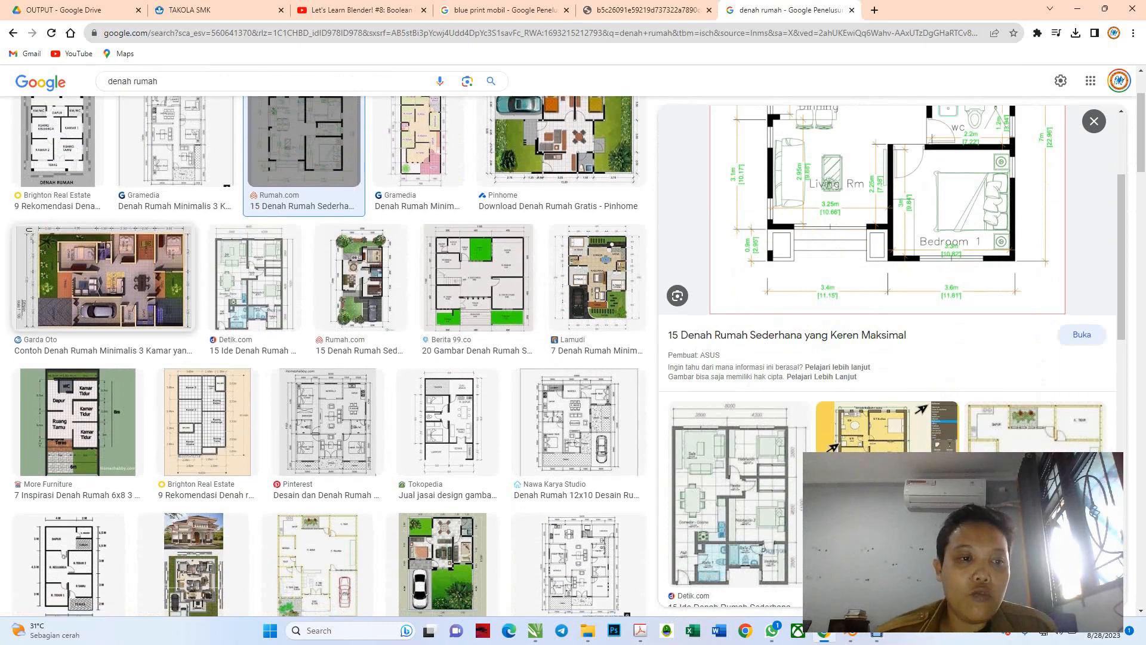
Step: Preview the Homeshabby 11 x 11 meter corner house plan and return to the full-size Volkswagen Transporter blueprint
scroll(102, 280, down, 5)
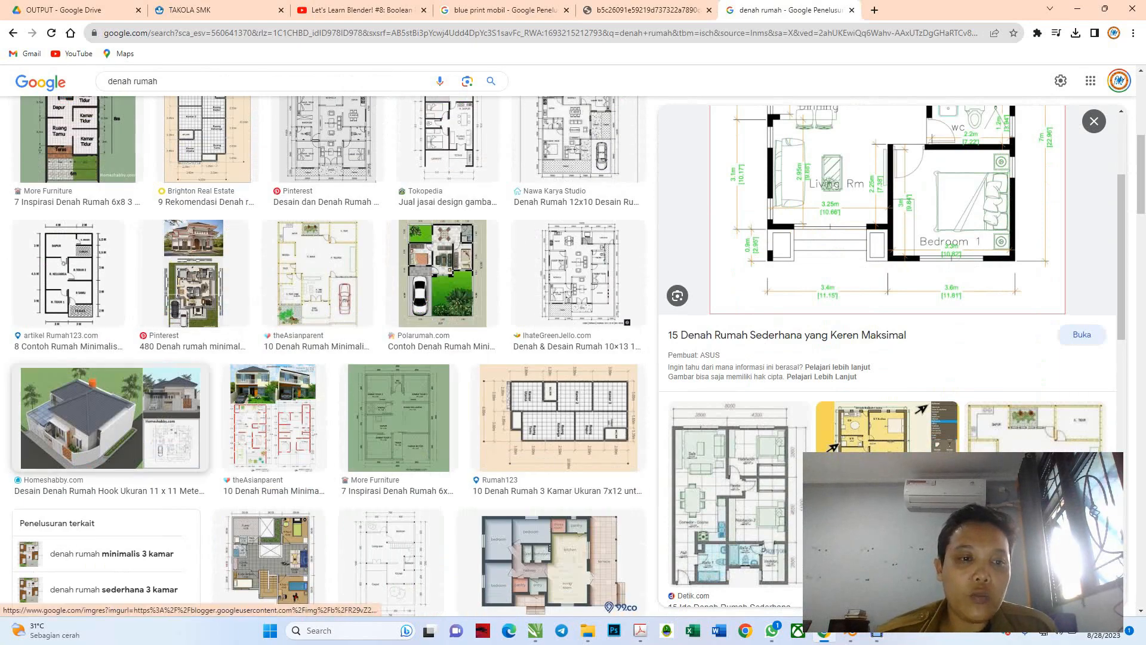
click(111, 418)
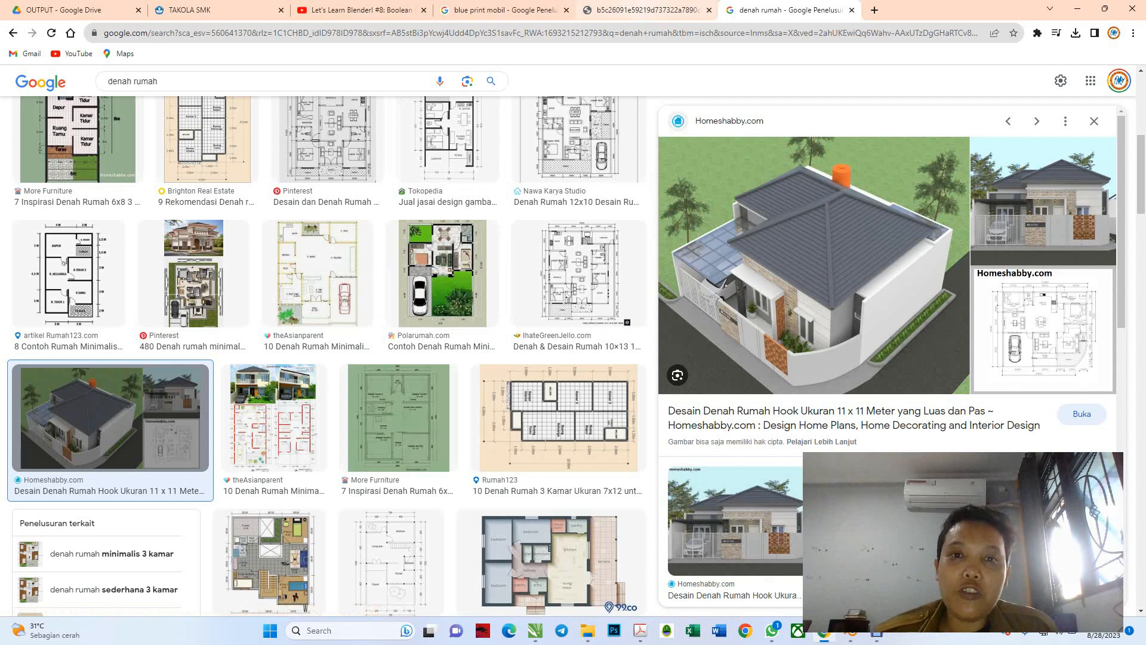
click(648, 10)
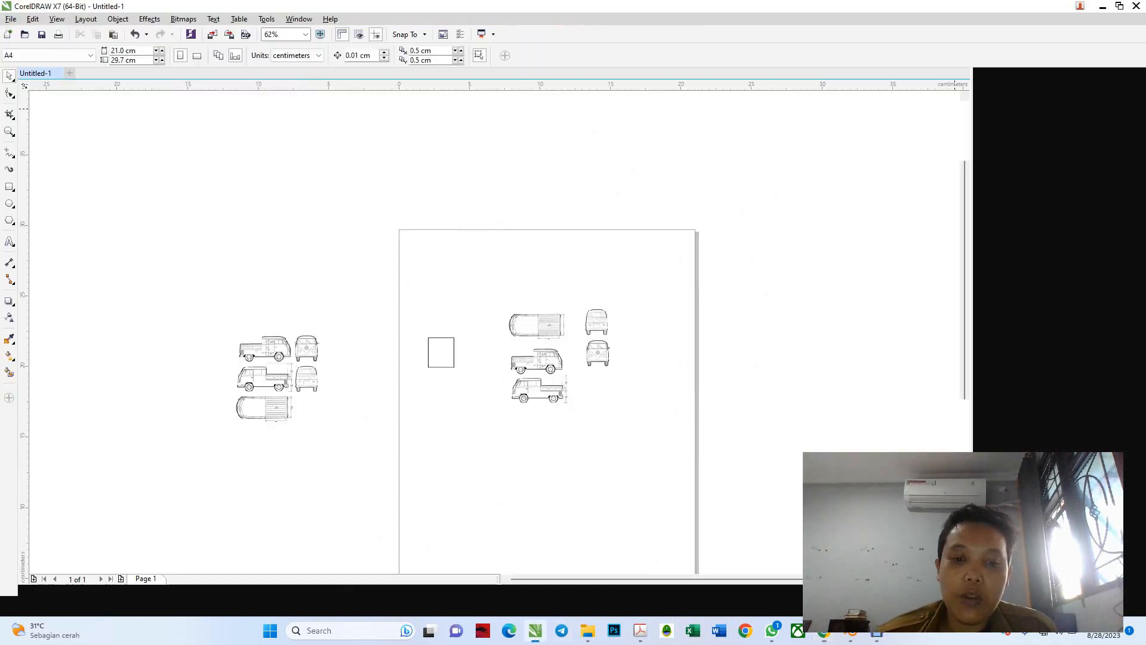
Step: Switch to CorelDRAW and move the complete blueprint image up beside the page, centred at about X -4.7 cm, Y 23 cm
click(535, 631)
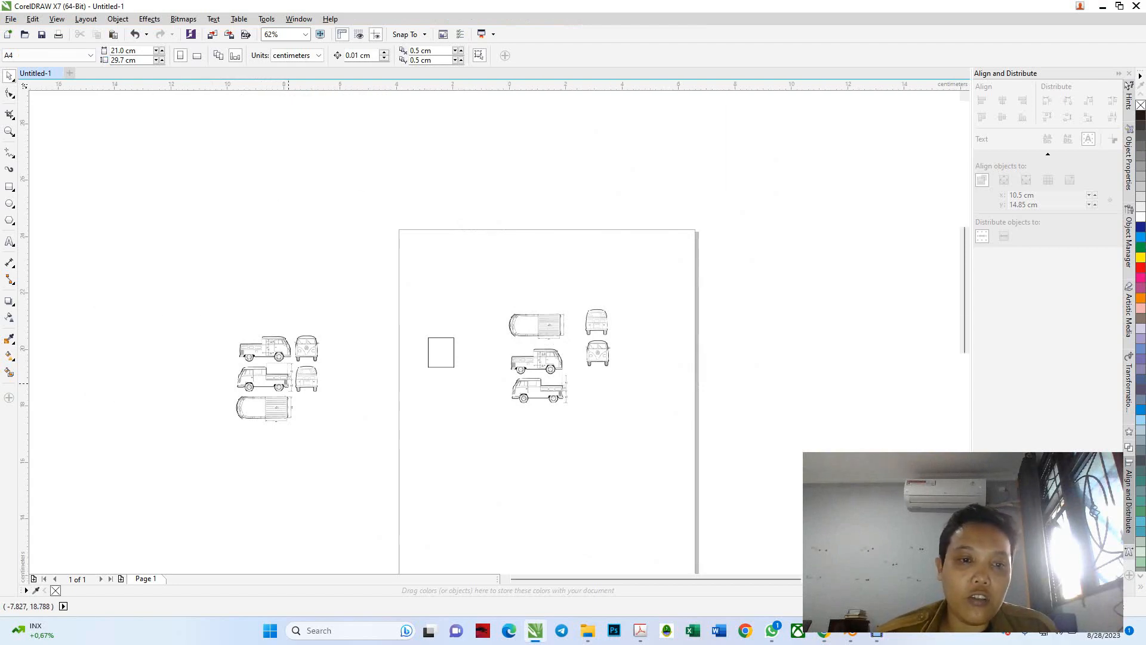
scroll(257, 402, up, 4)
scroll(257, 403, down, 3)
click(274, 390)
drag(291, 379, 404, 267)
scroll(442, 310, down, 4)
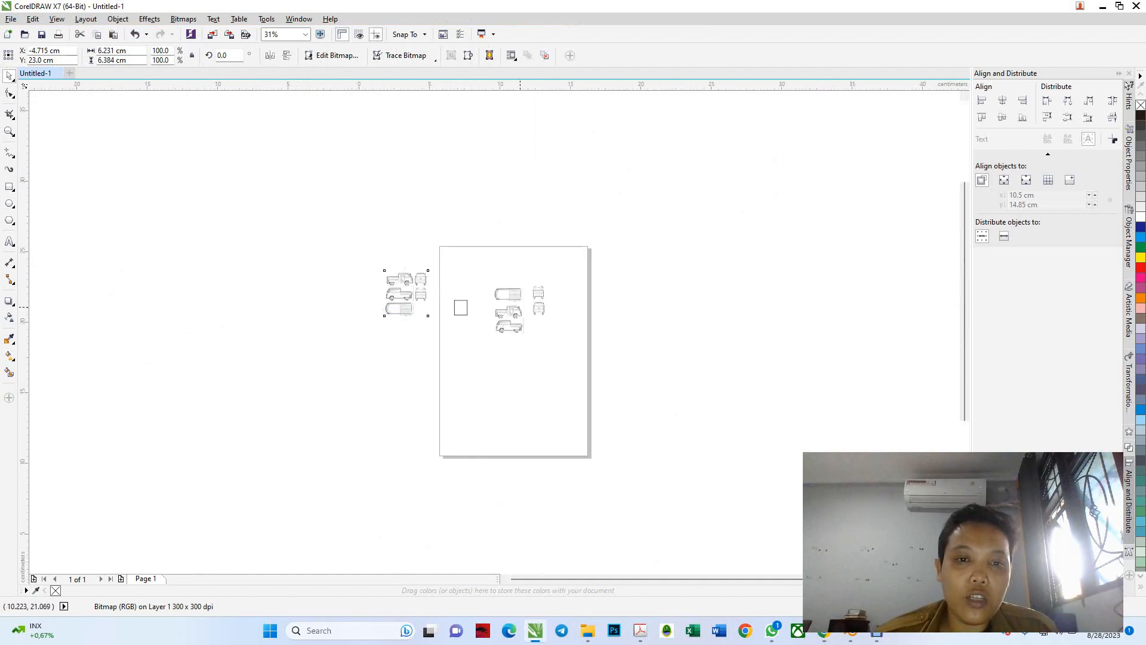
Step: Spread out the five cropped van views on the page, with the top, rear and front views above the two side views
scroll(521, 306, up, 3)
scroll(484, 236, down, 1)
drag(478, 232, 474, 194)
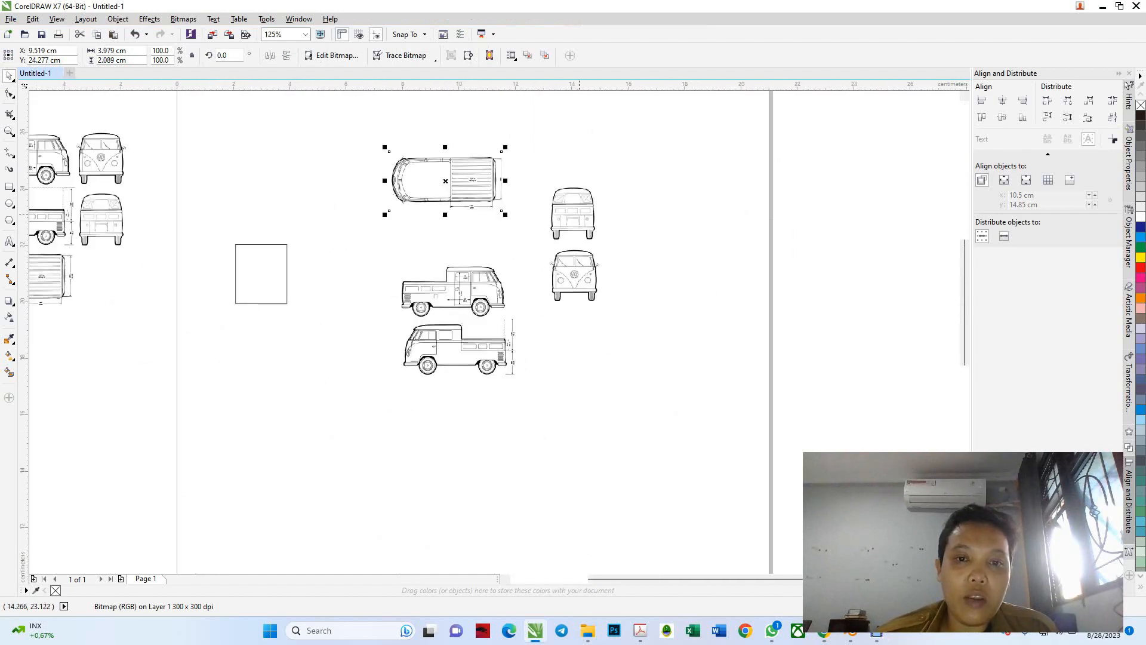
drag(573, 215, 573, 180)
drag(595, 275, 687, 191)
drag(454, 291, 402, 266)
drag(458, 348, 550, 269)
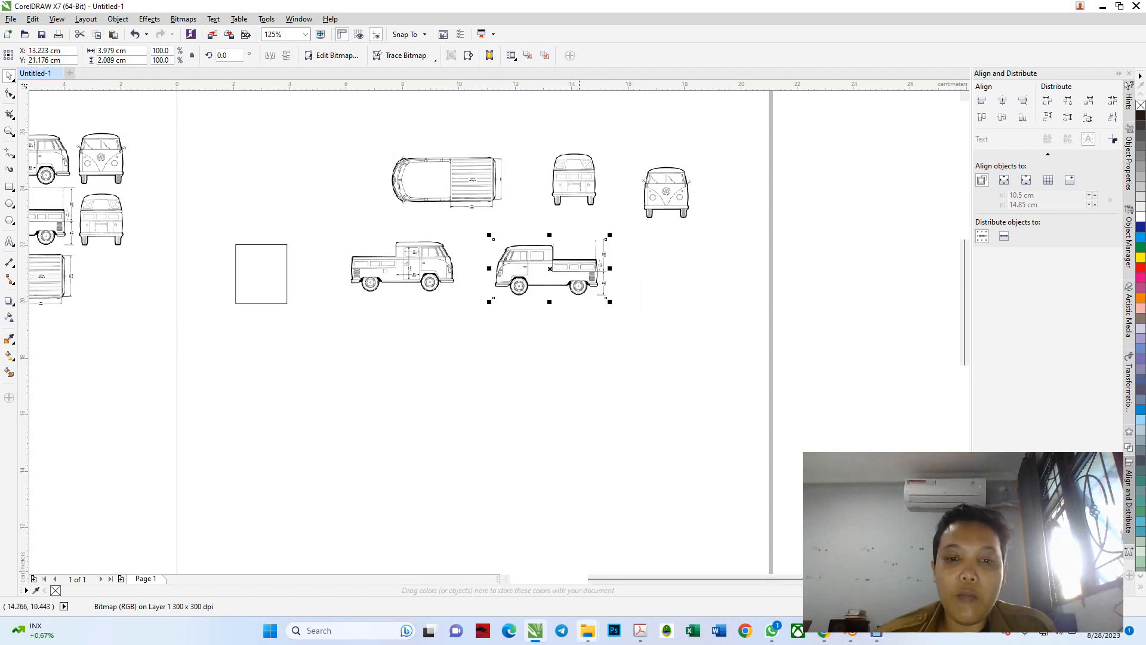
Step: Switch to the XI folder in File Explorer and rename the front-view image "mobil belakang.jpg" as "mobil Depan1.jpg"
mouse_move(588, 630)
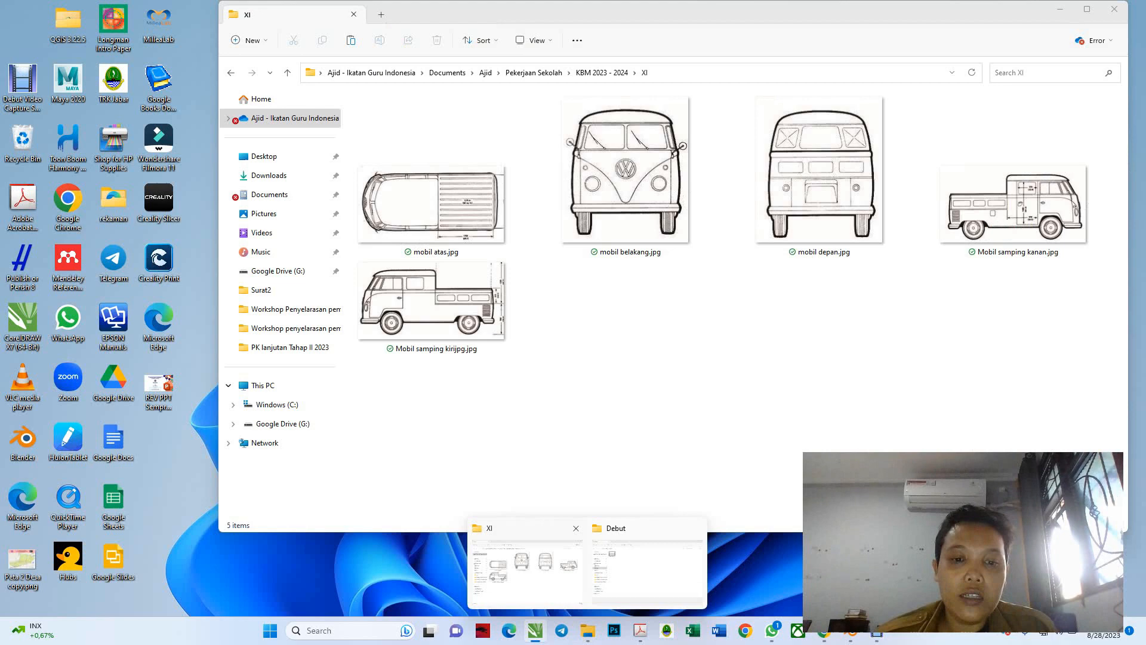
click(524, 567)
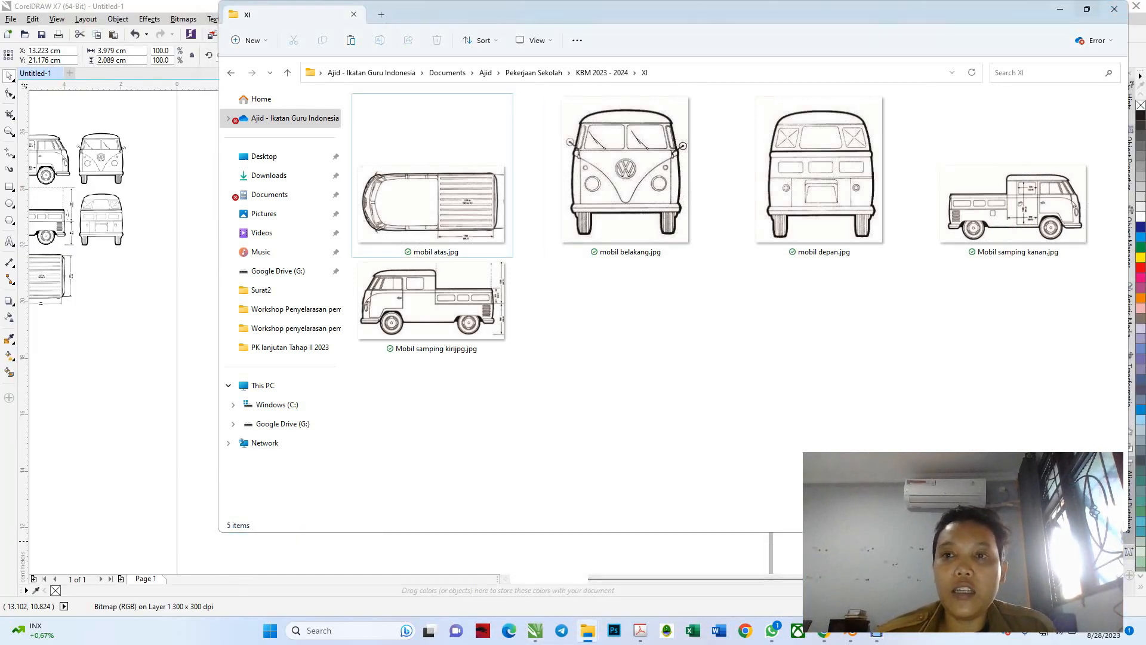
click(1086, 9)
click(382, 173)
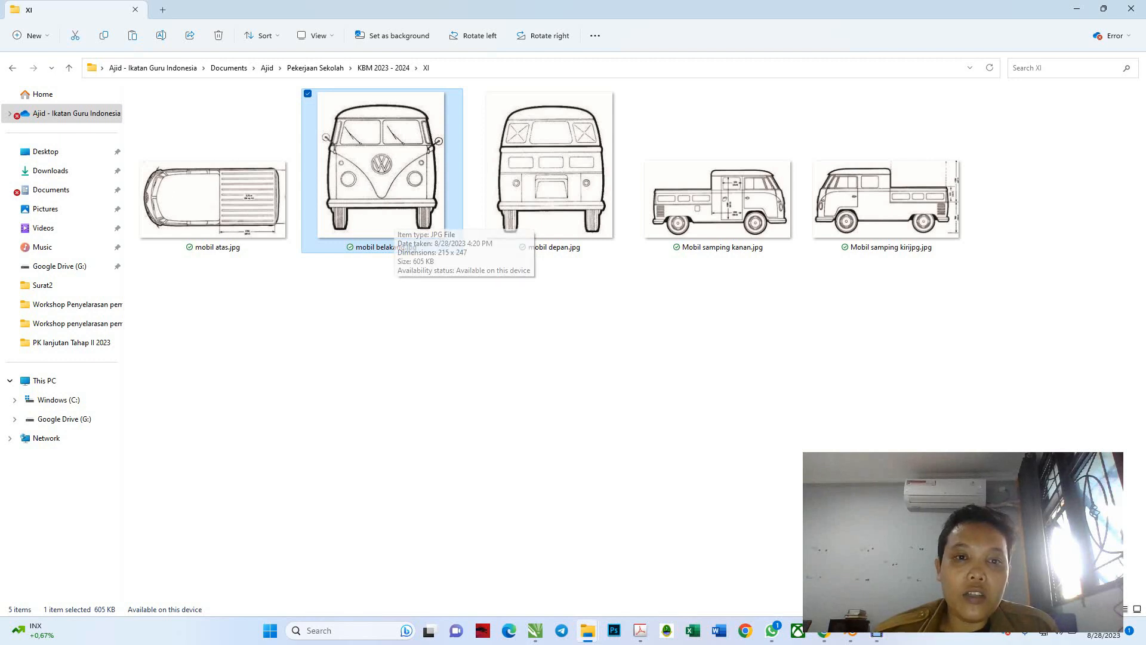
key(F2)
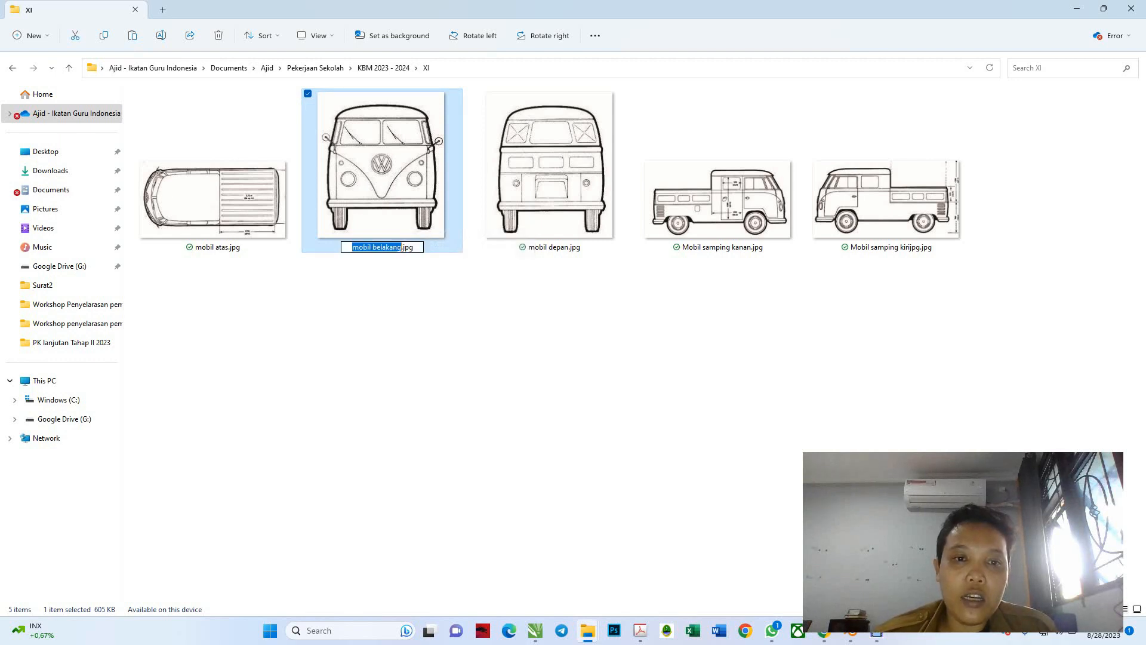
drag(373, 247, 400, 247)
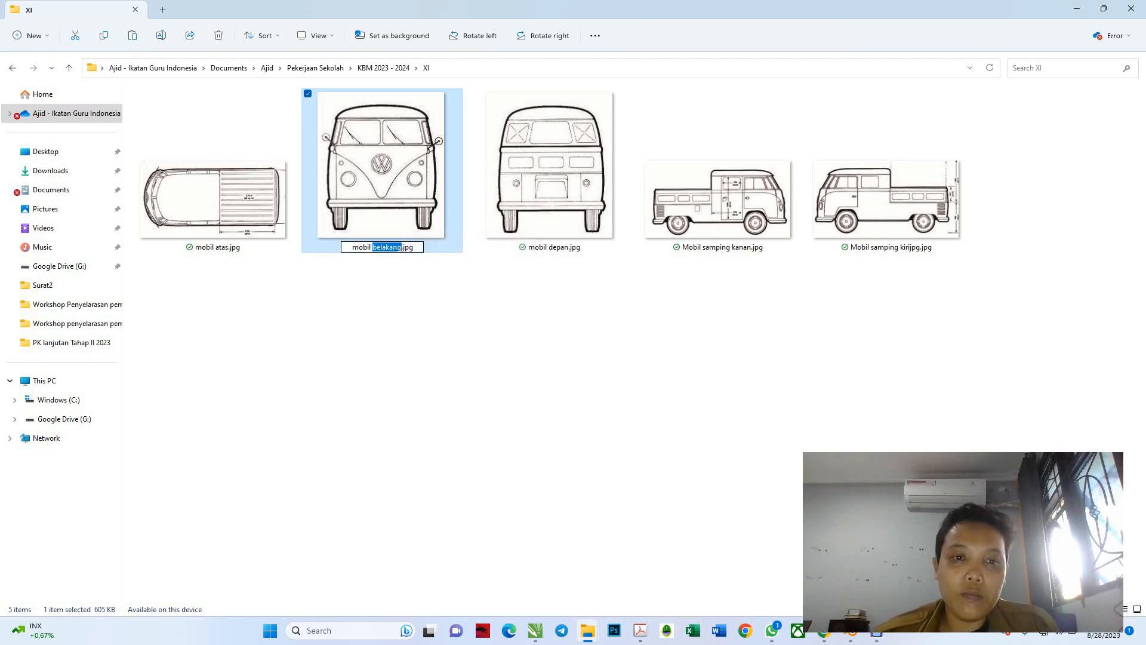
text(Depan1)
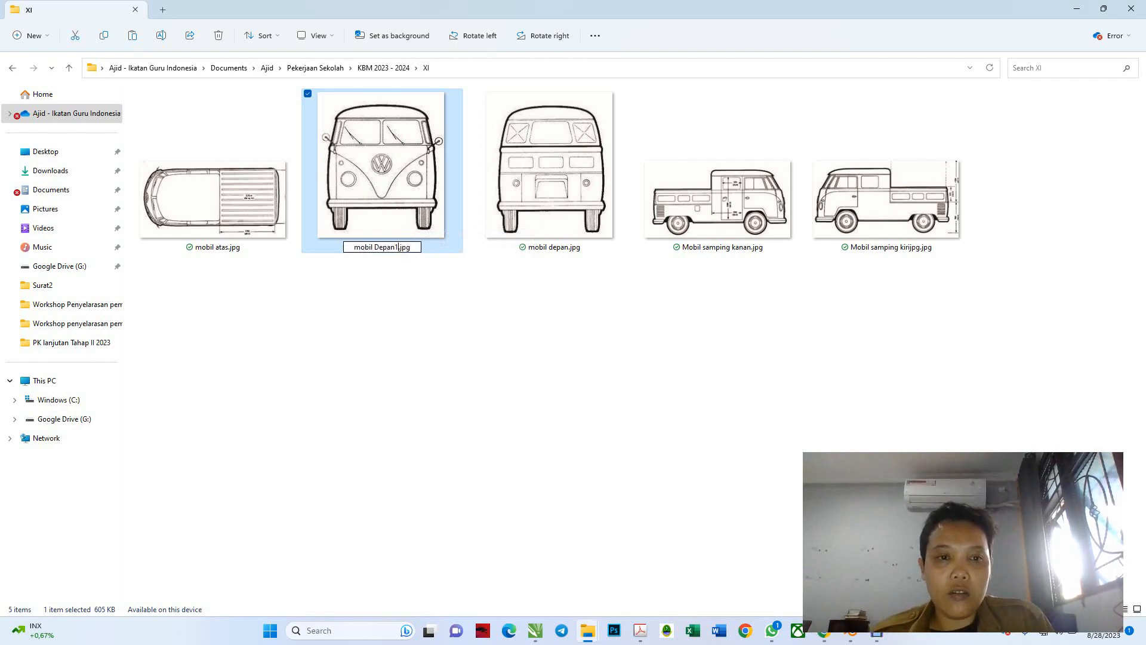
key(Escape)
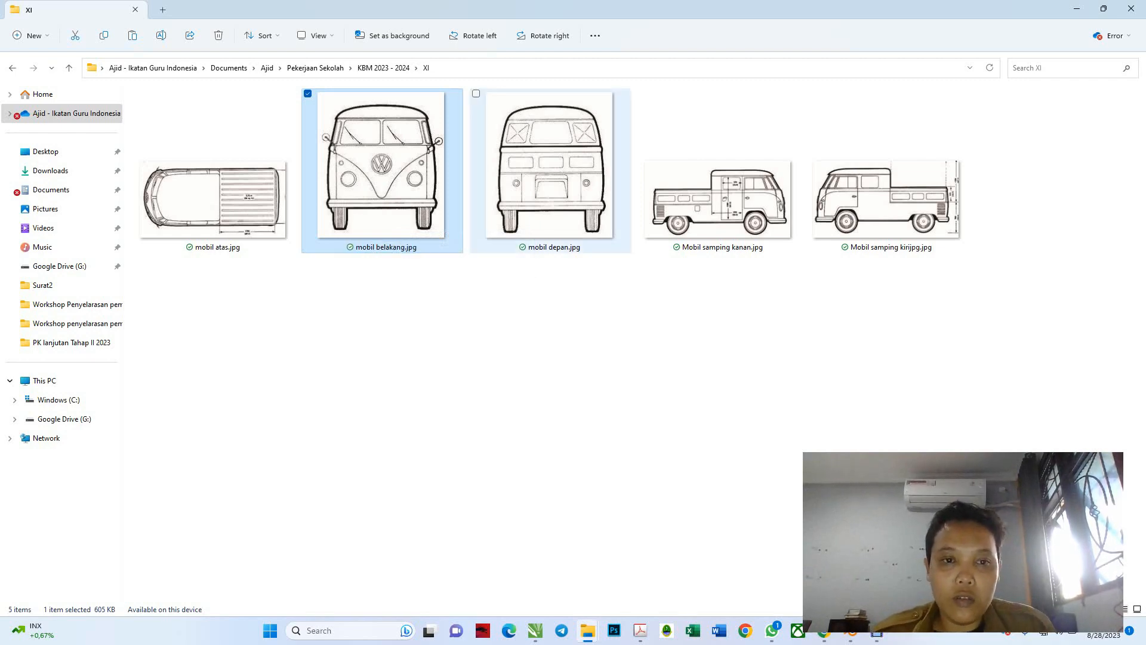
Step: Rename the rear-view image "mobil depan.jpg" as "mobil belakang.jpg"
click(550, 171)
key(F2)
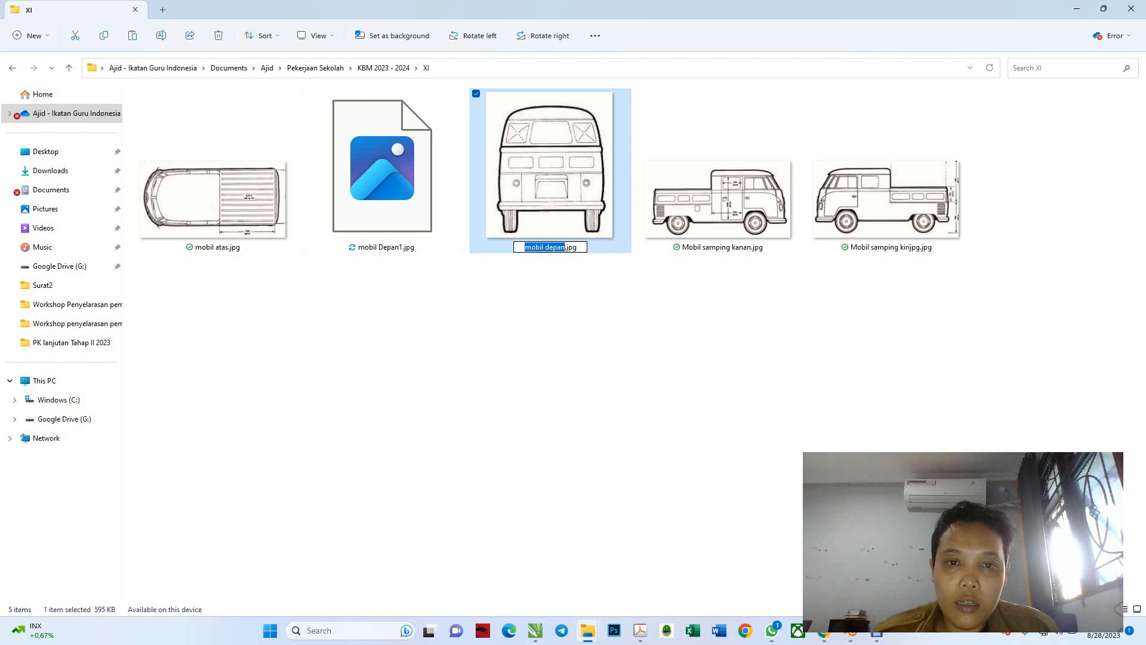
drag(545, 247, 566, 246)
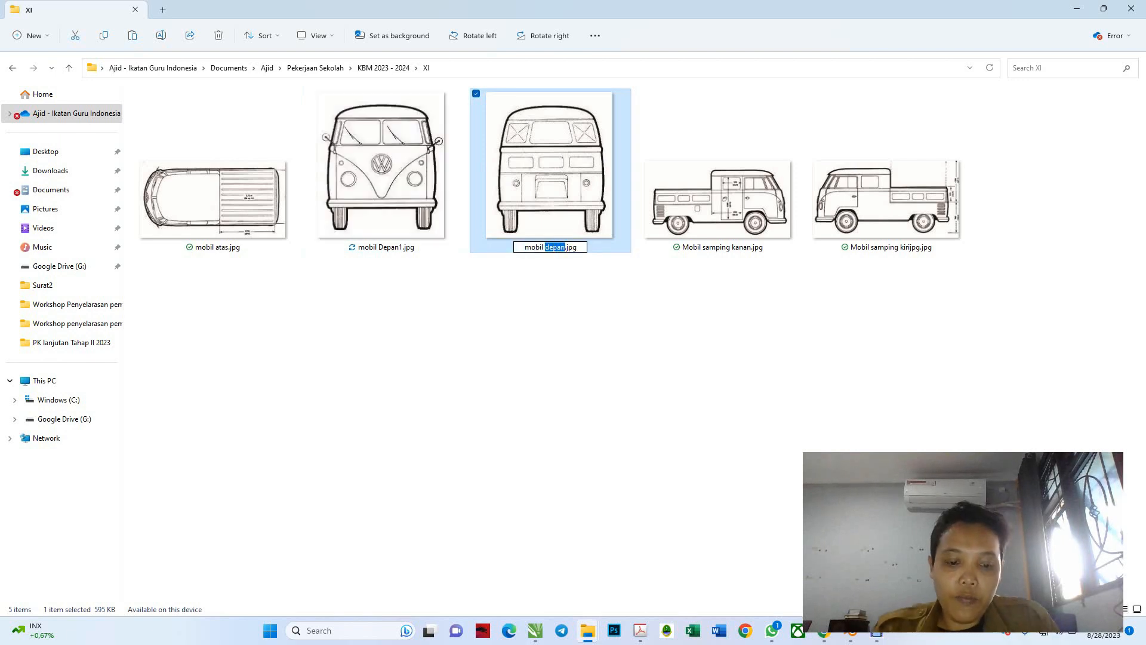
text(belakang)
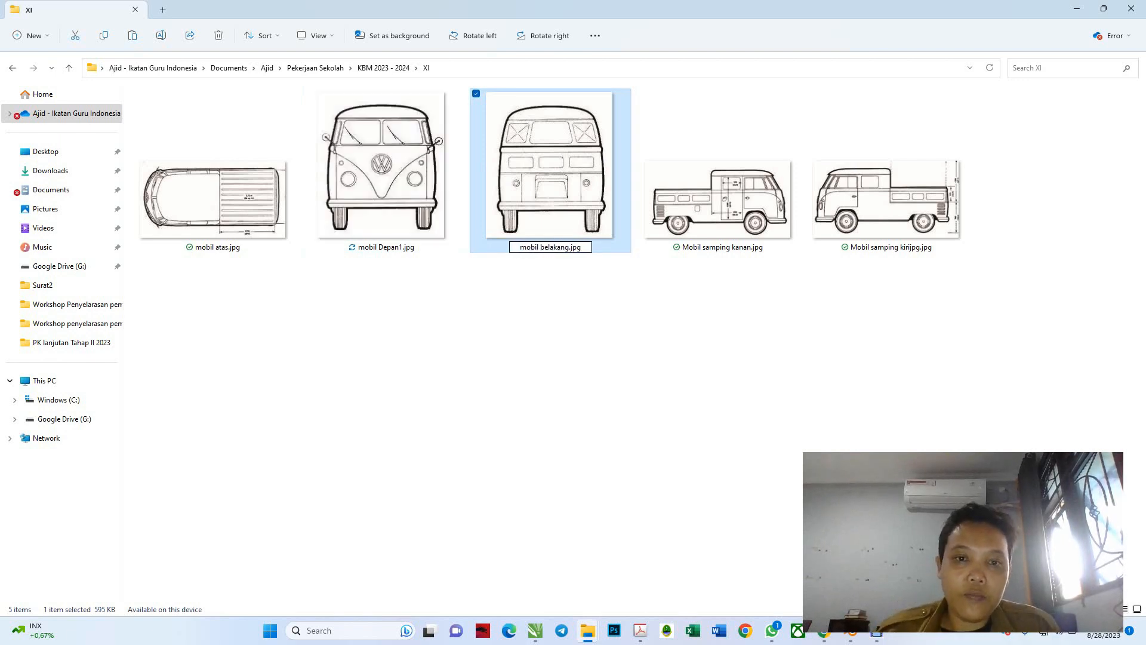
key(Return)
Step: Remove the 1 from the front-view image's name so the file is called "mobil Depan.jpg"
click(381, 171)
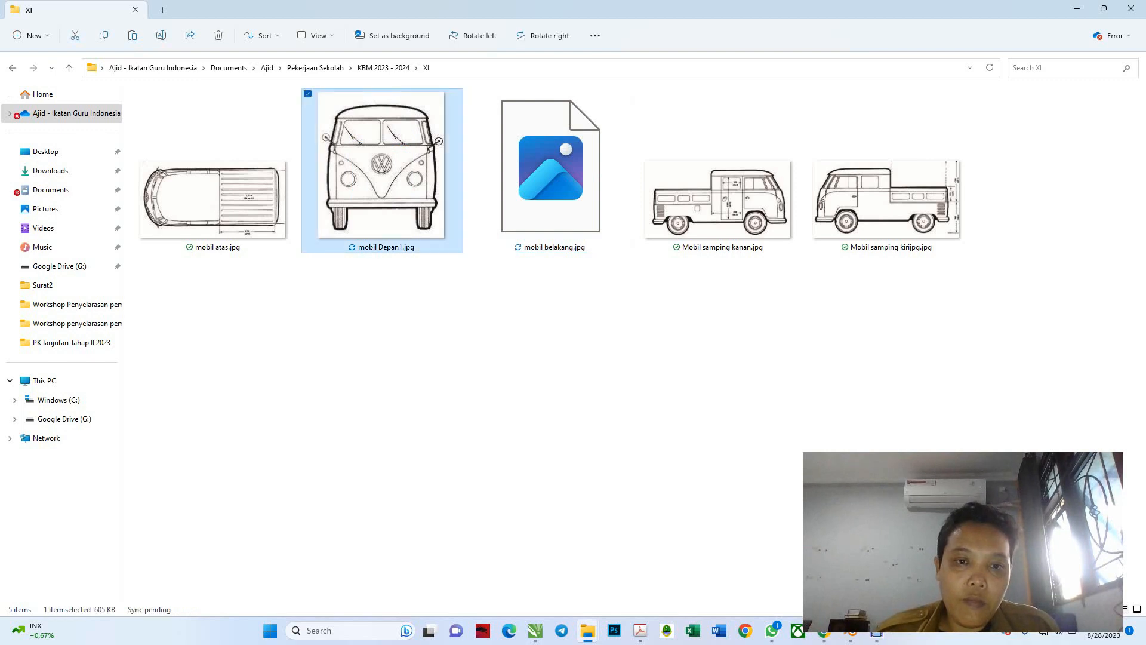
key(F2)
key(Right)
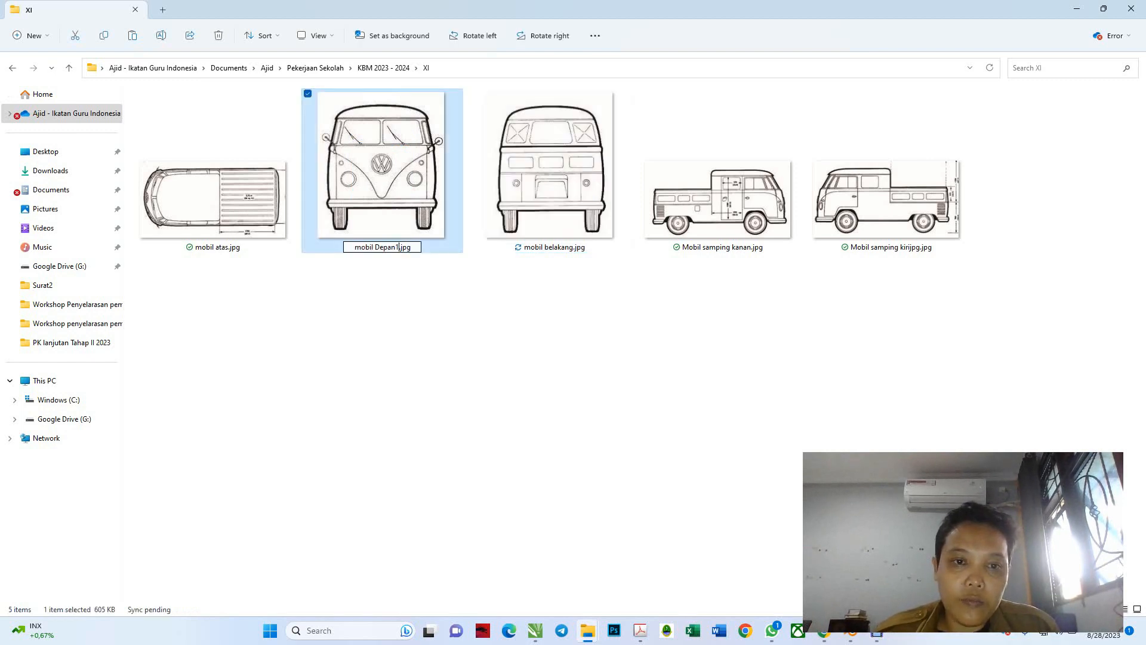
key(BackSpace)
key(Return)
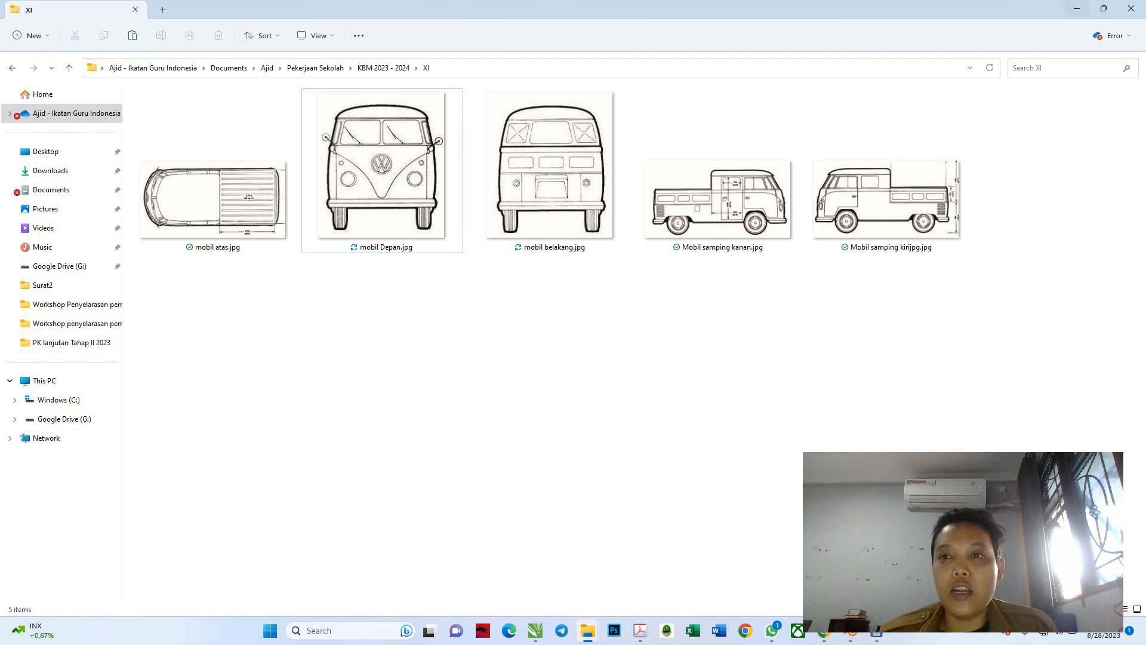
Step: Switch to Blender, start a new default scene without saving the current file, and delete the default cube
click(1076, 8)
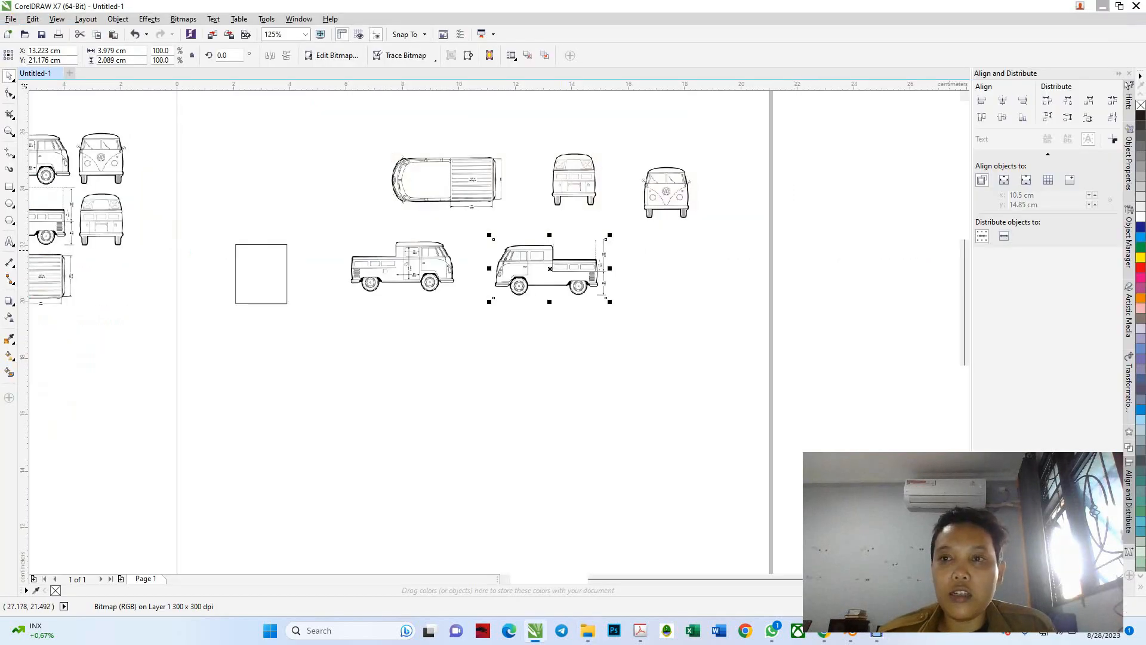
click(1102, 6)
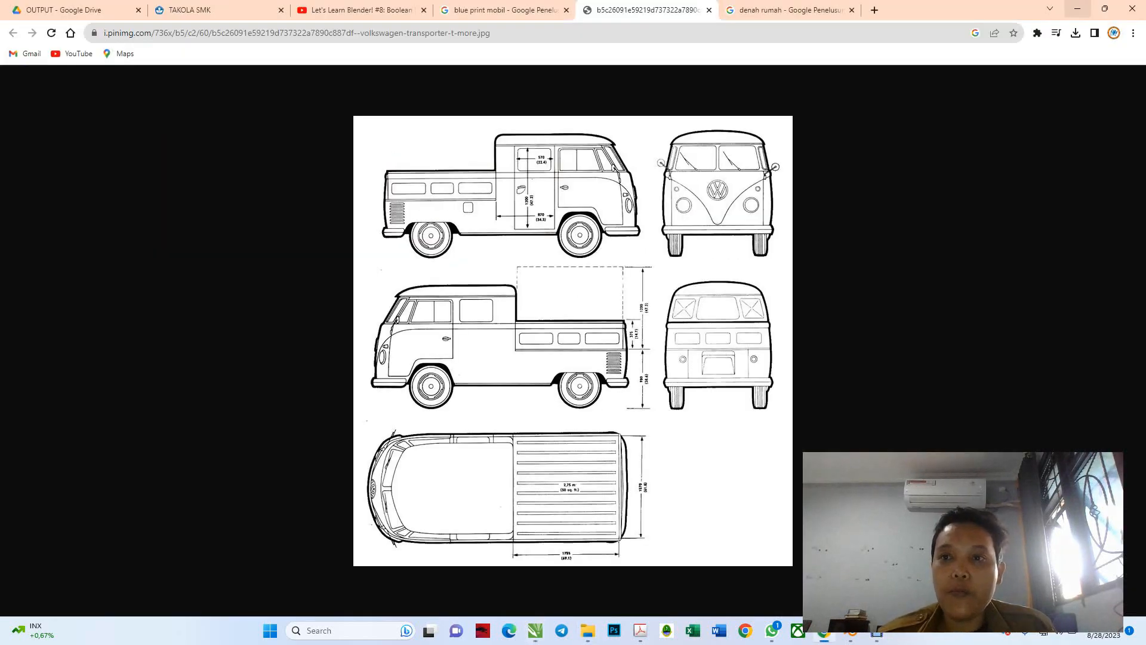
click(1077, 8)
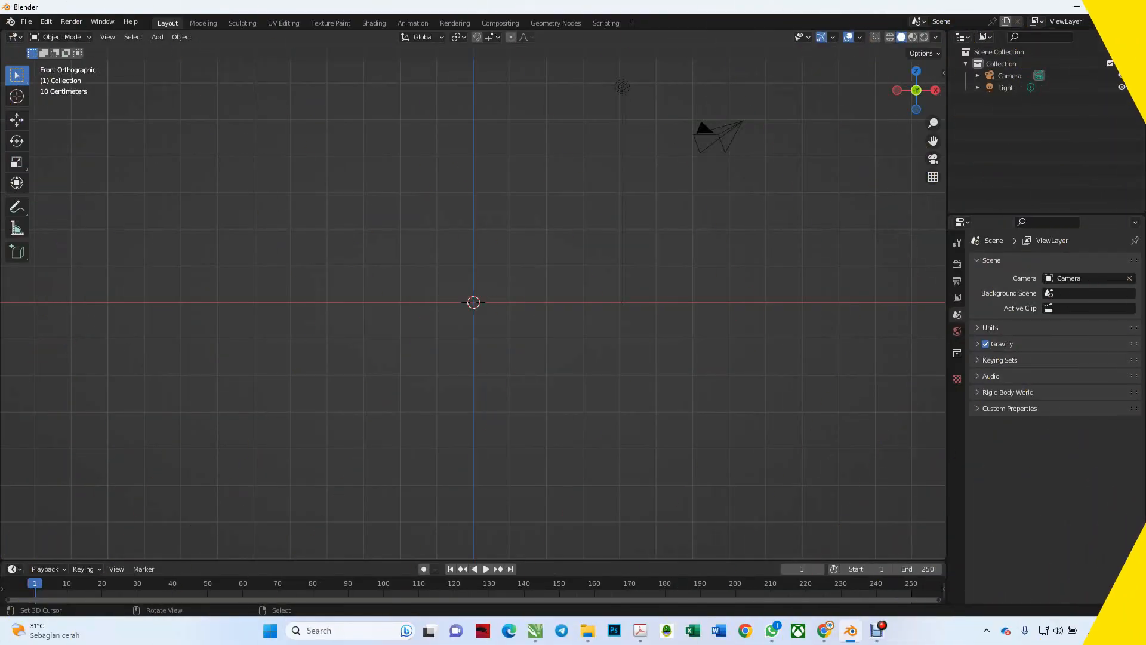
click(26, 22)
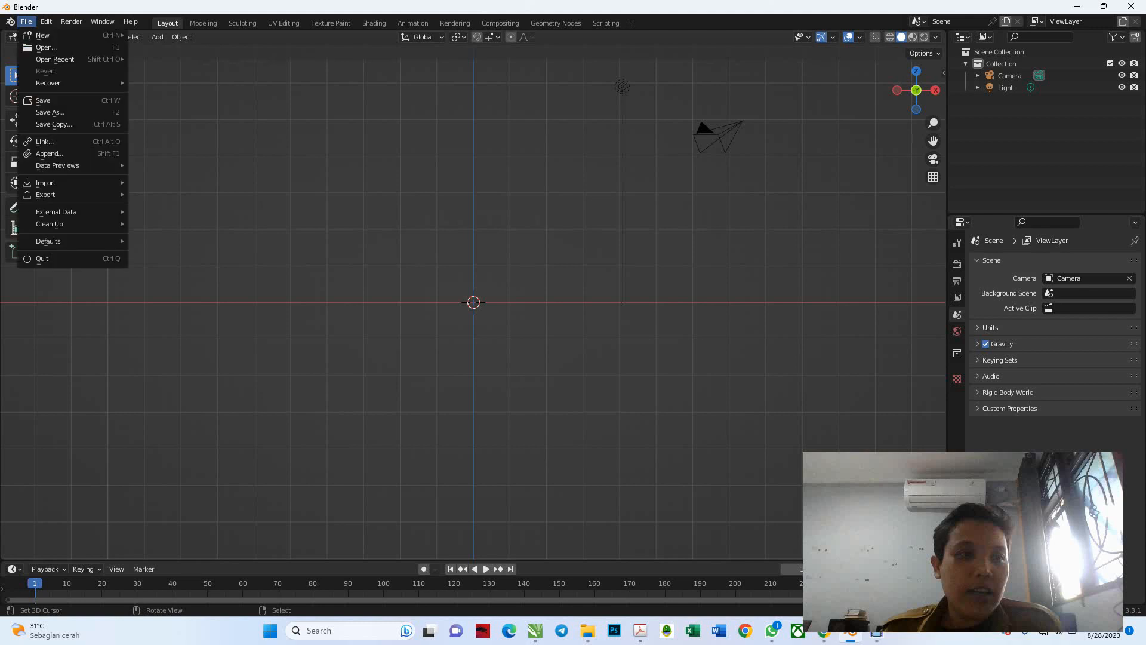
mouse_move(54, 35)
click(159, 35)
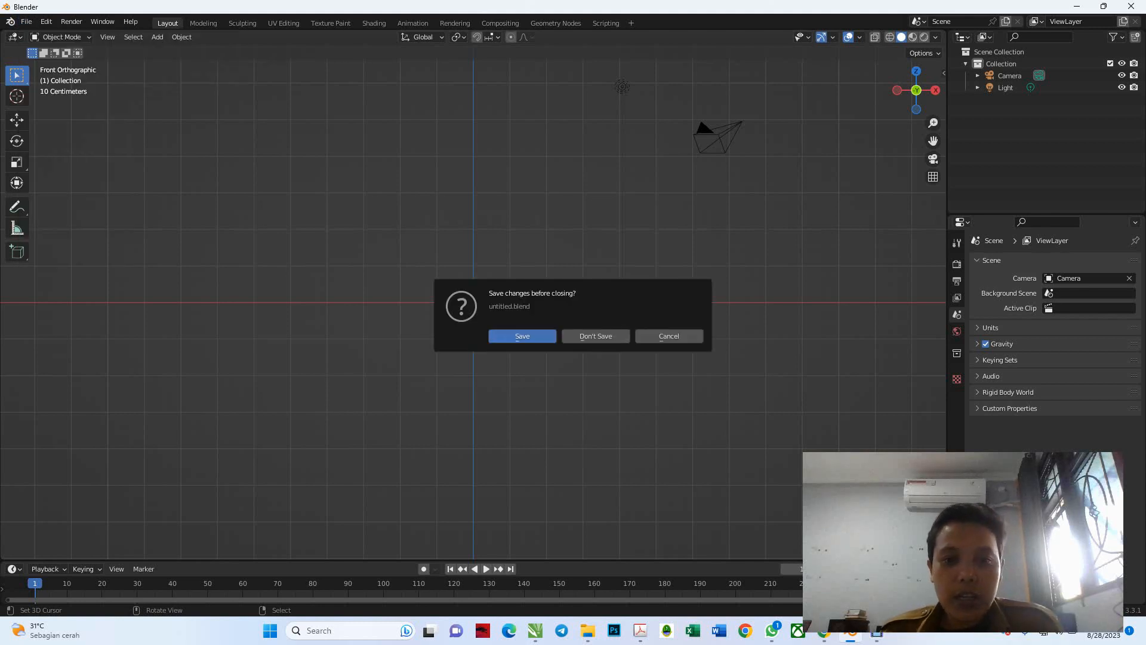
click(596, 336)
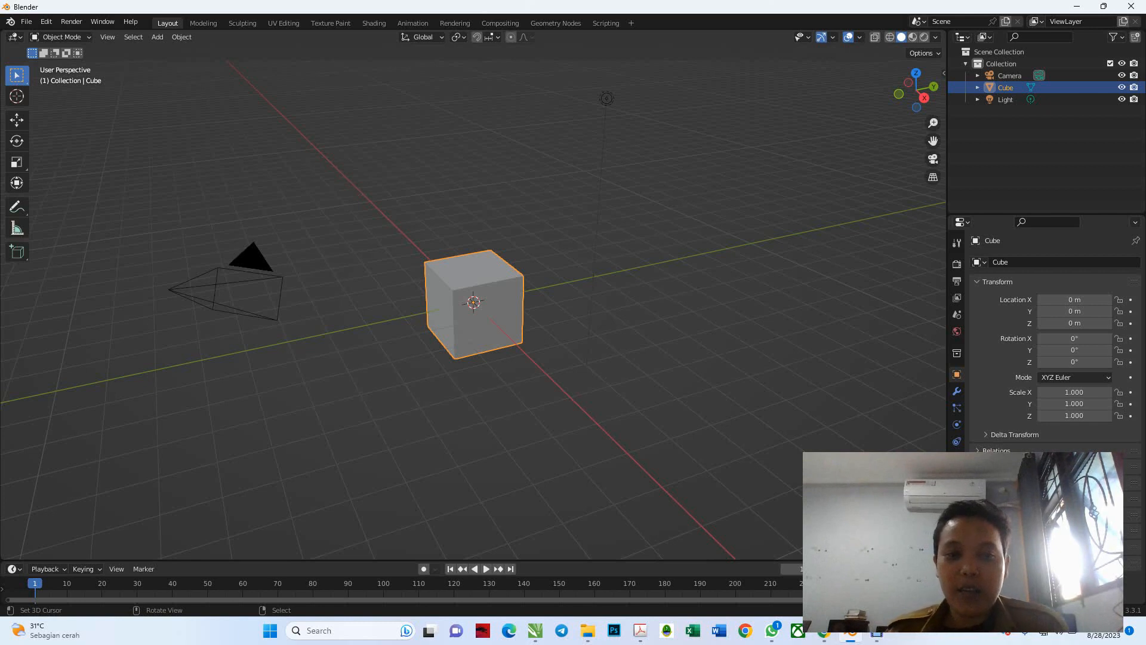
key(Delete)
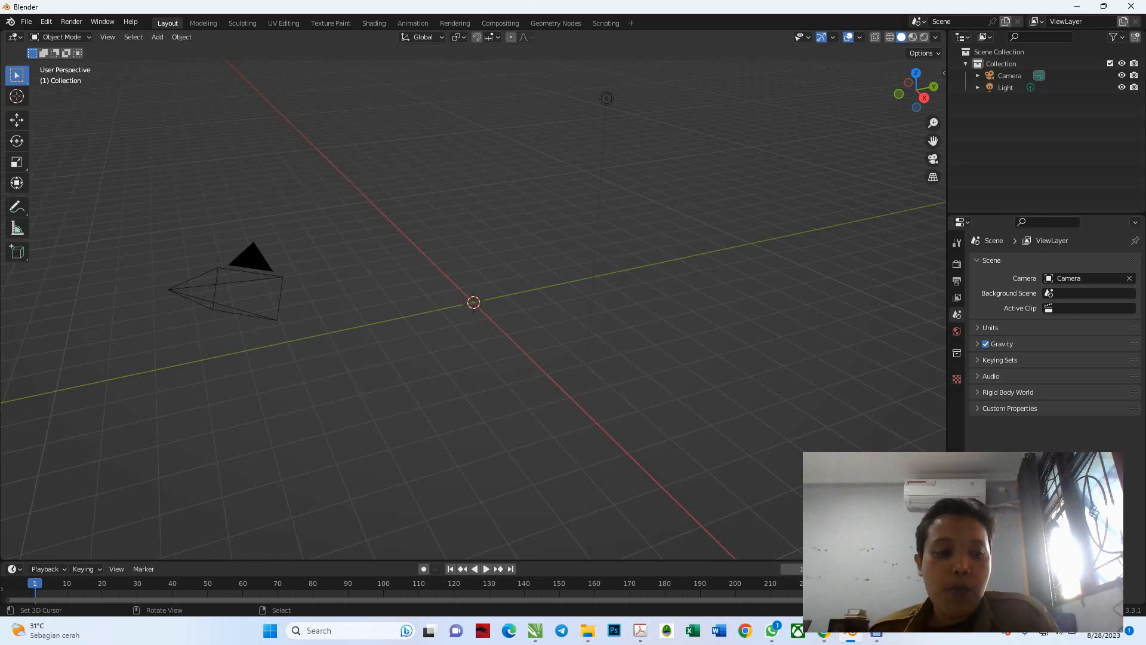
Step: Load "mobil Depan.jpg" from the KBM 2023 - 2024 XI folder as a reference image aligned to the front view
key(KP_1)
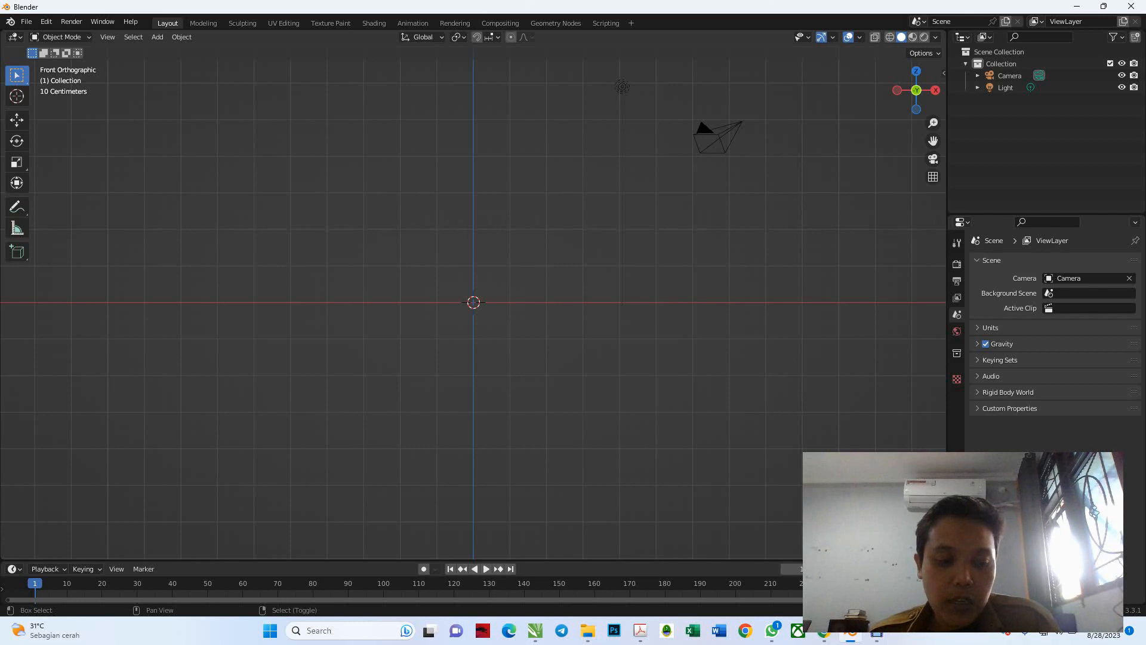
key(shift+a)
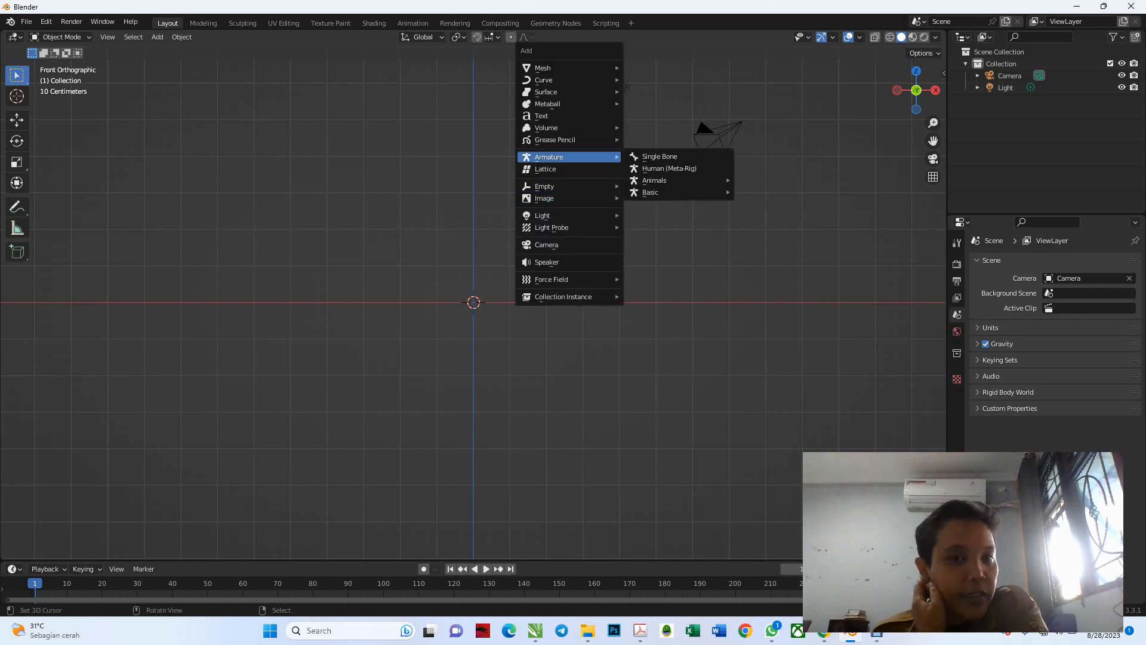
mouse_move(567, 198)
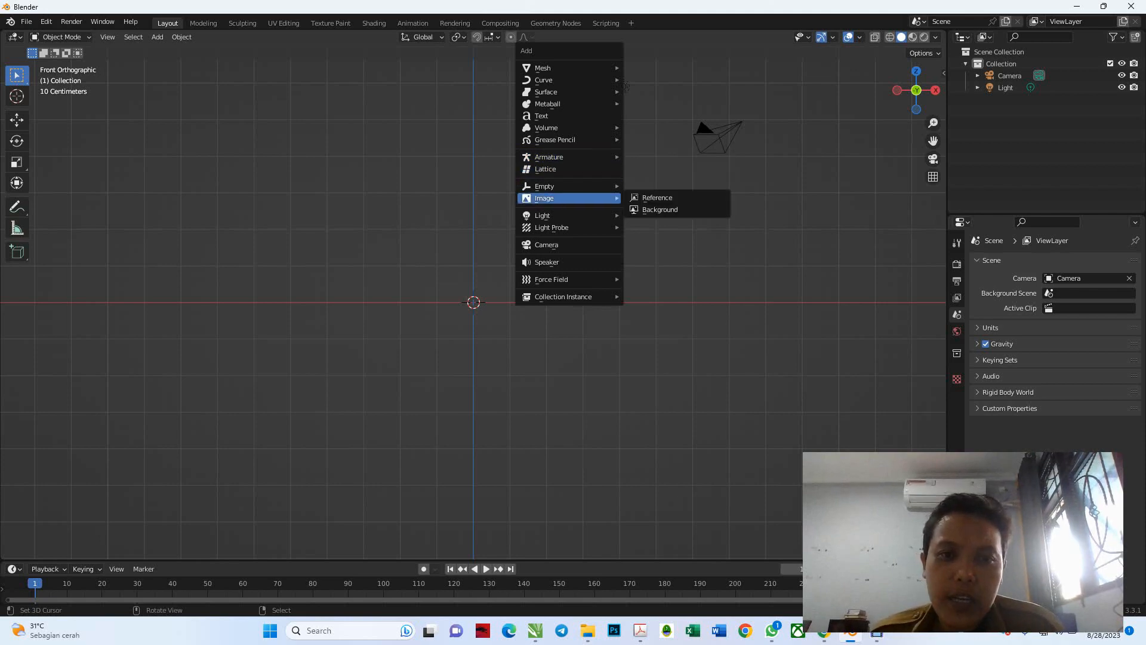
mouse_move(567, 128)
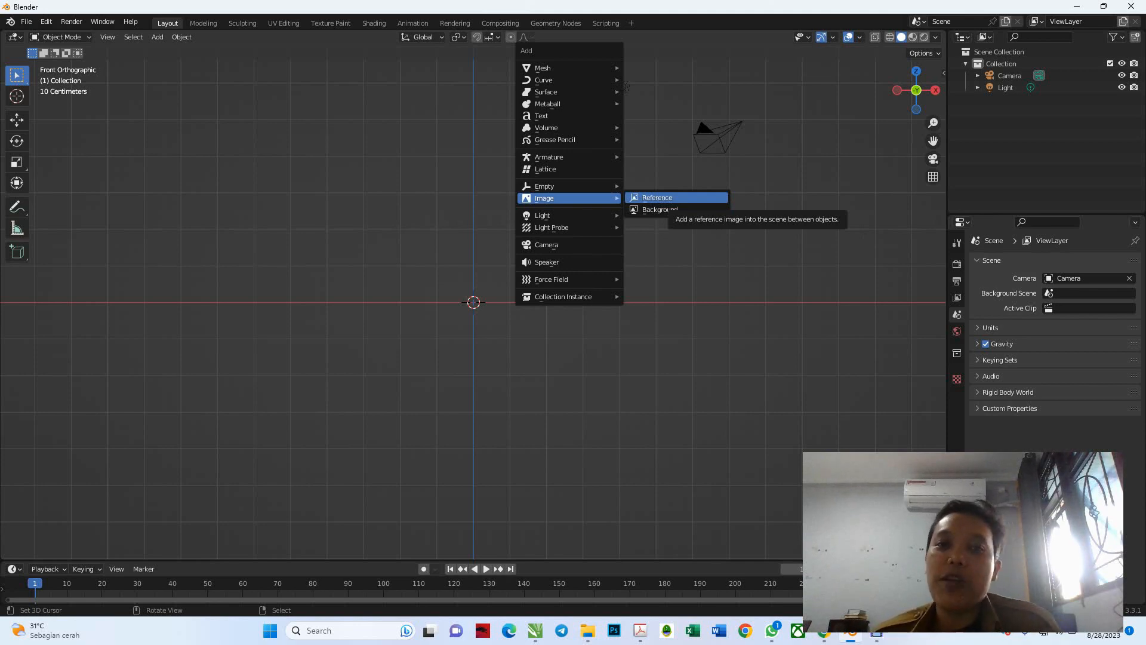
click(667, 197)
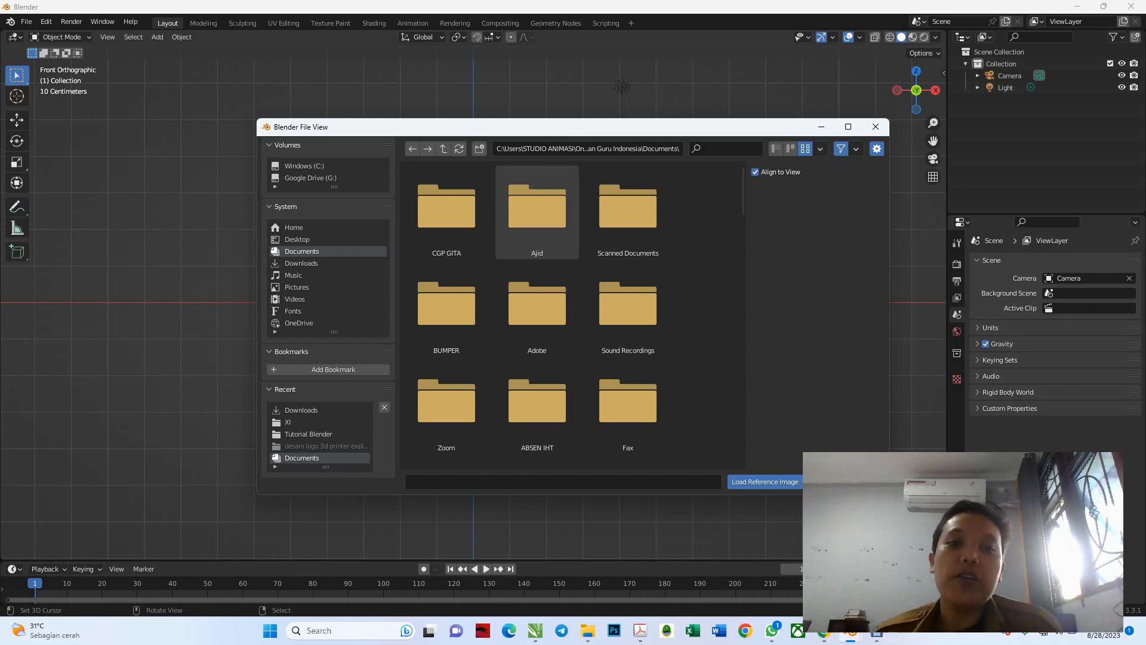
double_click(537, 206)
double_click(537, 205)
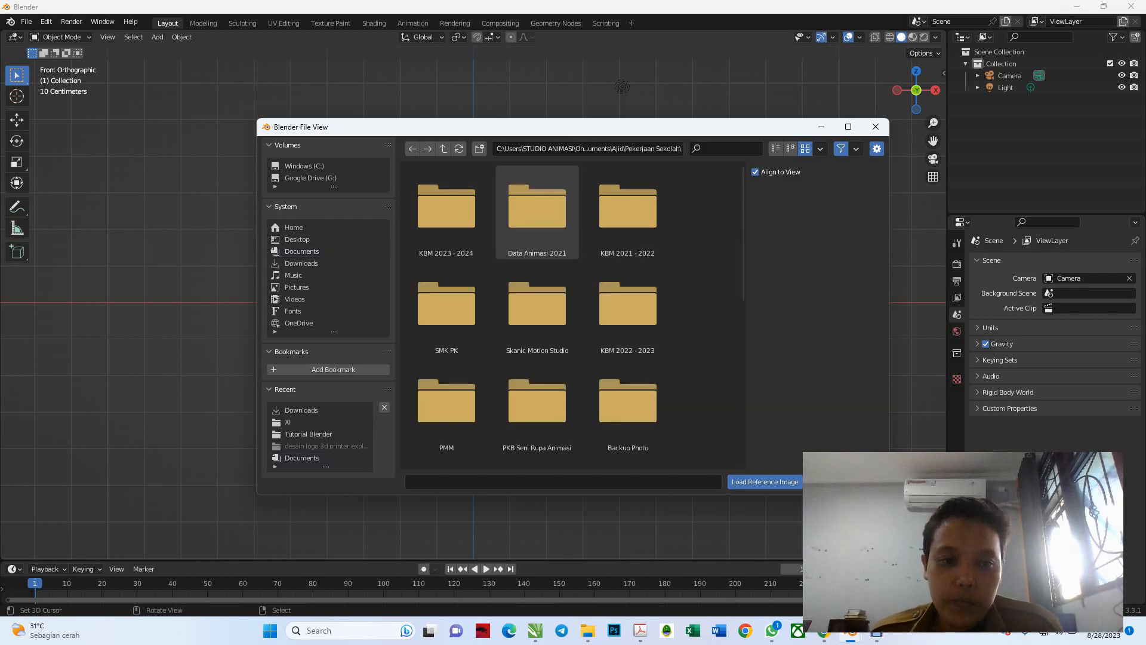
double_click(446, 206)
double_click(446, 206)
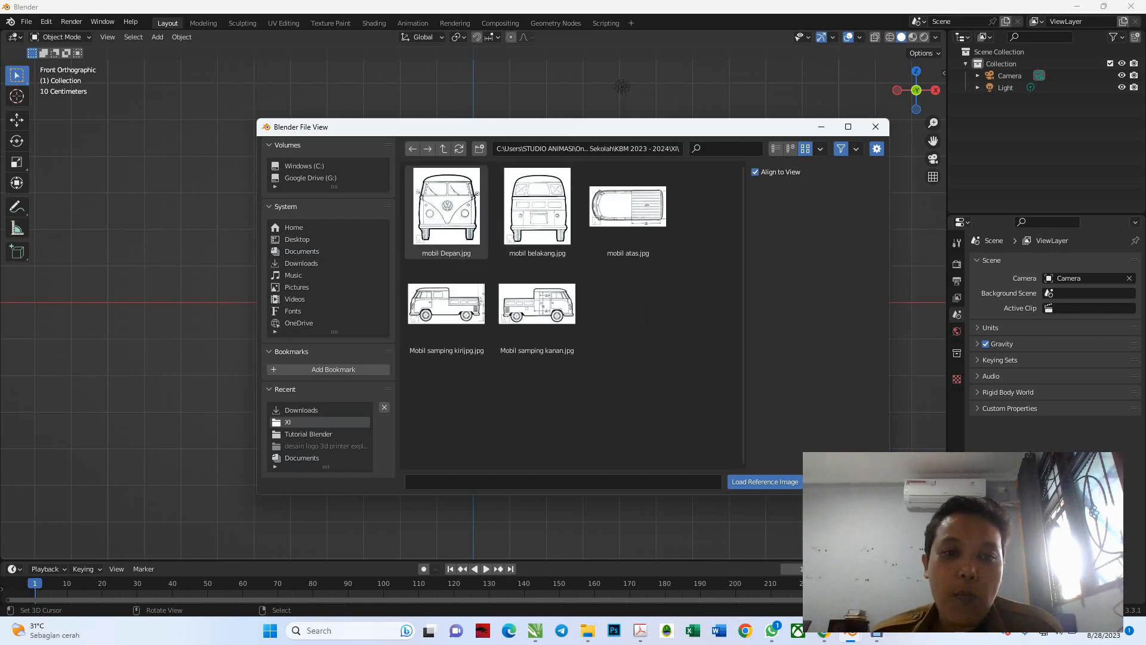
click(447, 206)
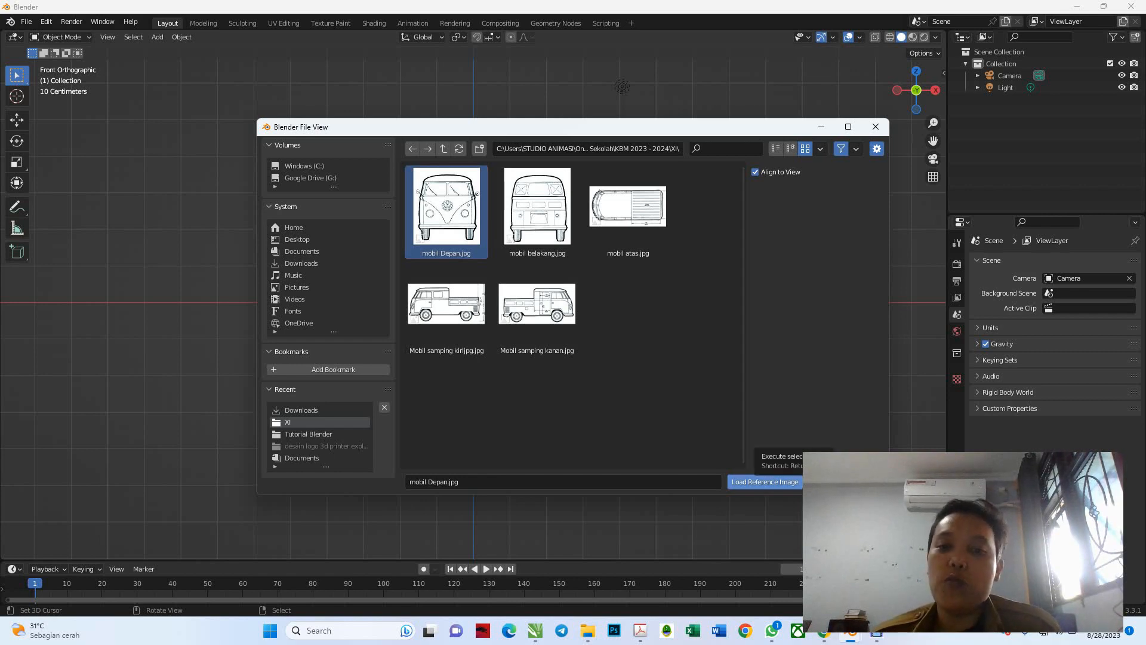
click(764, 482)
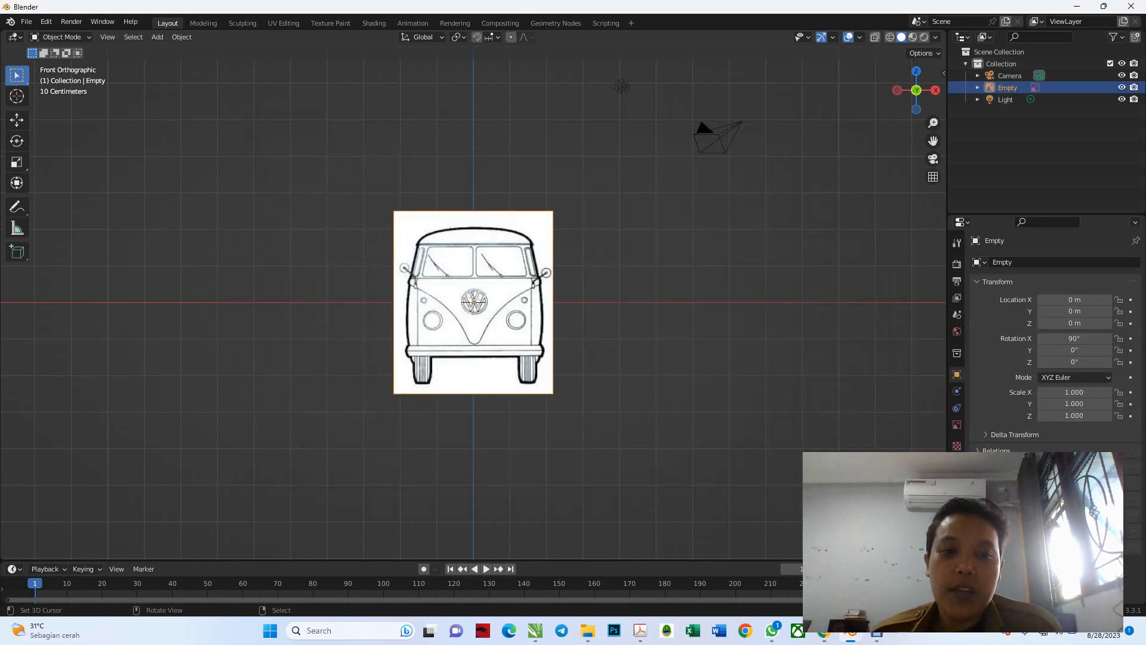
middle_drag(573, 298, 519, 302)
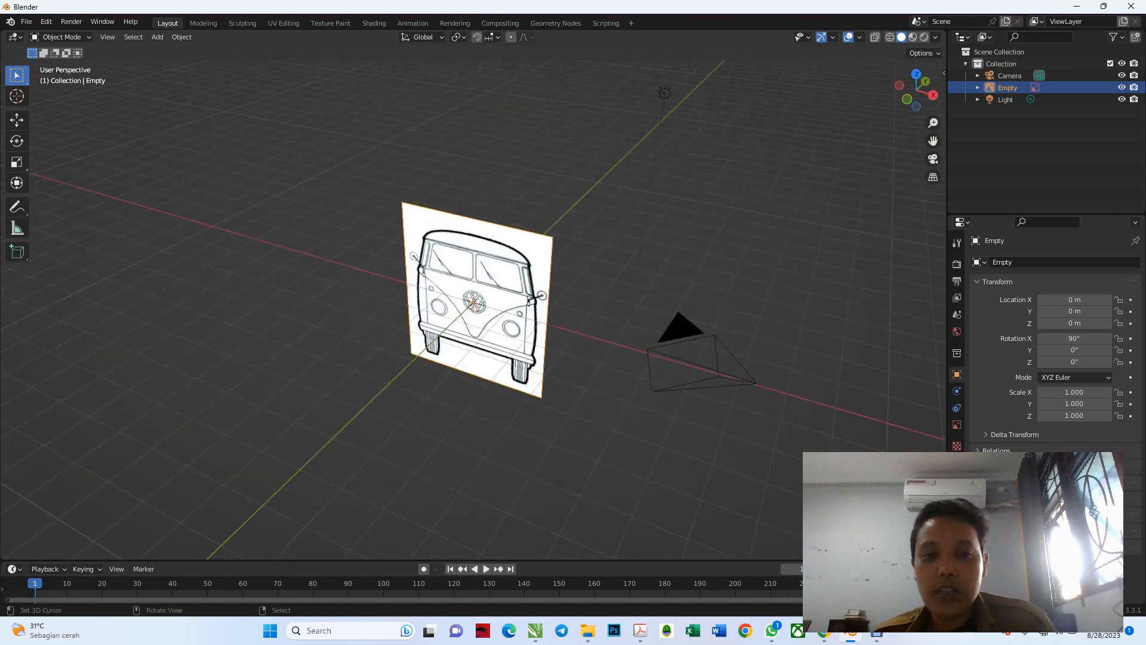
Step: Delete the front reference image and load "mobil Depan.jpg" as a background image aligned to the front view instead
key(Delete)
key(KP_1)
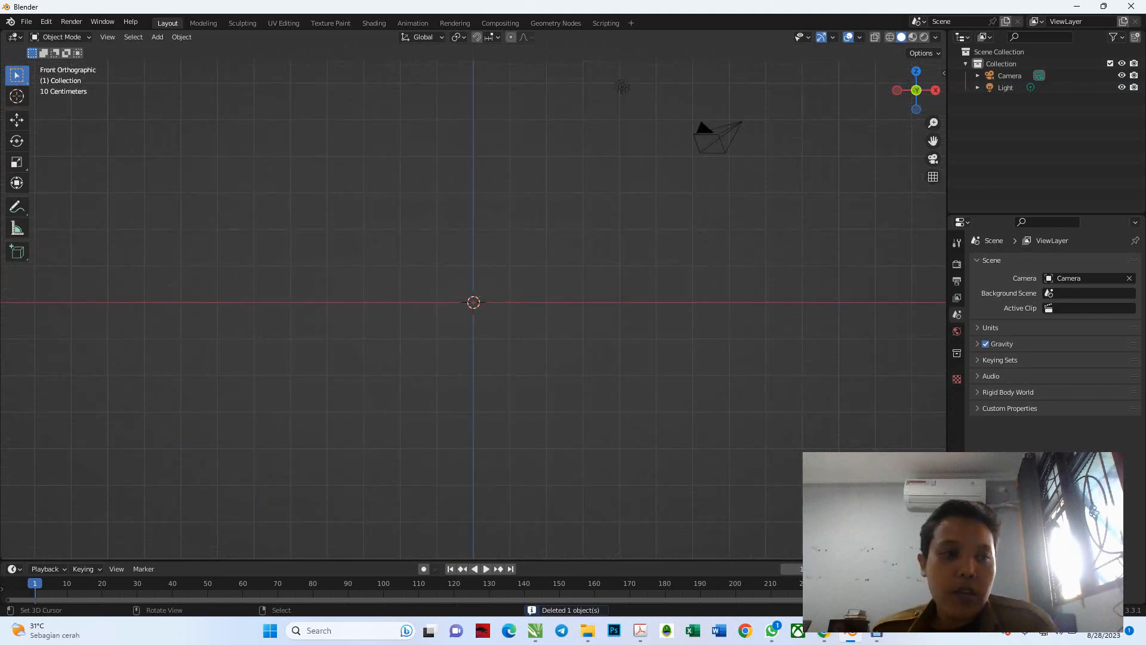
key(shift+a)
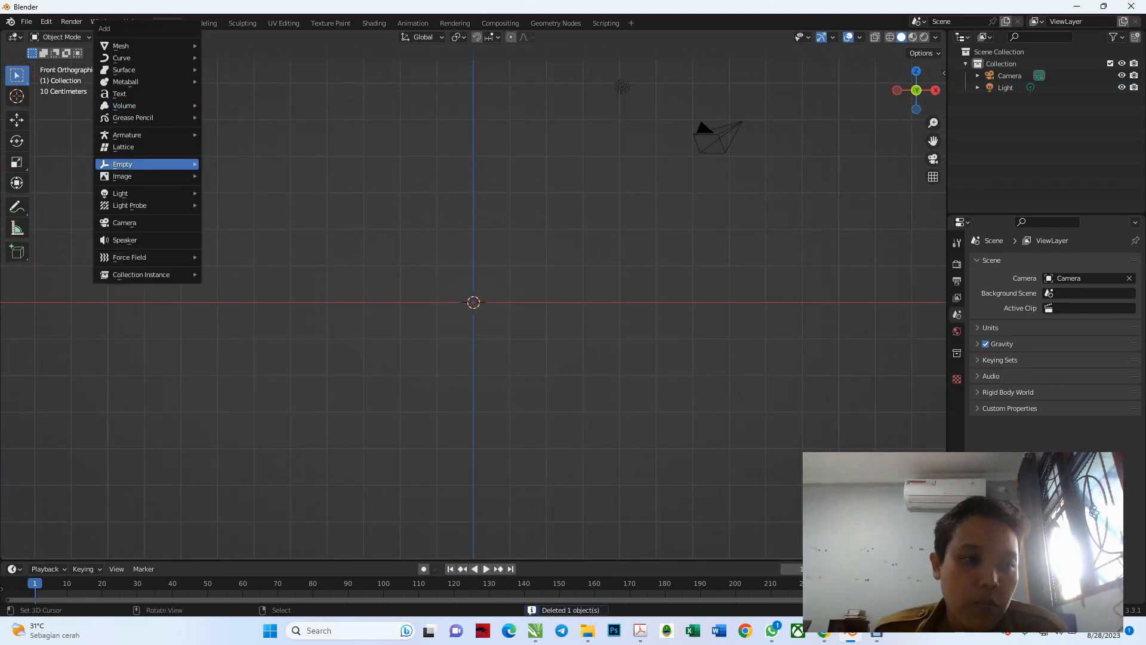
mouse_move(149, 176)
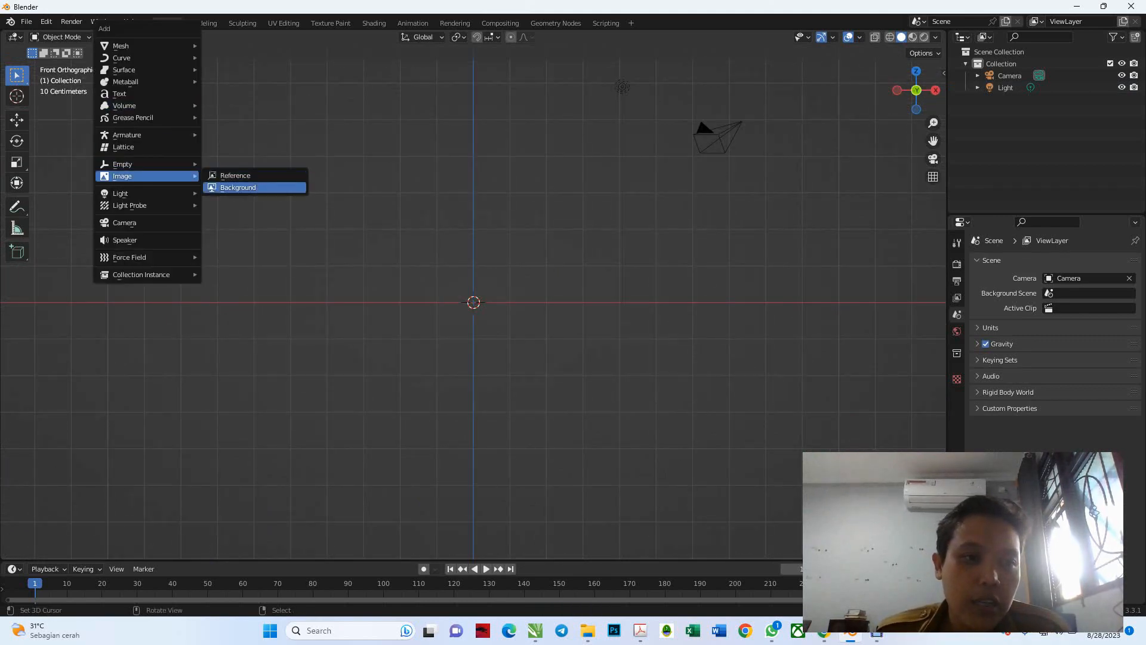
click(238, 188)
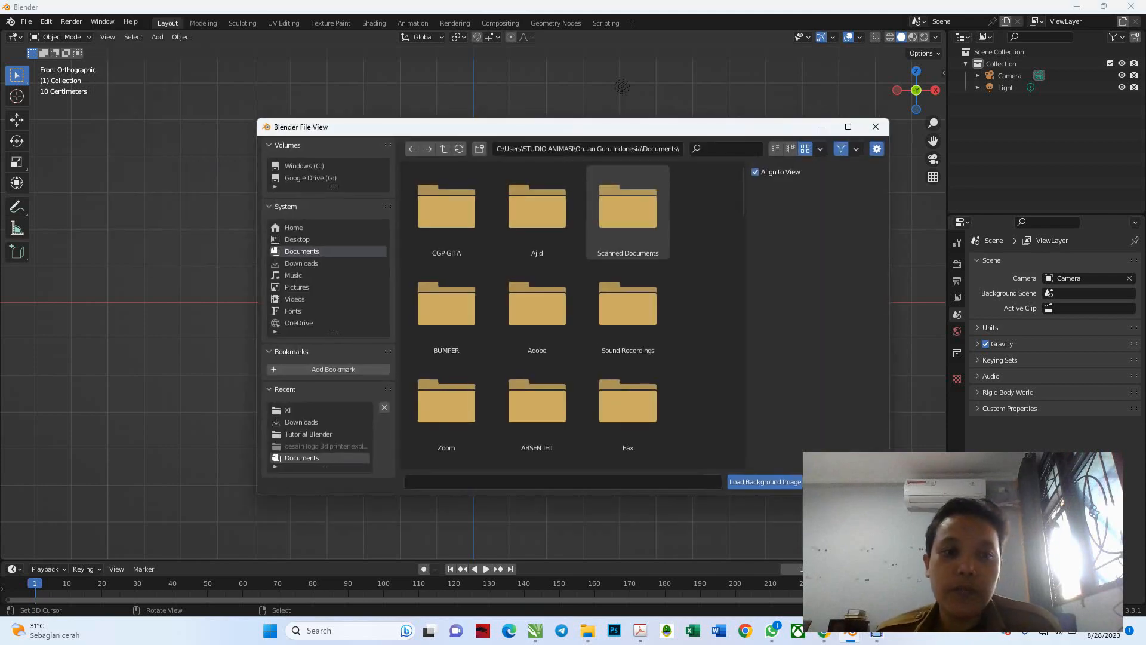
double_click(536, 206)
double_click(536, 205)
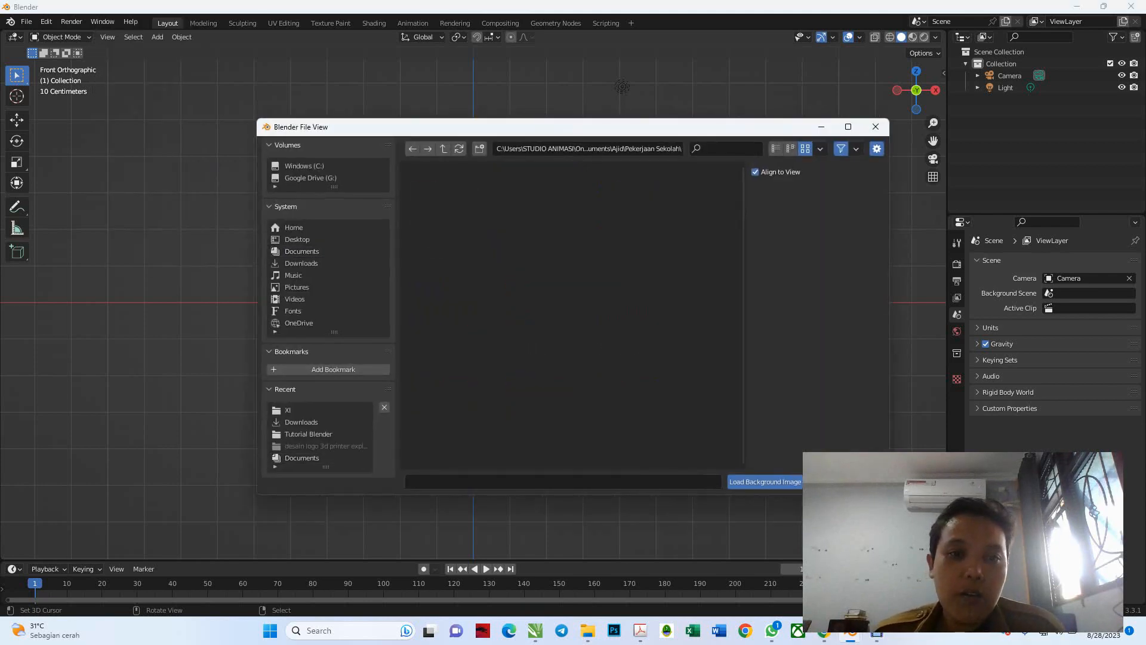
double_click(446, 206)
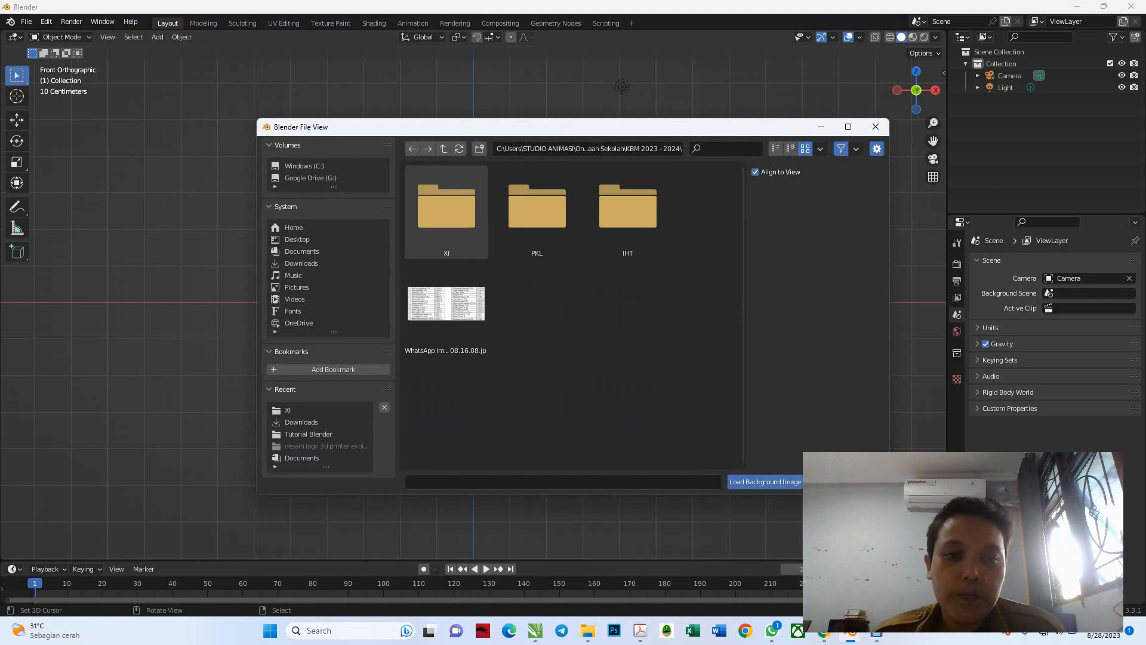
double_click(447, 206)
click(446, 206)
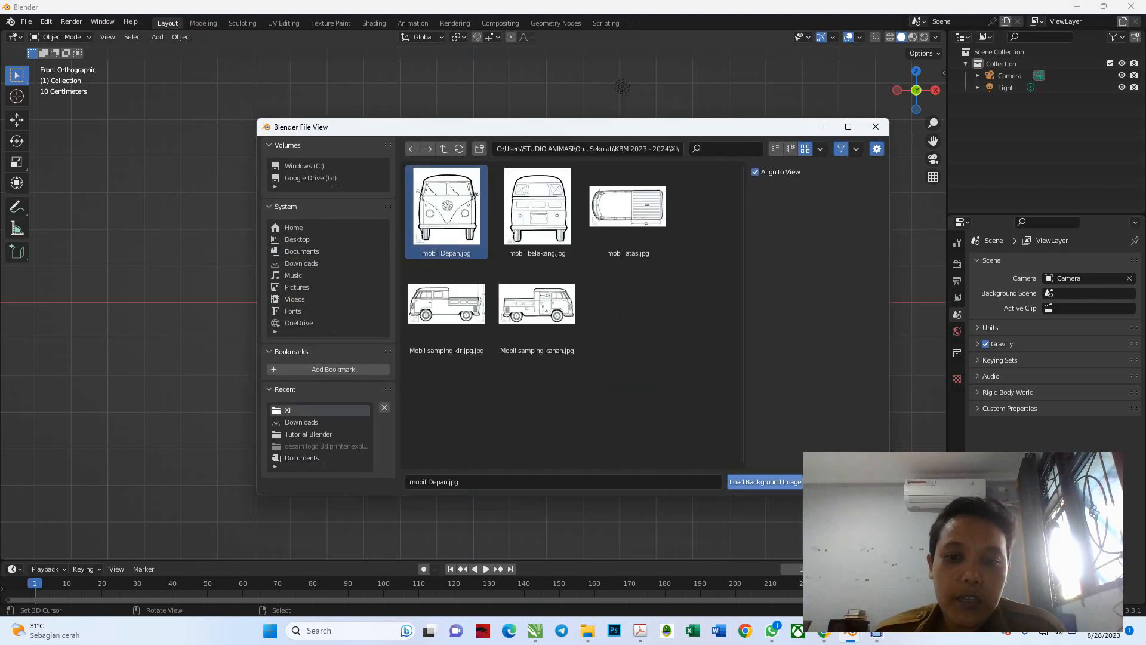
click(764, 481)
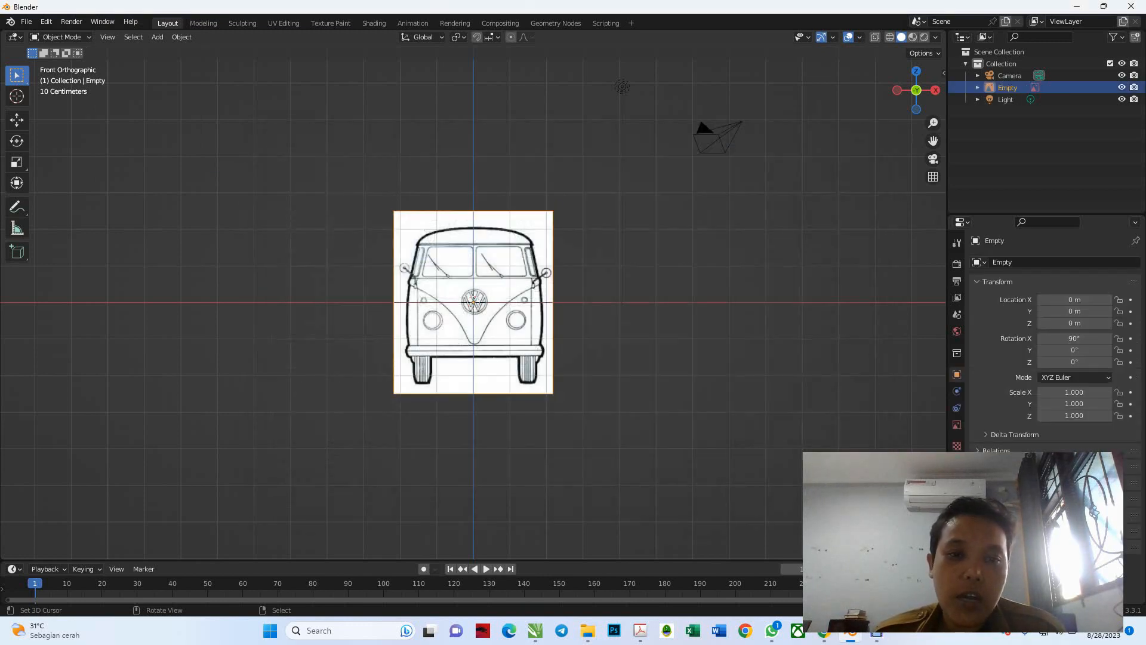
Step: Check how the background image displays from angled views and from the front, and delete it
middle_drag(703, 127, 615, 167)
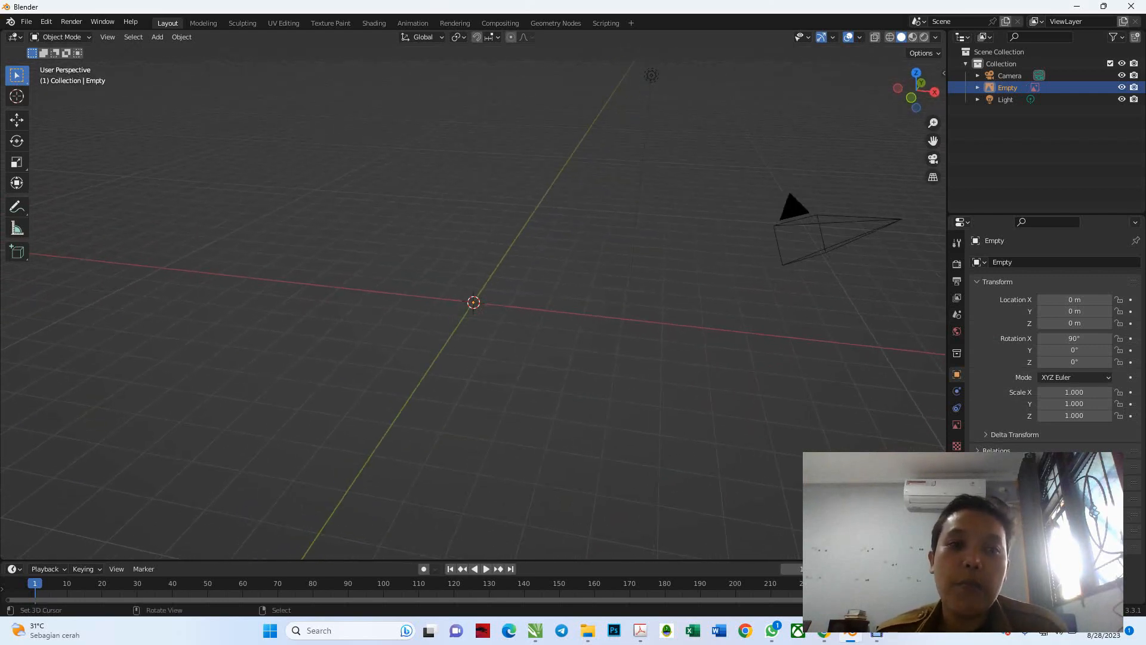
middle_drag(614, 167, 639, 179)
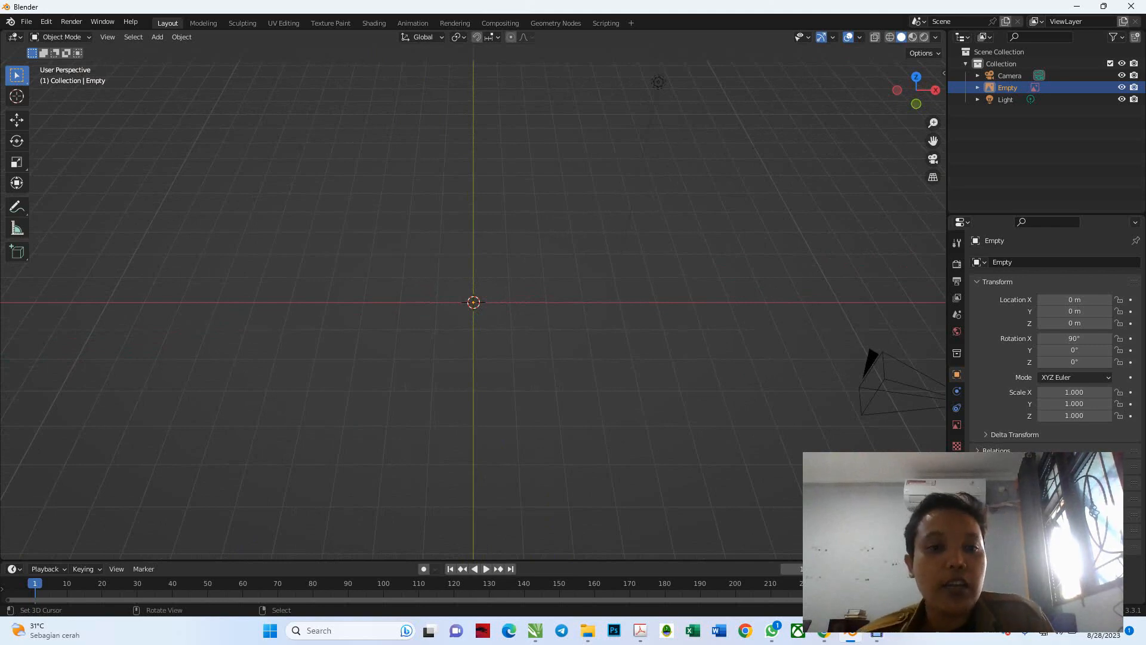
key(KP_1)
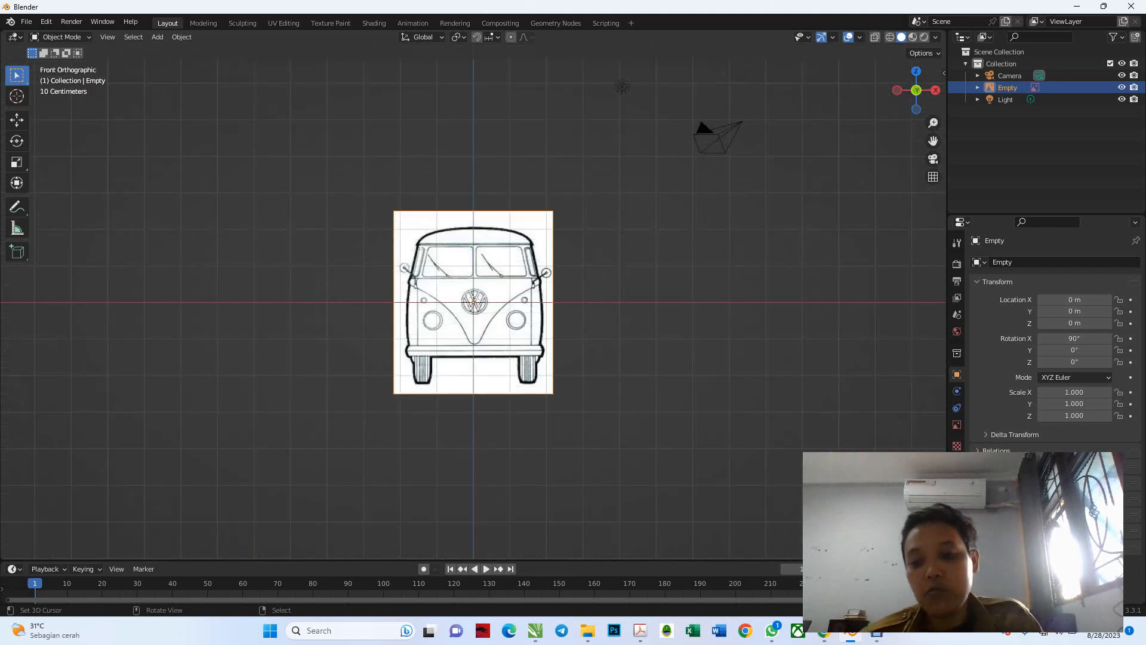
key(Delete)
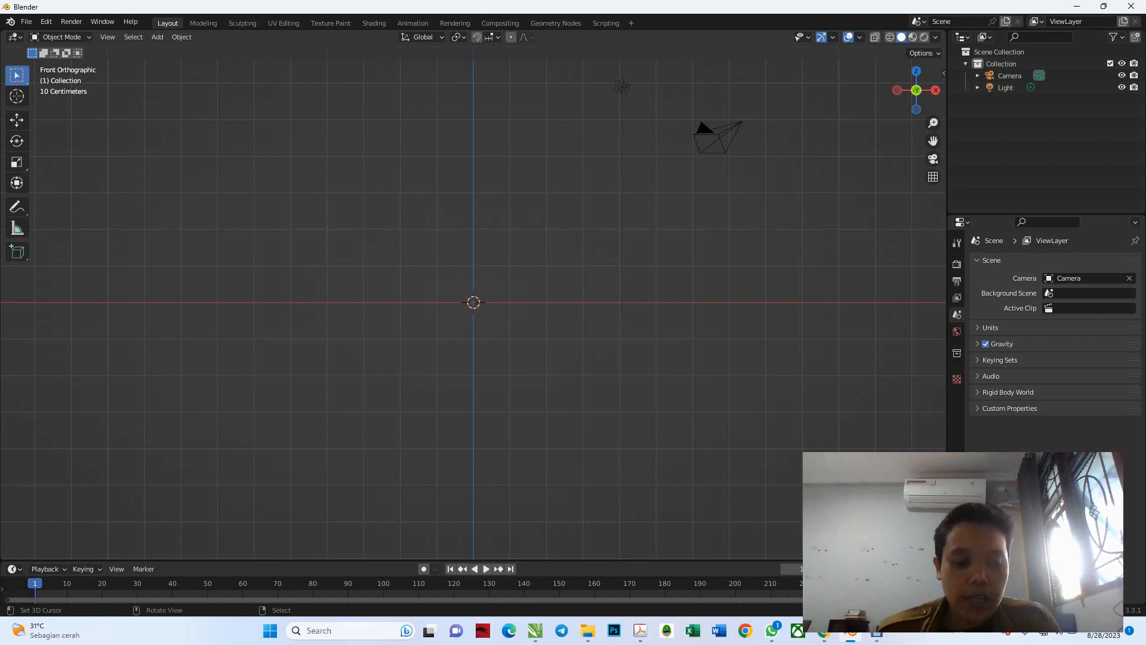
Step: Add "mobil Depan.jpg" as a reference image aligned to the front view
key(shift+a)
mouse_move(238, 164)
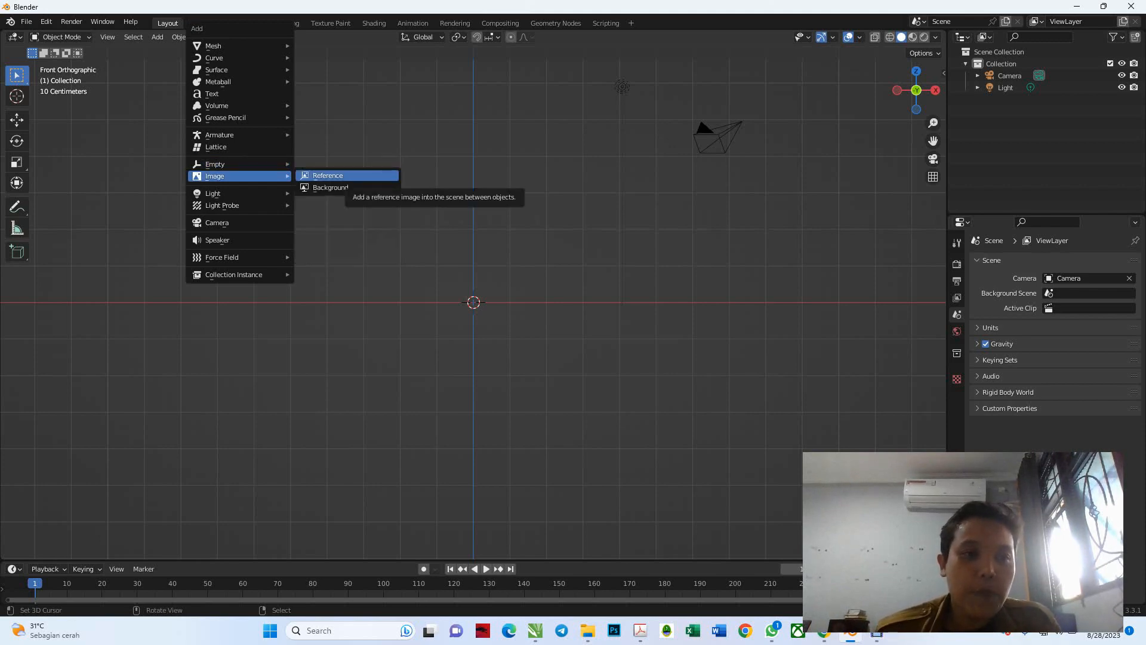
click(343, 176)
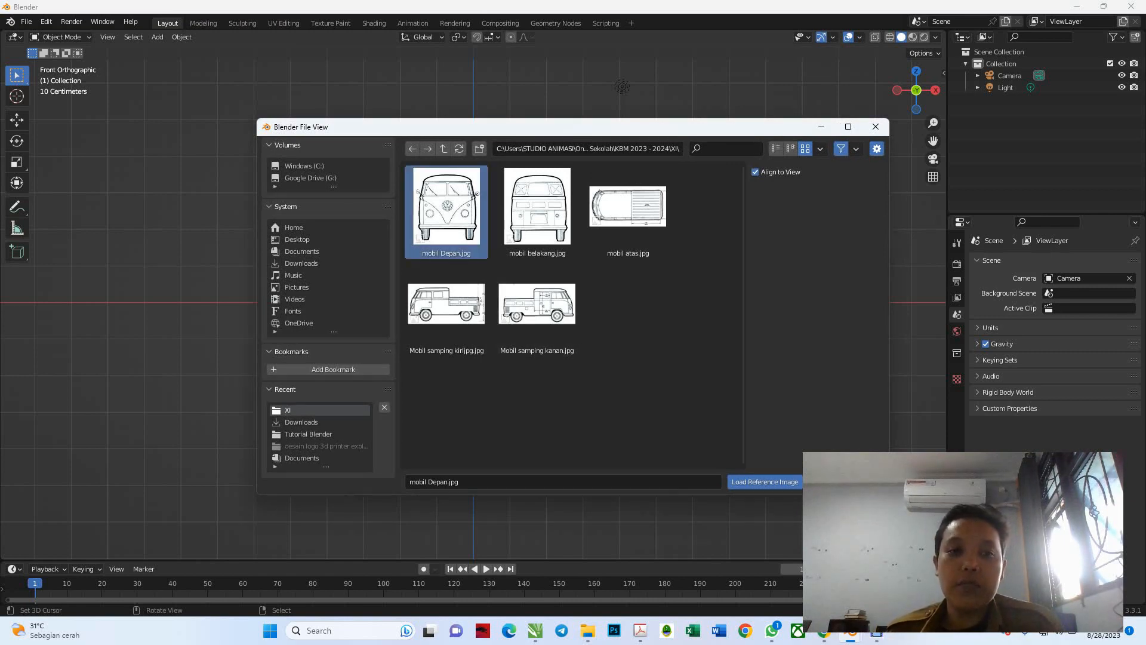
click(765, 481)
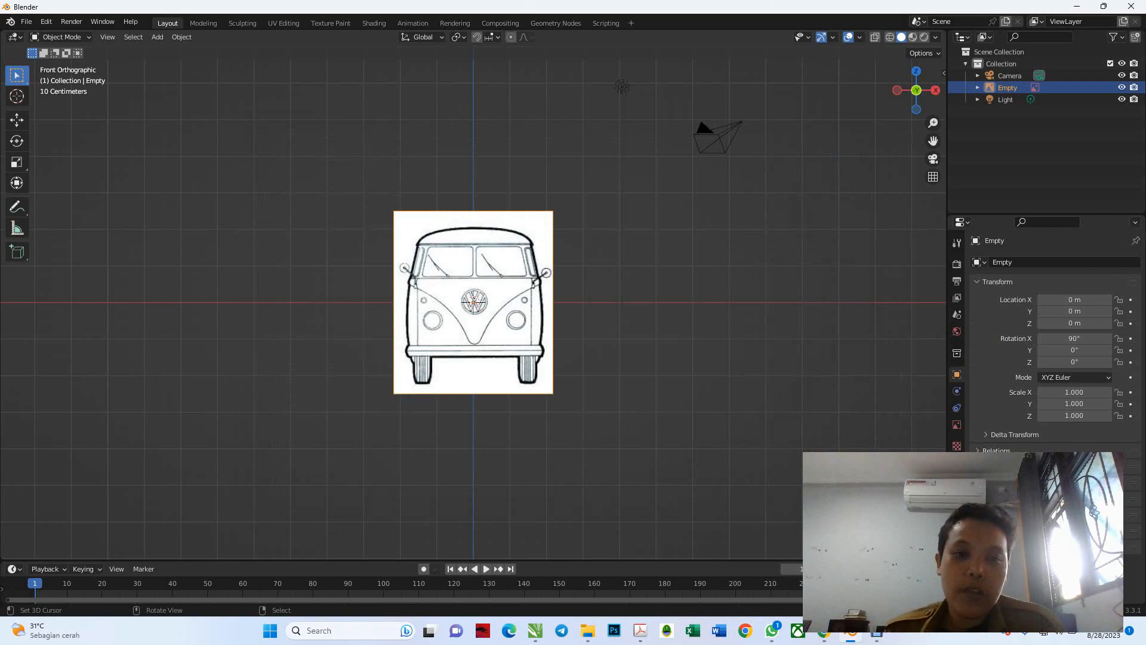
mouse_move(597, 322)
middle_down()
mouse_move(373, 352)
mouse_move(540, 358)
mouse_move(608, 311)
mouse_move(525, 346)
mouse_move(614, 323)
middle_up()
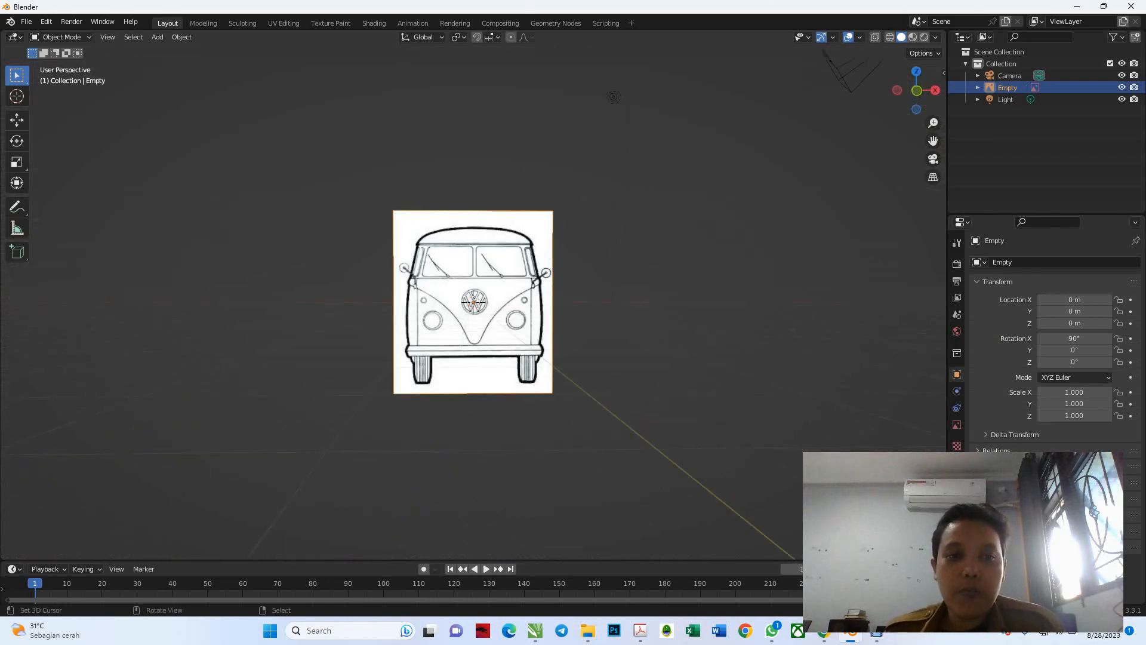
key(KP_1)
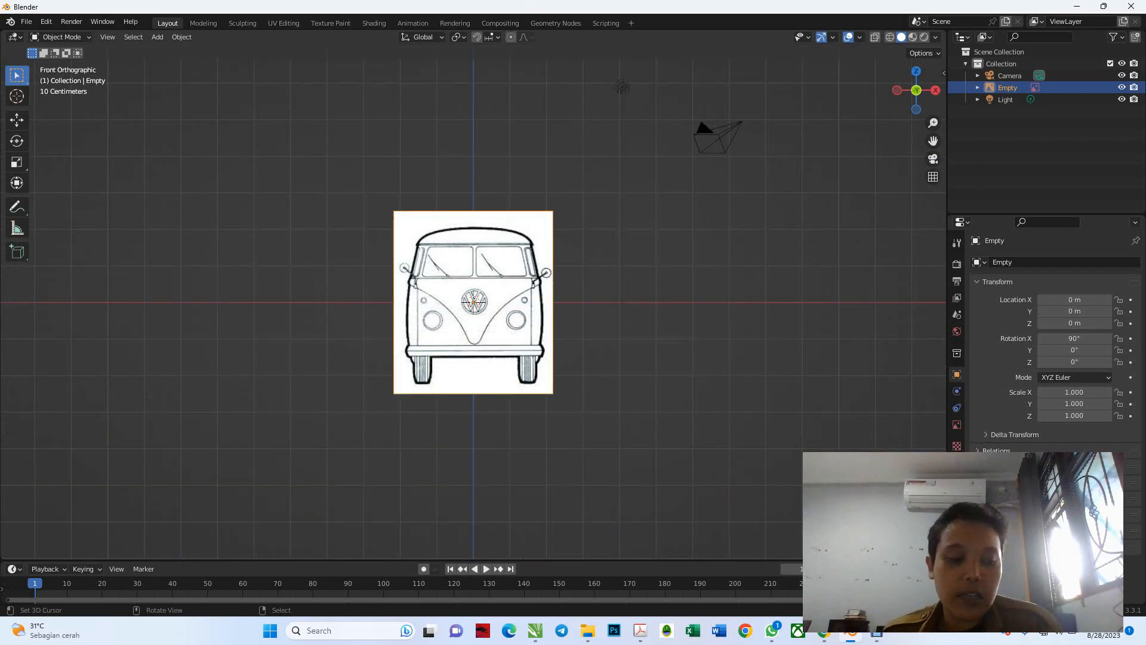
Step: Add "mobil belakang.jpg" as a reference image aligned to the back orthographic view
key(ctrl+KP_1)
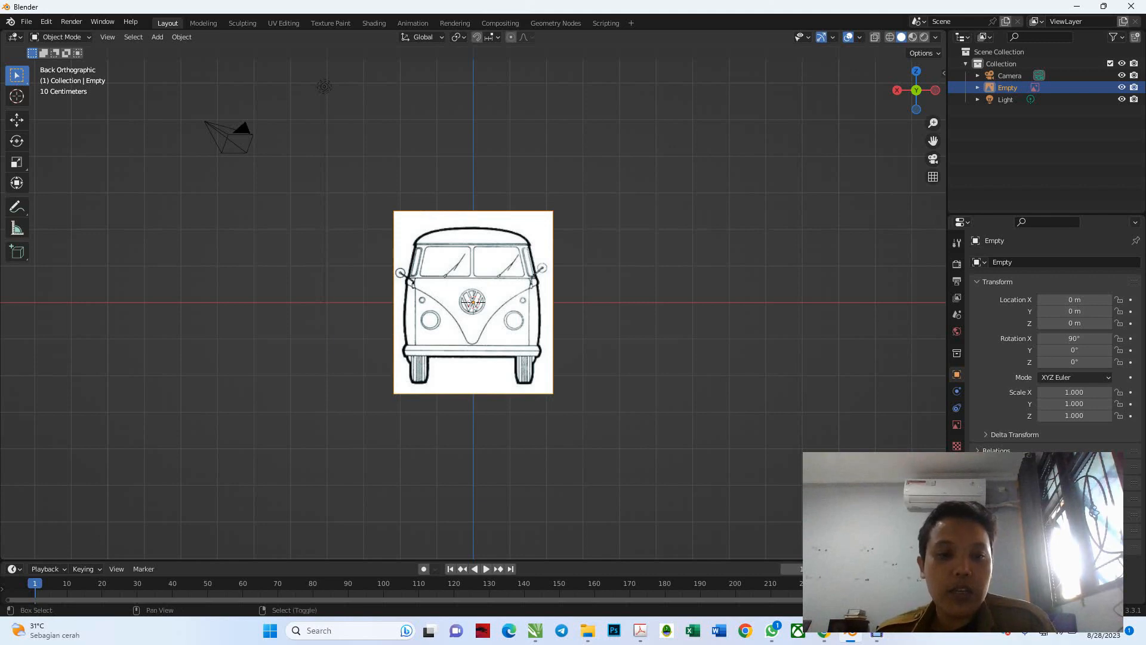
key(shift+a)
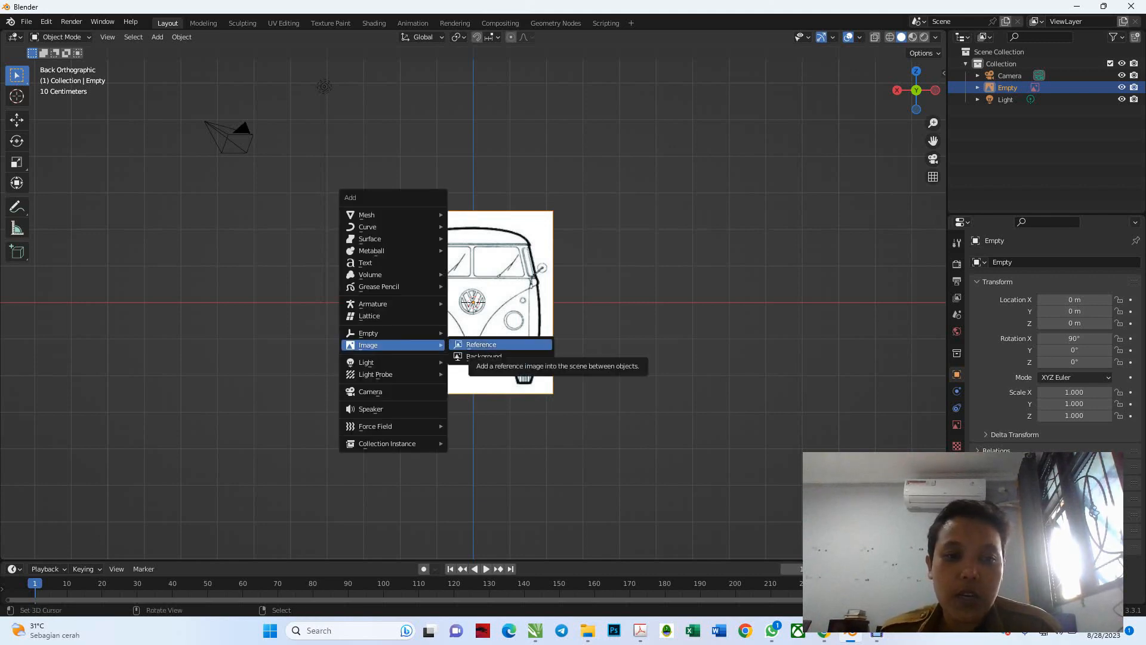
click(481, 344)
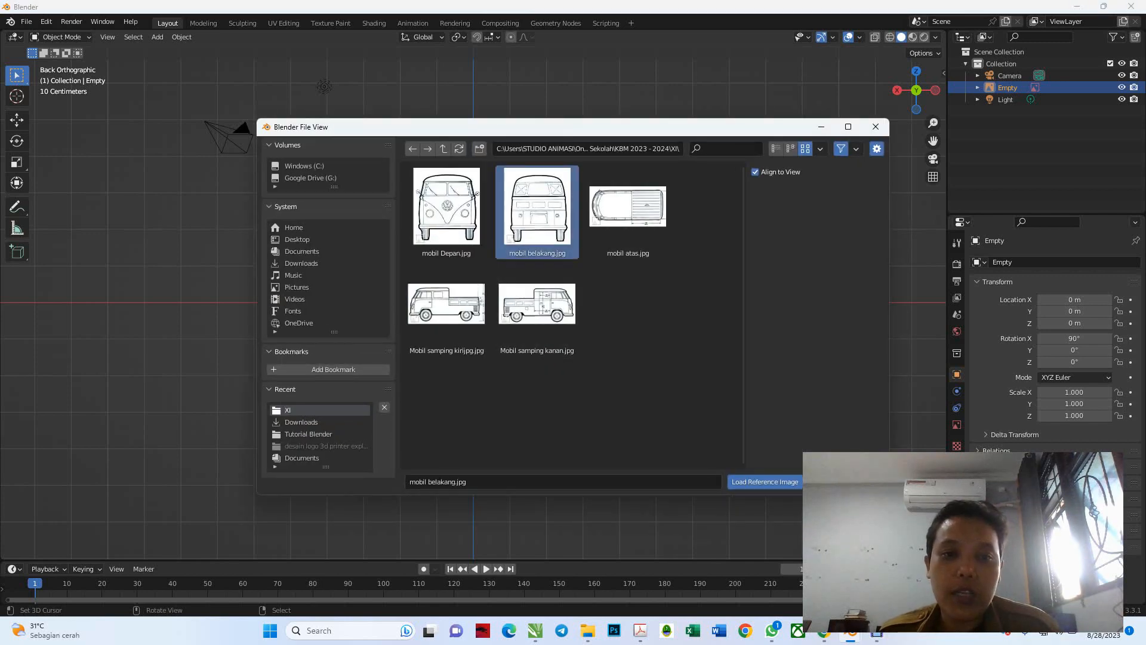
click(765, 481)
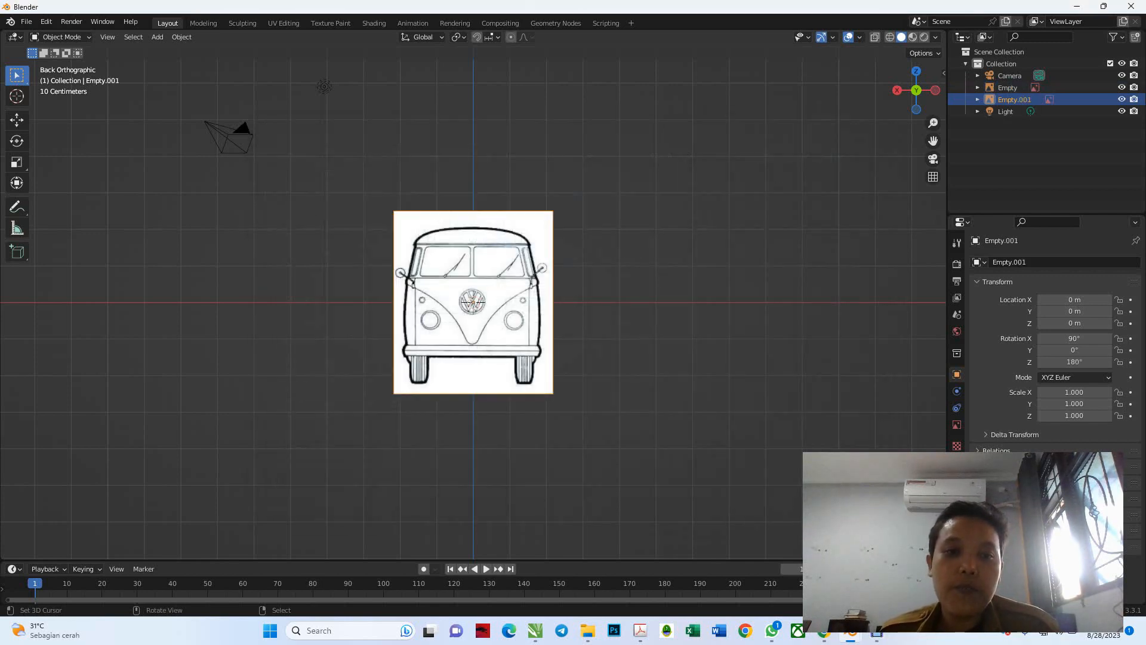
Step: Move the rear-view image about 6.19 m along the positive Y axis and switch to the right orthographic view
middle_drag(324, 87, 428, 86)
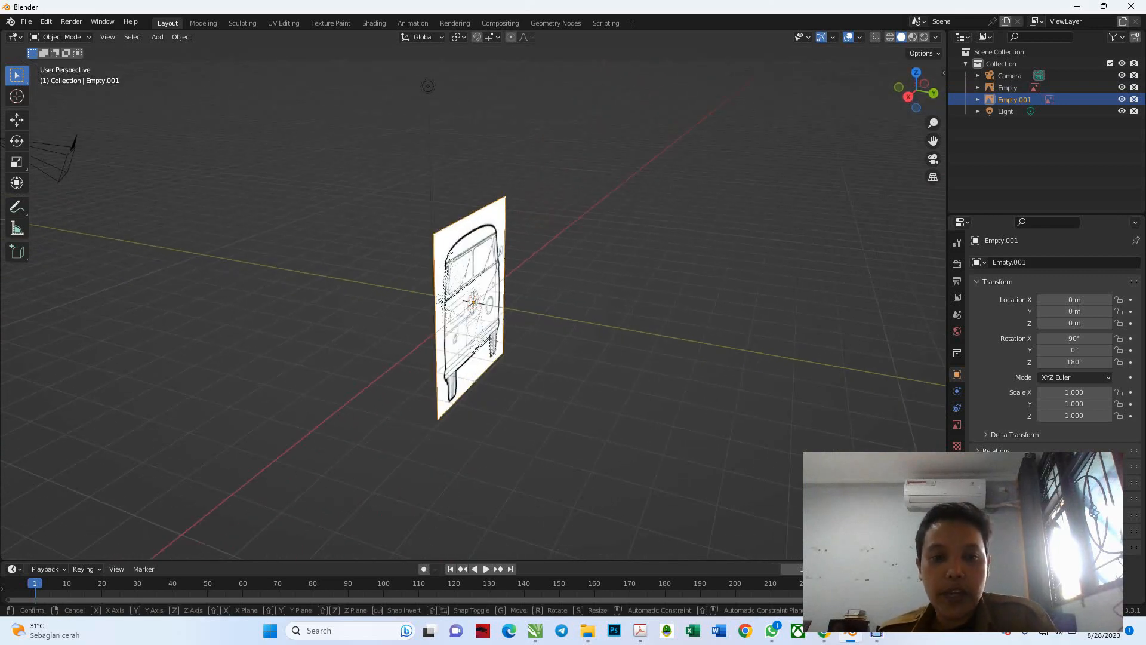
key(shift+d)
key(y)
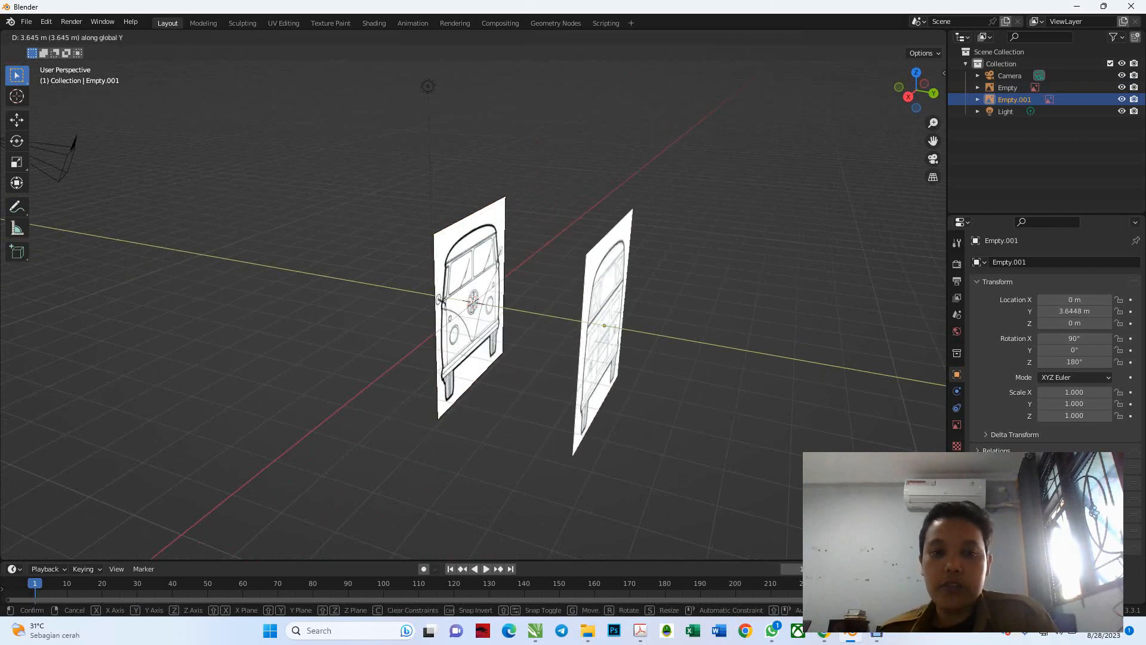
key(Return)
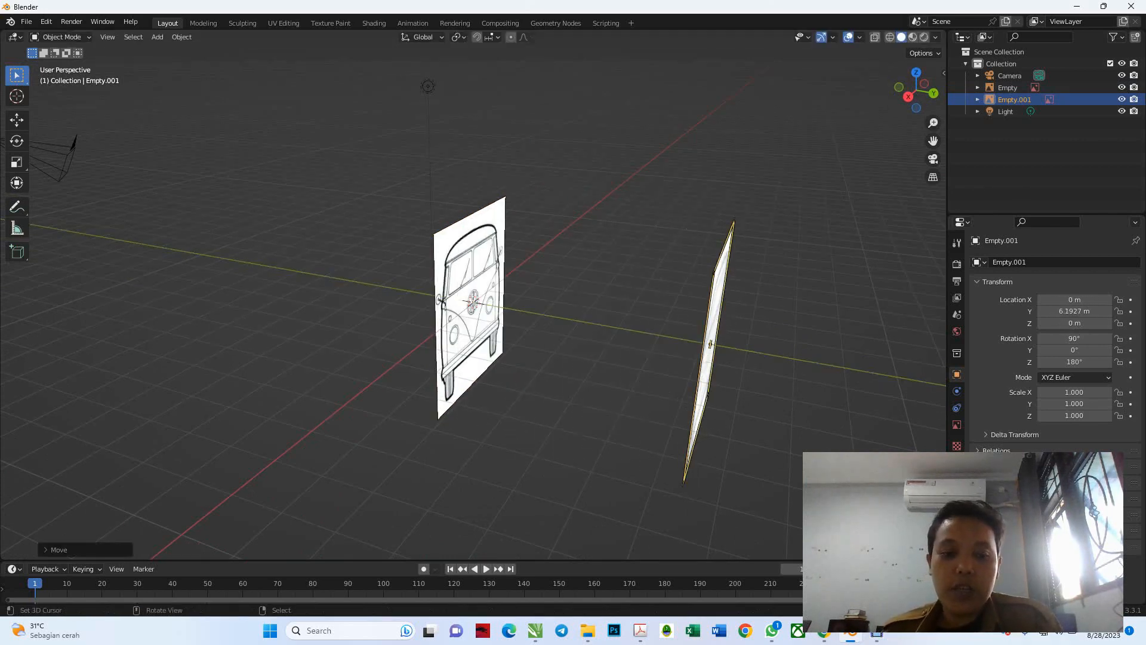
key(KP_3)
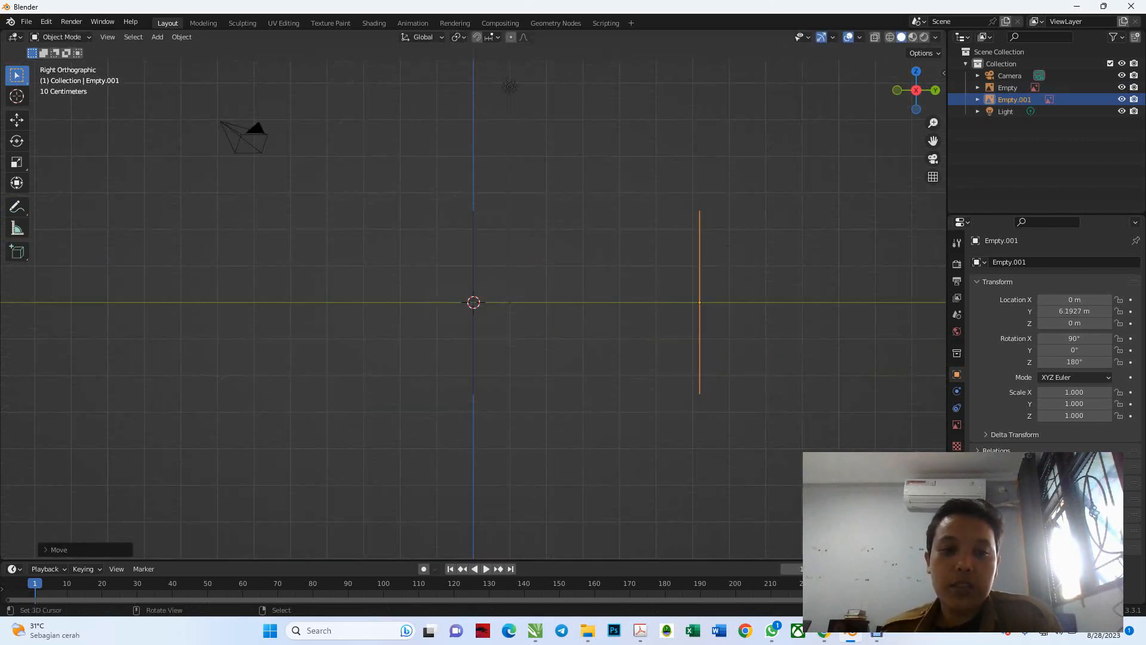
Step: Select every object in the scene and move them all about 3.18 m along the negative Y axis in top view
middle_drag(573, 323, 645, 328)
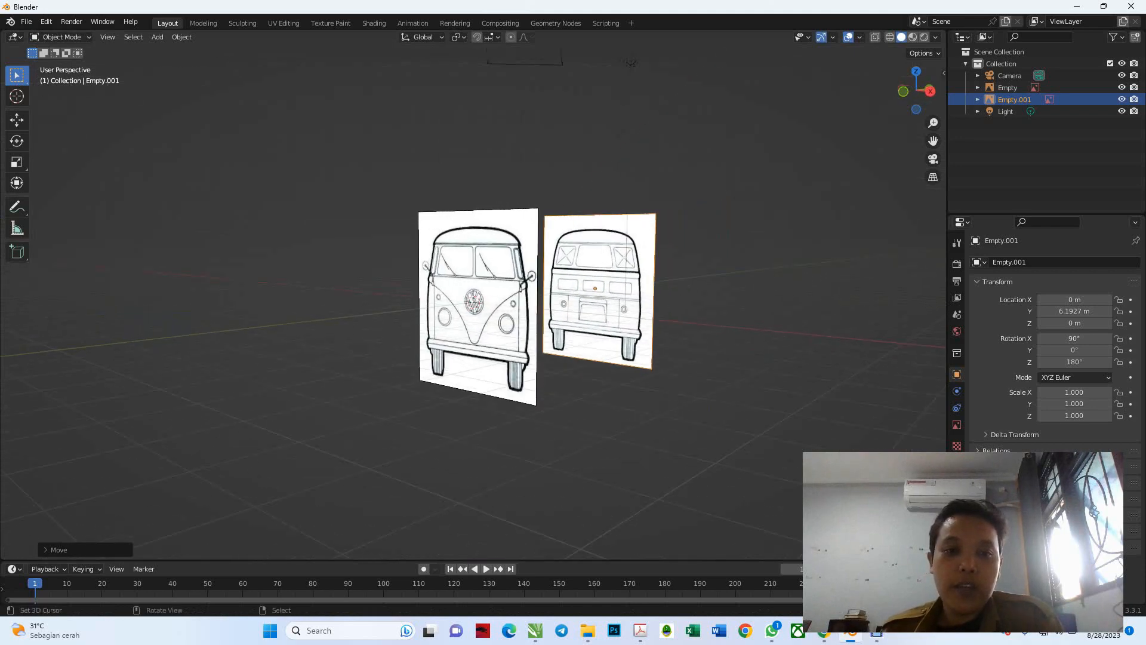
middle_drag(573, 322, 483, 322)
key(KP_7)
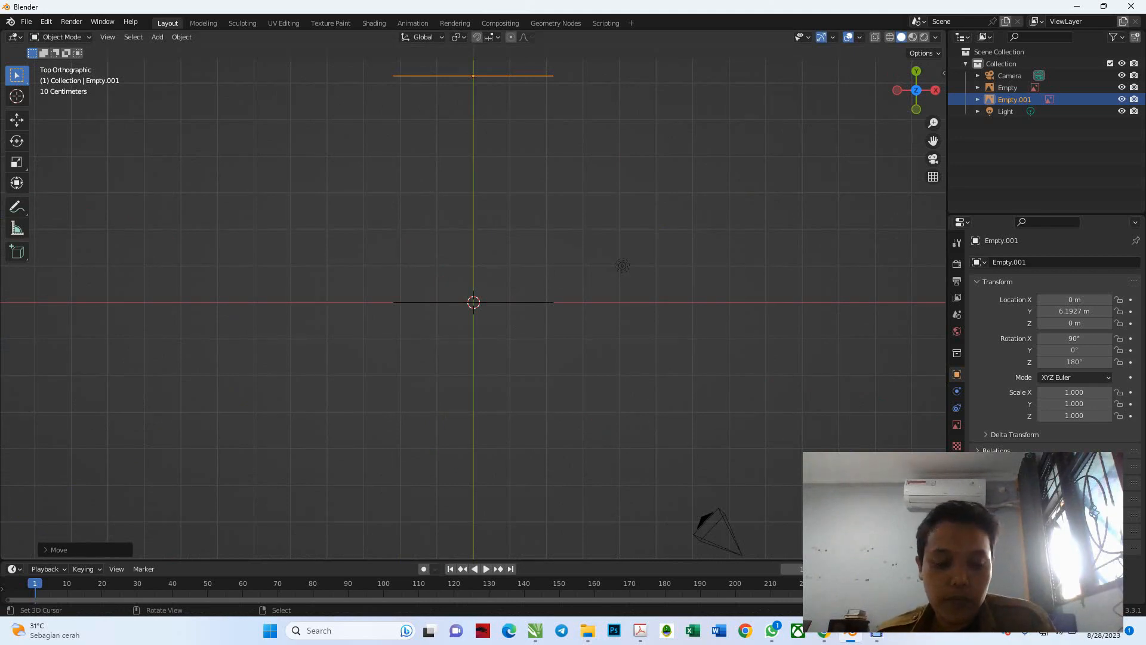
key(a)
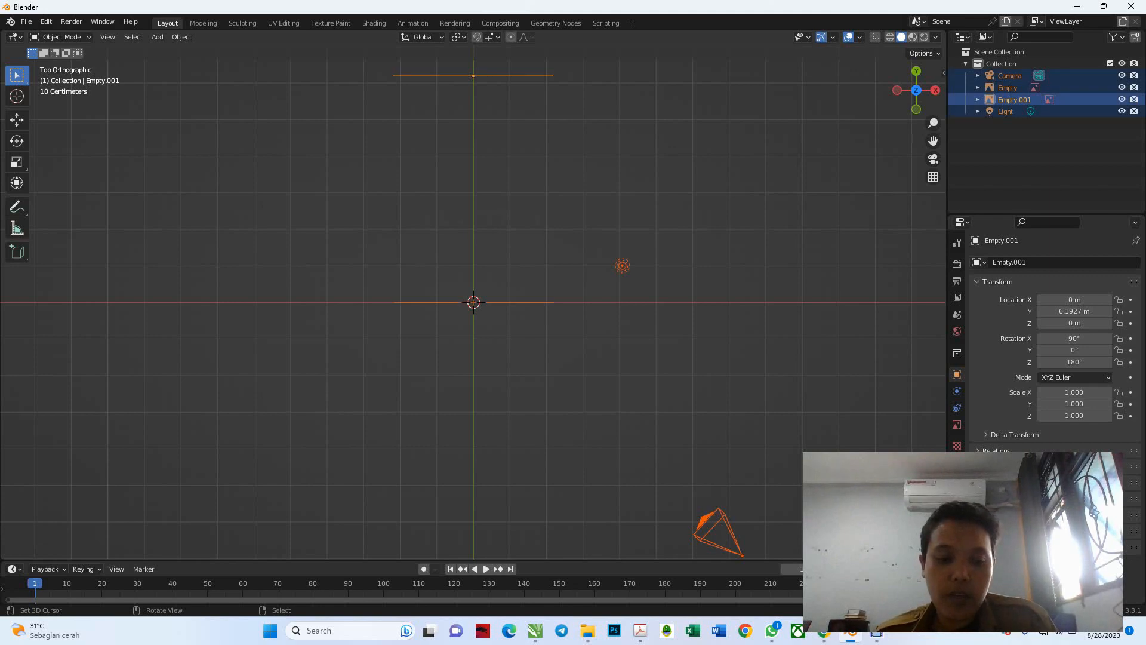
key(g)
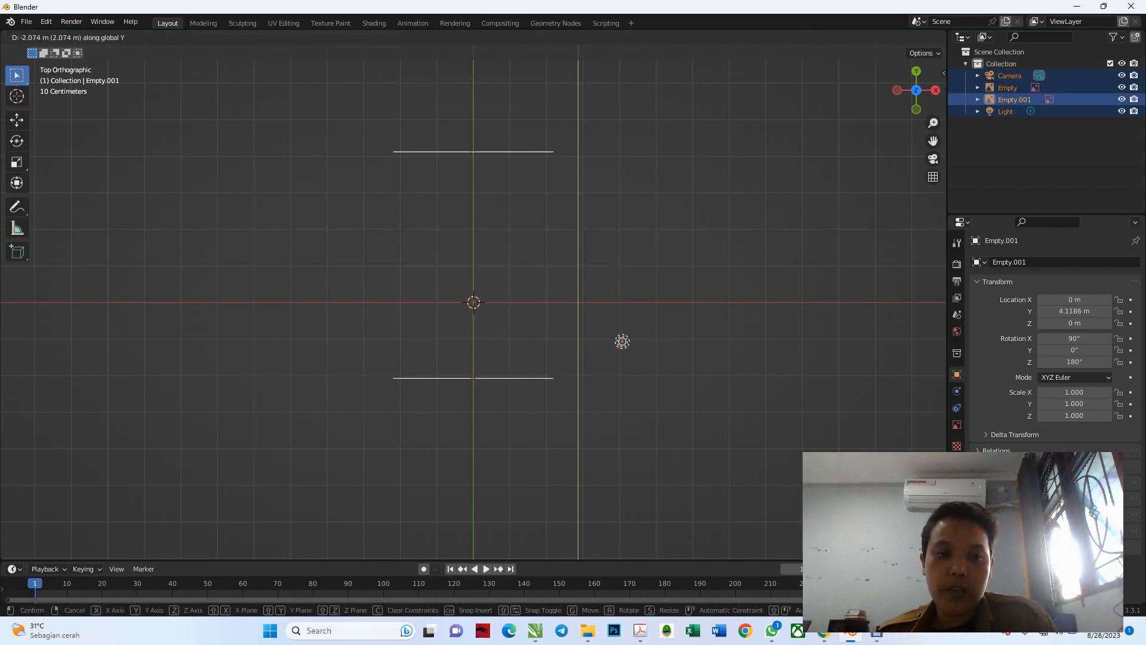
key(Return)
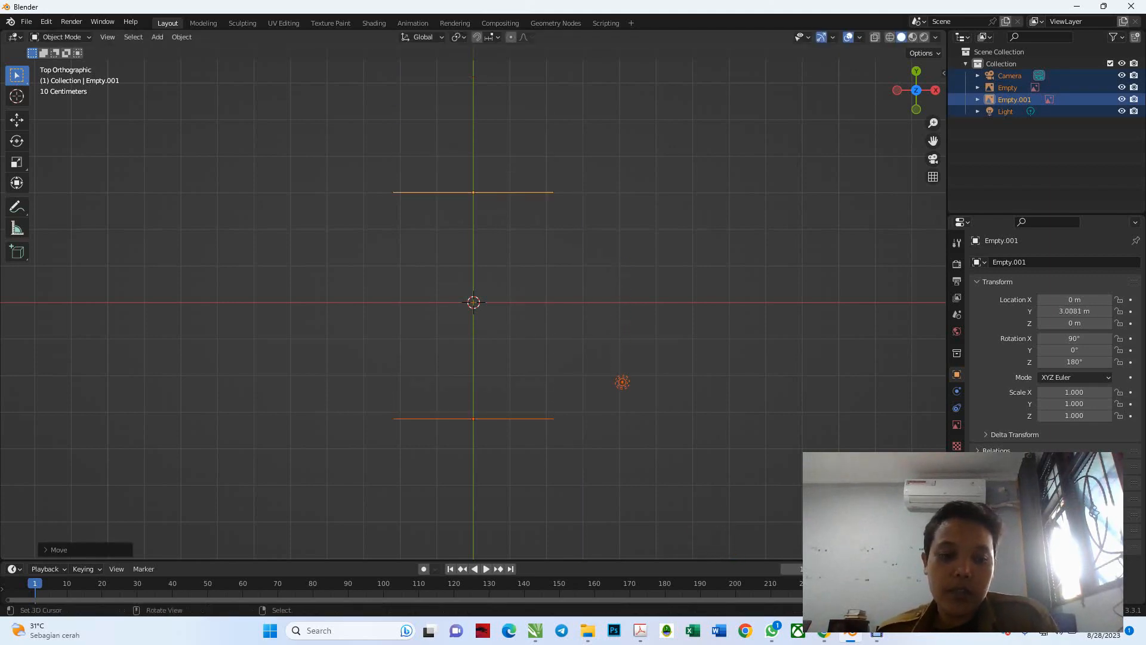
Step: Raise all selected objects about 2.51 m along Z in the right orthographic view so the images stand on the ground line
key(KP_3)
key(g)
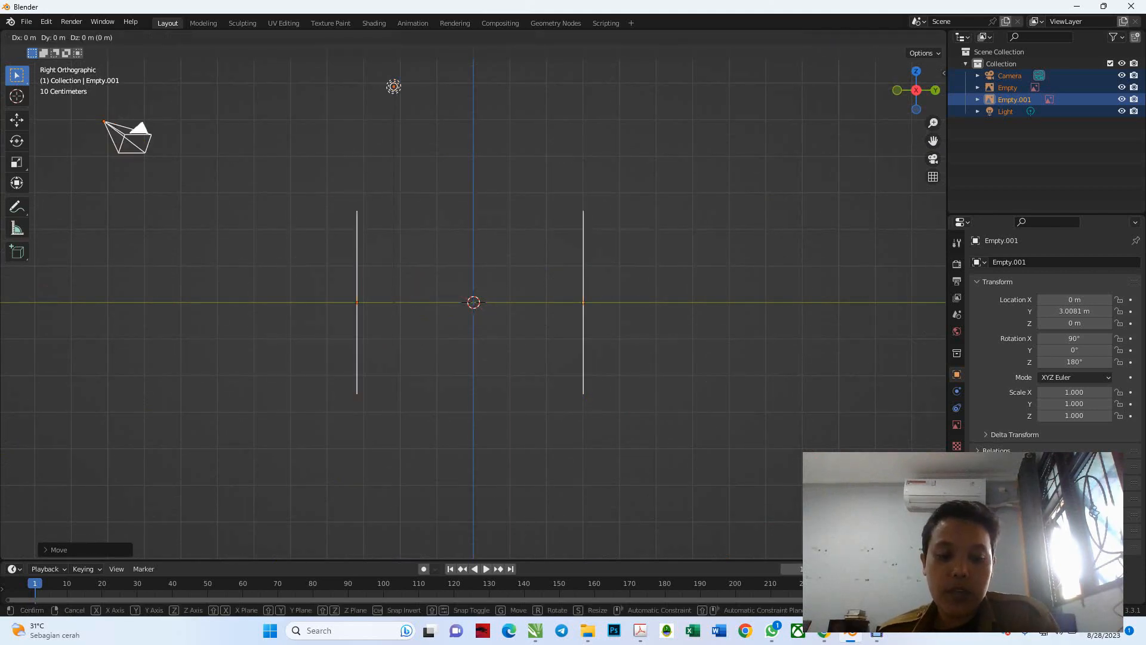
key(z)
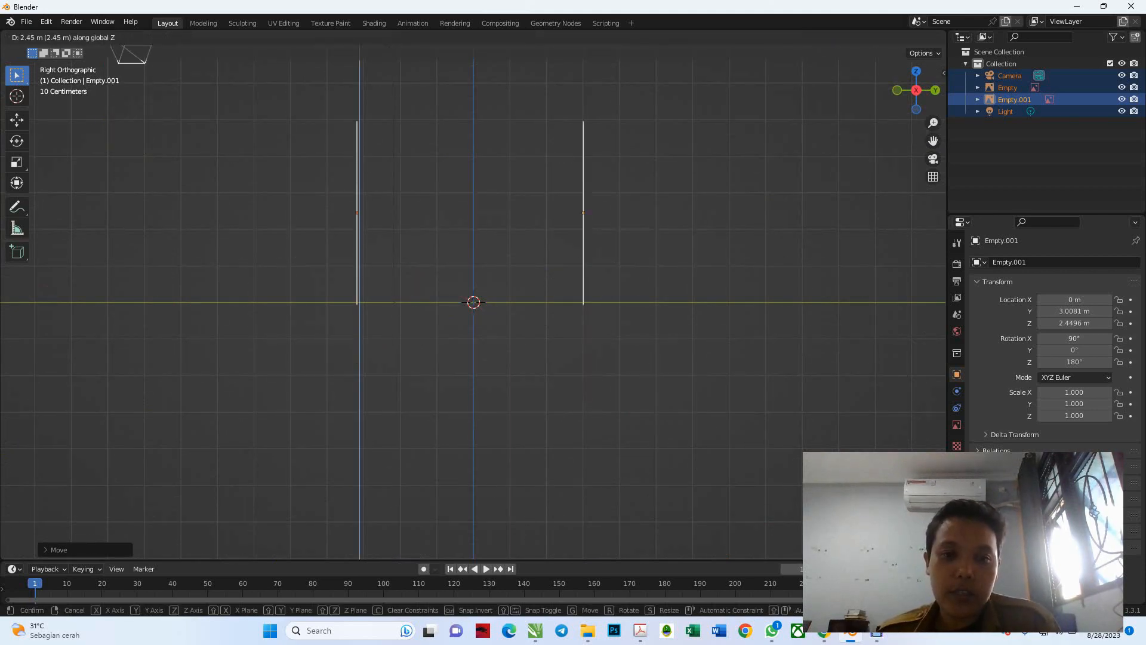
key(Return)
Step: Move only the rear-view image about 5.01 m along the positive Y axis, away from the front-view image
right_click(583, 210)
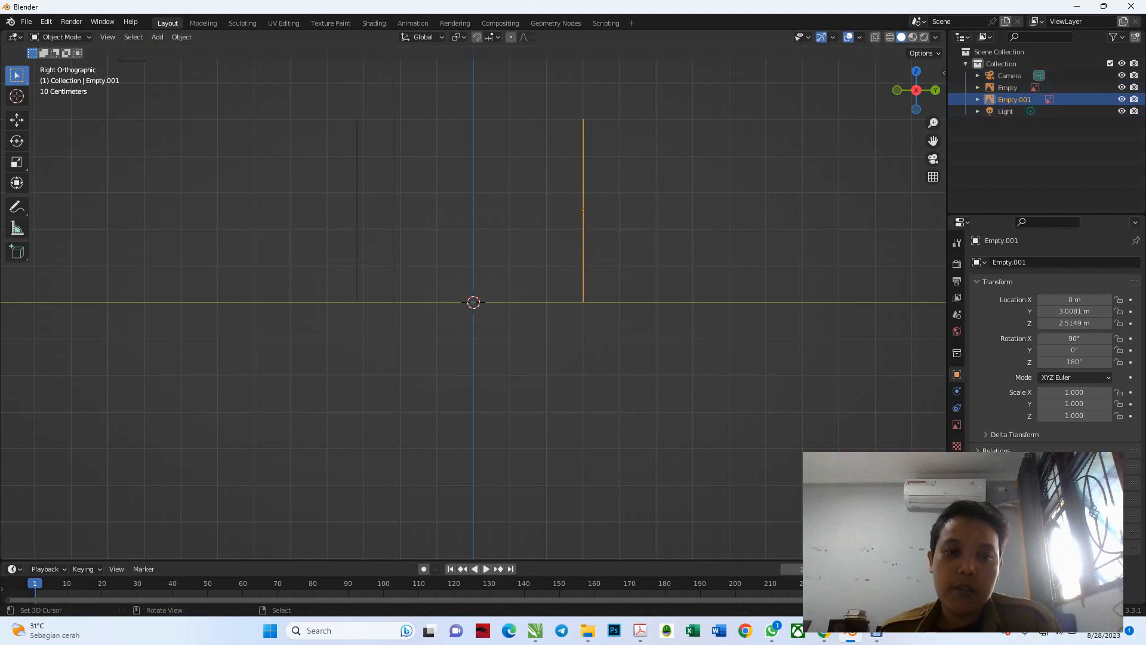
key(g)
key(y)
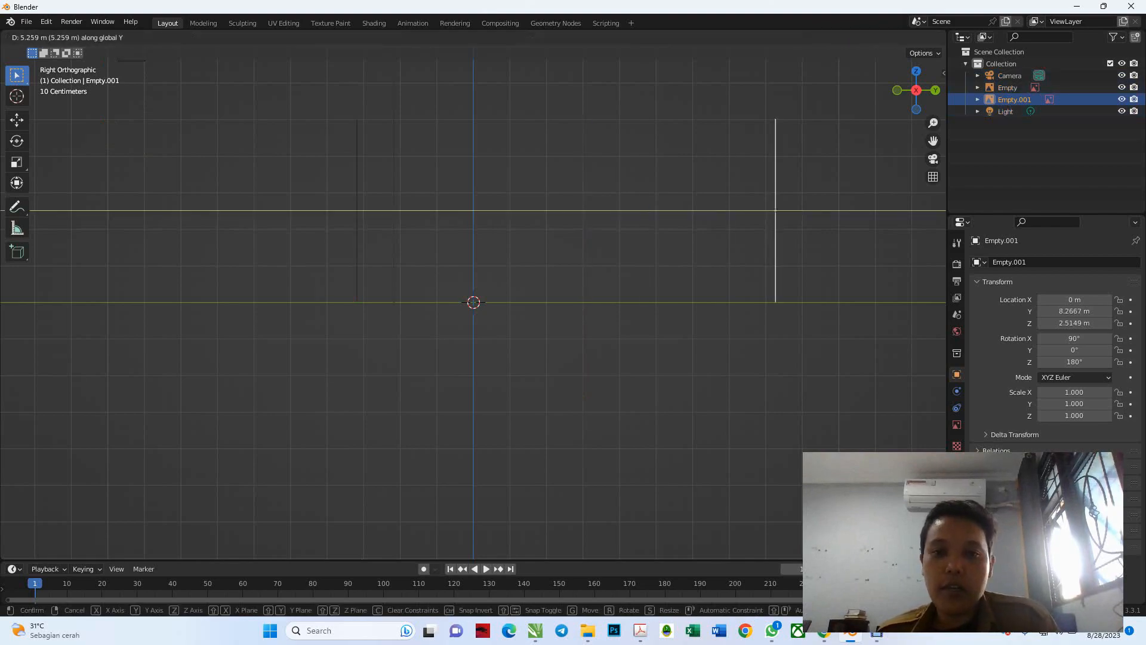
key(Return)
Step: Add "Mobil samping kirijpg.jpg" as a reference image aligned to the right orthographic view
middle_drag(473, 302, 281, 352)
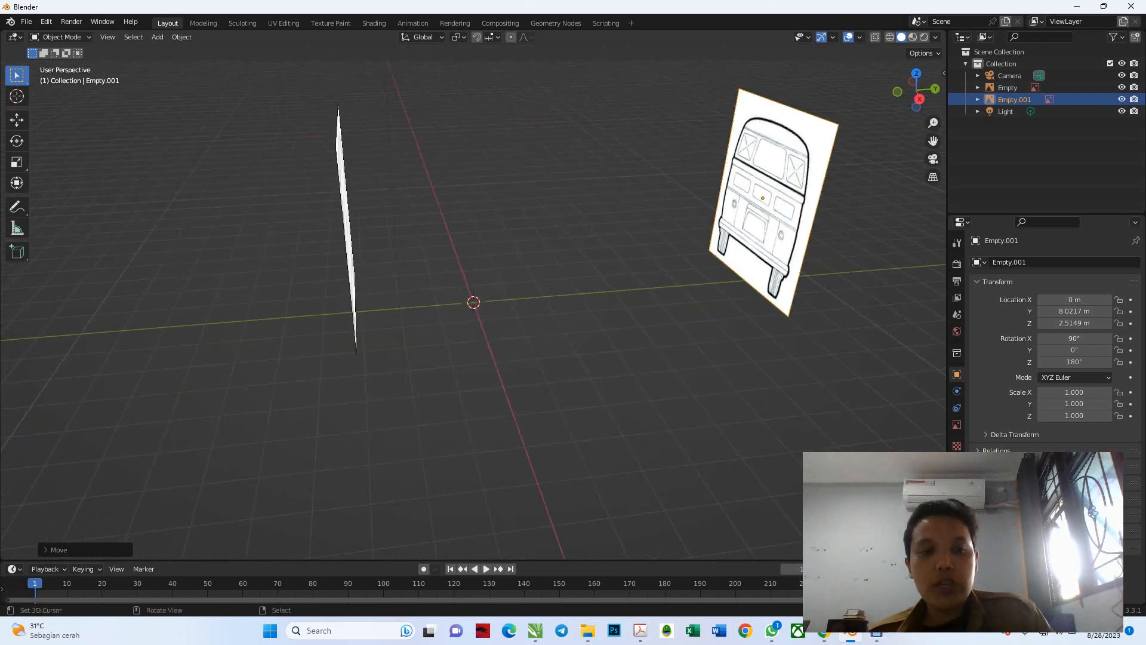
key(KP_3)
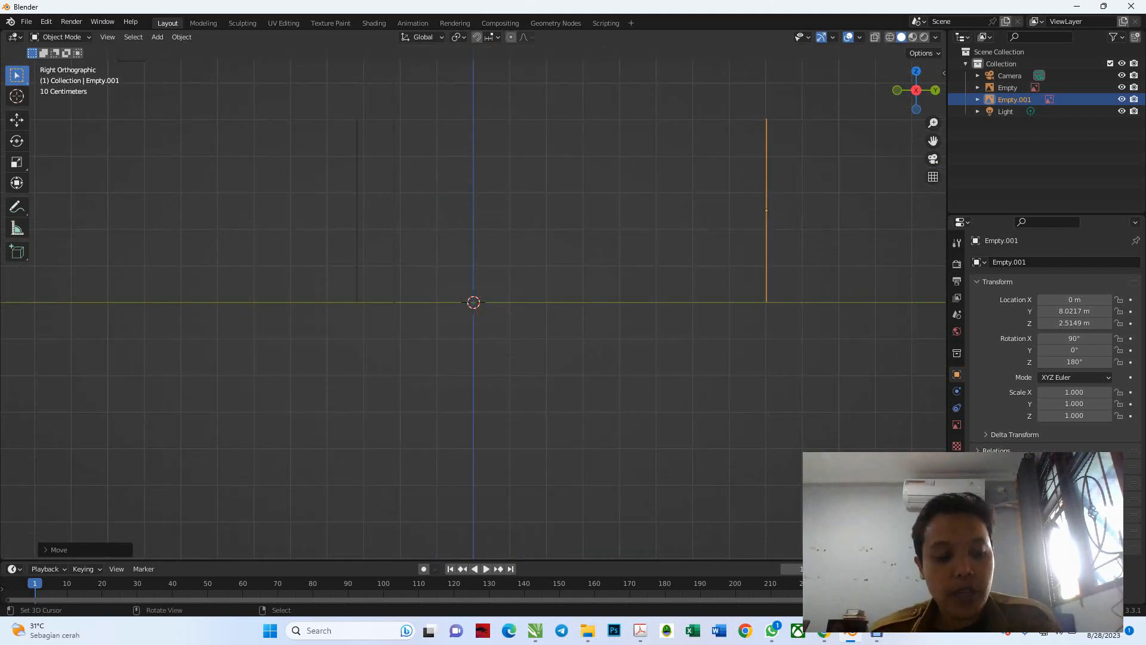
key(shift+a)
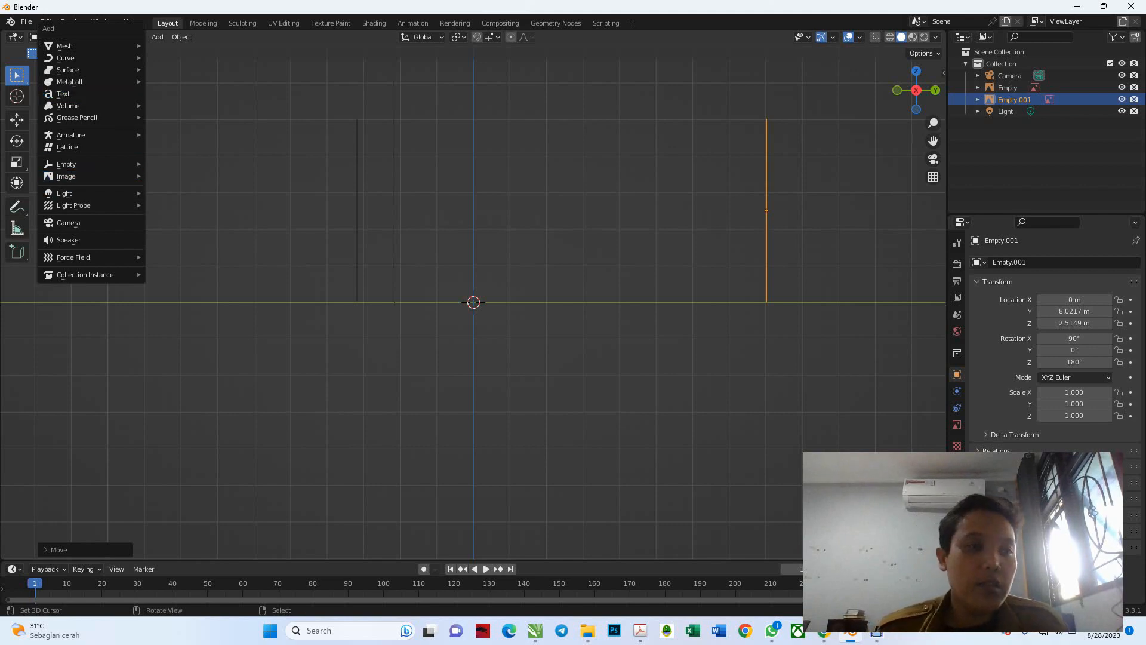
mouse_move(66, 176)
click(179, 174)
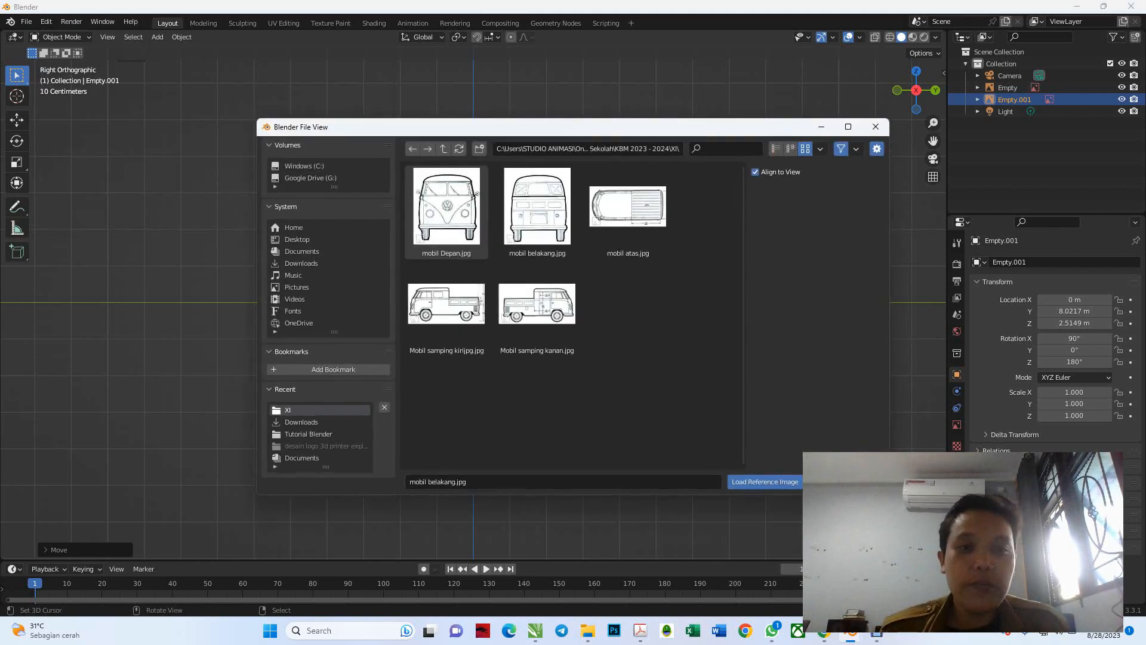
click(447, 305)
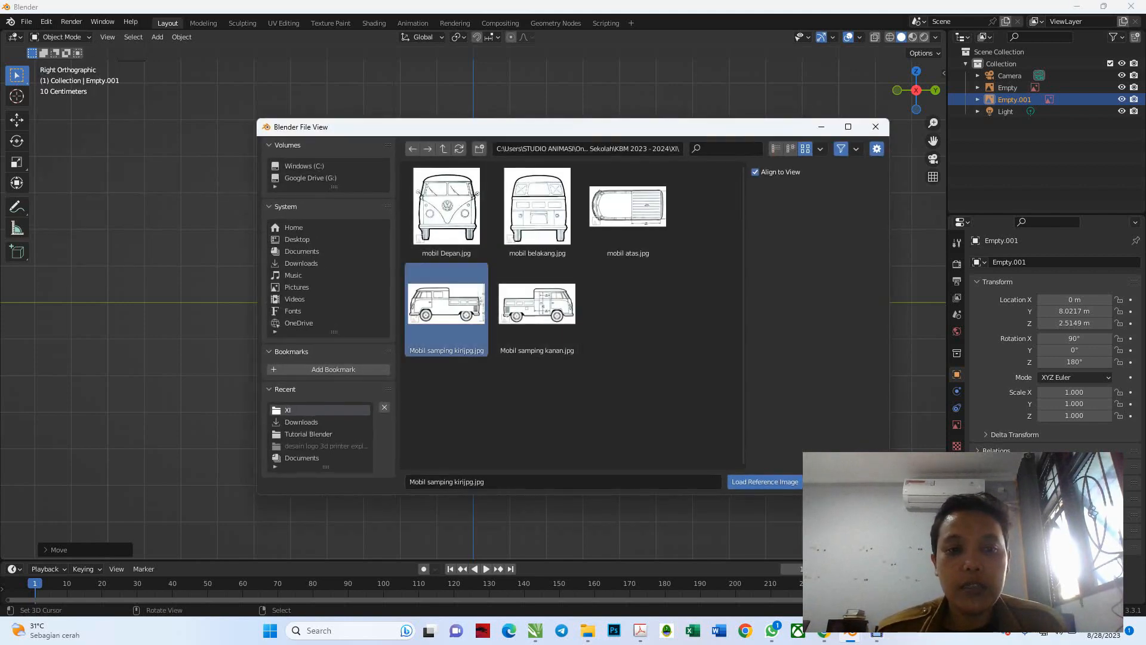
click(764, 481)
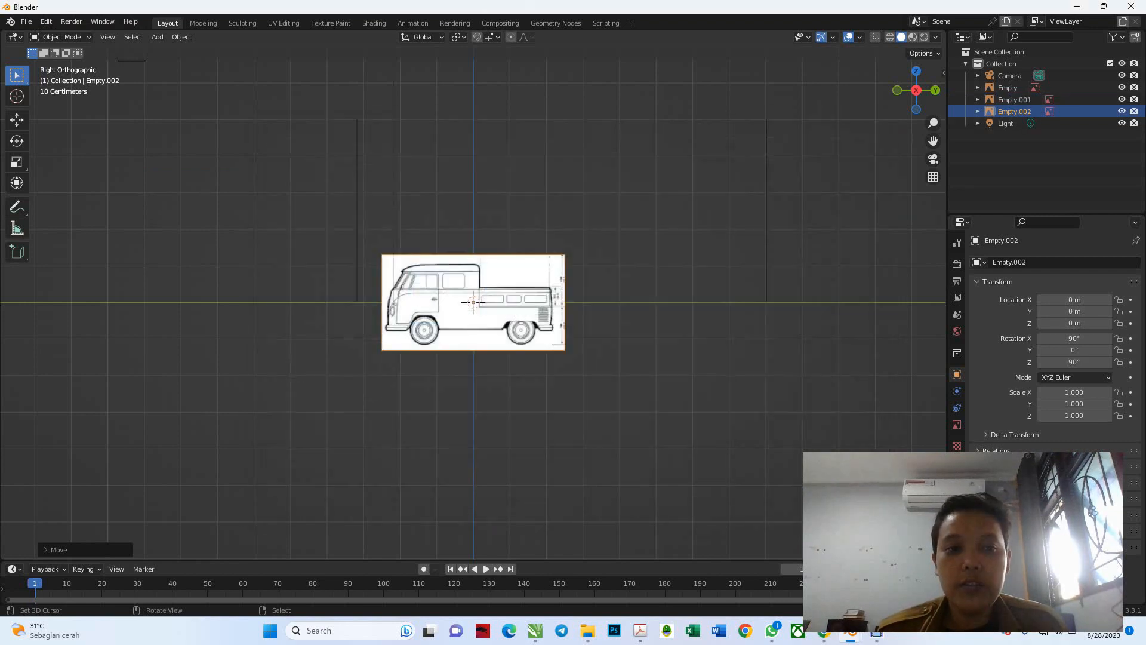
Step: Move the side-view image to about Y 2.35 m and Z 1.39 m, and enlarge it to a scale of about 2.595
scroll(473, 302, down, 1)
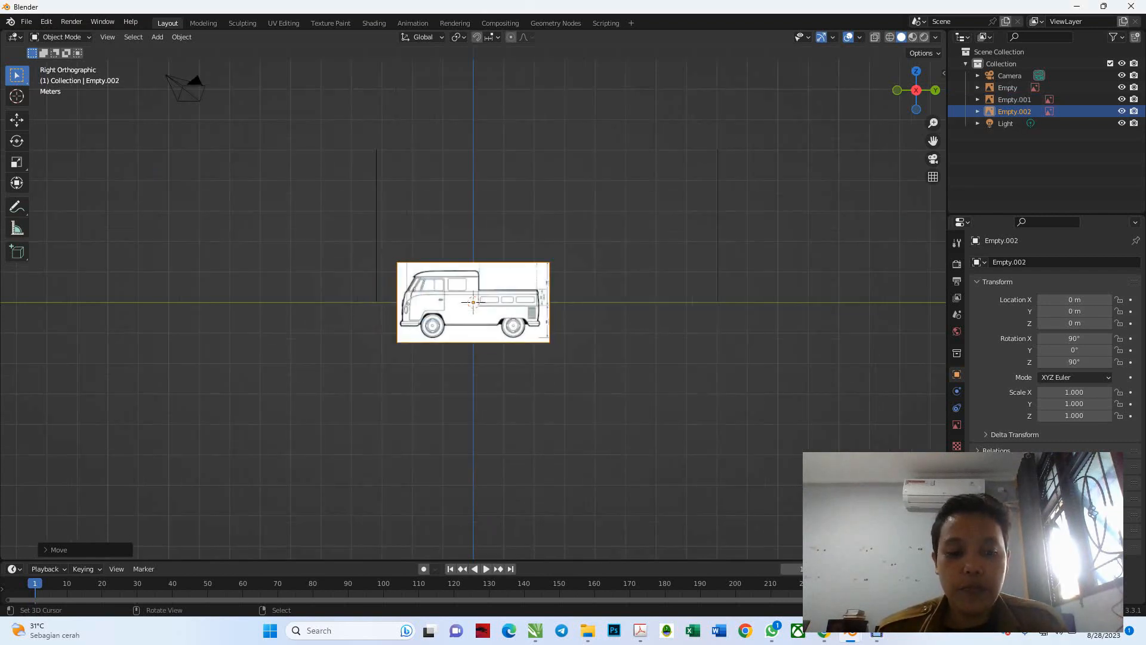
key(g)
key(Return)
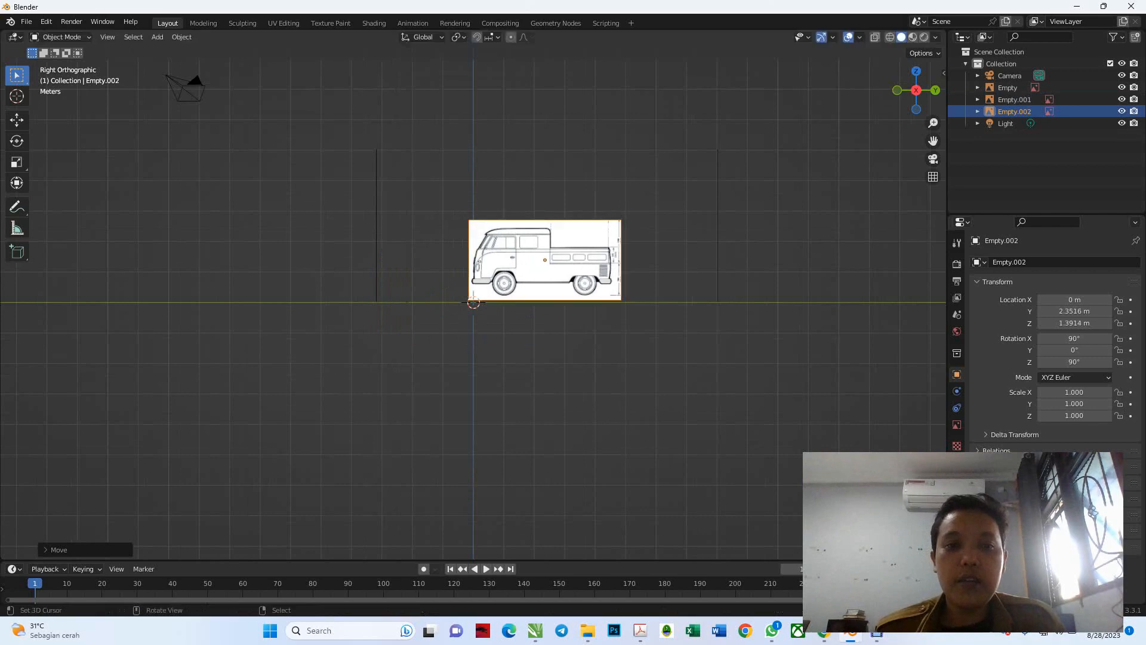
middle_drag(407, 302, 663, 338)
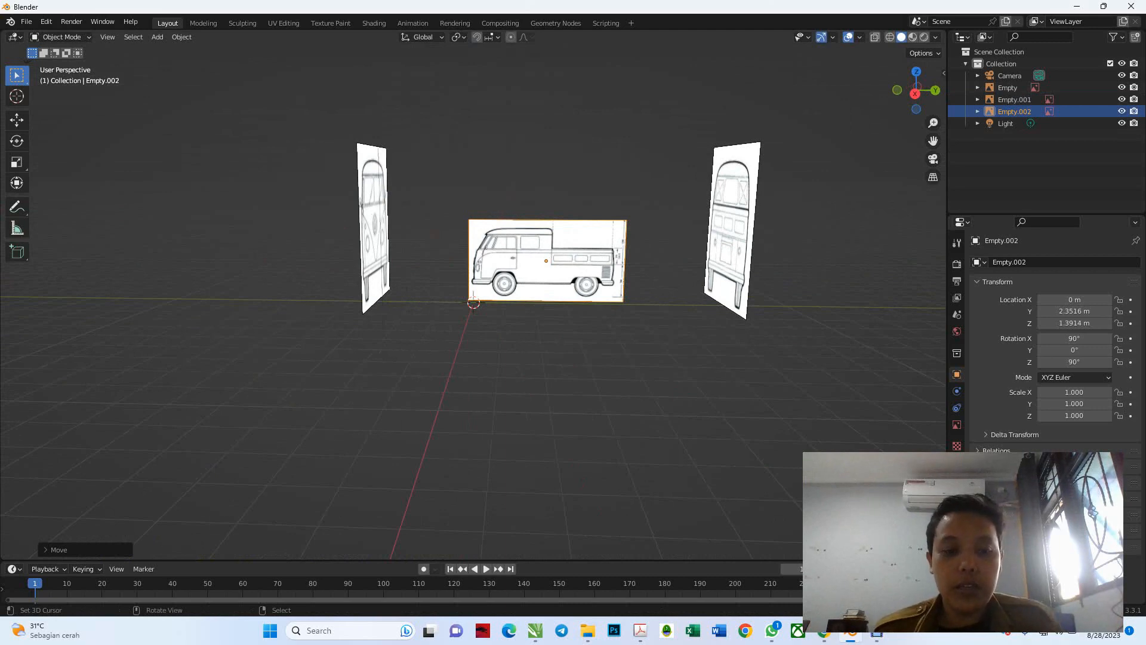
key(s)
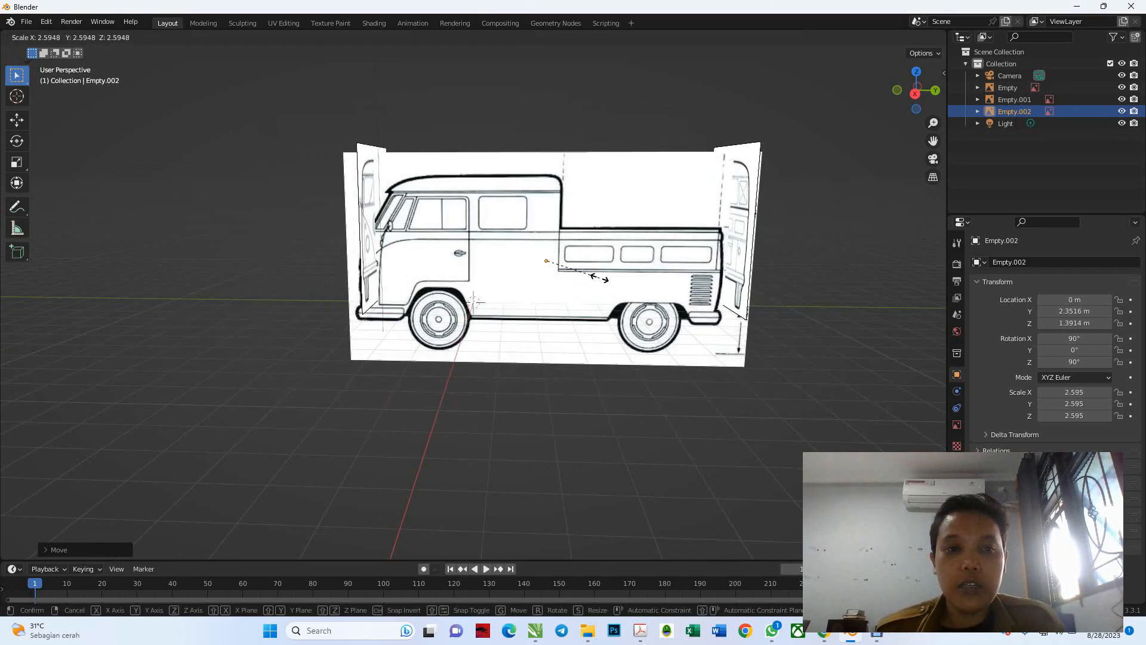
click(600, 278)
Step: Raise the side-view image about 1.53 m in the right orthographic view, placing its wheels near the ground line
key(KP_3)
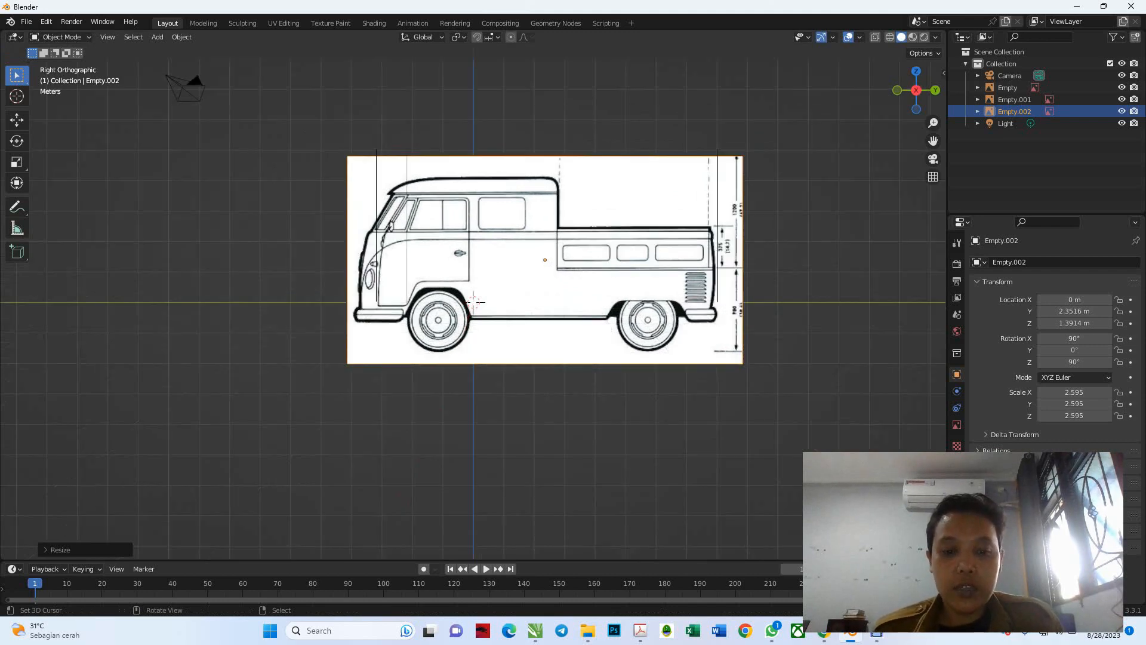
key(g)
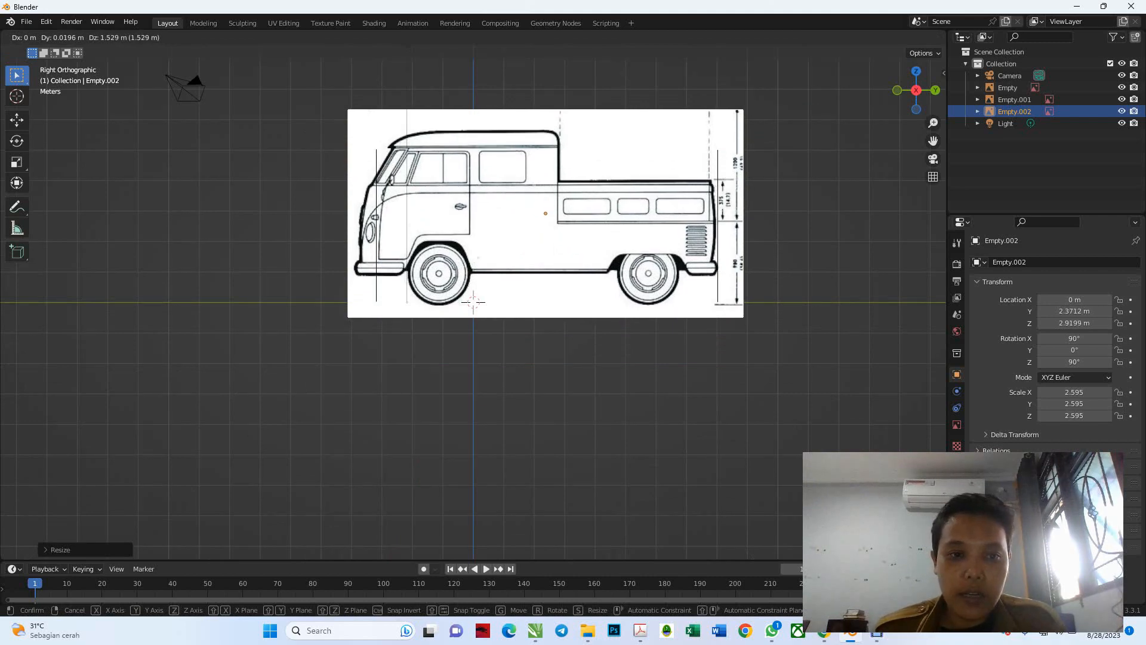
key(Return)
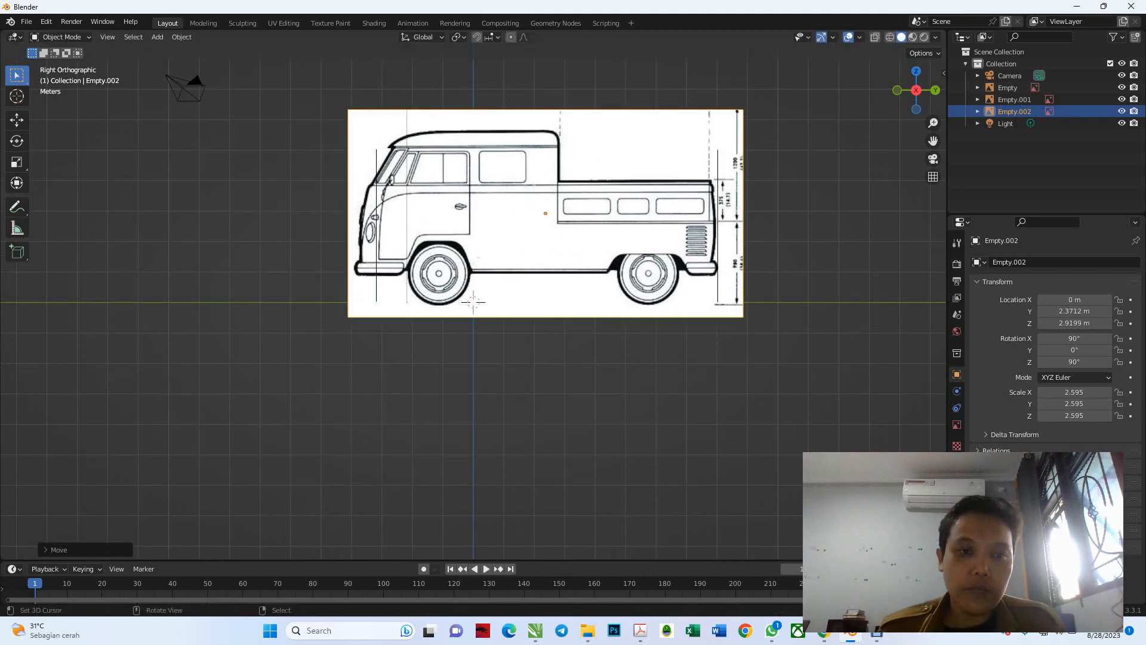
Step: Shrink the side-view image to a scale of about 2.322 and lower it along Z to about 2.76 m
key(s)
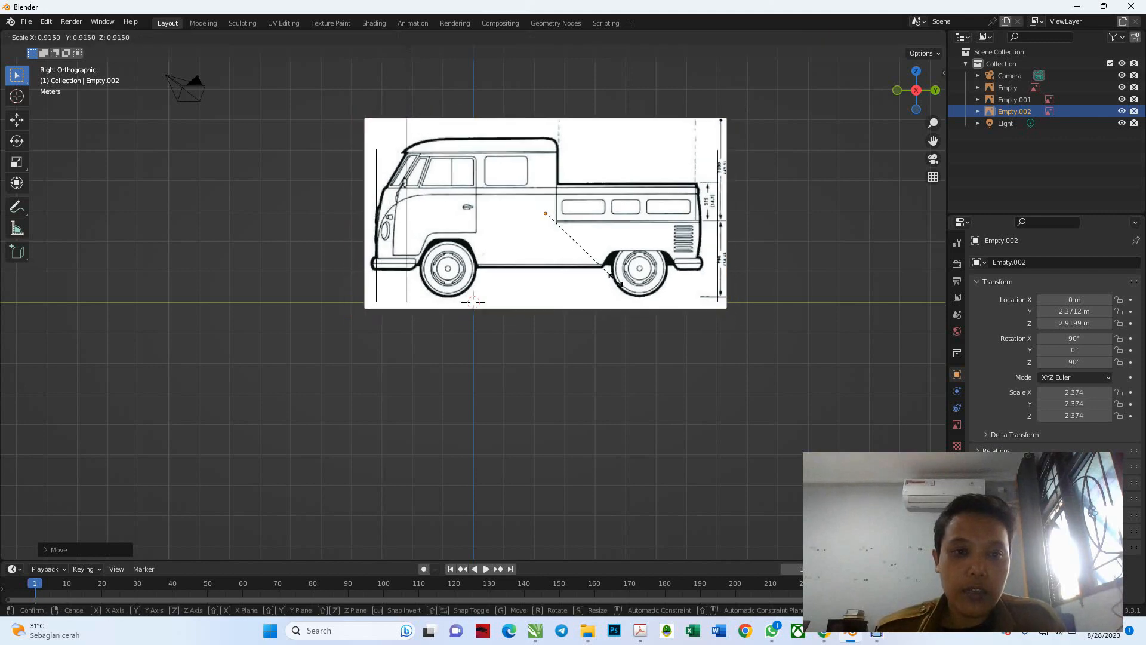
key(Return)
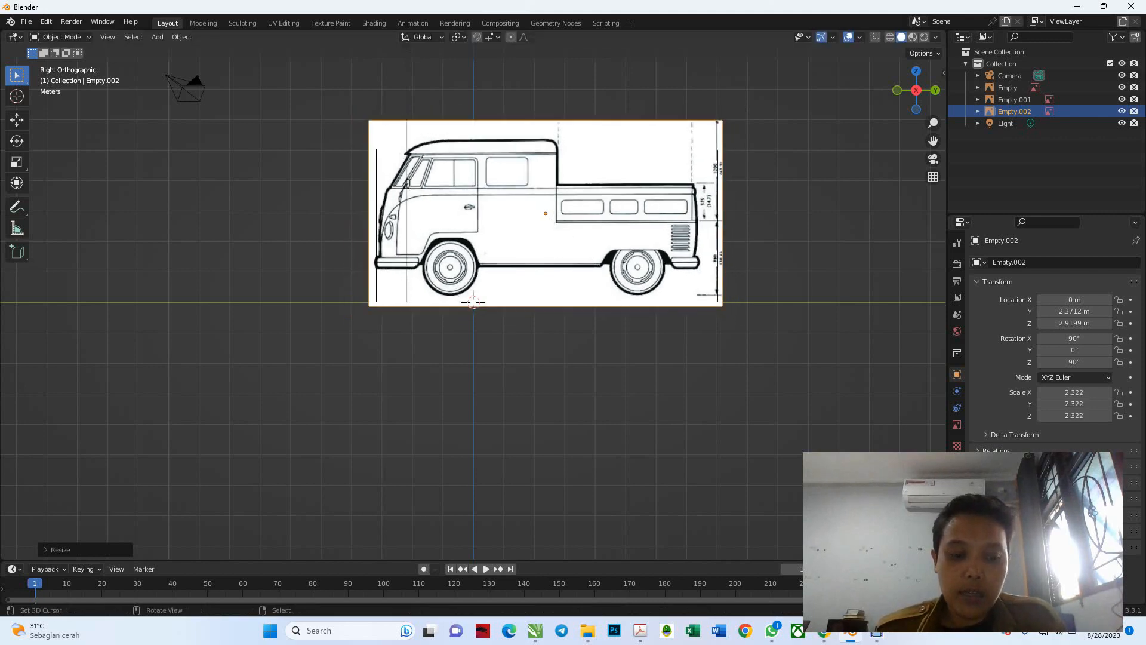
key(g)
key(z)
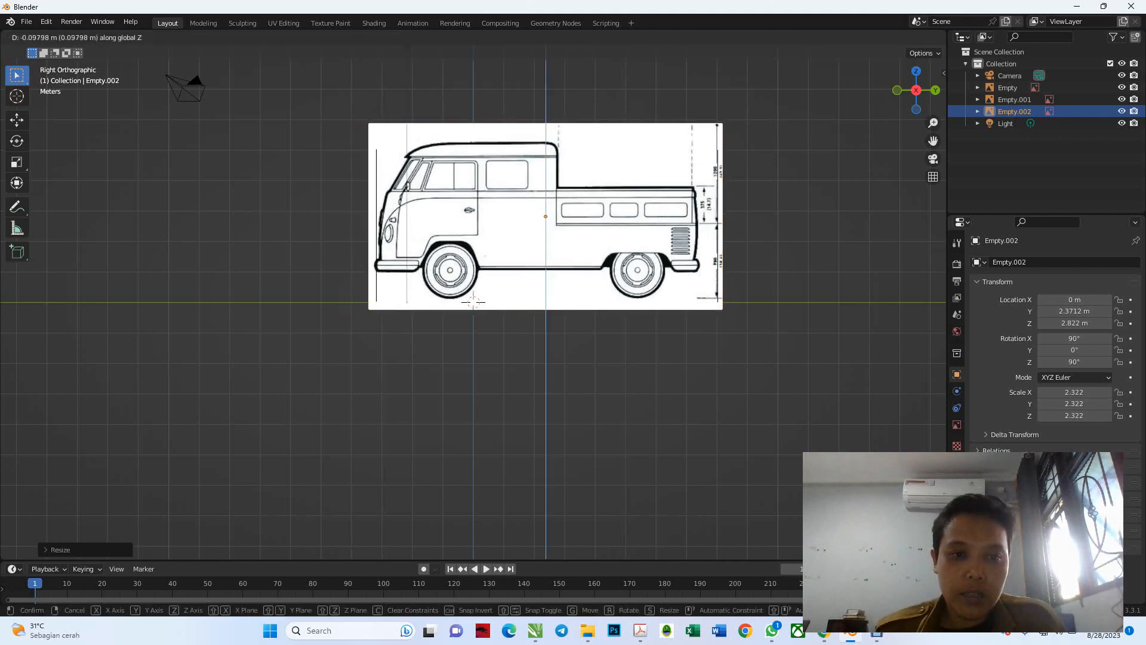
key(Return)
Step: Move the side-view image about 1.84 m along the negative X axis to the edge of the front and rear images
middle_drag(537, 239, 664, 341)
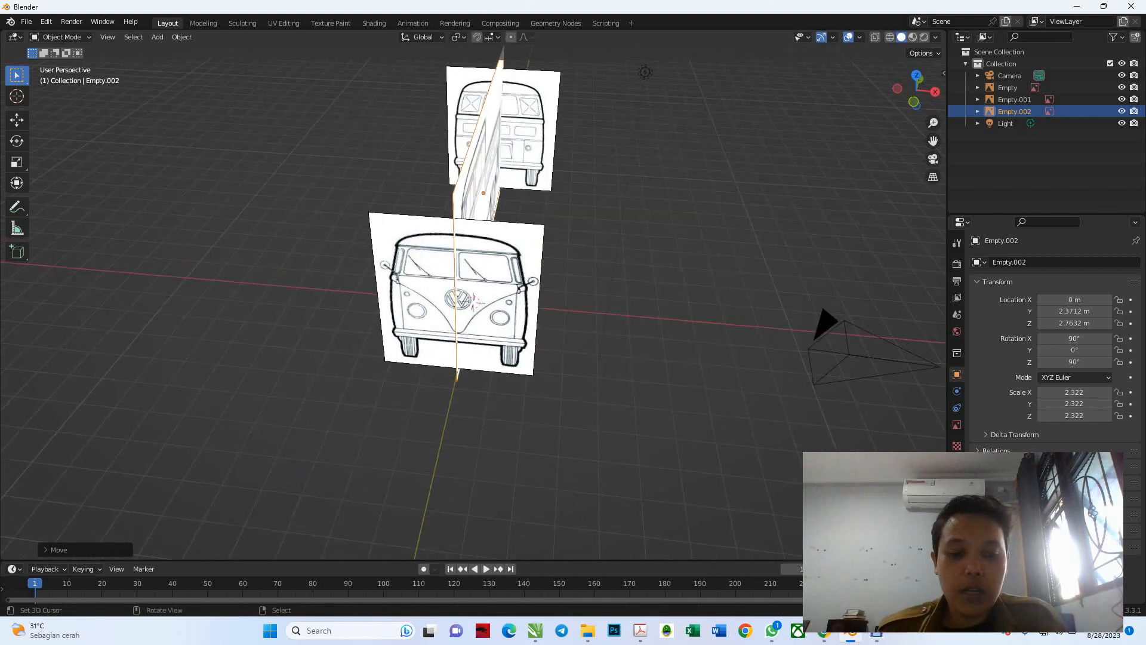
key(g)
key(x)
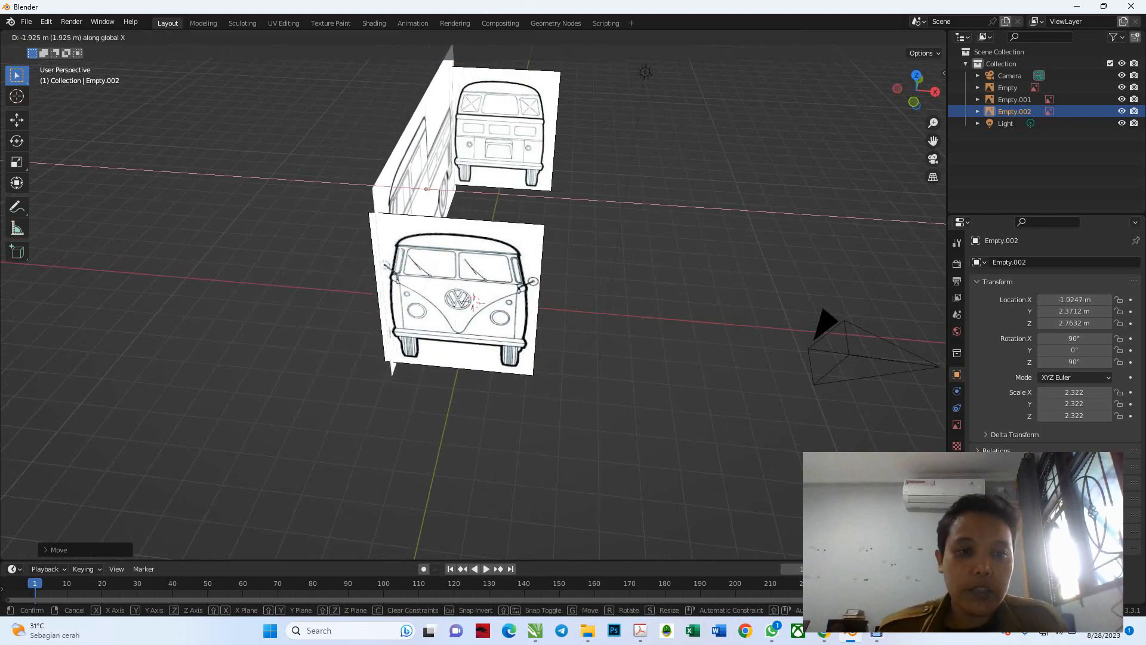
key(Return)
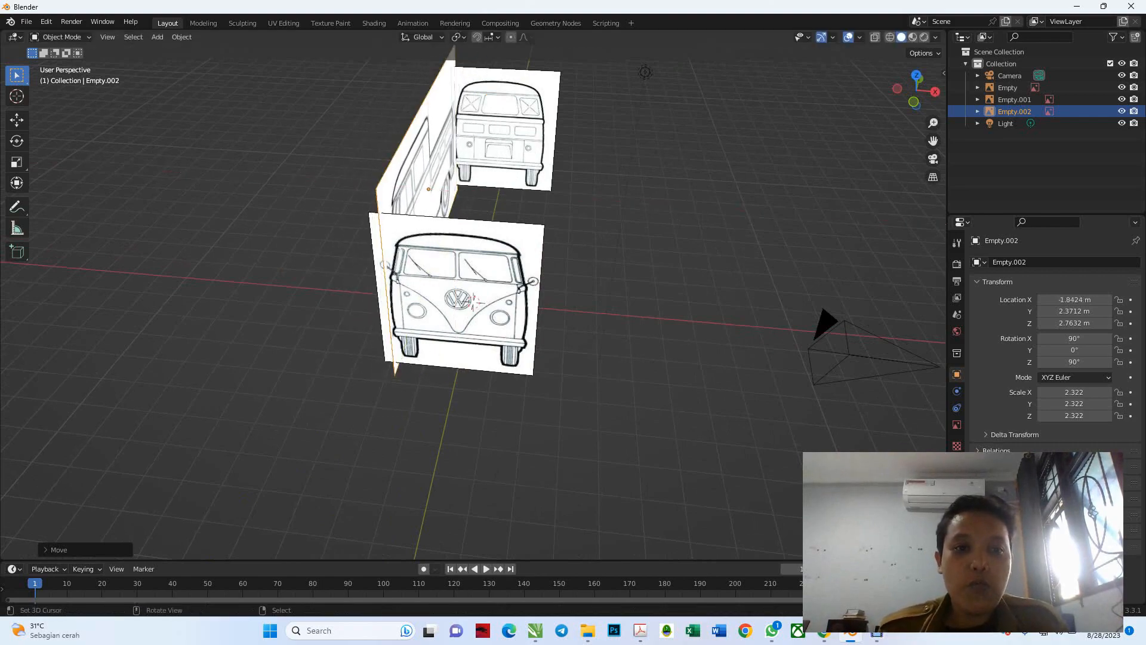
Step: Reduce the side-view image to a scale of about 2.224 and lower it along Z to about 2.67 m
middle_drag(540, 304, 451, 261)
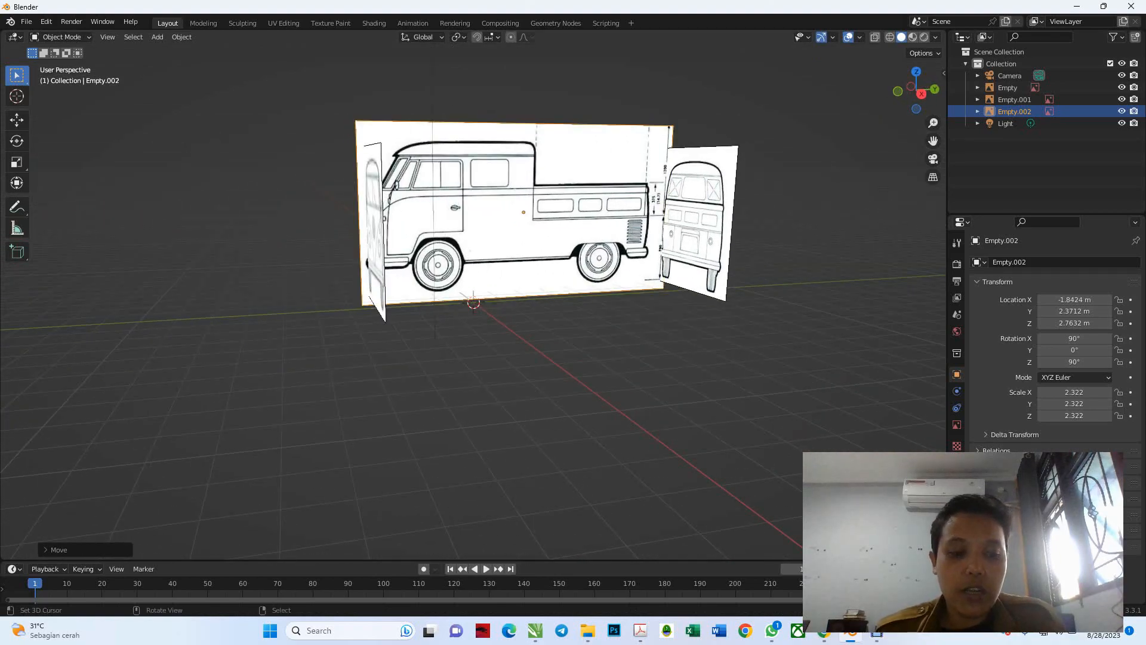
key(s)
key(Return)
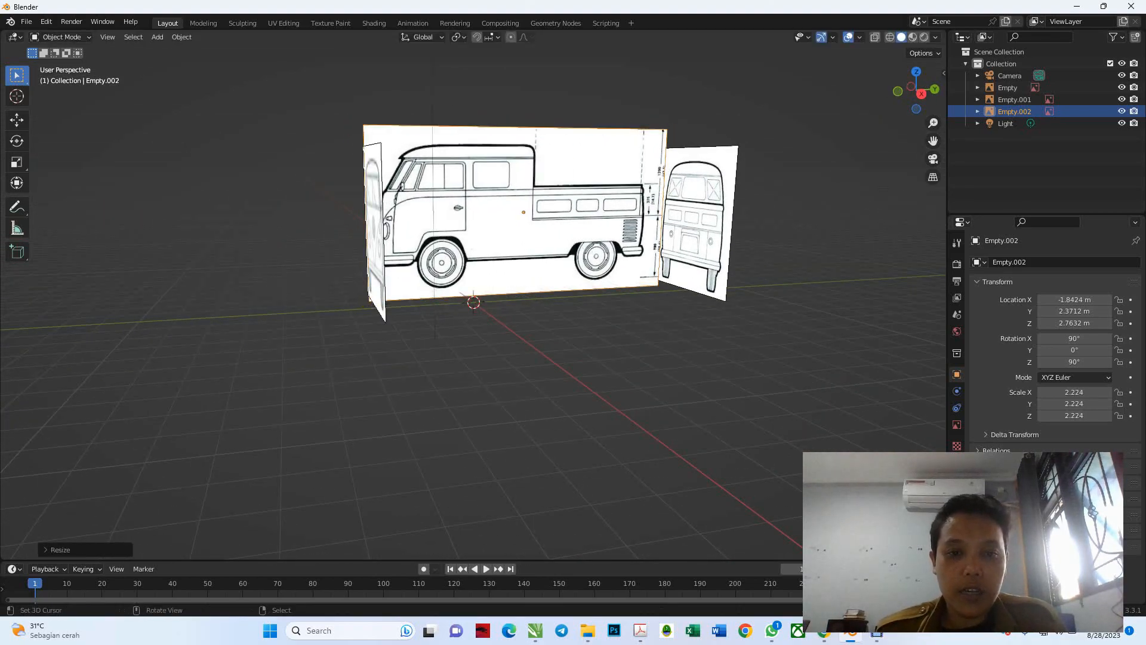
key(KP_3)
key(g)
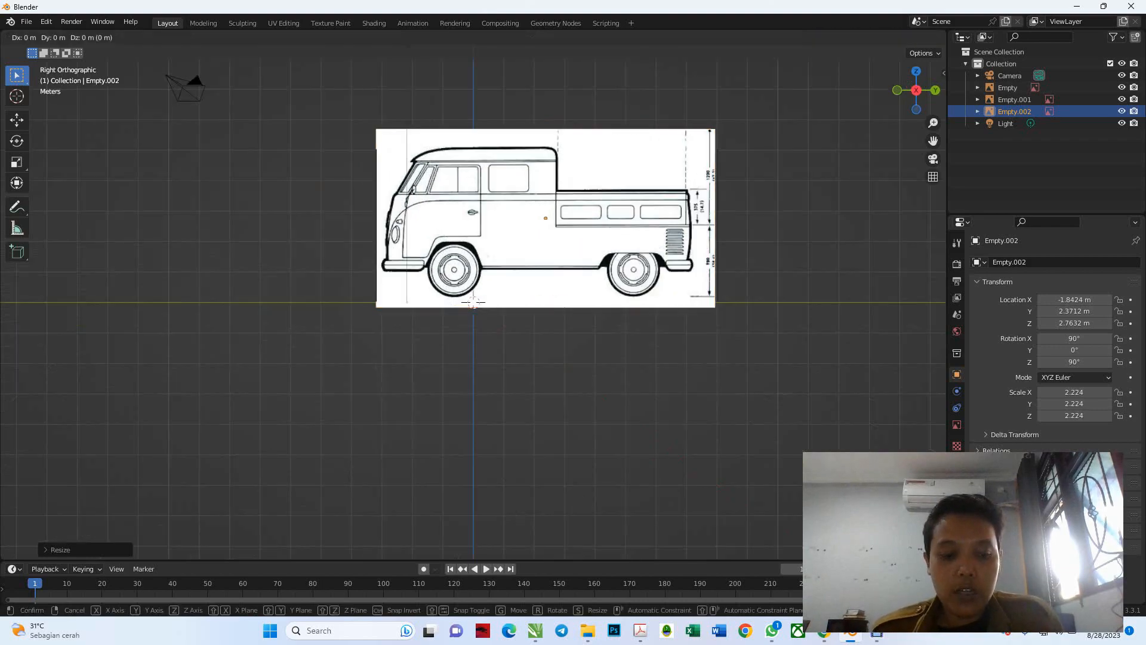
key(z)
key(Return)
Step: Compare the side-view image with the front and rear images, and reduce its scale to about 2.144
middle_drag(474, 302, 79, 59)
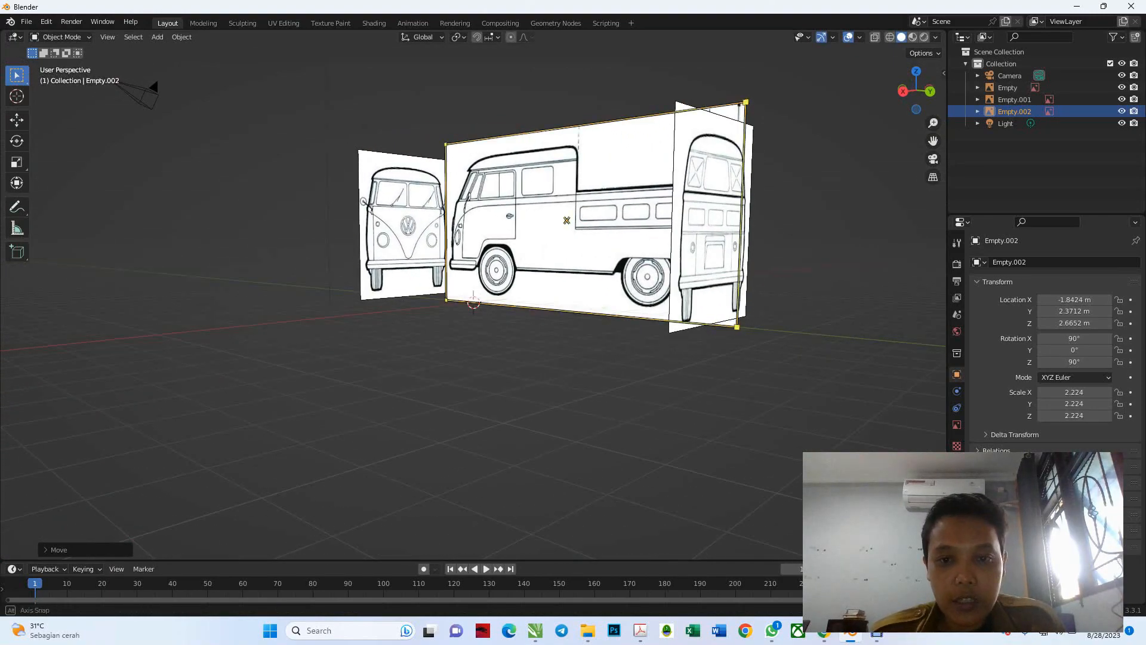
middle_drag(566, 220, 415, 215)
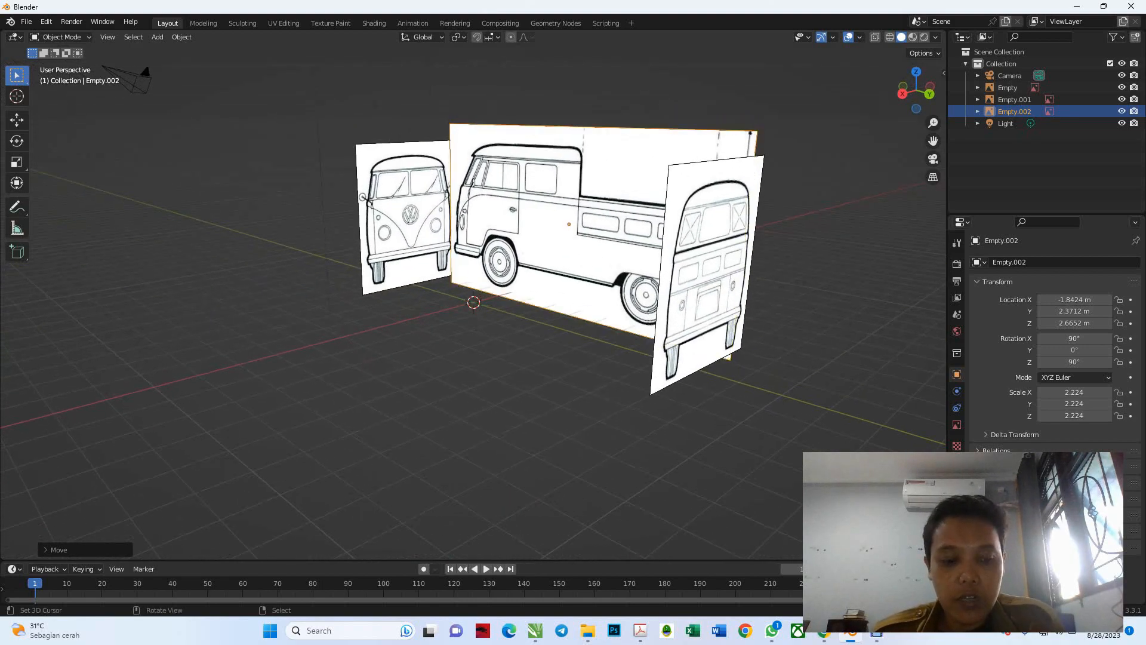
key(s)
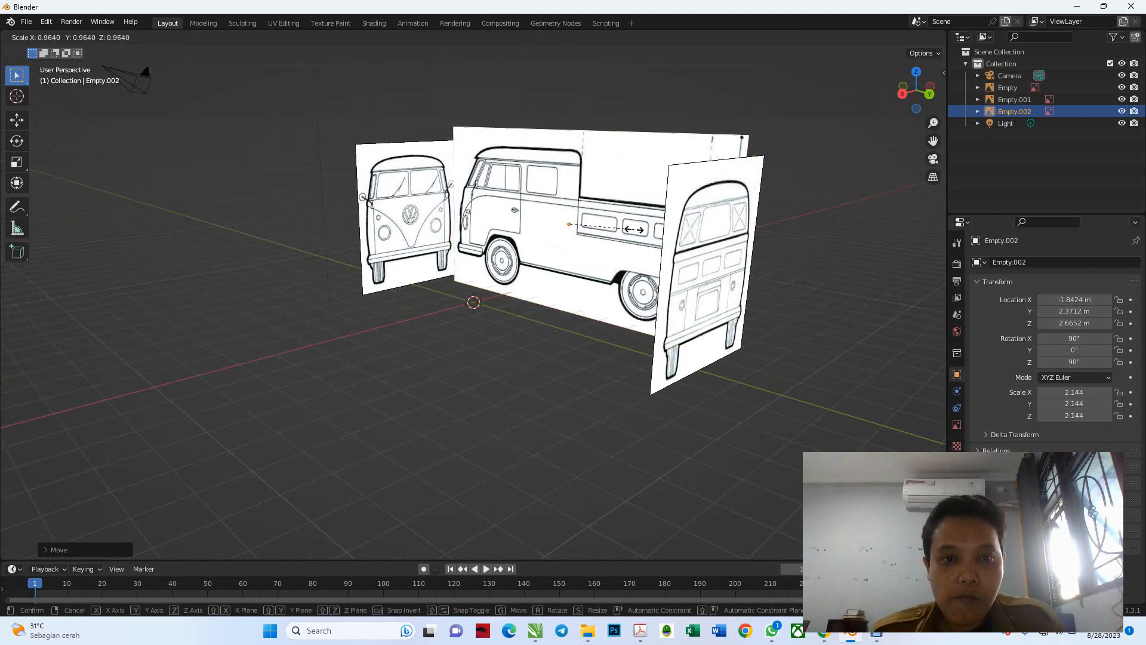
click(634, 230)
key(KP_3)
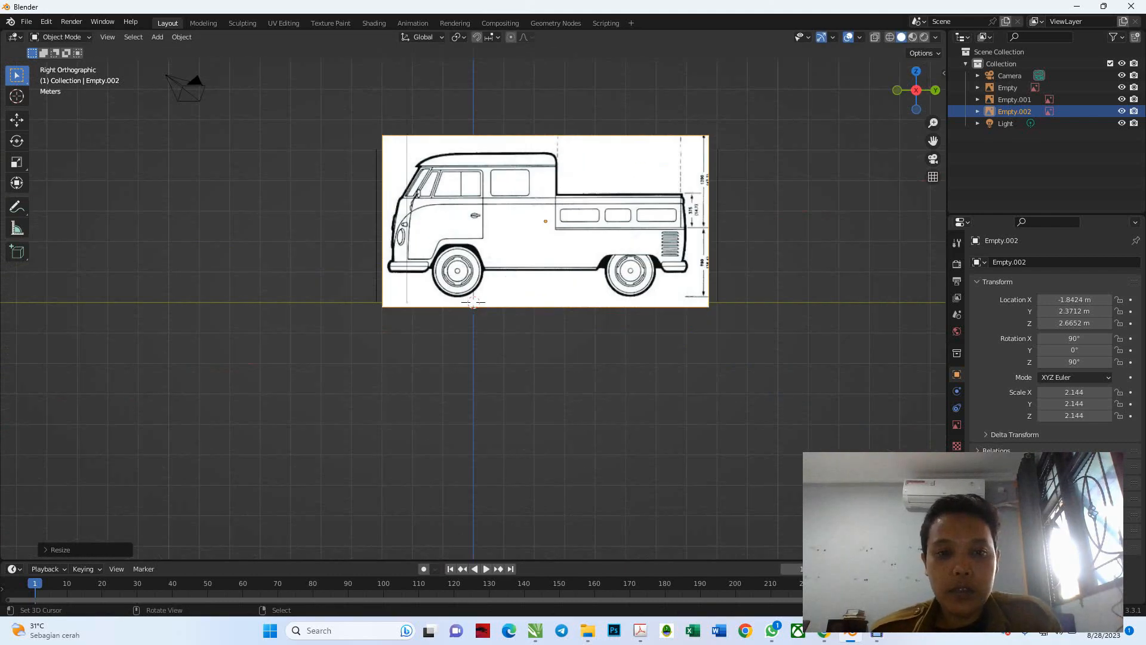
Step: Lower the side-view image along Z to about 2.59 m
key(g)
key(z)
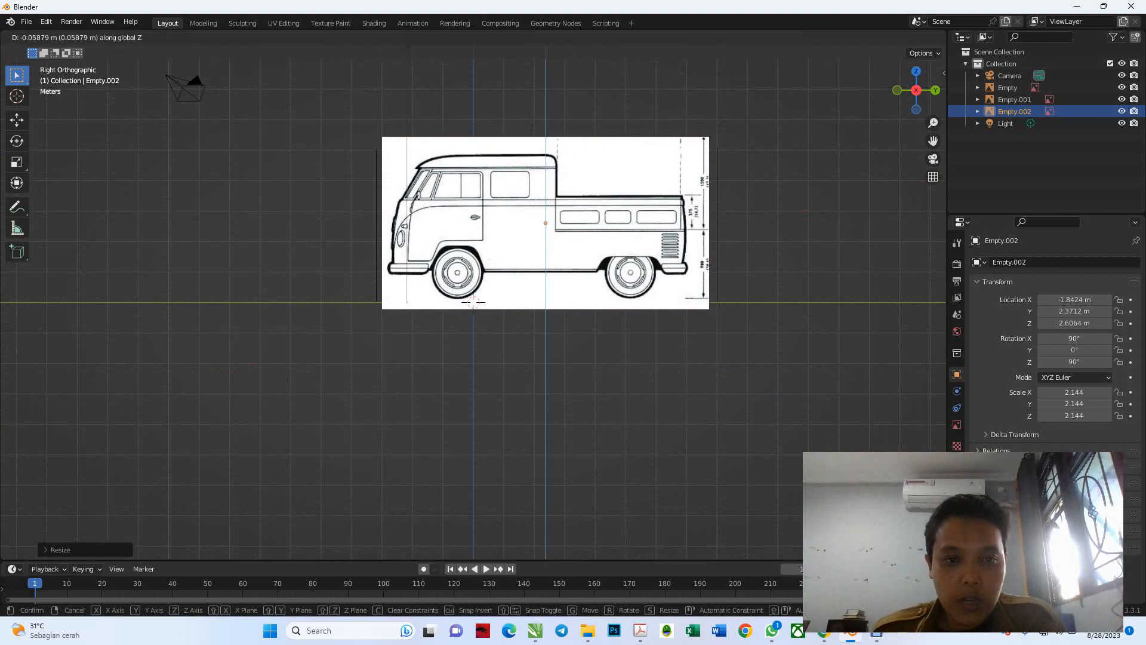
click(633, 232)
mouse_move(633, 232)
middle_down()
mouse_move(576, 230)
mouse_move(666, 261)
mouse_move(775, 265)
mouse_move(418, 269)
mouse_move(498, 312)
mouse_move(418, 316)
mouse_move(398, 282)
mouse_move(376, 280)
middle_up()
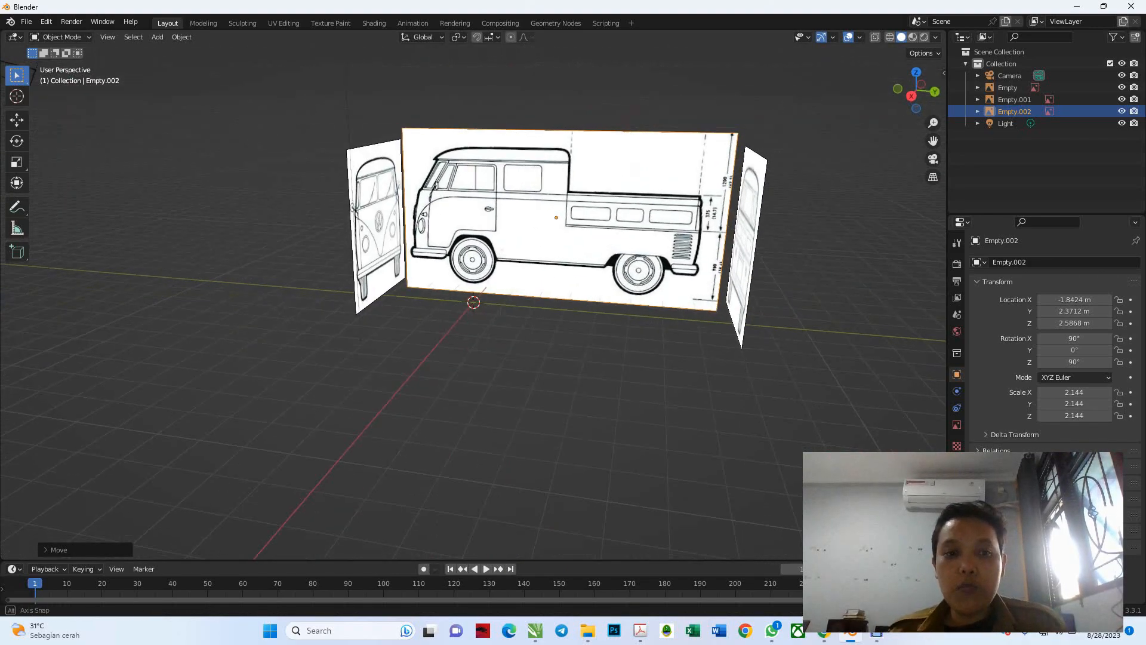
Step: Add a cube and, in the right orthographic view, move it to about Y 2.43 m and Z 0.76 m
key(shift+a)
mouse_move(548, 136)
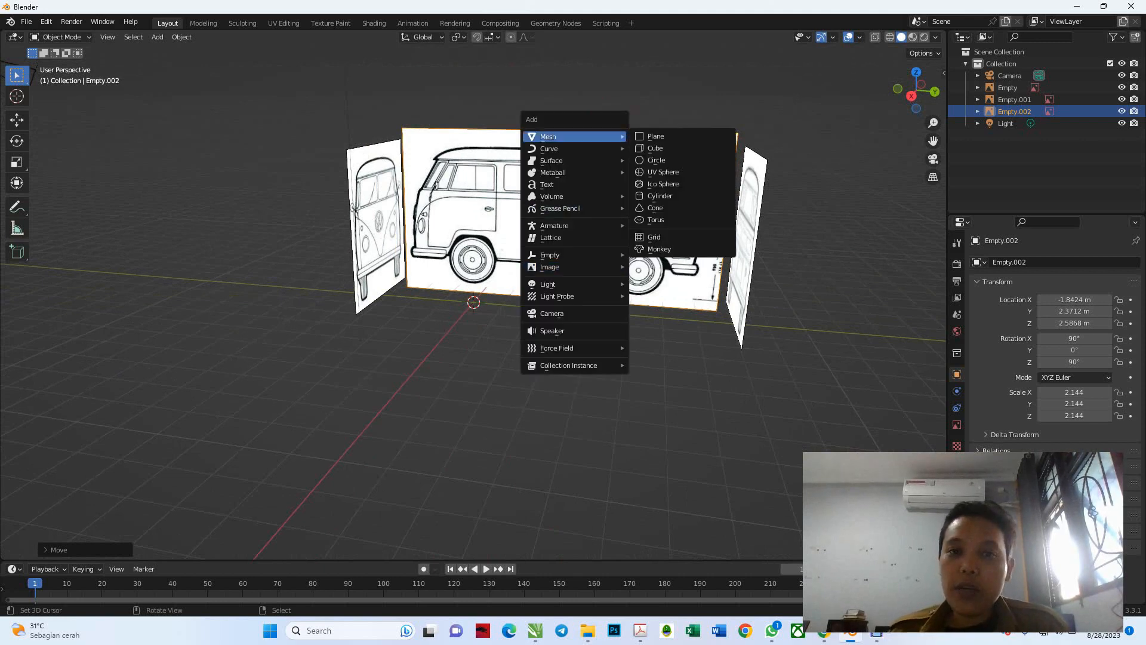
click(656, 148)
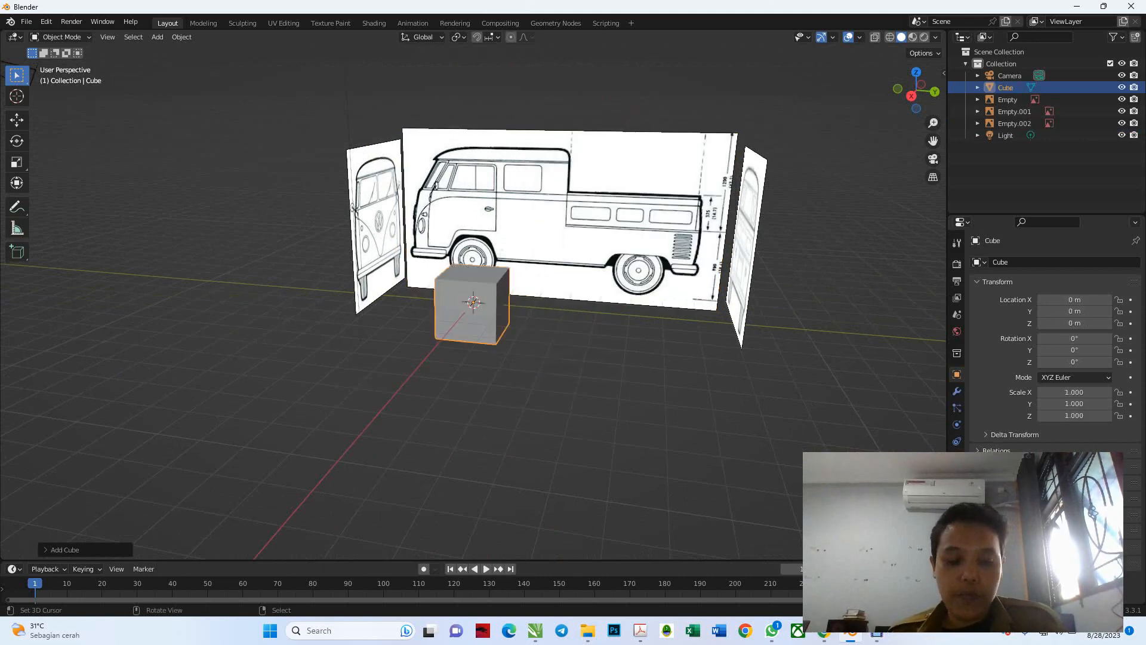
key(KP_3)
key(g)
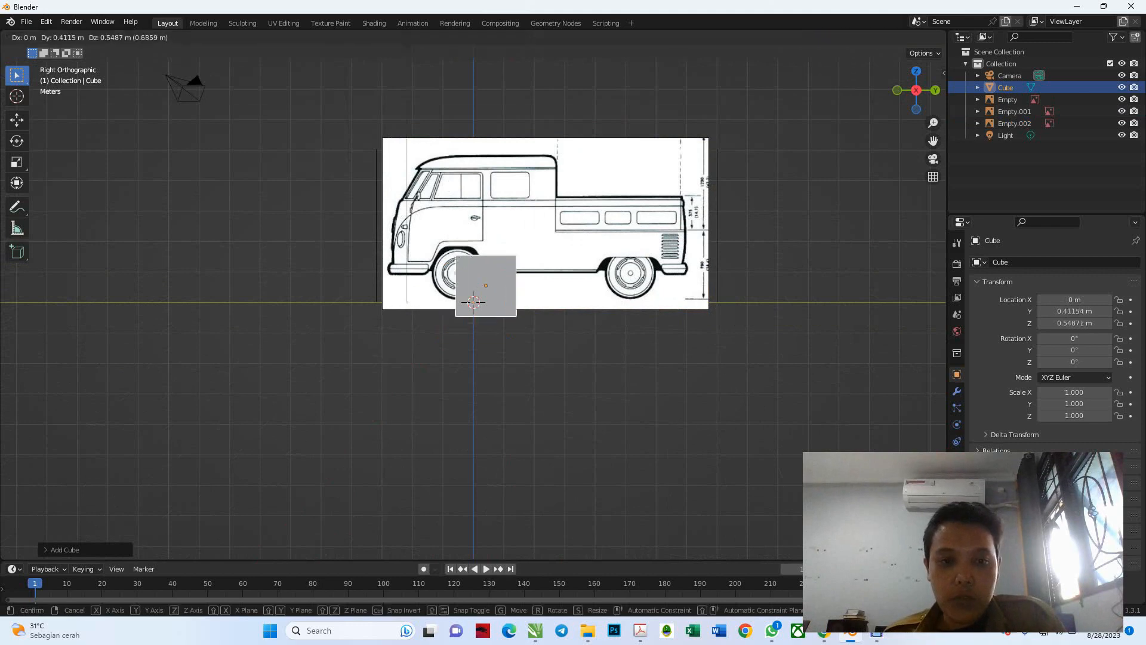
click(547, 279)
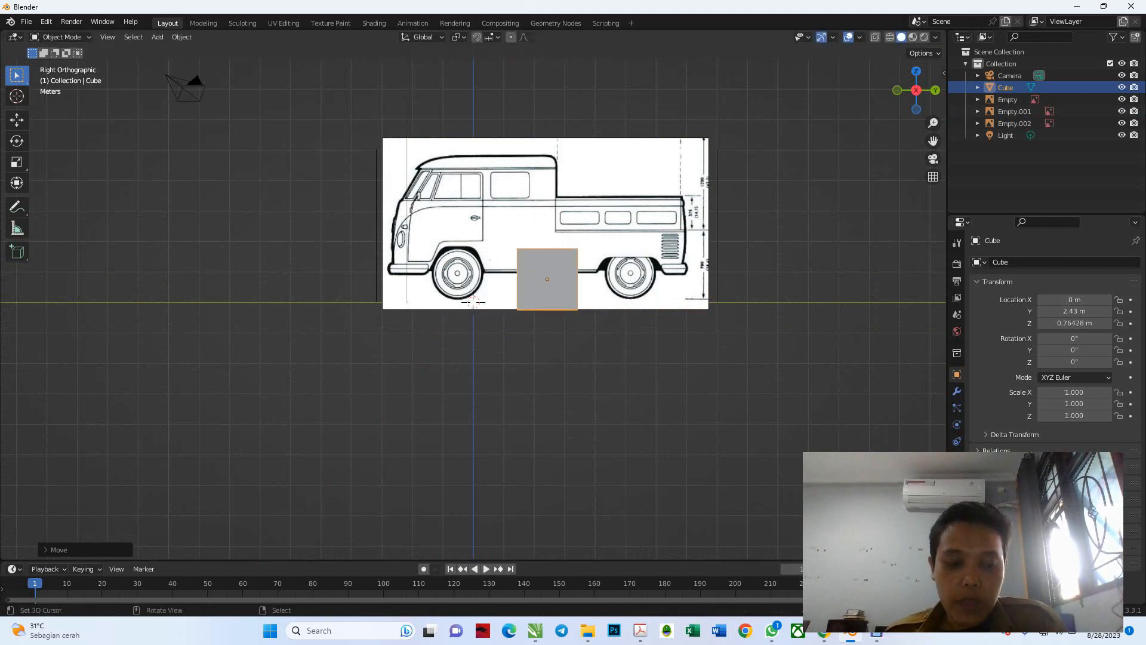
Step: Enlarge the cube uniformly to a scale of about 2.338 and raise it to about Z 2.18 m
key(s)
click(725, 371)
key(g)
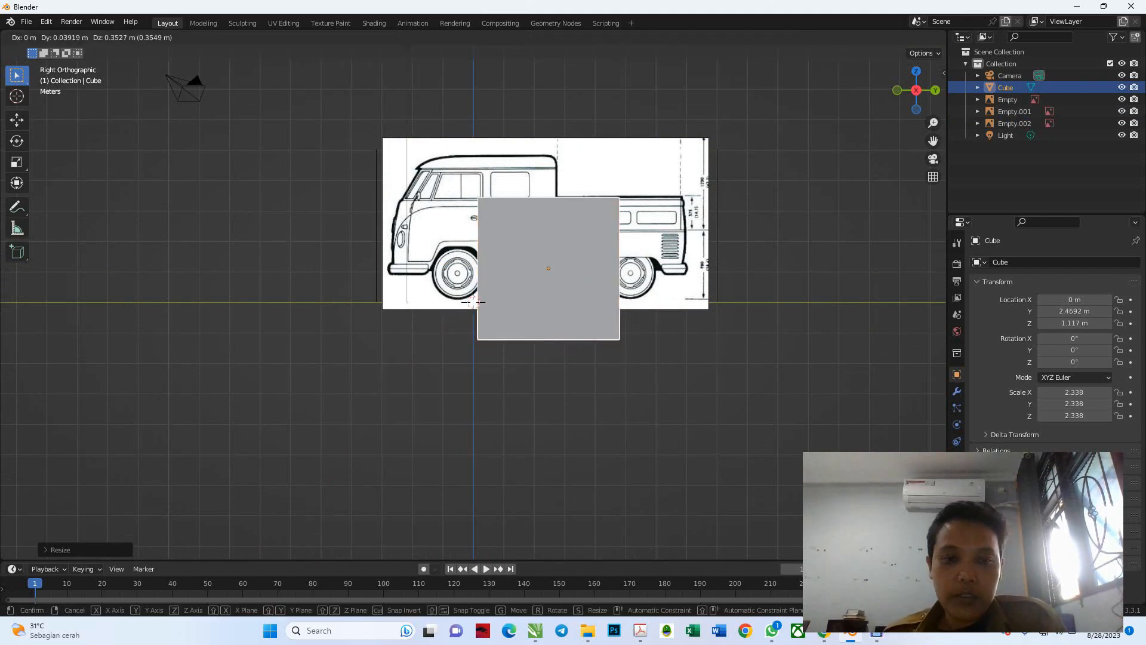
key(Return)
Step: Stretch the cube along Y to a scale of about 4.527 and move it along Y to about 2.06 m
key(s)
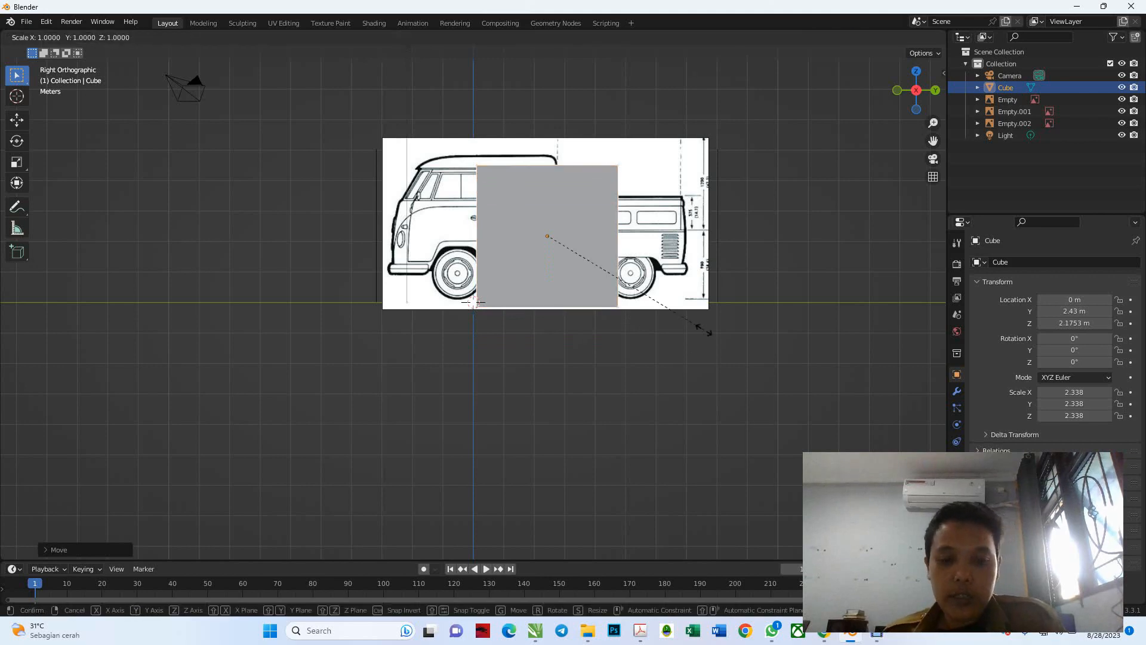
key(y)
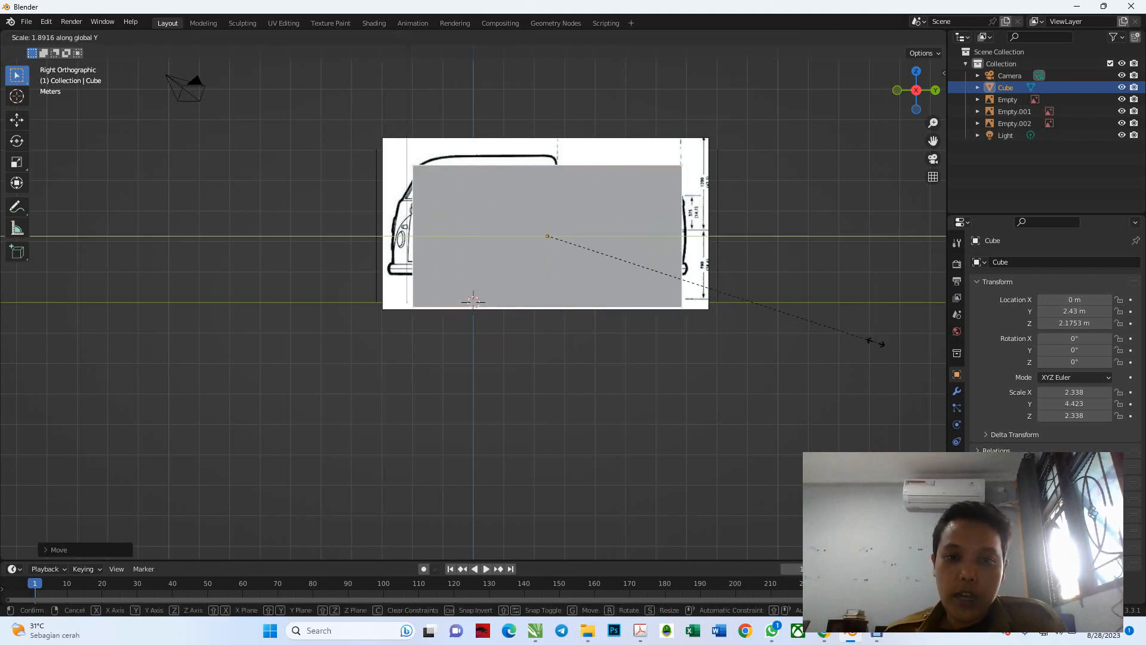
key(Return)
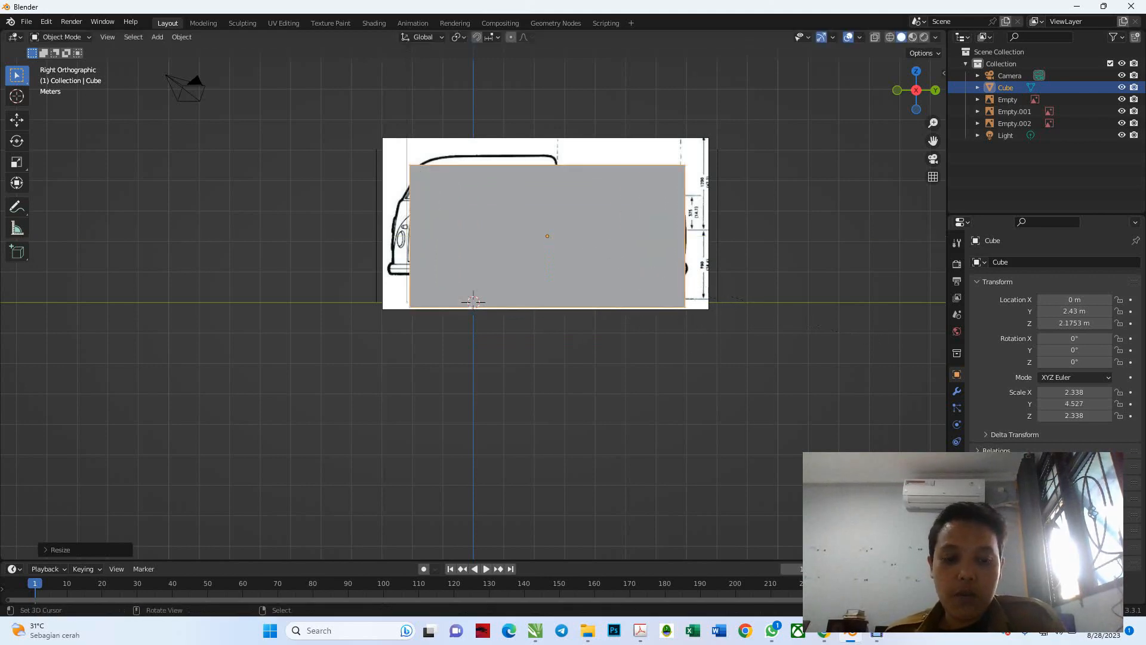
key(g)
key(y)
key(Return)
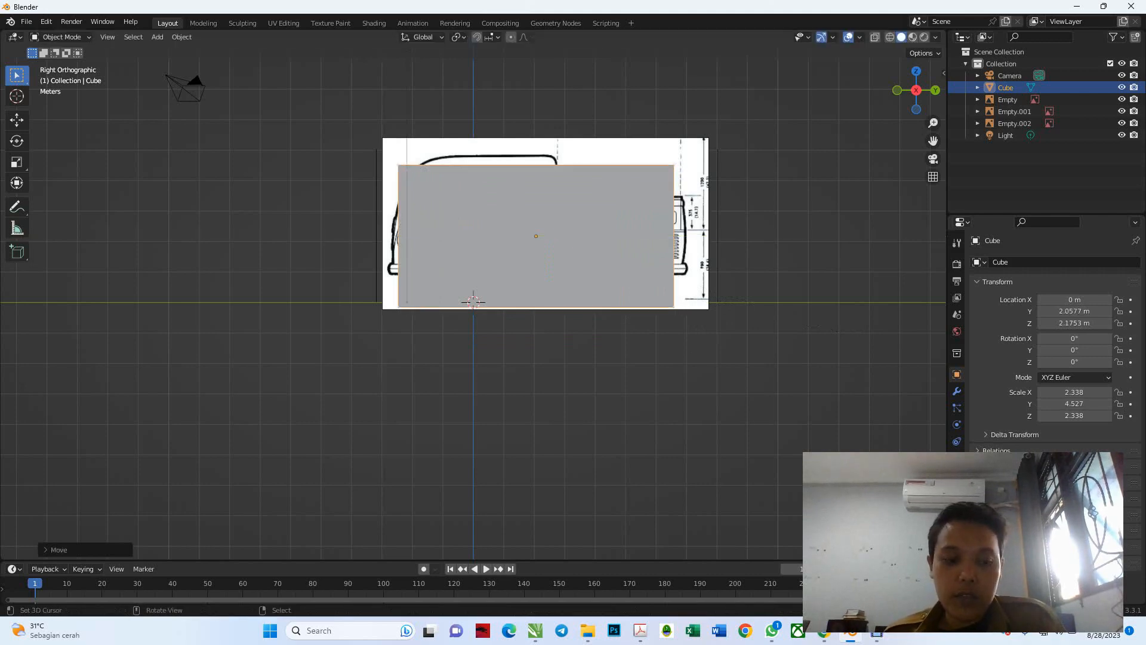
Step: Switch to wireframe display and move the cube over the van outline, to about Y 2.08 m and Z 2.49 m
key(shift+z)
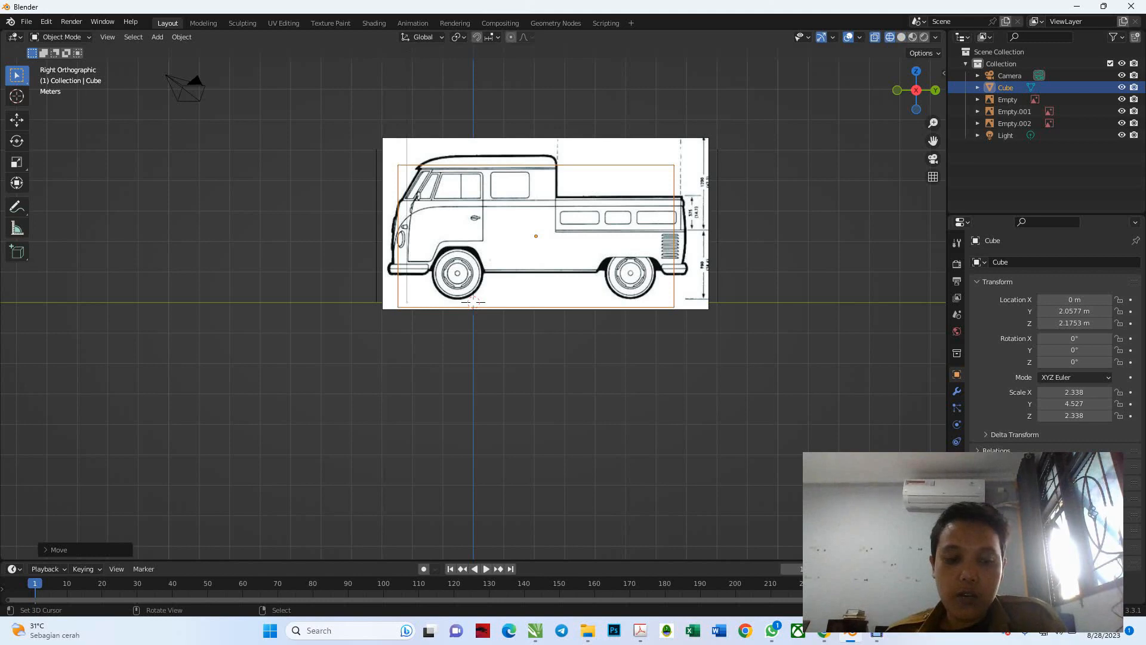
key(g)
key(Return)
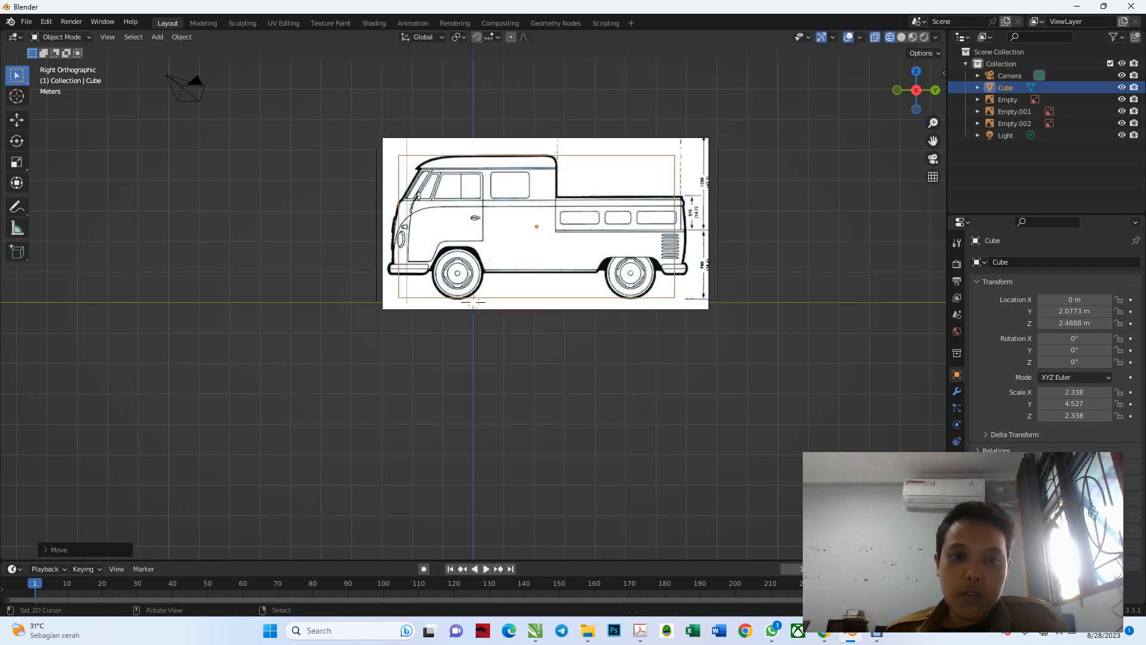
Step: Stretch the cube along Y to a scale of about 4.825 to span the van's length, and return to solid shading
key(s)
key(y)
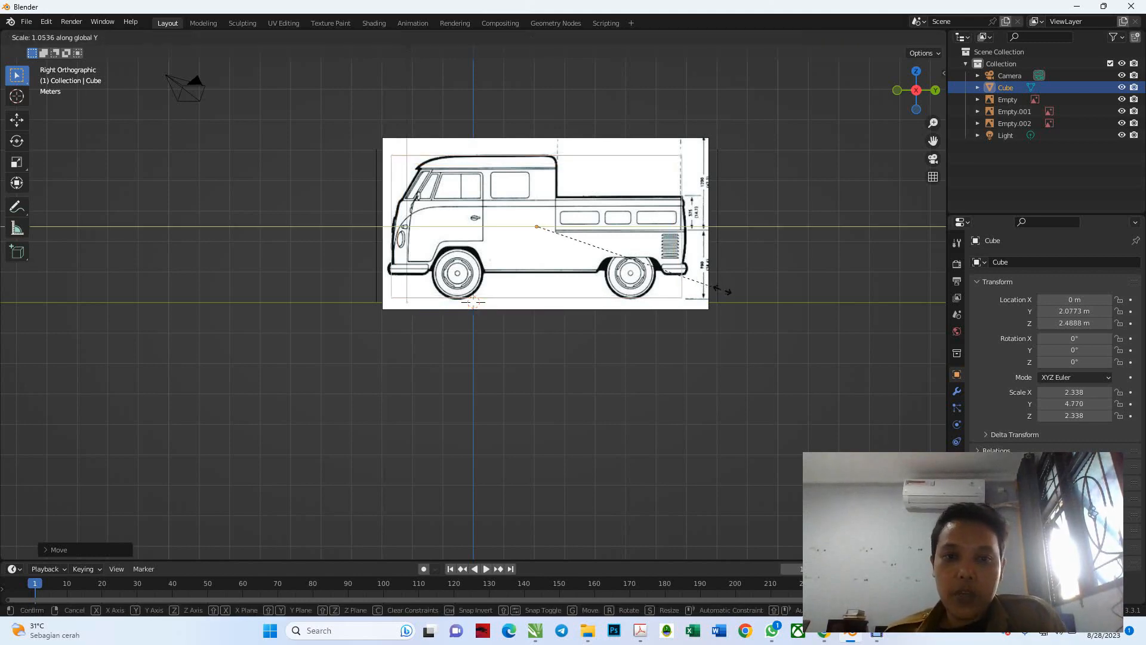
key(Return)
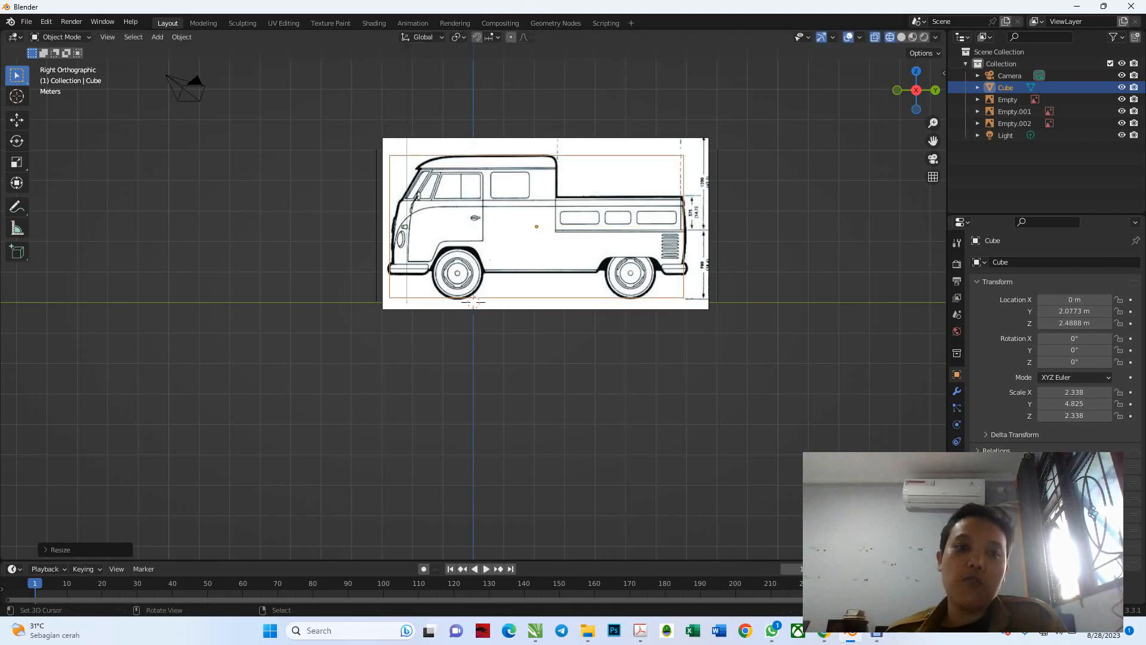
key(shift+z)
Step: Try the In Front display option on the front-view image
middle_drag(473, 302, 597, 292)
right_click(428, 234)
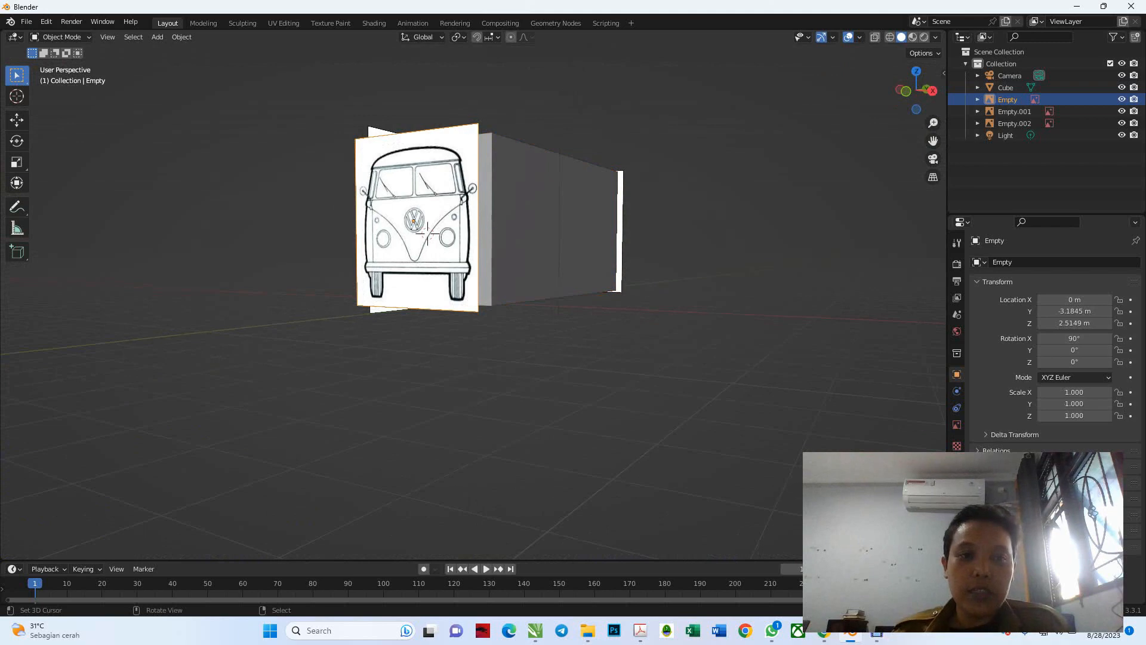
middle_drag(427, 233, 502, 239)
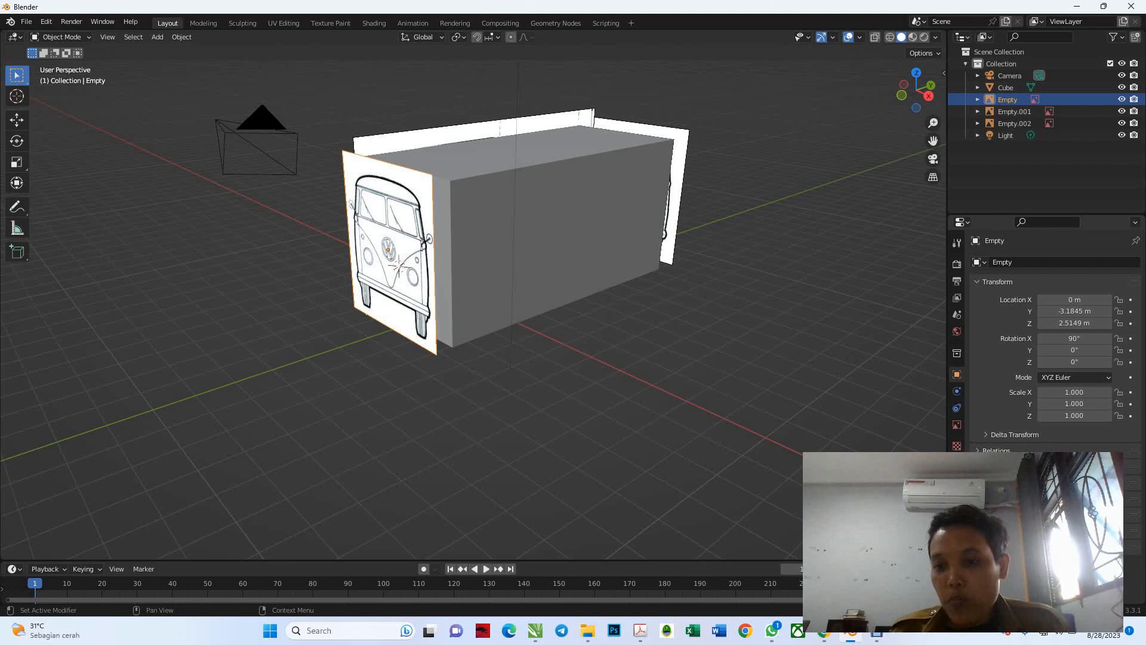
scroll(1055, 343, down, 2)
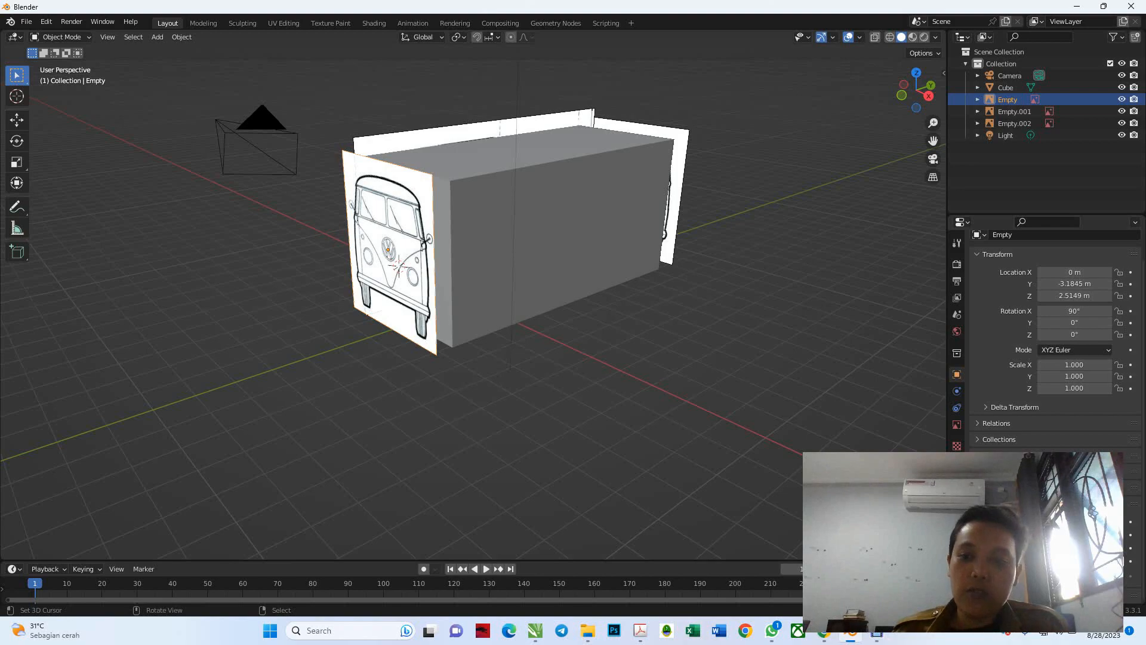
middle_drag(366, 311, 596, 320)
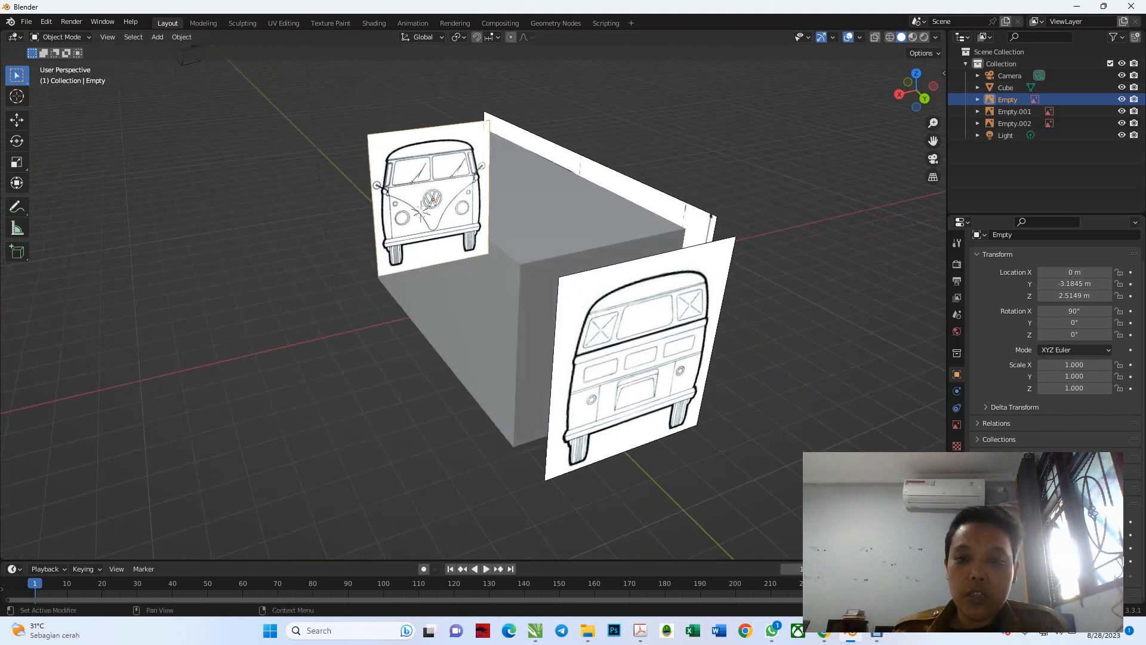
click(1042, 547)
click(1042, 547)
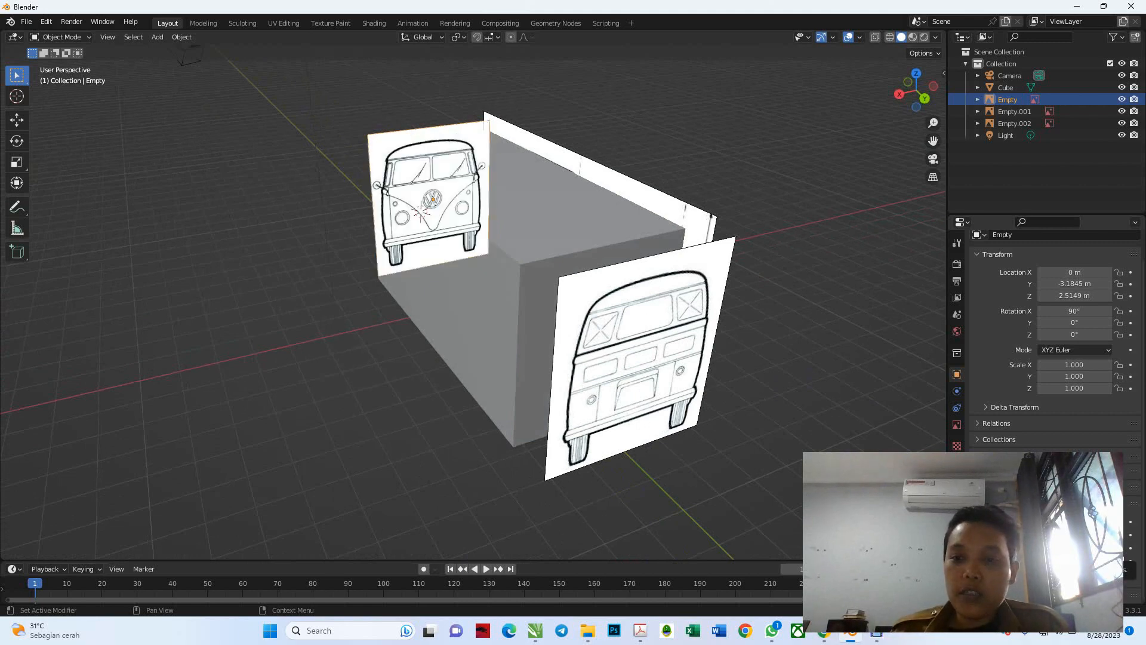
click(1042, 548)
click(1042, 548)
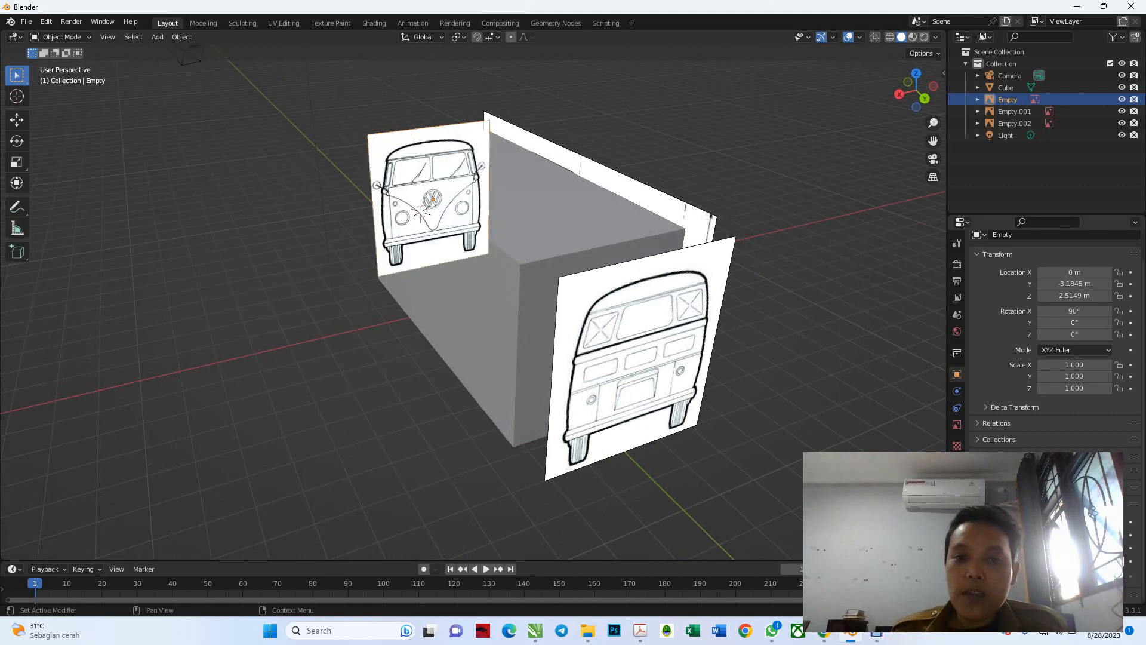
Step: Try the In Front display option on the rear-view and side-view images
middle_drag(597, 317, 185, 346)
right_click(753, 179)
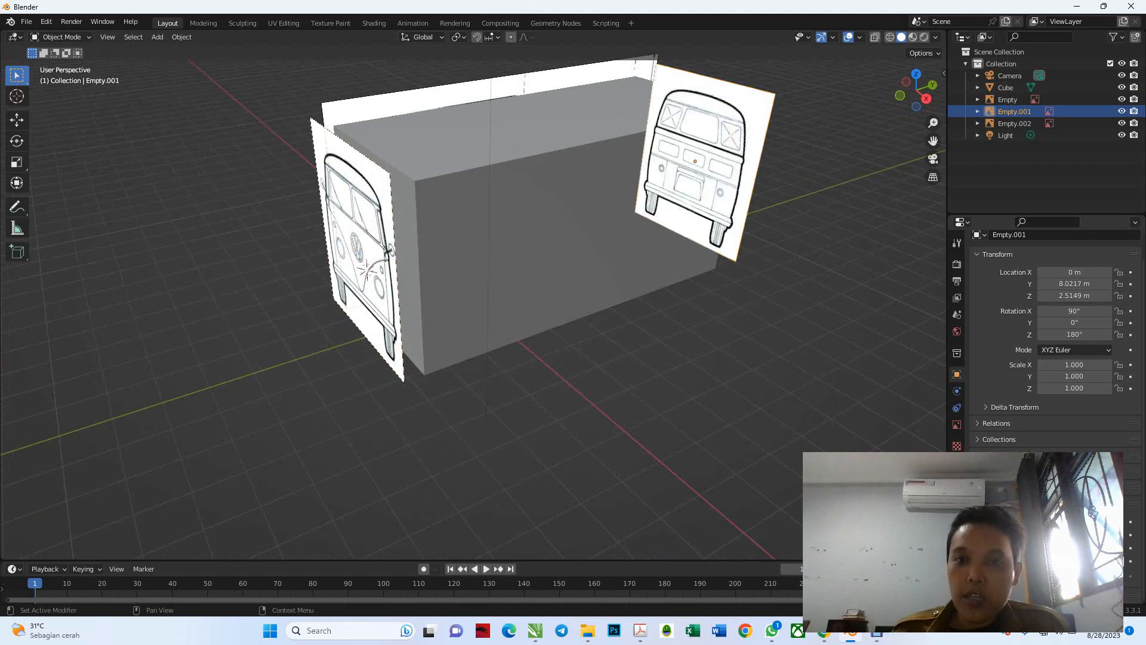
click(1042, 547)
right_click(490, 89)
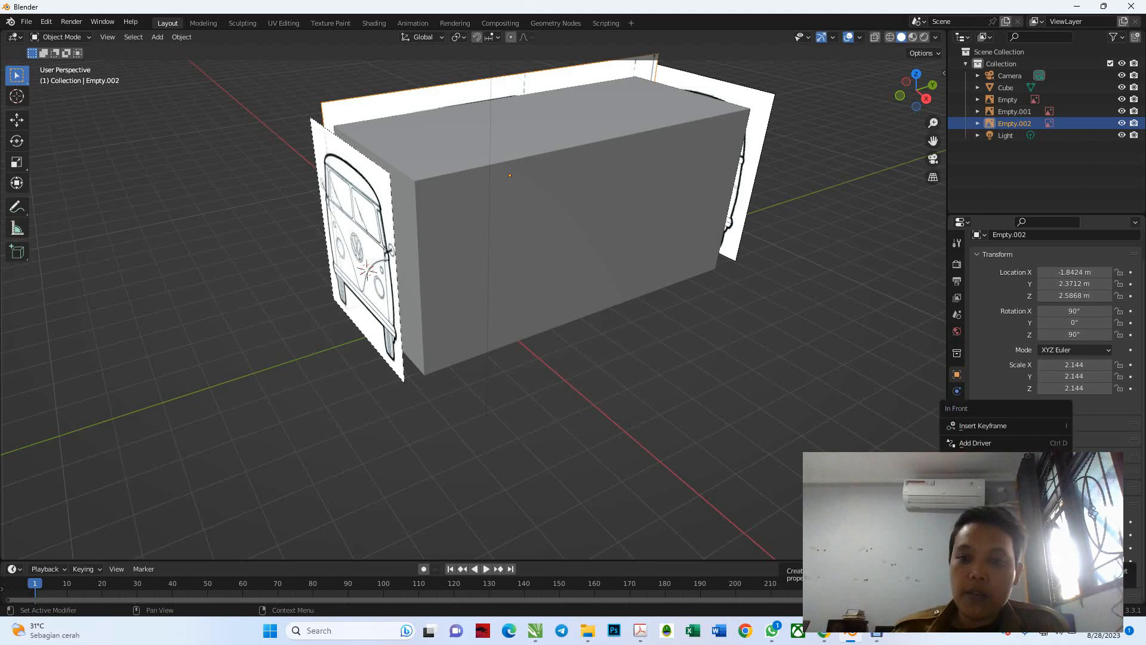
click(1042, 548)
click(1042, 547)
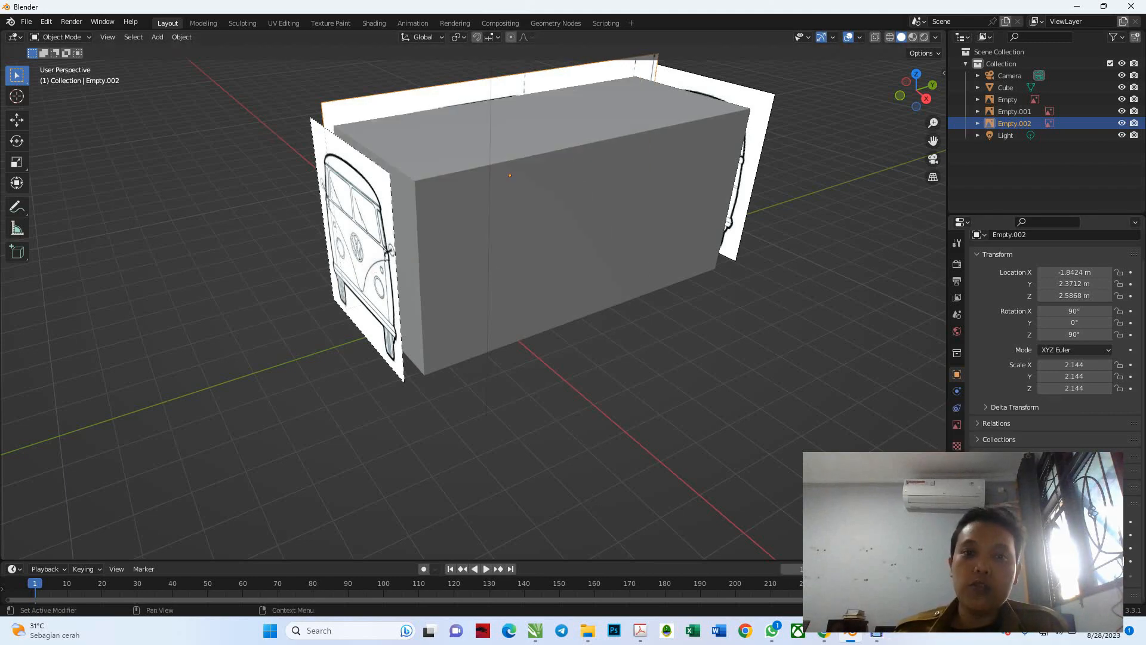
right_click(357, 248)
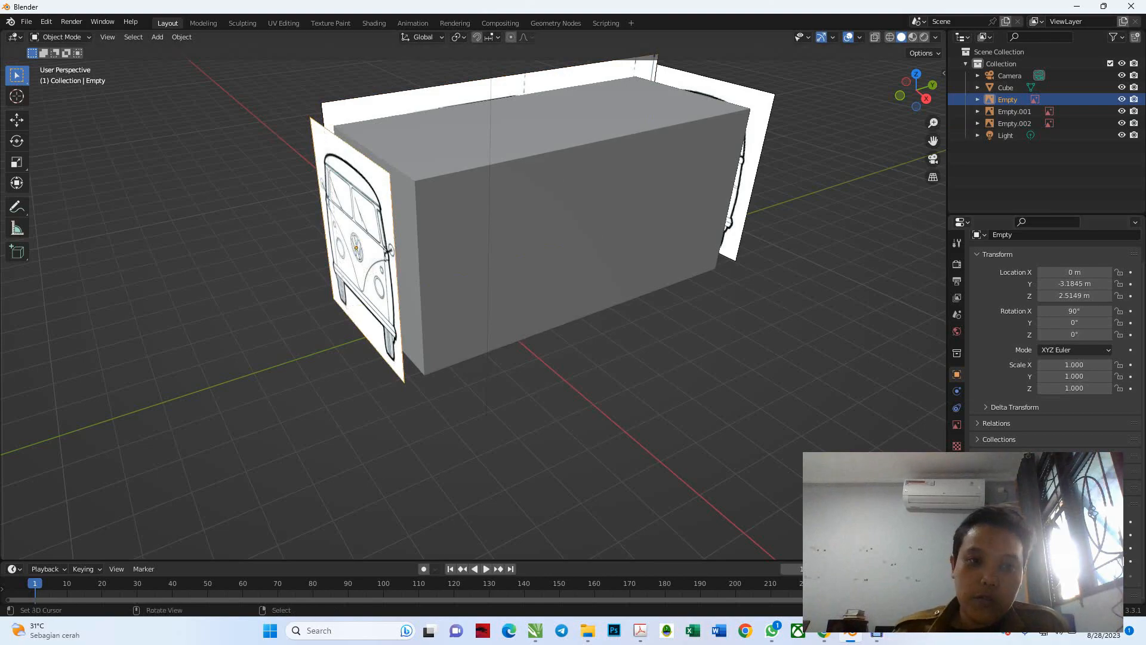
middle_drag(537, 310, 443, 293)
Step: Move the rear-view image along Y to about 7.01 m, close to the back of the cube
right_click(817, 260)
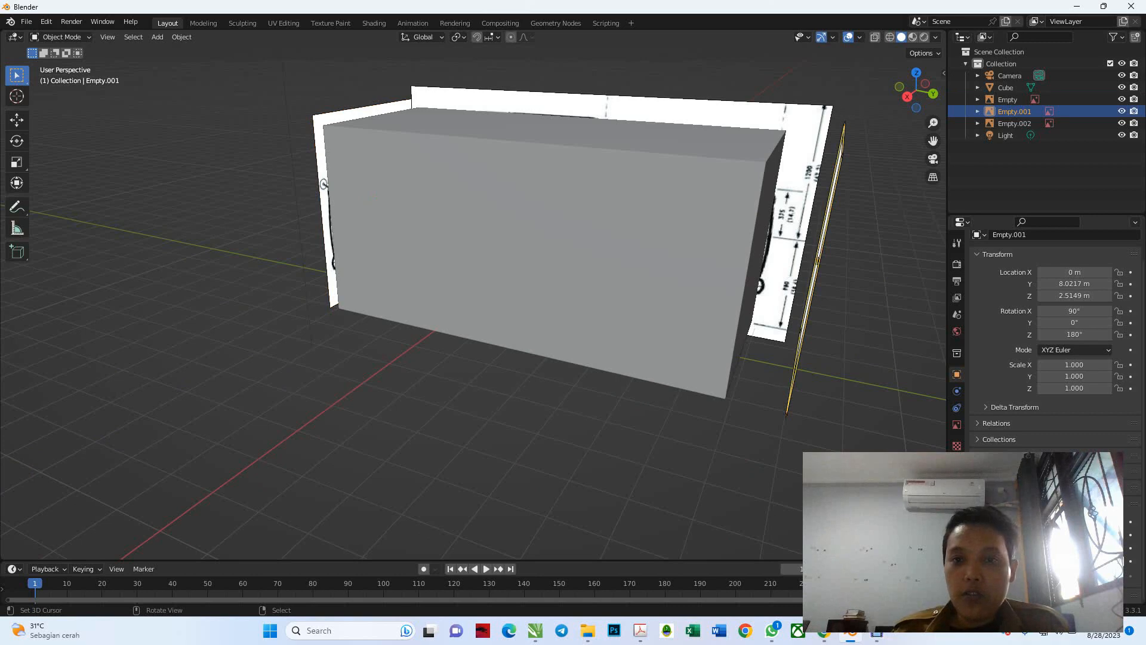
key(KP_3)
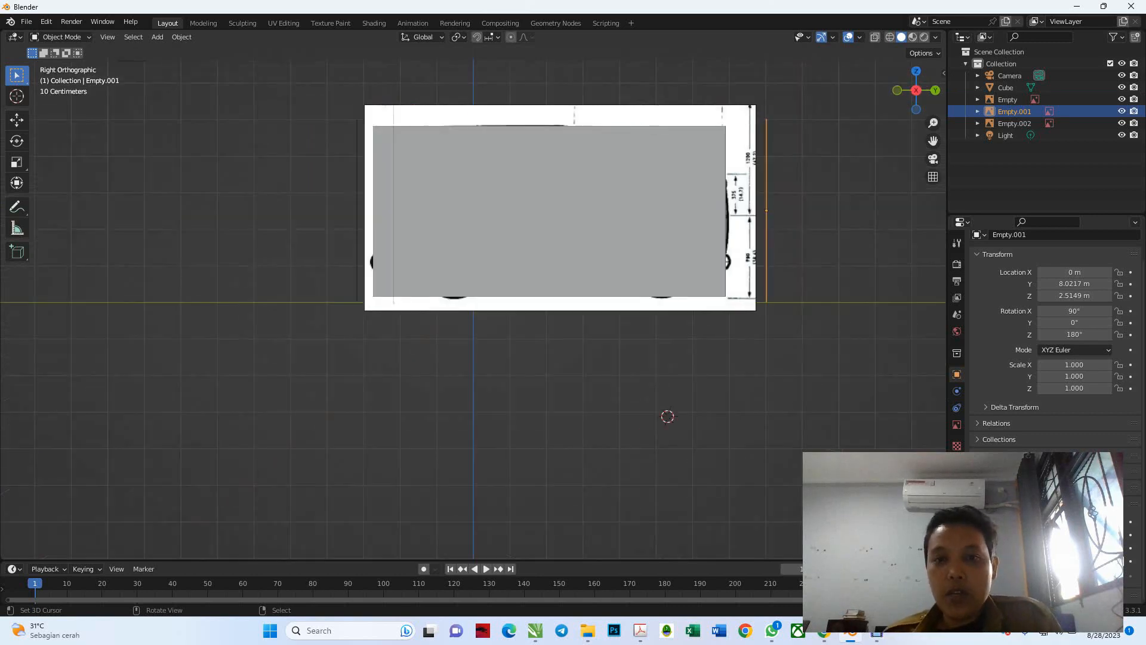
key(g)
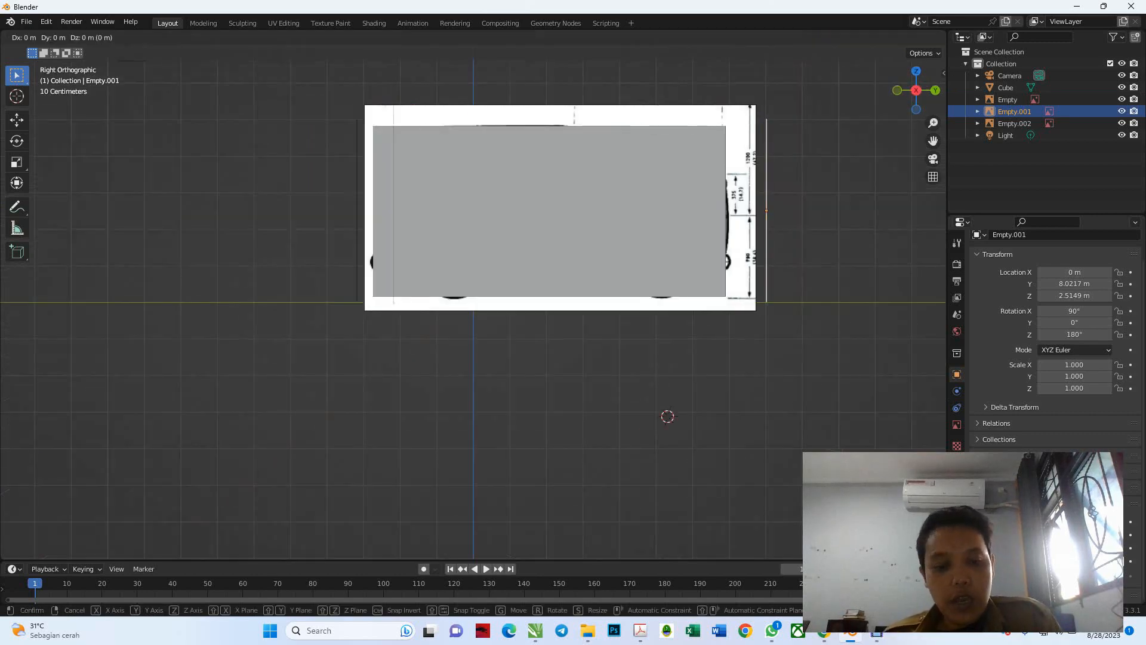
key(y)
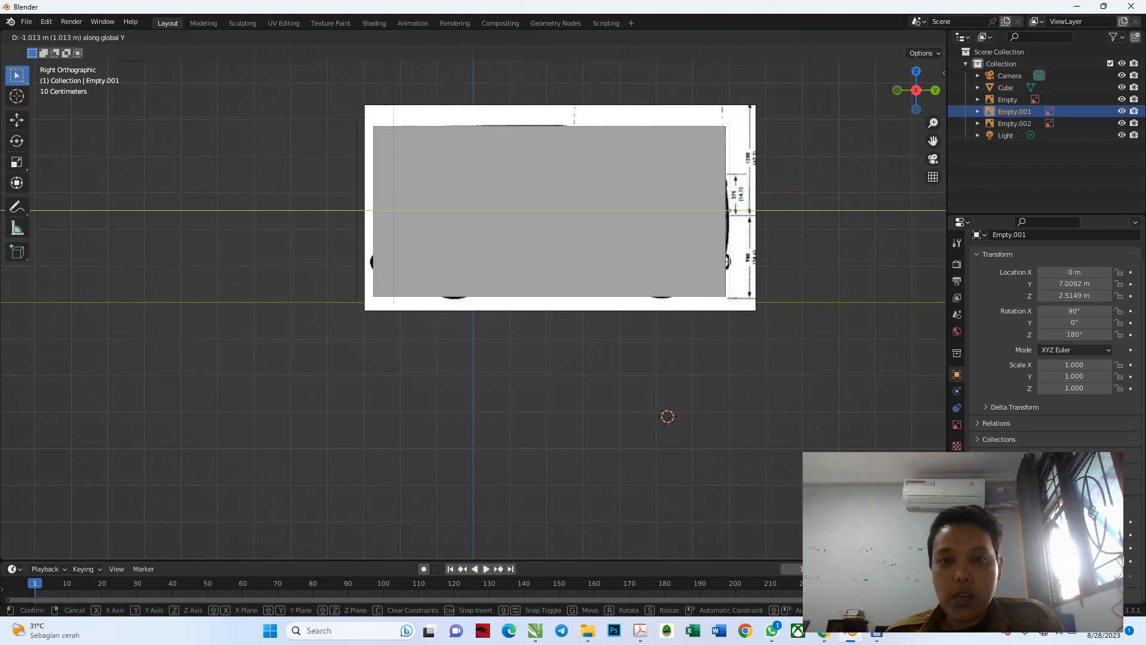
key(Return)
Step: Select the front-view image and open its object data properties
middle_drag(537, 251, 436, 159)
right_click(384, 215)
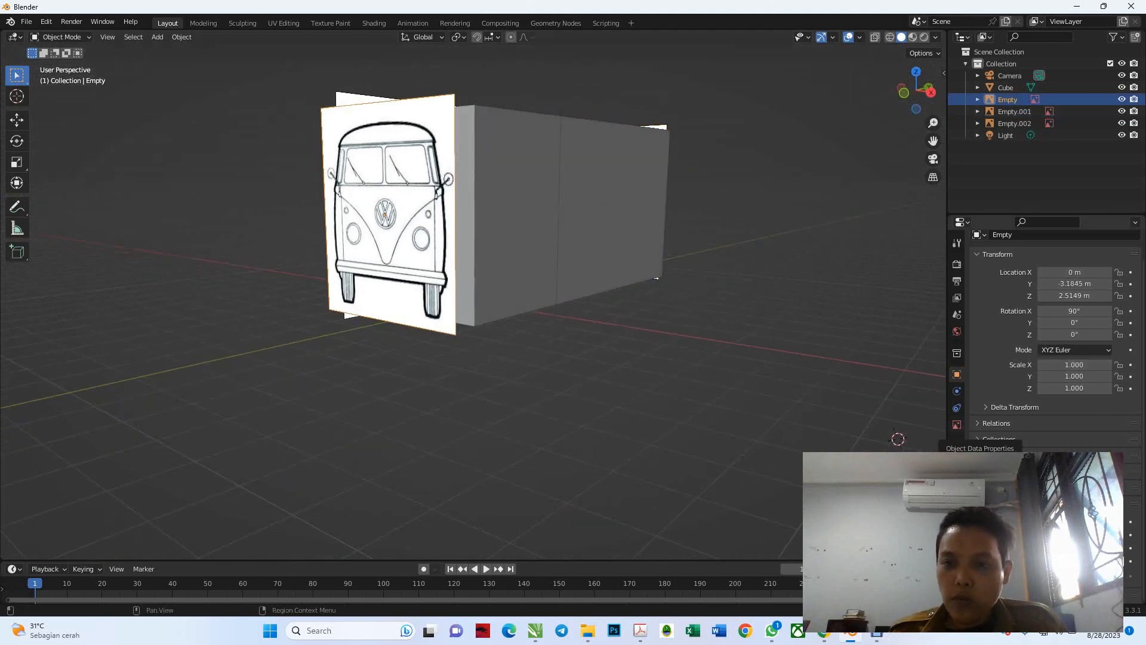
click(957, 424)
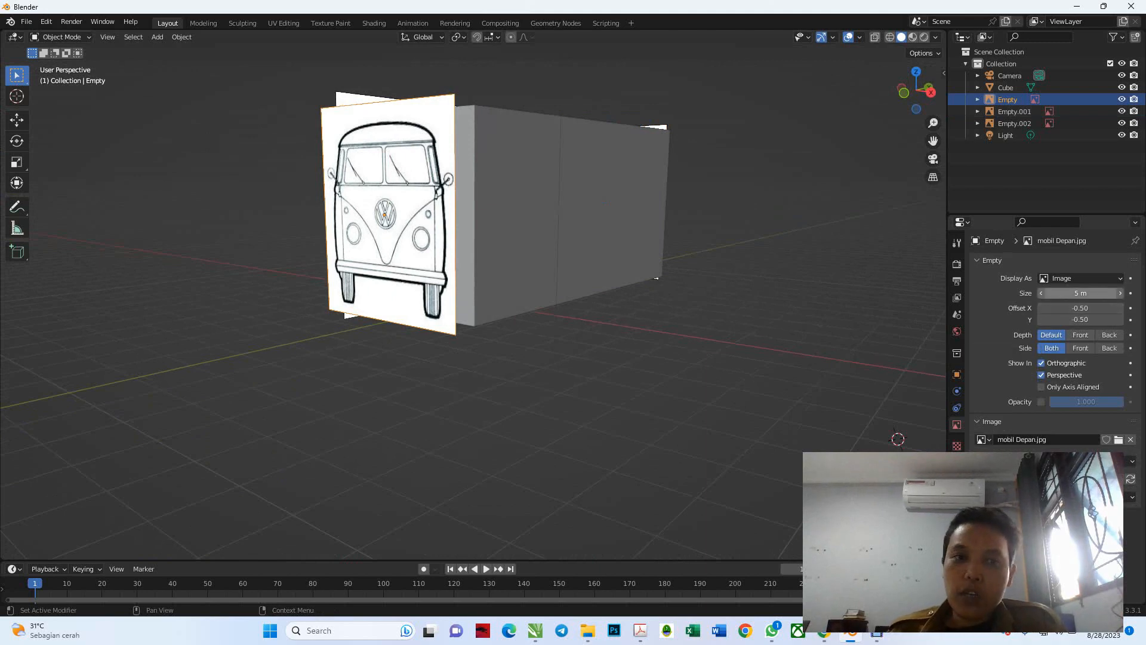
Step: Try out a different size and X offset for the front-view image, undoing each change
drag(1080, 293, 1110, 293)
key(ctrl+z)
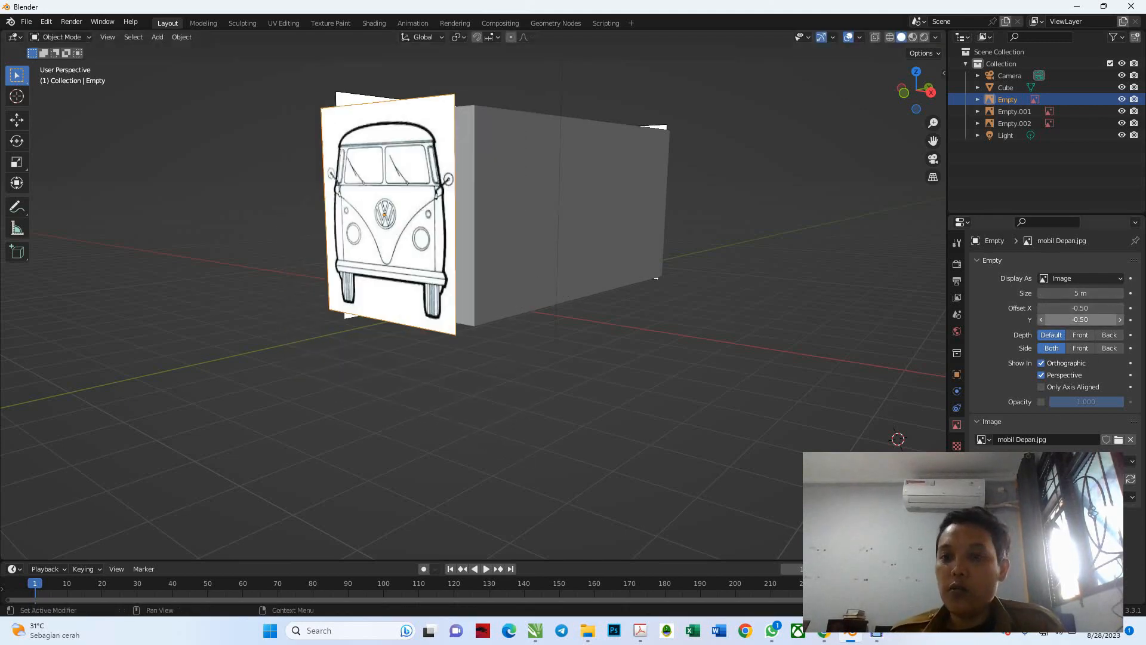
drag(1079, 308, 1089, 307)
key(ctrl+z)
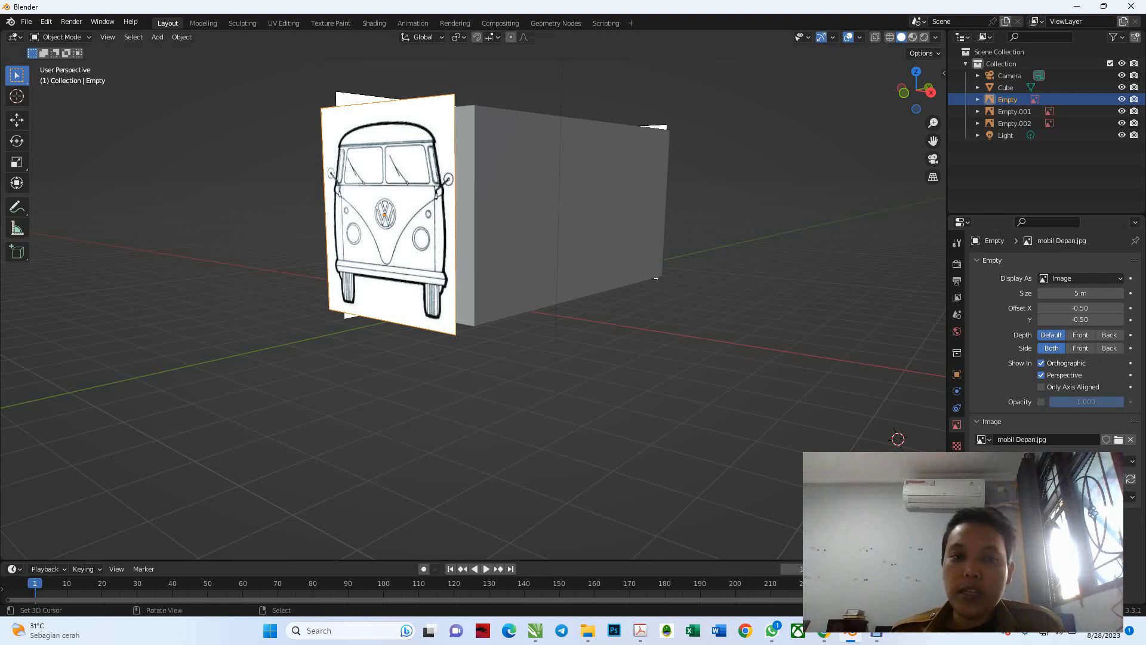
Step: Set the front-view image's depth to Front and check it against the cube from behind
middle_drag(477, 269, 411, 281)
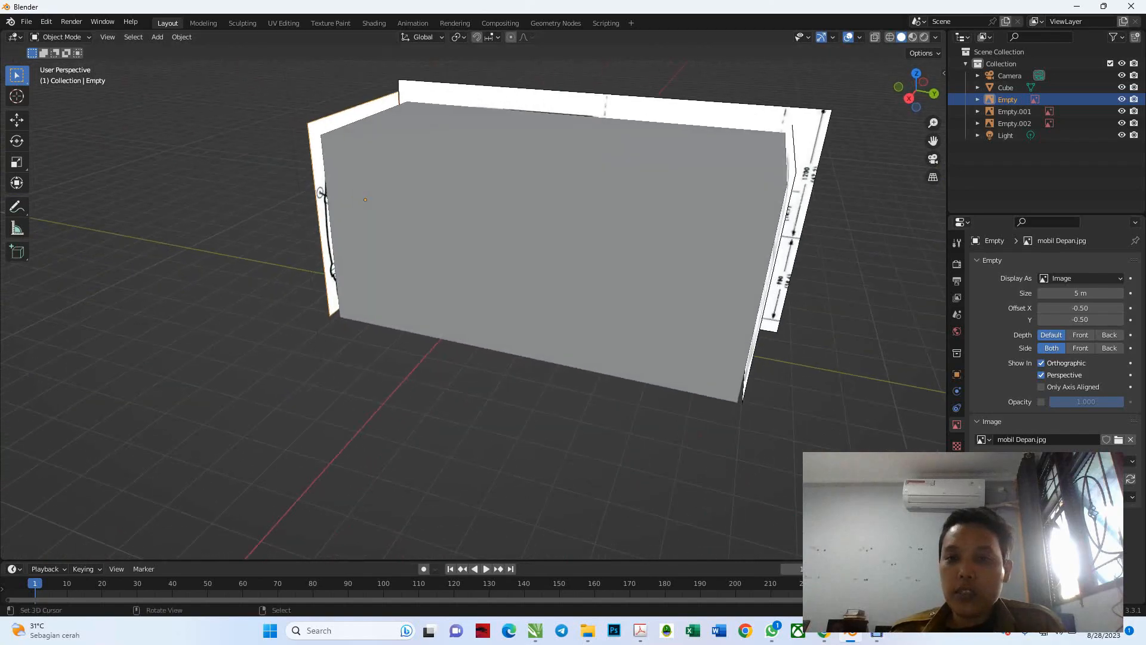
click(1080, 334)
middle_drag(537, 281, 494, 281)
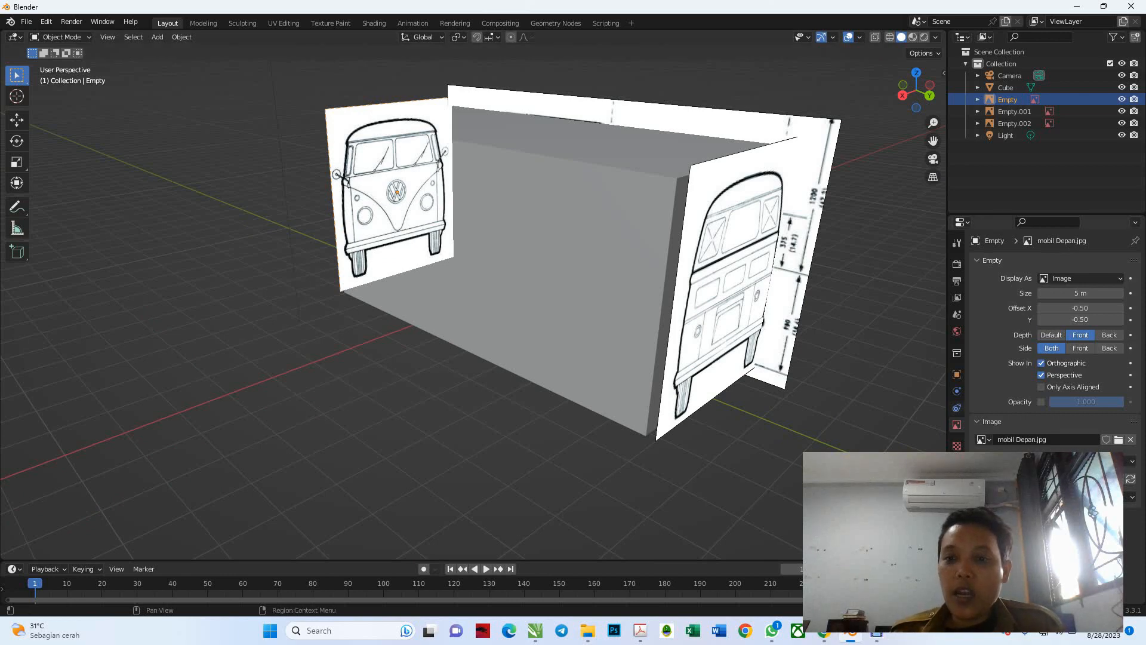
Step: Try the Back depth on the front-view image against the cube, and set its depth to Default
click(956, 374)
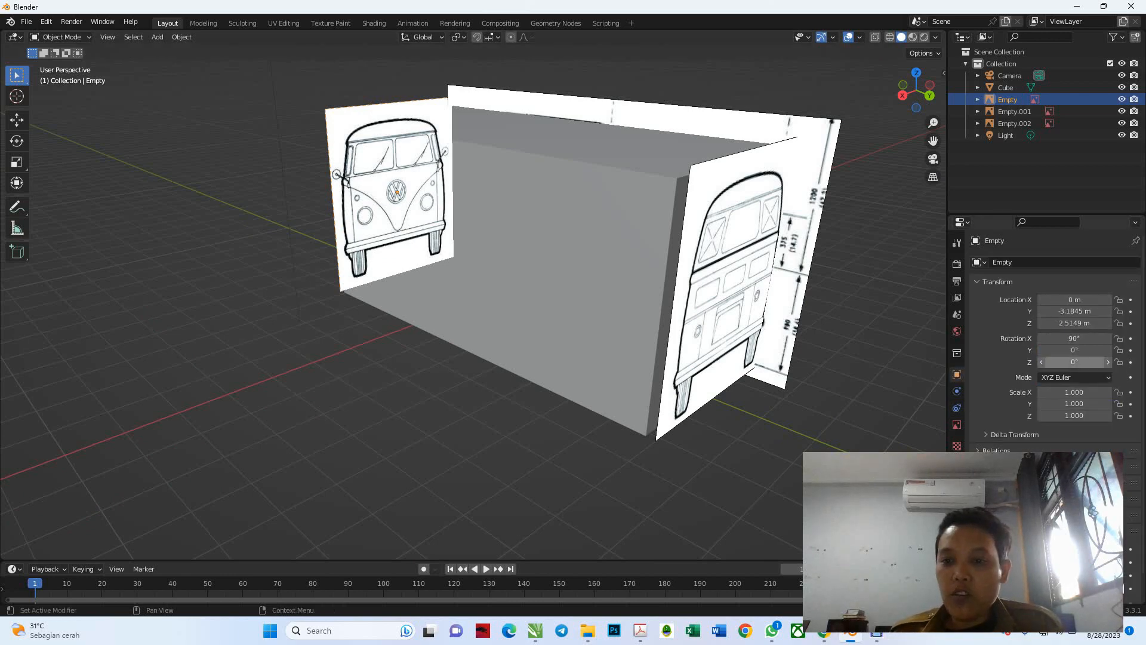
click(956, 424)
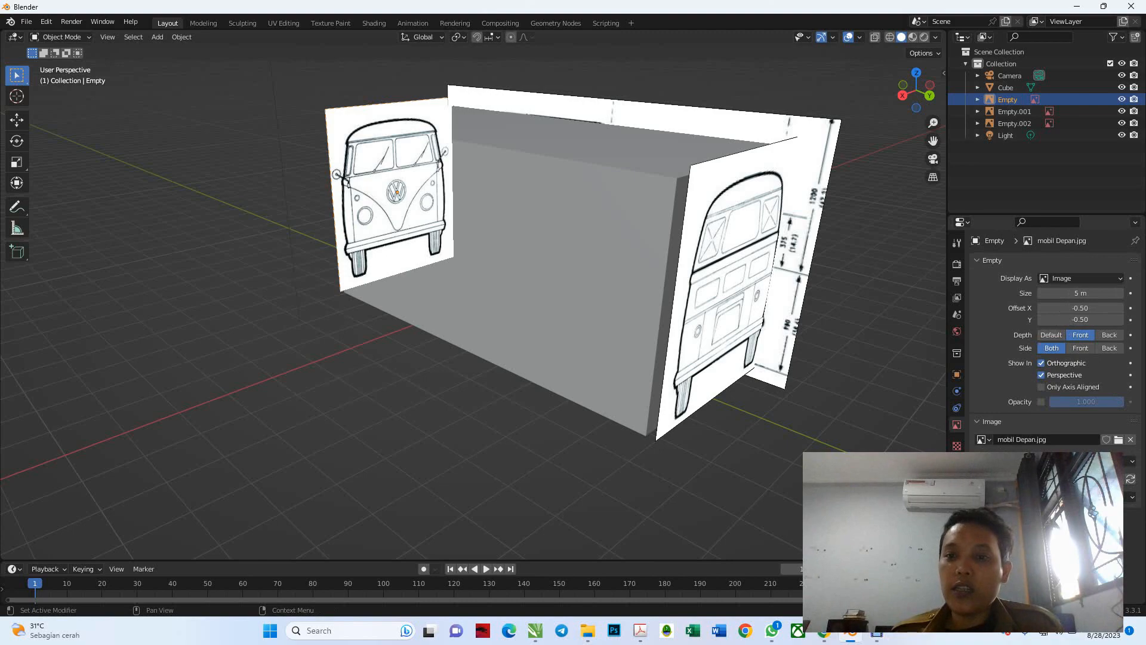
click(1109, 335)
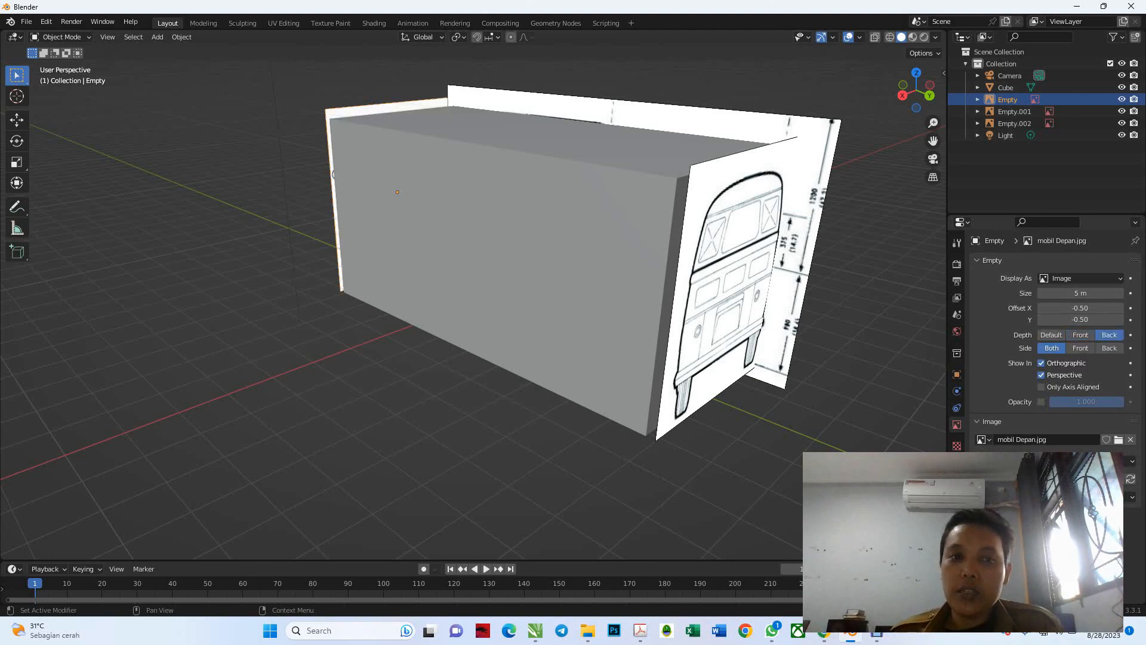
middle_drag(734, 280, 358, 299)
middle_drag(808, 374, 668, 317)
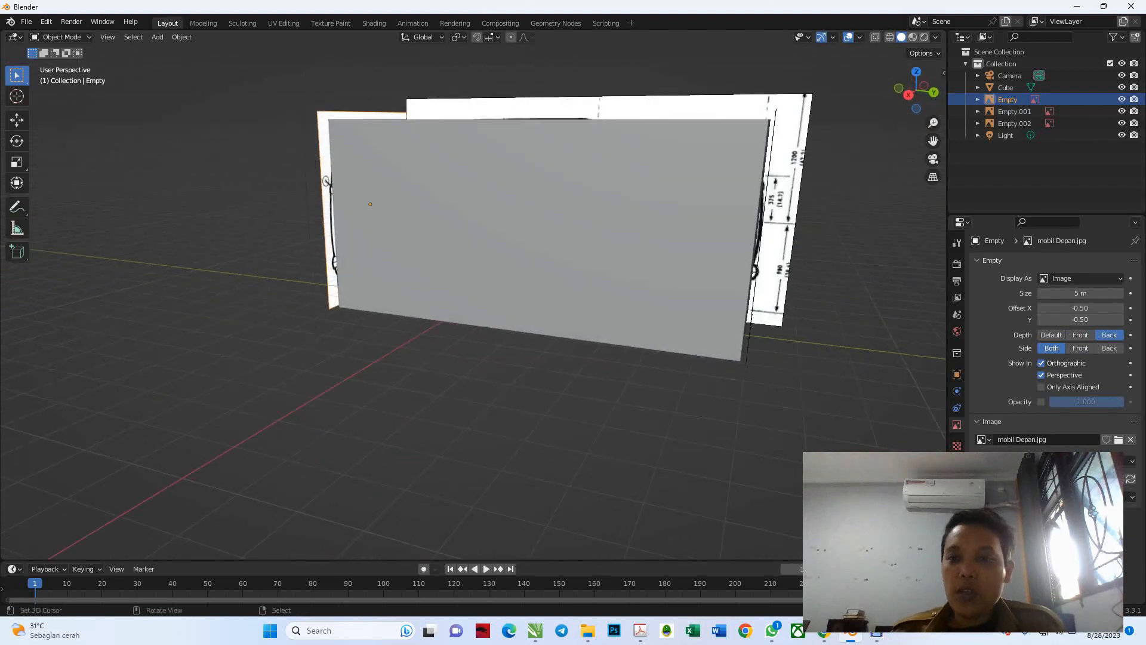
click(1051, 335)
middle_drag(214, 307, 454, 325)
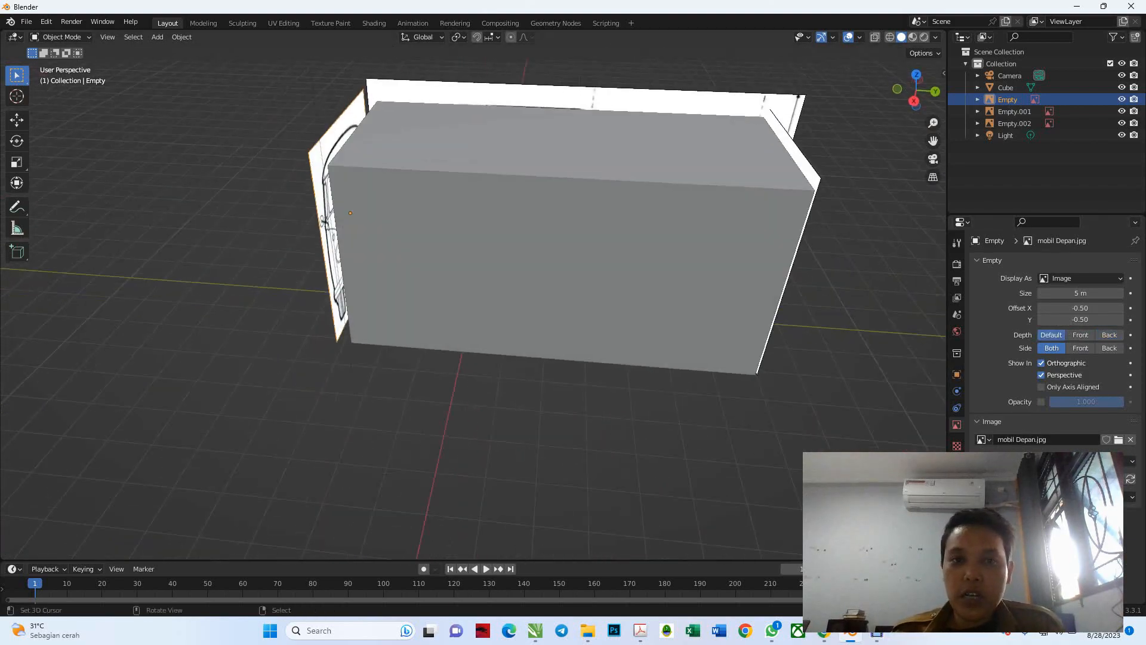
Step: Try the Front and Back depths on the side-view image from several angles, and return its depth to Default
right_click(477, 94)
key(shift)
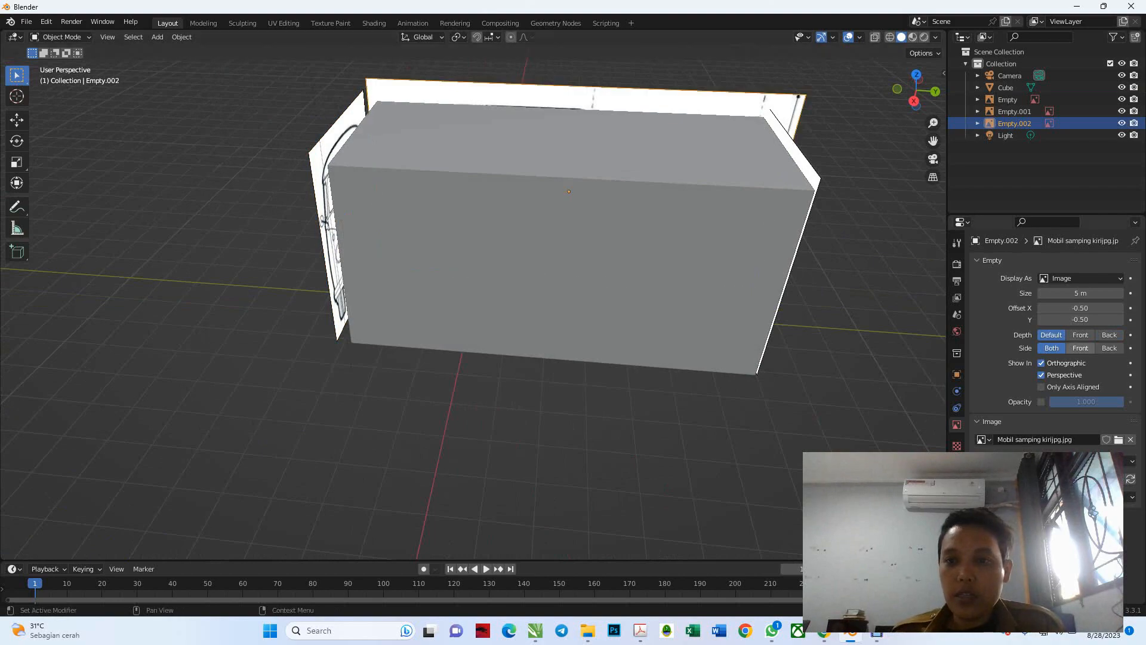
click(1080, 335)
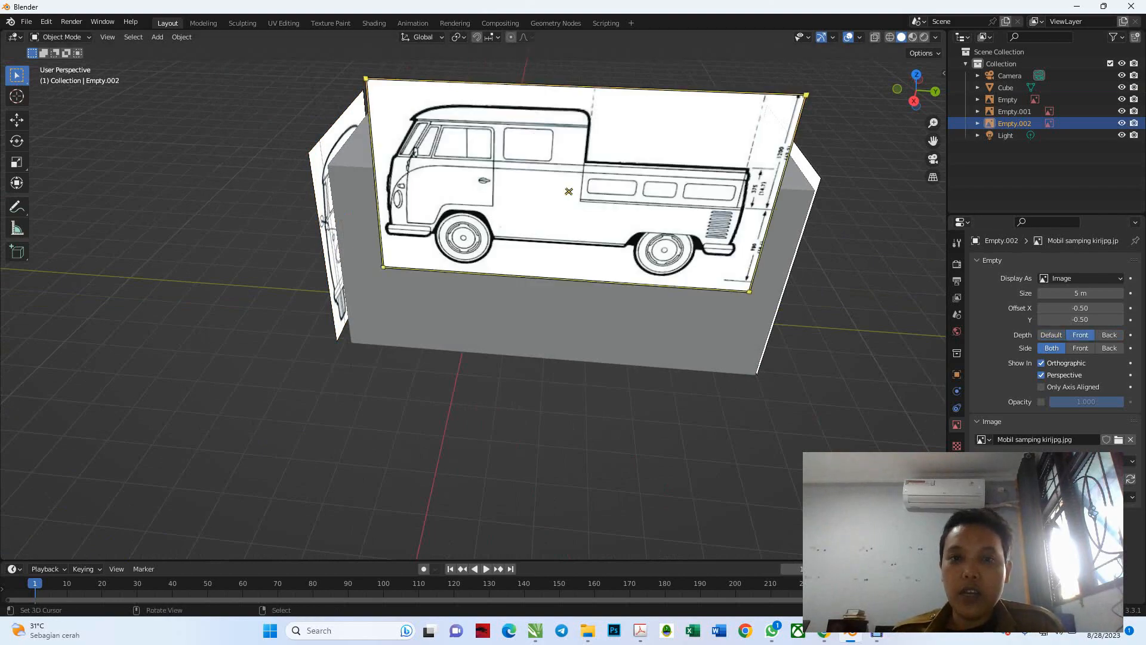
middle_drag(477, 239, 417, 245)
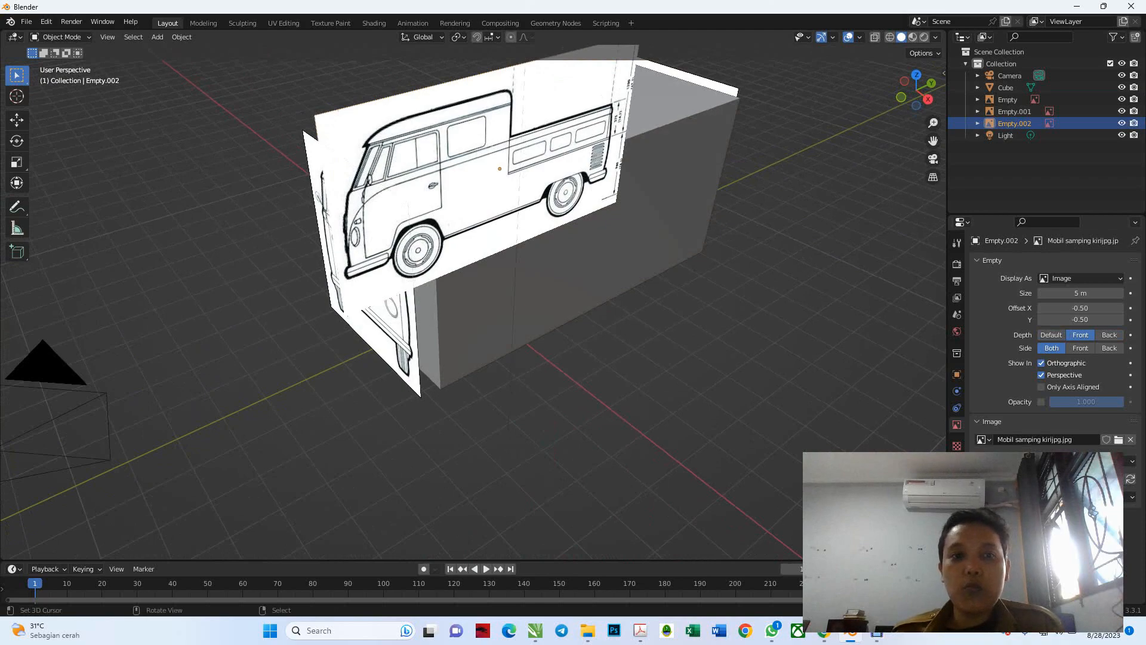
middle_drag(537, 269, 488, 249)
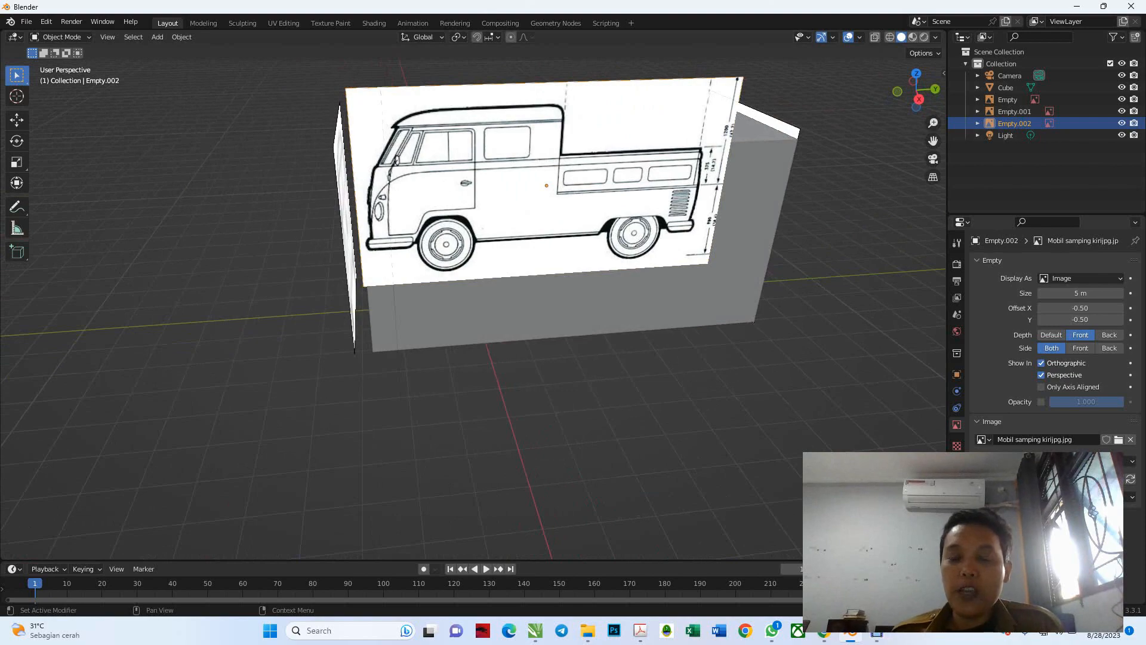
click(1109, 335)
mouse_move(507, 257)
middle_down()
mouse_move(660, 261)
mouse_move(496, 256)
middle_up()
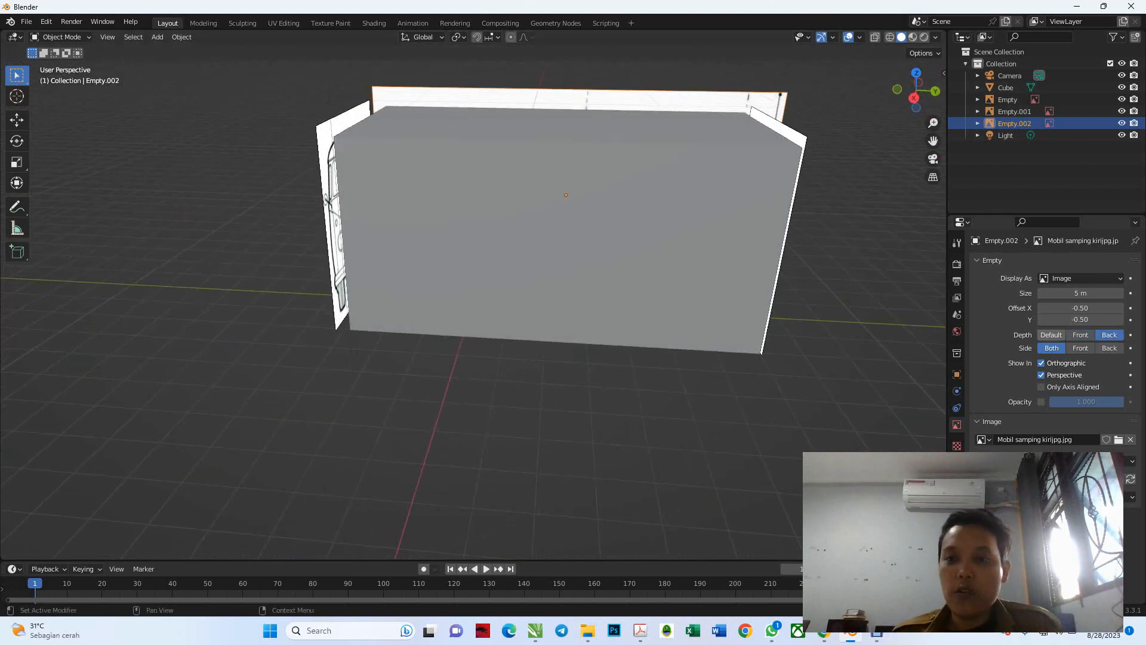
click(1051, 335)
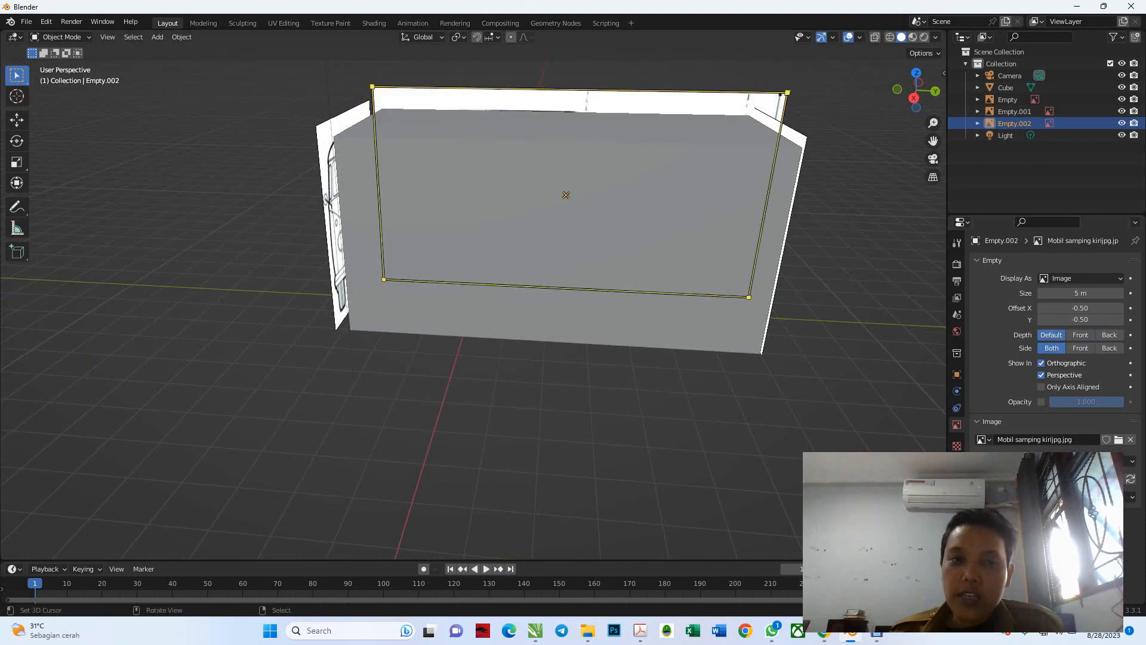
Step: Set the front-view image to display only on its Front side and check it from behind the cube
middle_drag(566, 194, 866, 426)
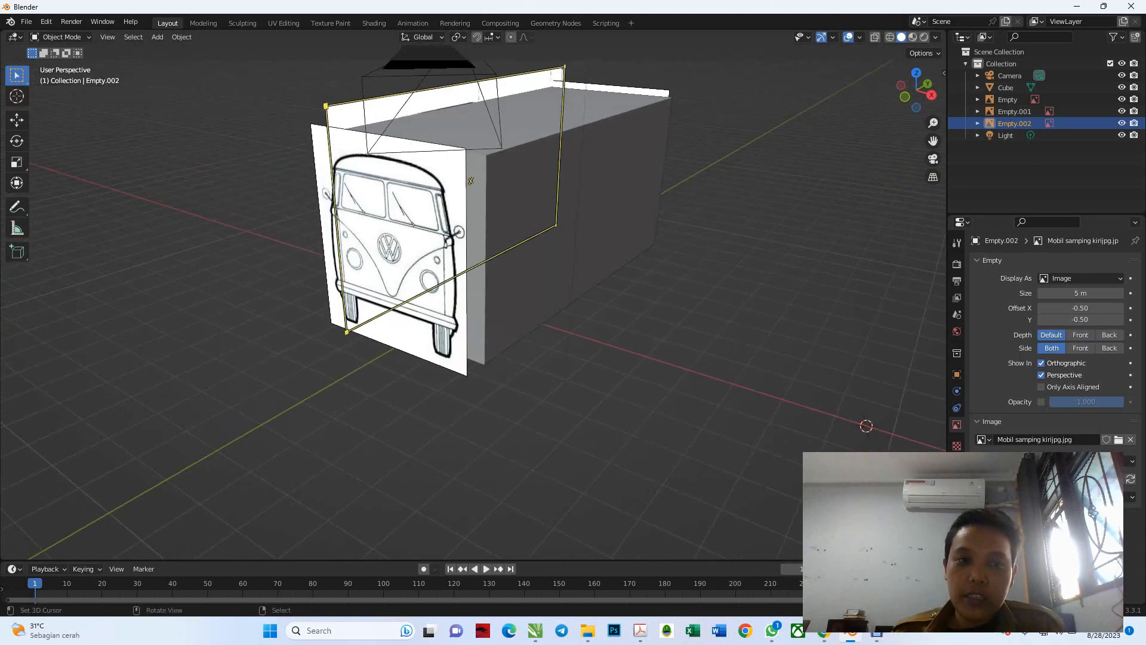
right_click(442, 341)
middle_drag(441, 340, 434, 284)
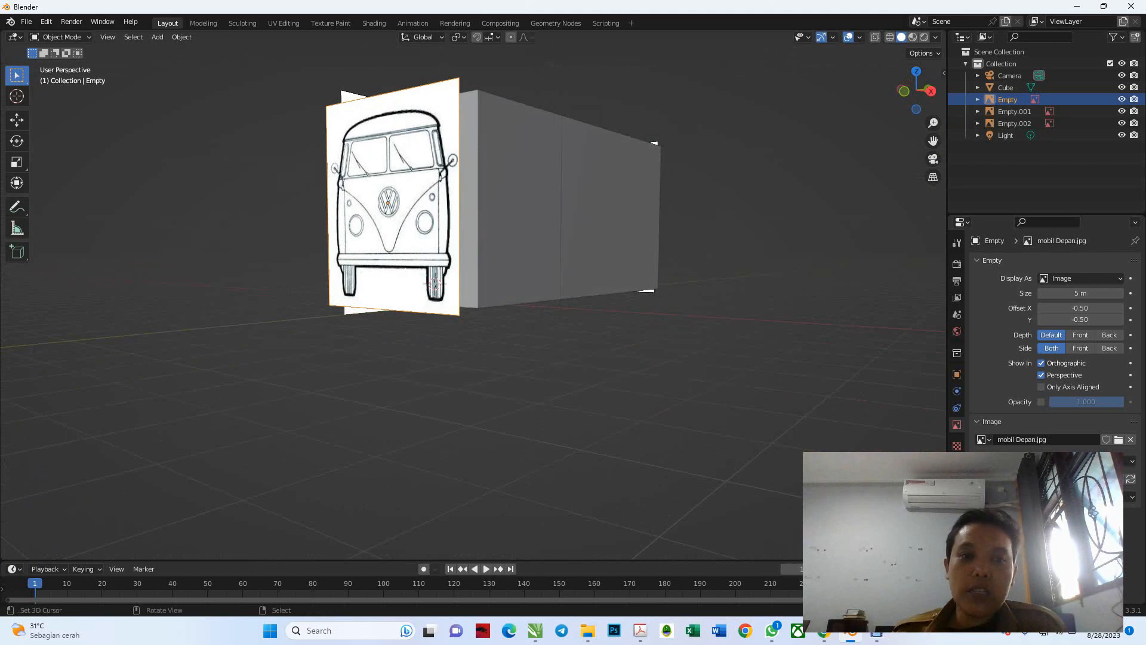
click(1080, 348)
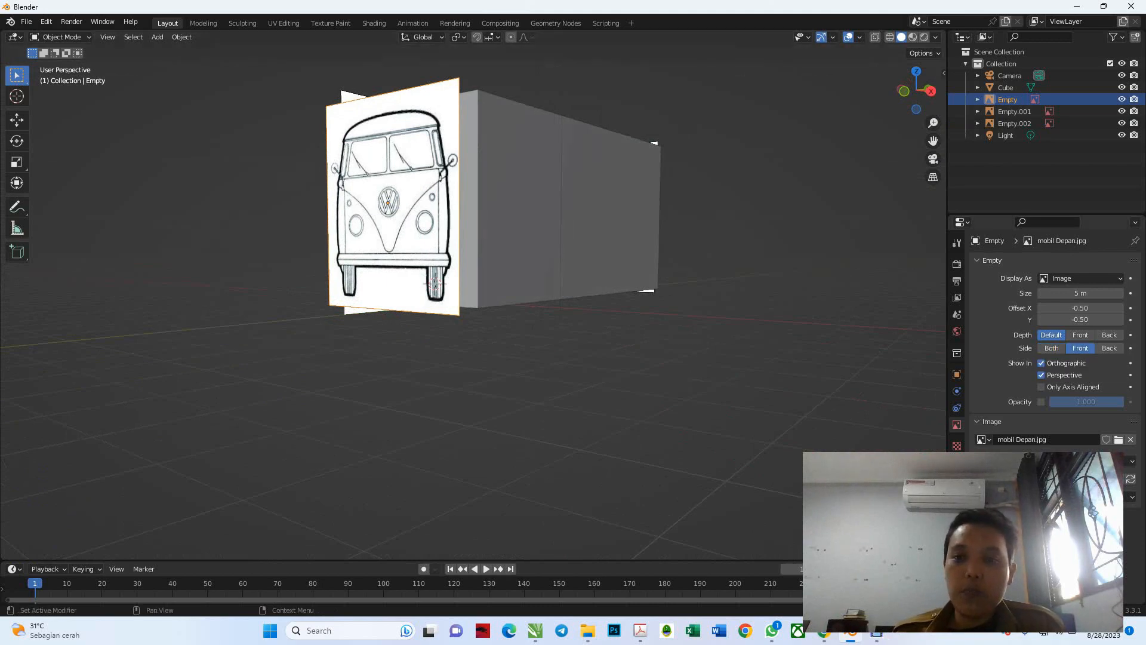
middle_drag(537, 221, 308, 238)
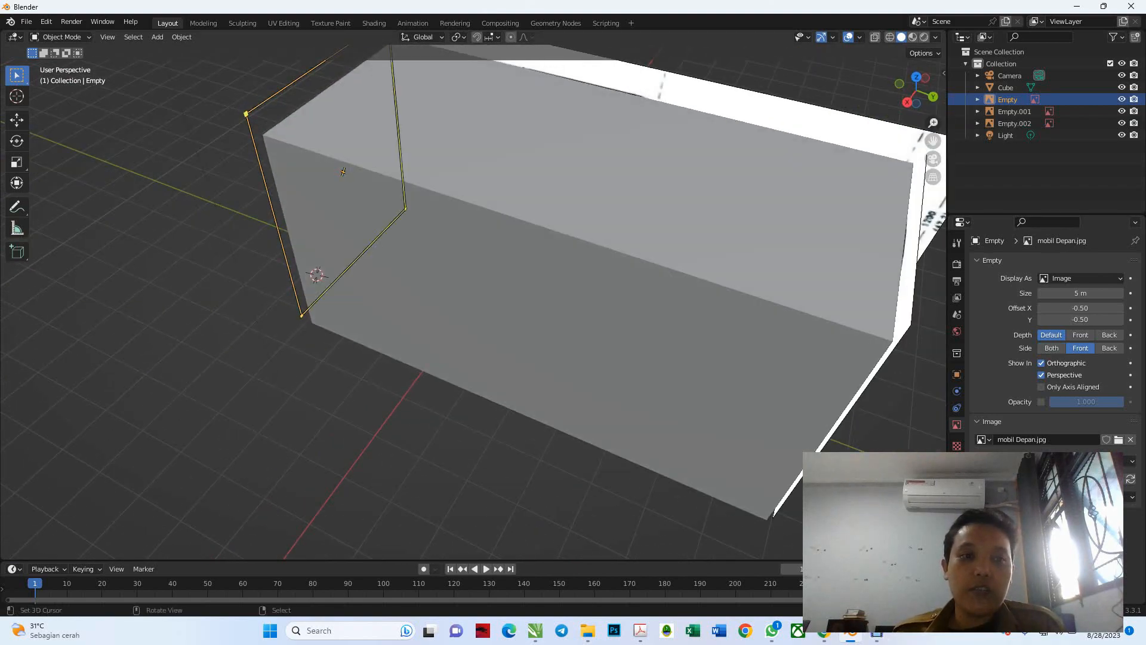
middle_drag(308, 239, 218, 340)
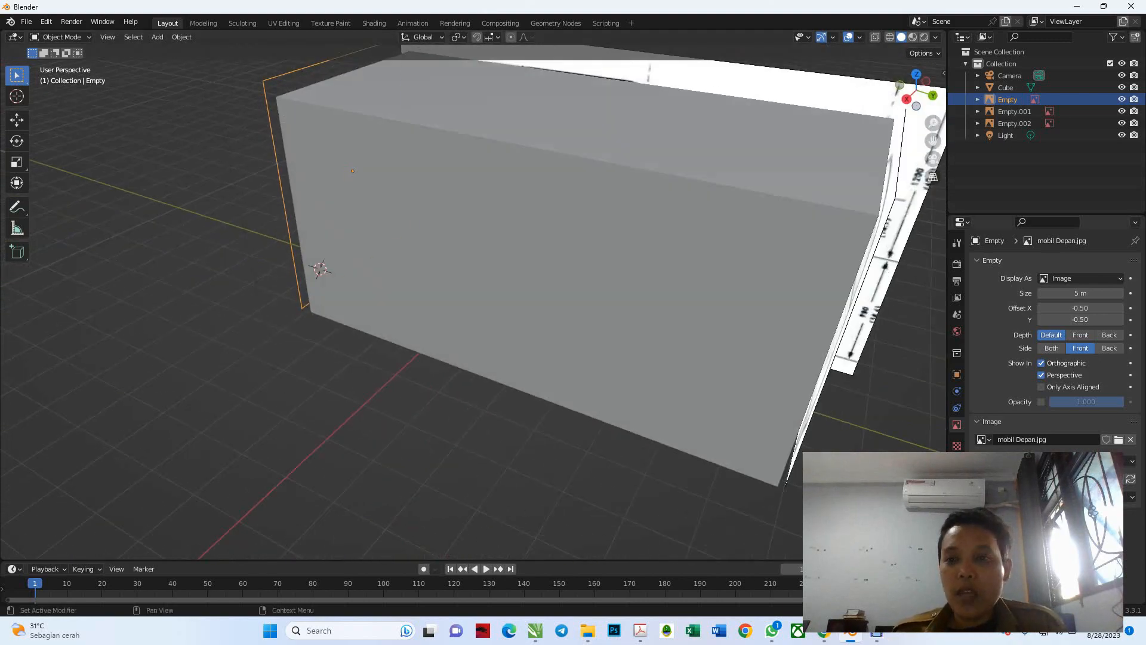
Step: Try displaying the front-view image only on its Back side, and return the side option to Front
click(1109, 348)
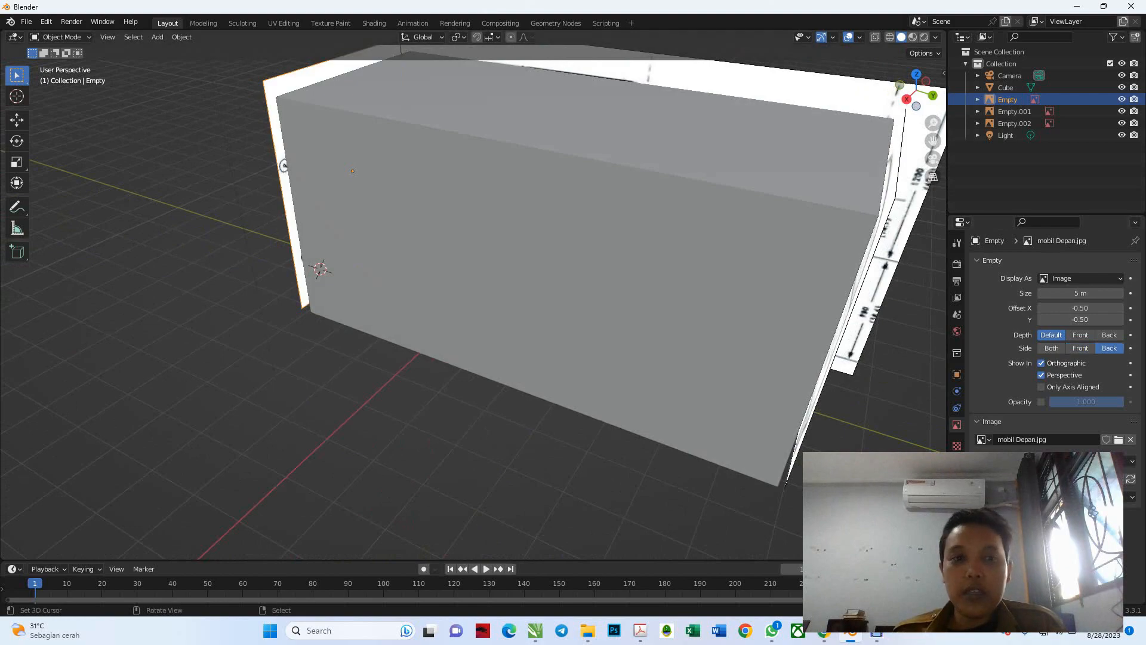
middle_drag(417, 269, 650, 280)
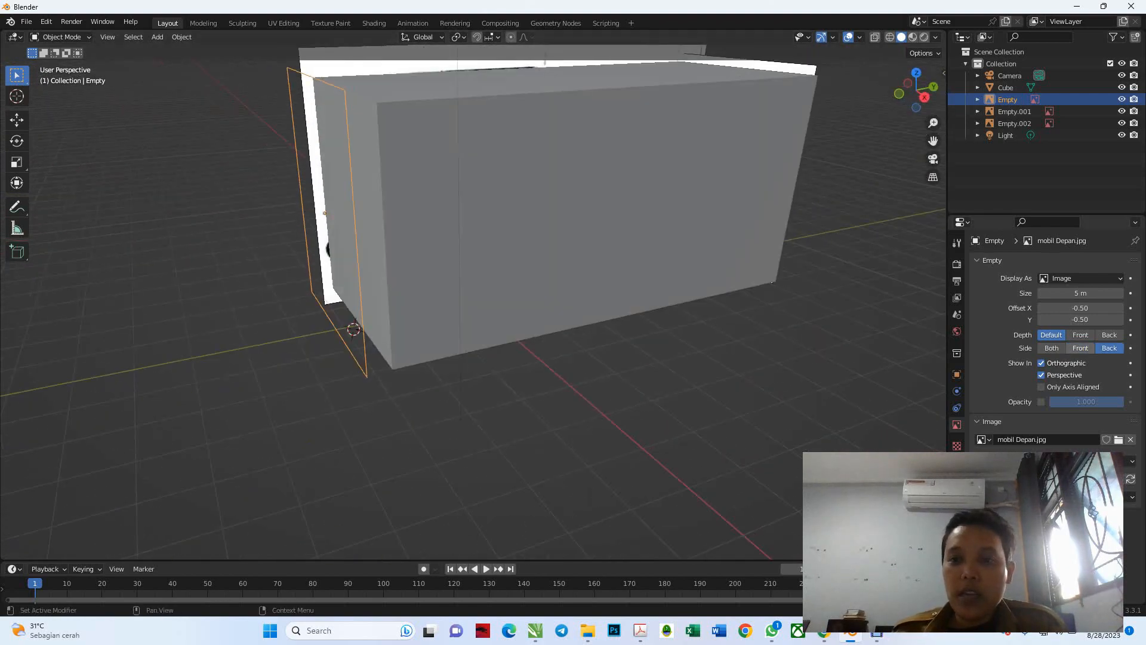
click(1080, 348)
middle_drag(686, 209, 370, 263)
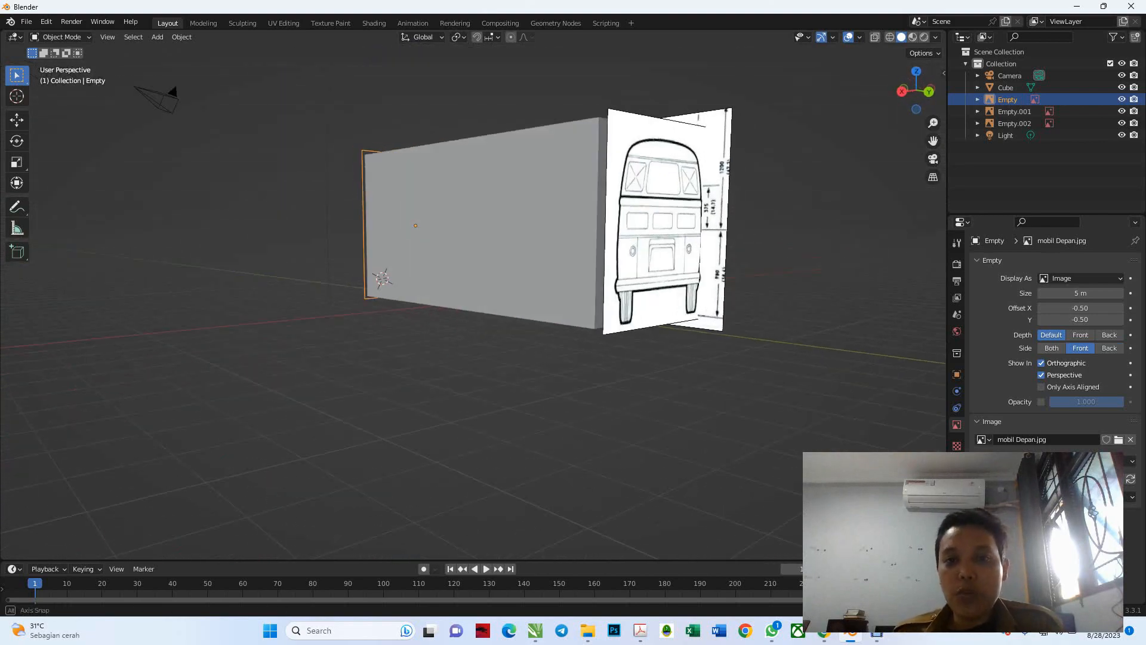
Step: Set the rear-view image to display only on its Front side and view it from the opposite direction
click(1014, 111)
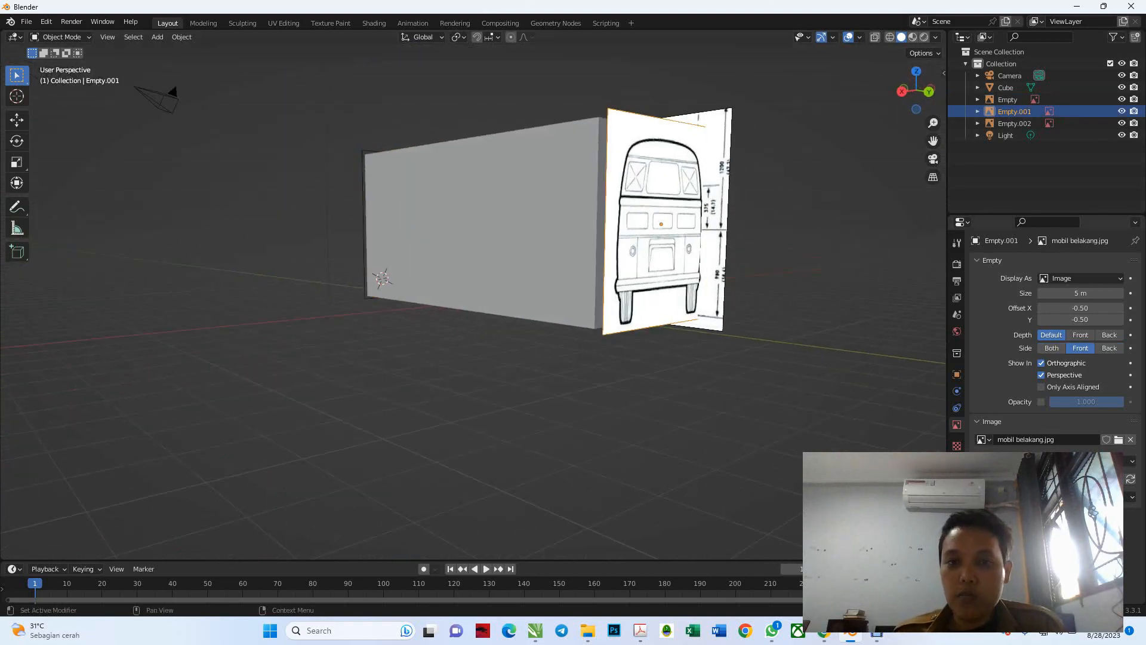
middle_drag(537, 262, 418, 270)
right_click(731, 157)
Step: Scale the cube by about 0.86 along X in the wireframe front view to fit within the front-view image
right_click(486, 152)
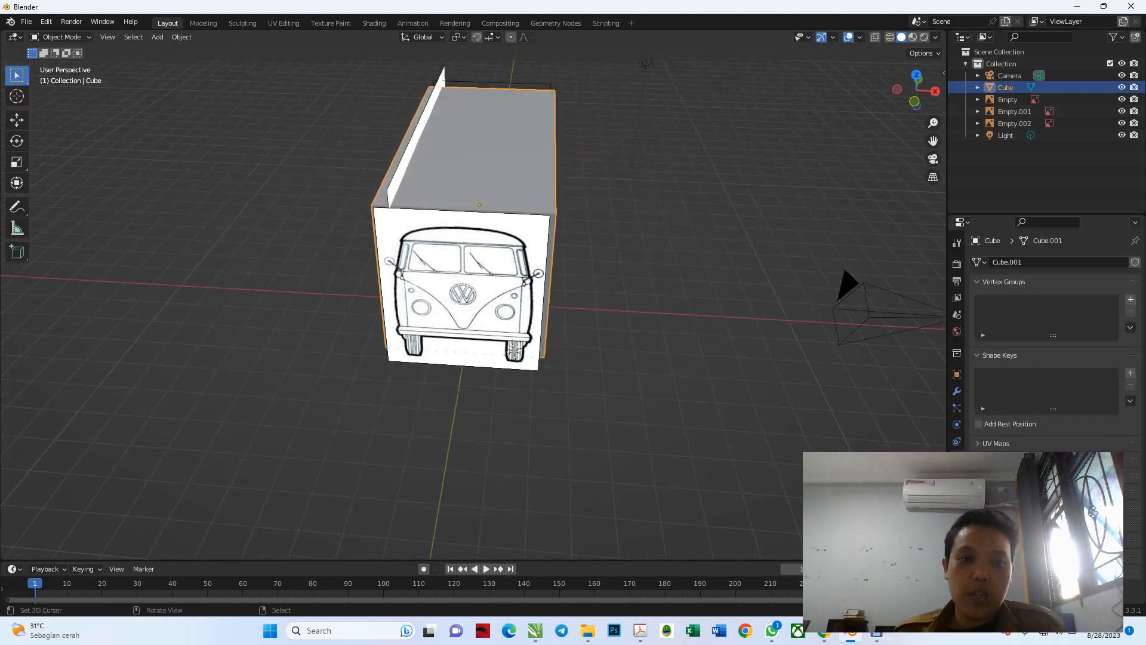
key(KP_1)
scroll(473, 295, up, 3)
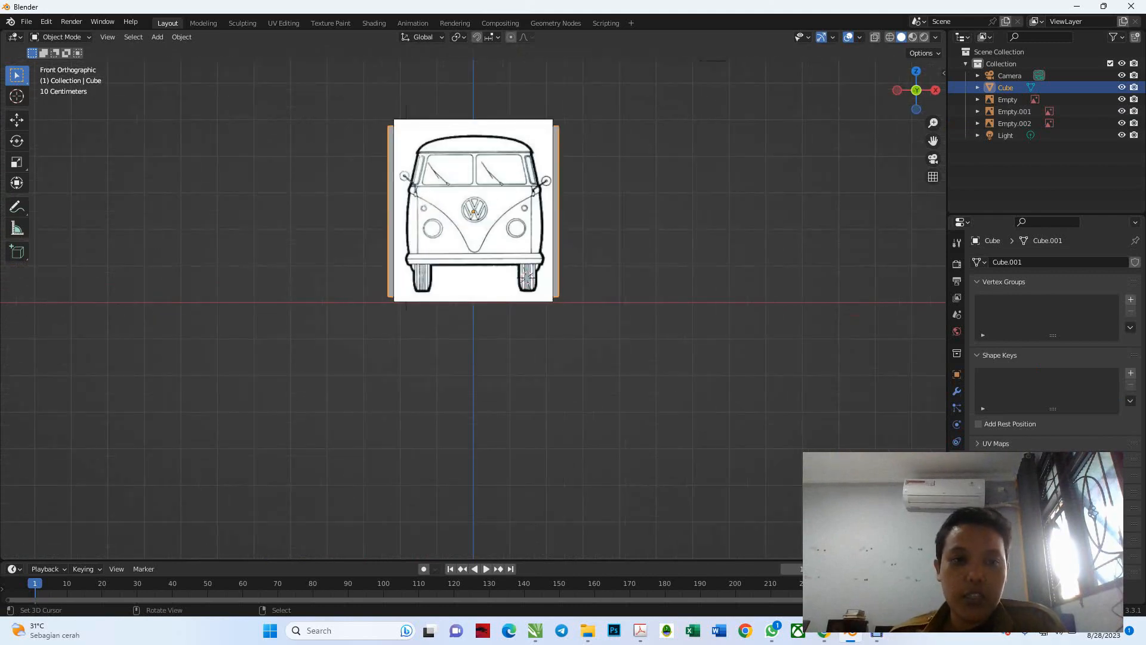
key(shift+z)
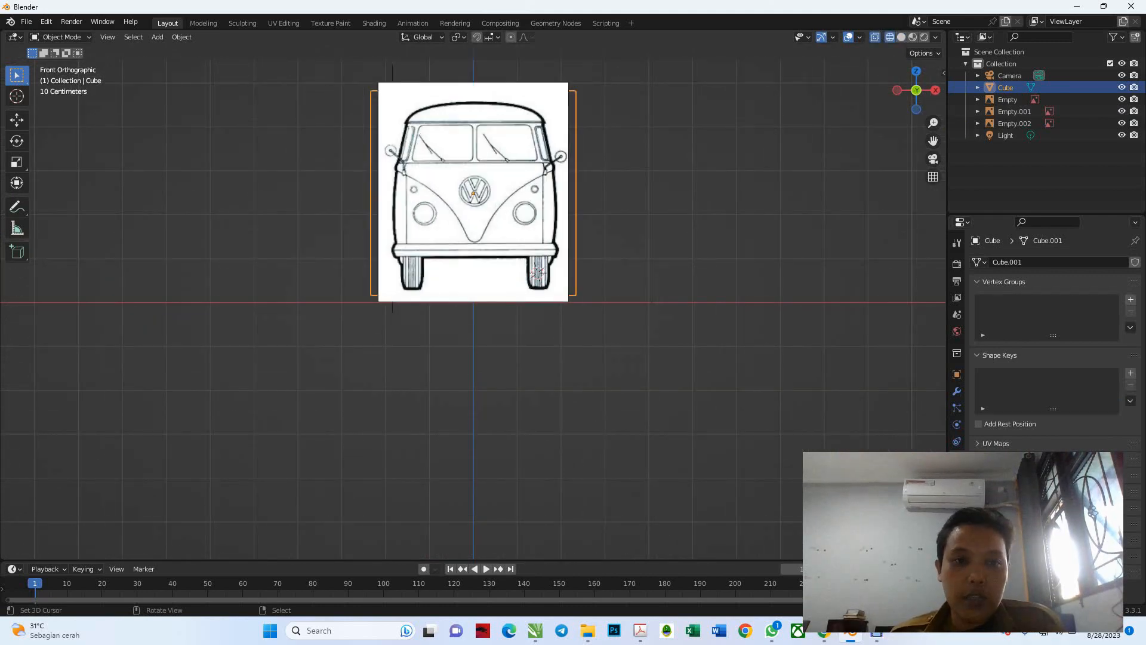
key(s)
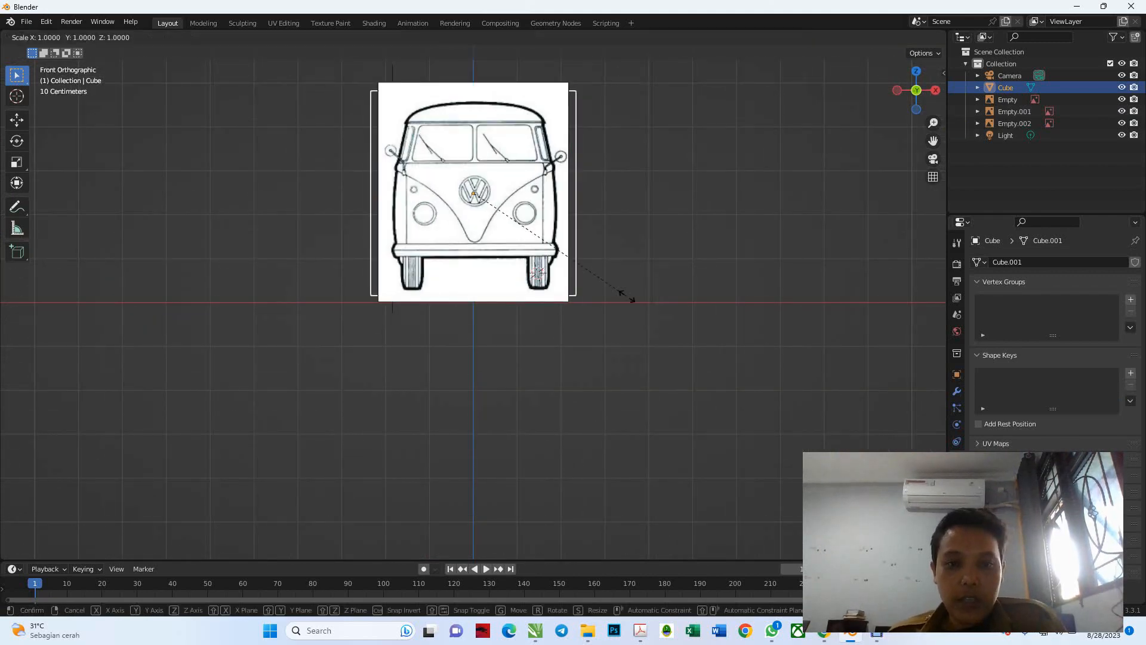
key(x)
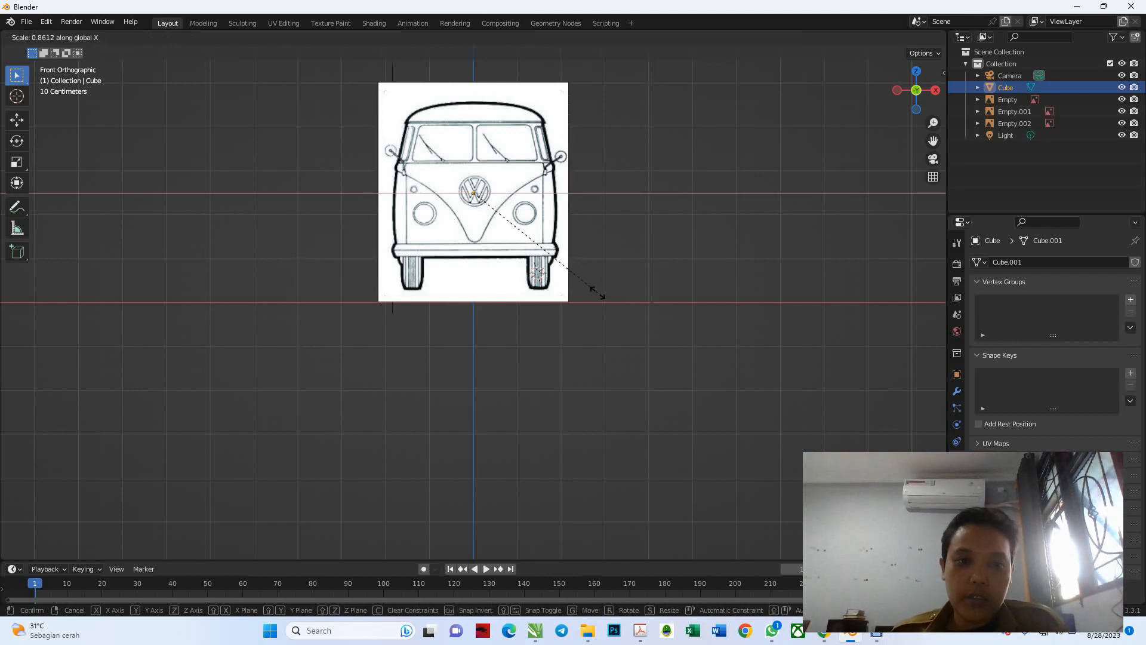
click(603, 294)
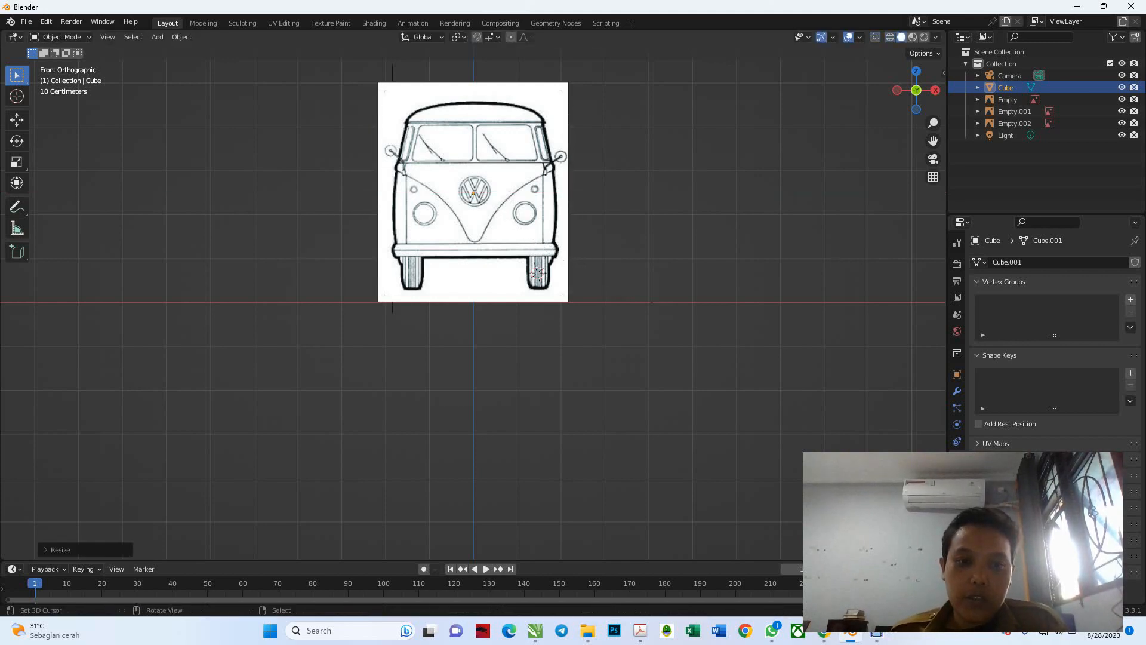
Step: Move the front-view image along Y closer to the front face of the cube
middle_drag(548, 250, 543, 340)
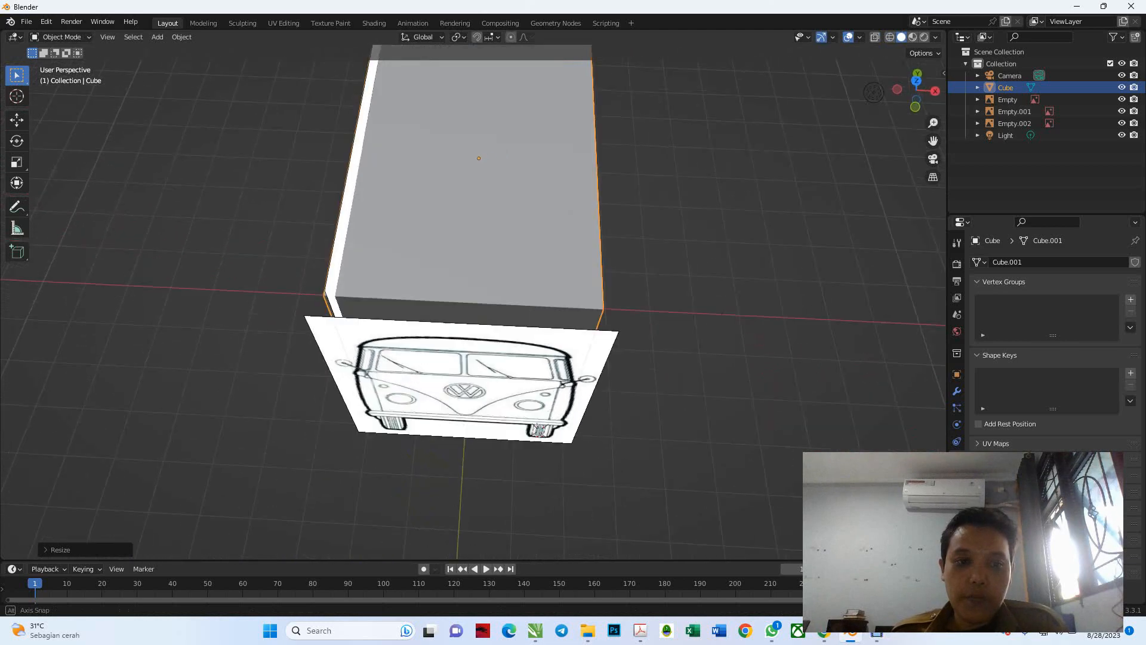
middle_drag(538, 428, 541, 427)
click(541, 427)
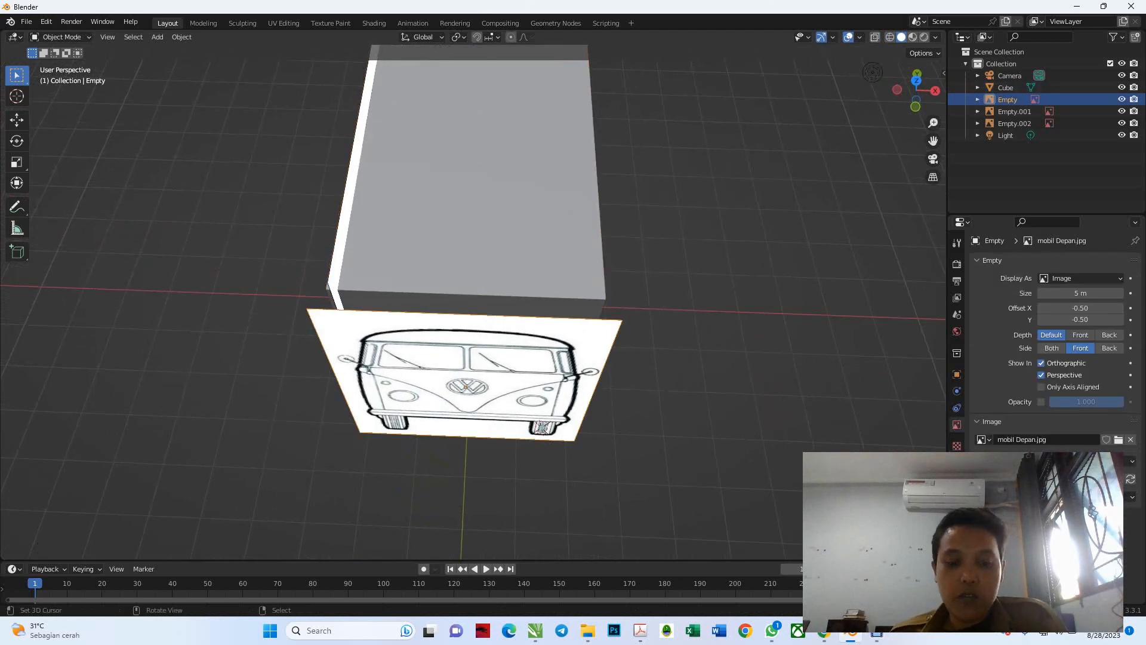
key(g)
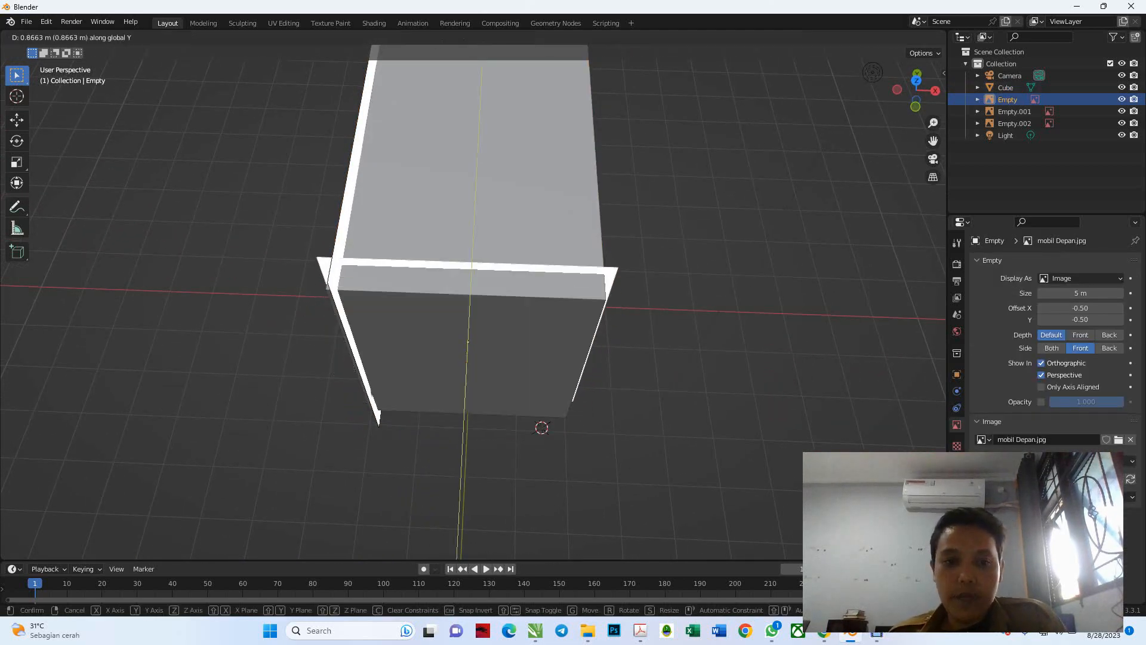
click(594, 339)
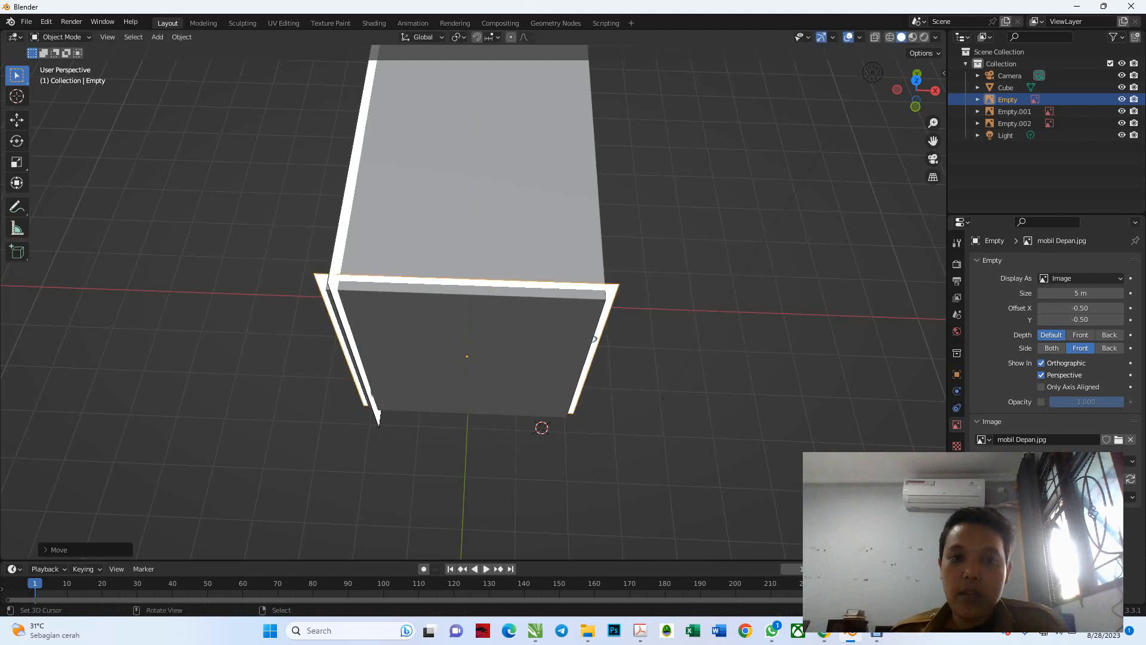
Step: Scale the cube by about 0.95 along X in the wireframe front view to match the width of the van drawing
click(592, 338)
key(shift+z)
alt+middle_drag(472, 298, 478, 299)
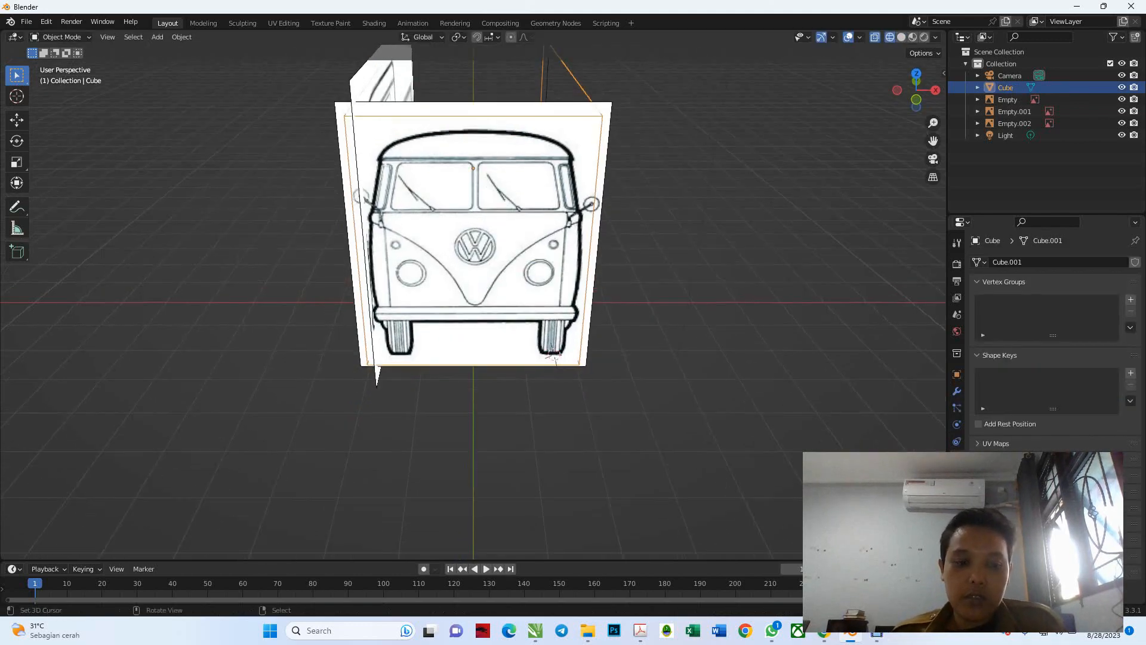
scroll(473, 251, up, 2)
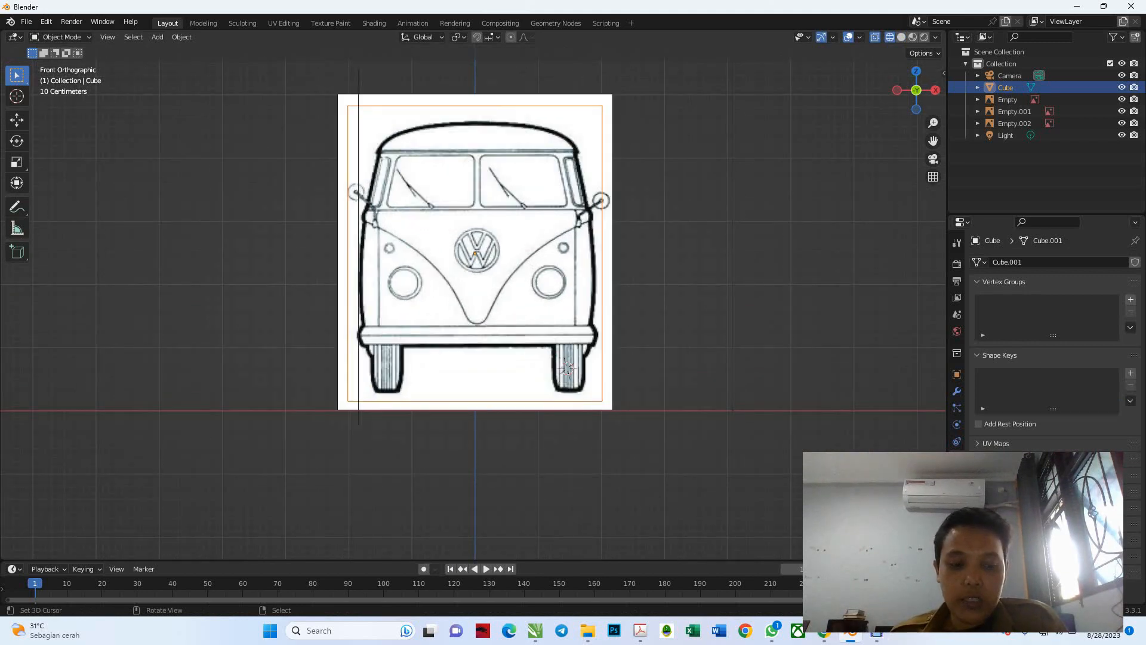
key(s)
key(x)
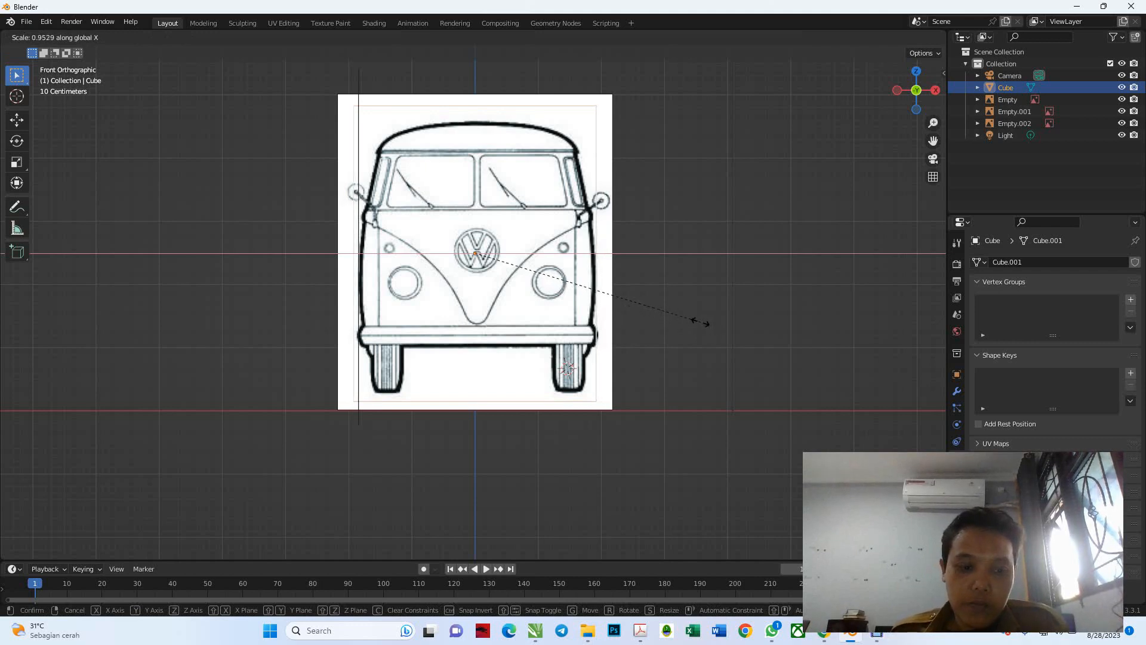
click(700, 322)
Step: Nudge the cube slightly along X to line it up with the van outline in the front-view image
key(g)
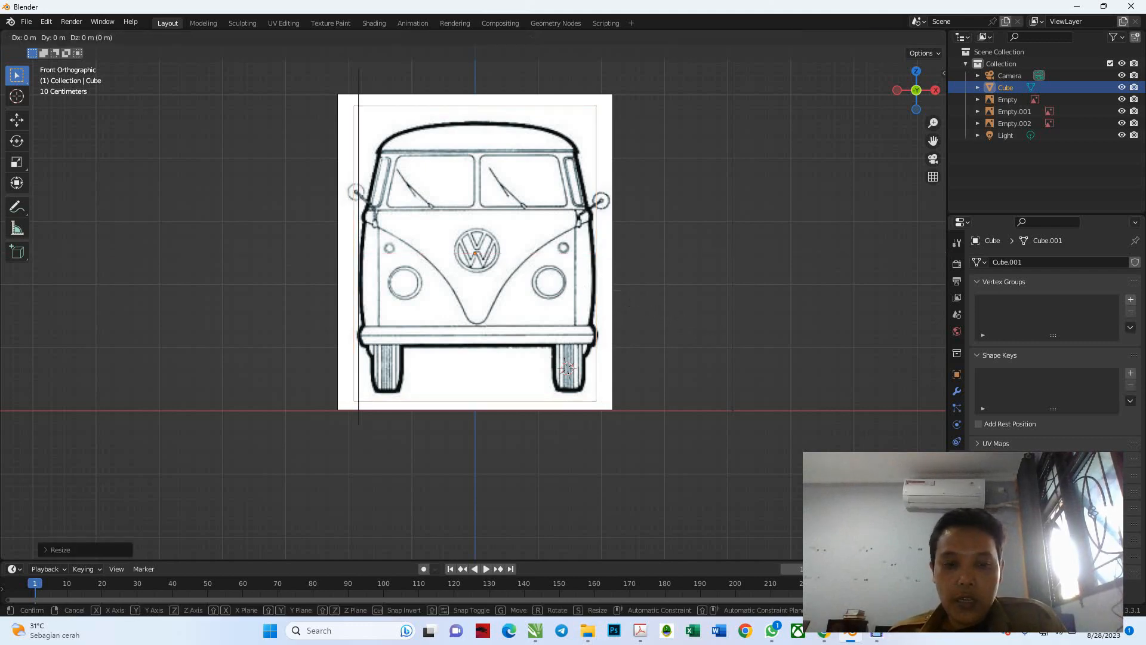
key(x)
click(701, 321)
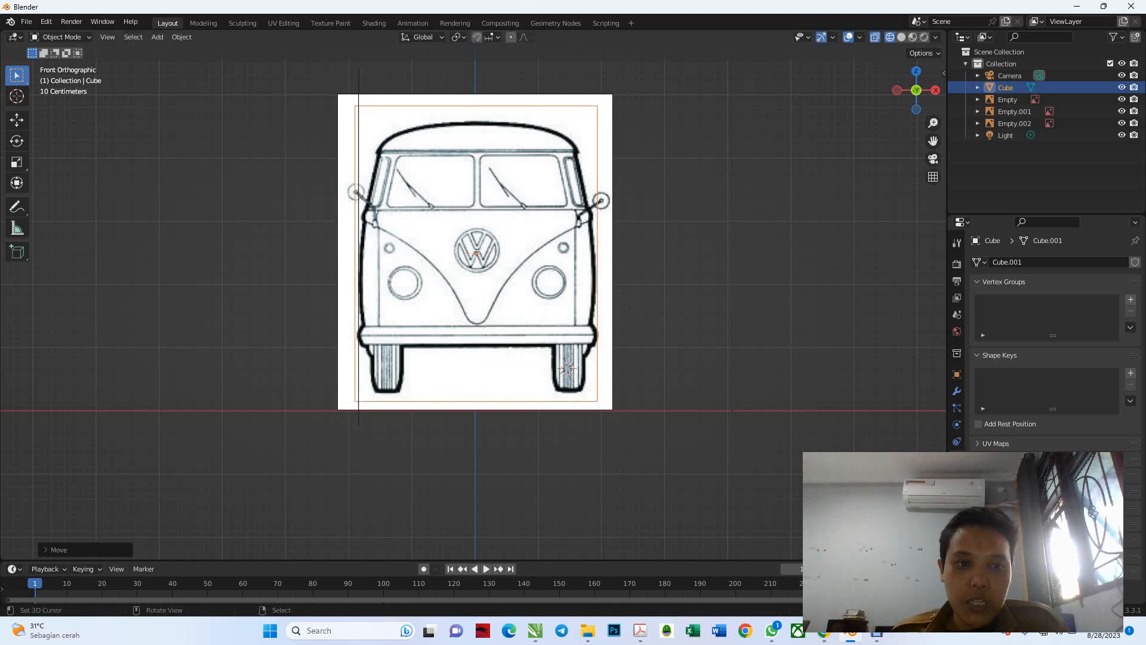
Step: Scale the cube by about 0.95 along Z in the front view and shift it slightly down to match the van's height
key(shift+z)
key(shift+z)
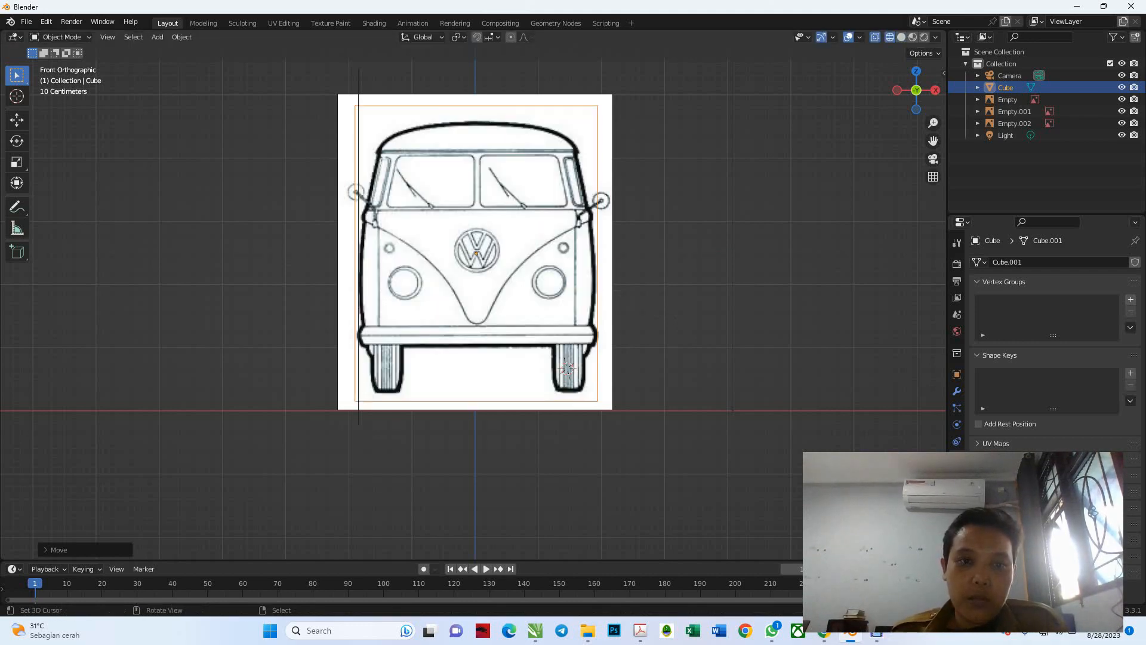
key(s)
key(z)
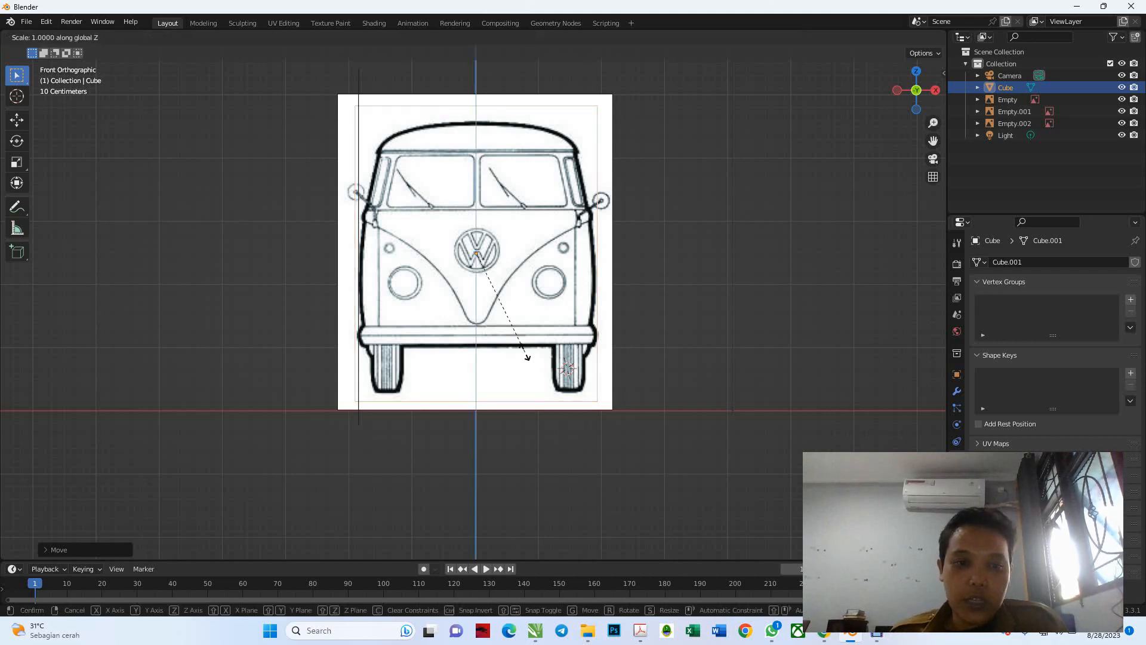
click(518, 346)
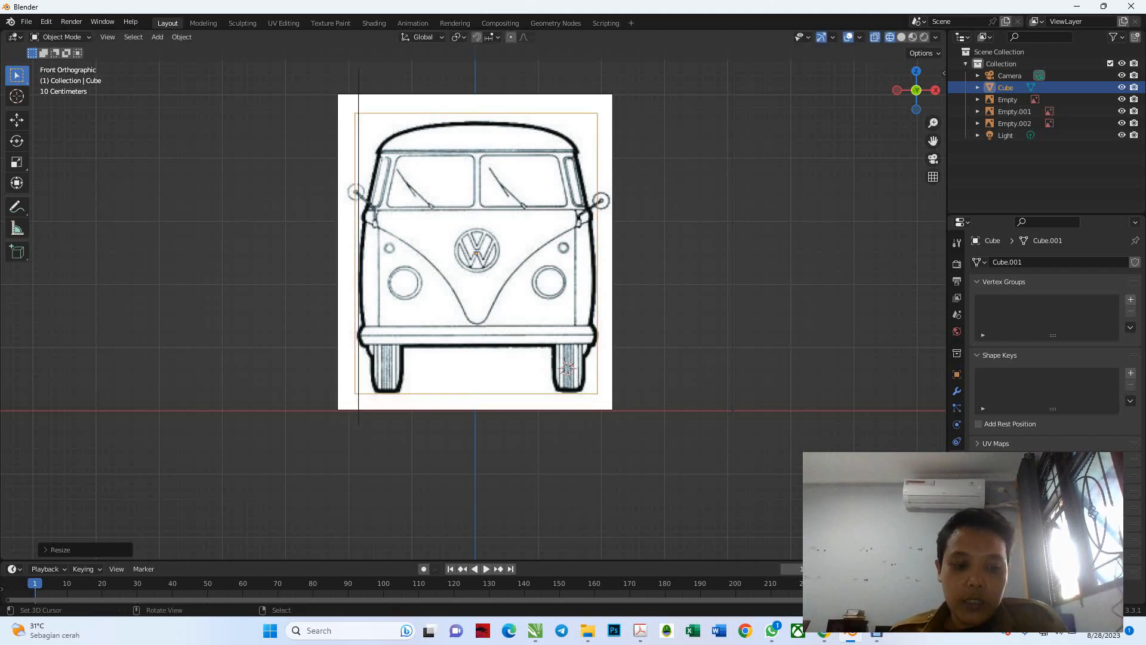
key(g)
key(z)
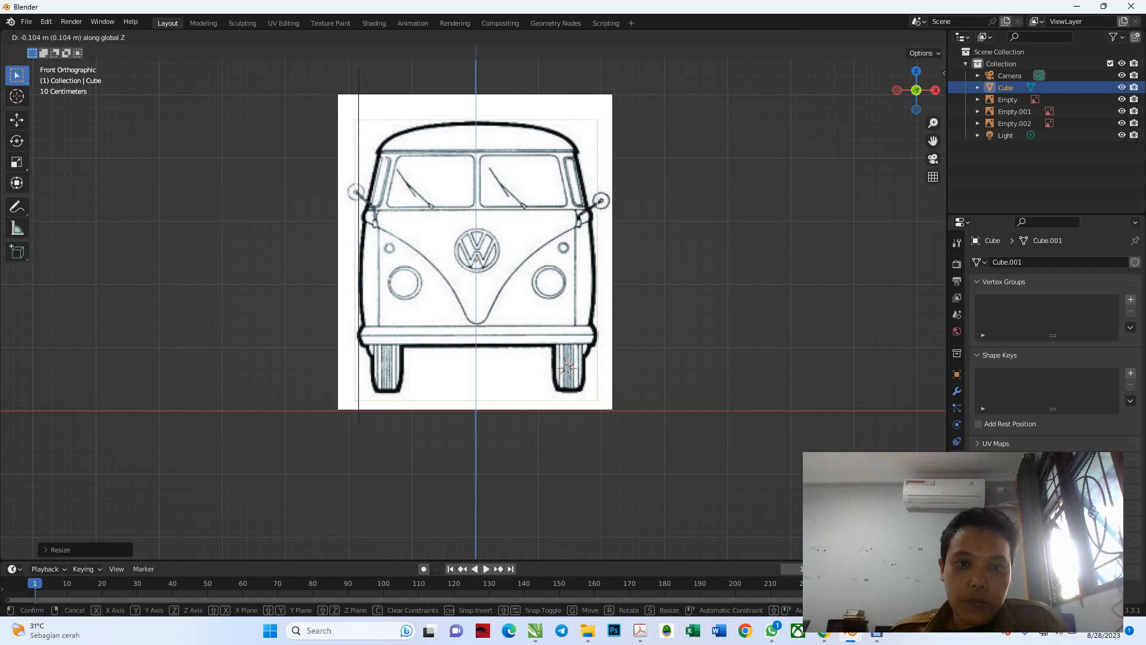
key(Return)
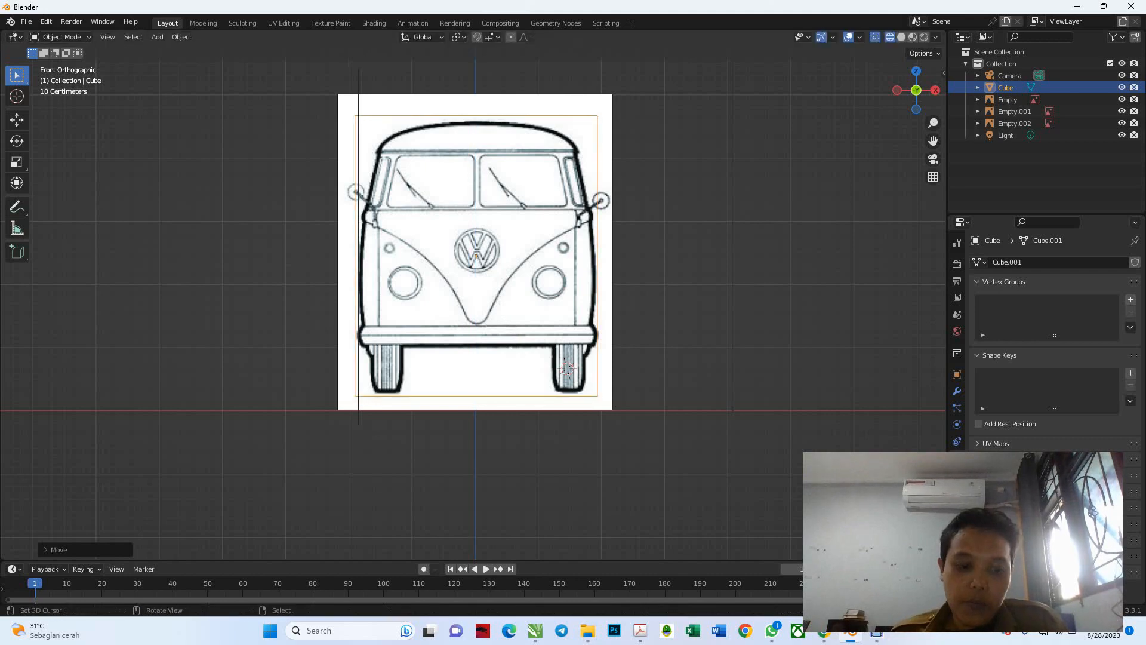
Step: Refine the cube's height with Z scales of about 0.98 and 0.99, nudging it down about 0.02 m to meet the tyre bottoms
key(s)
key(z)
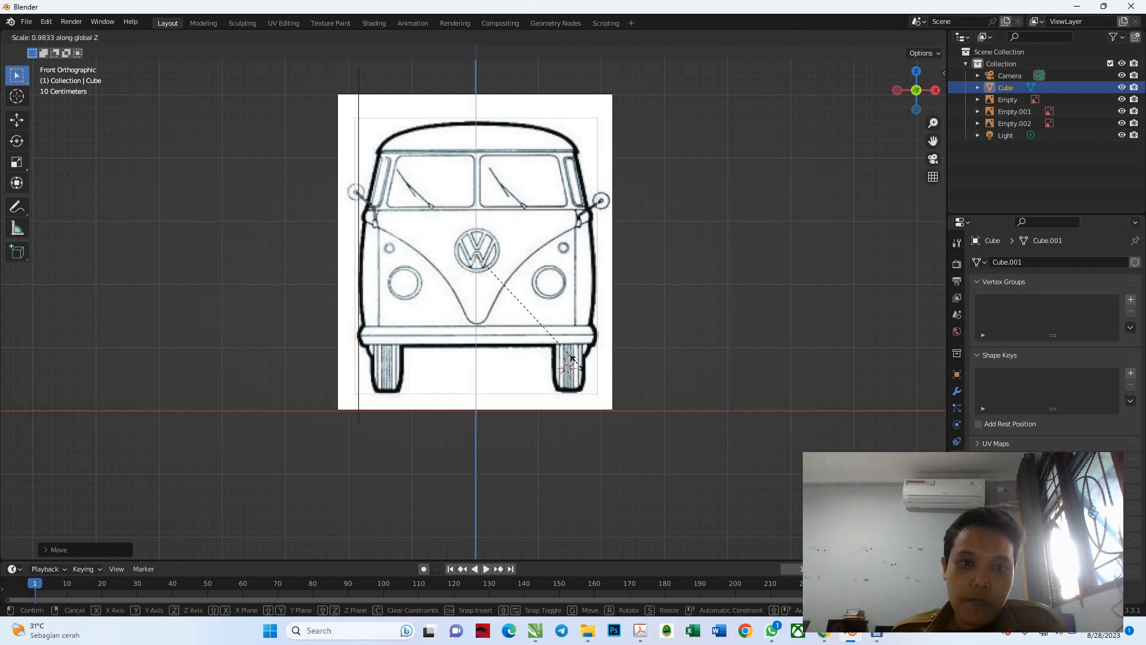
key(Return)
key(g)
key(z)
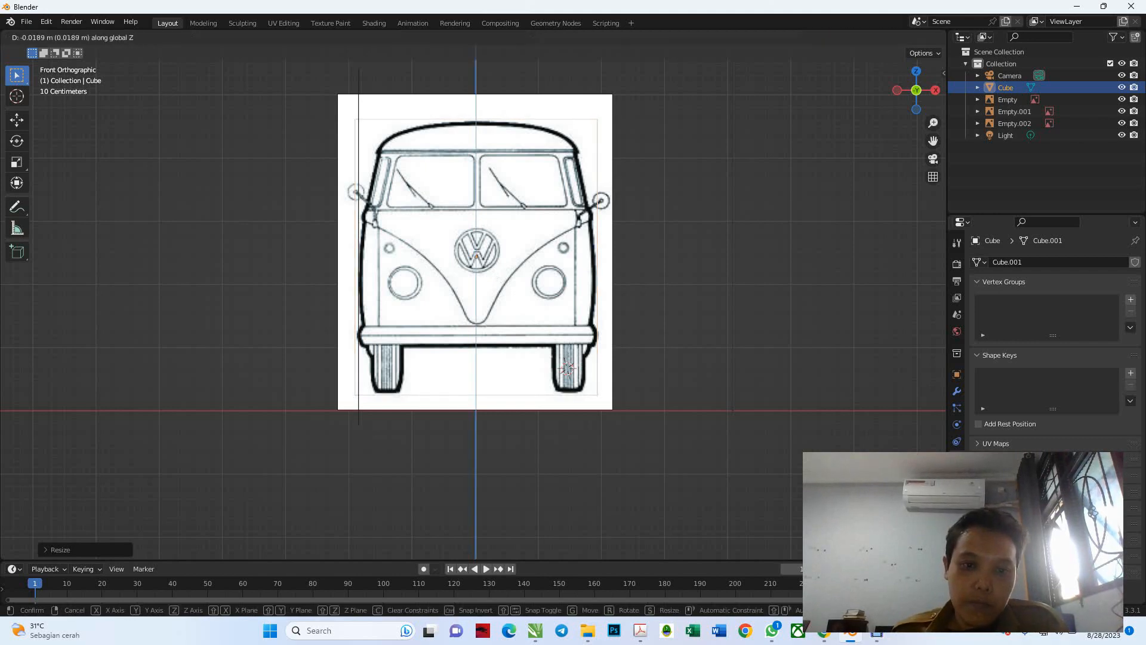
key(Return)
key(s)
key(z)
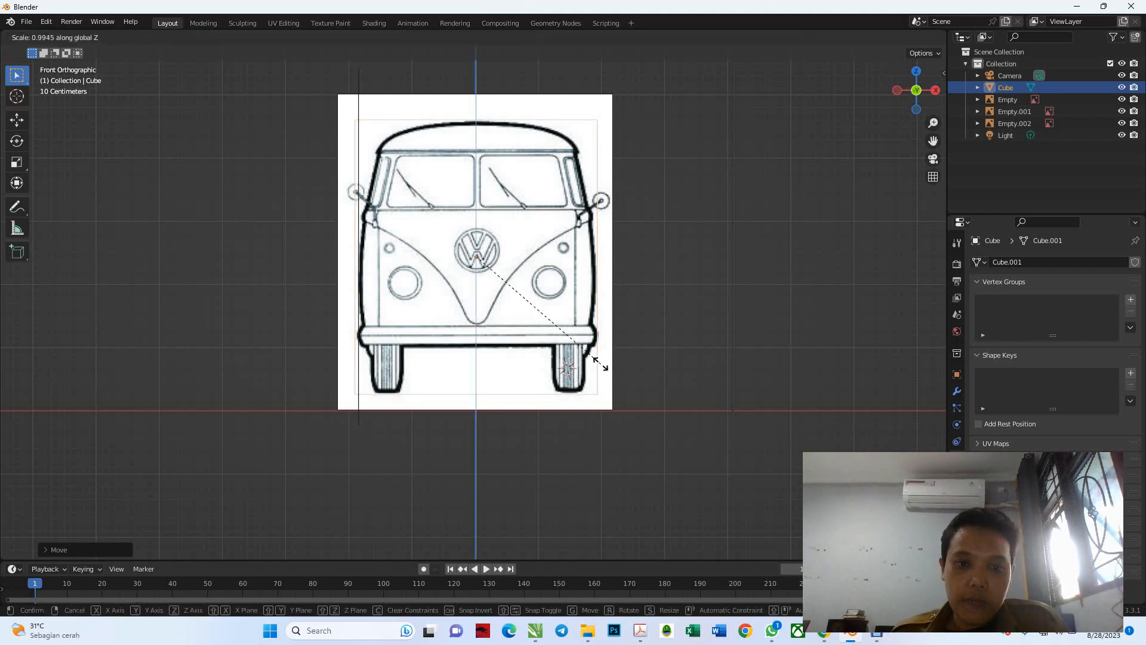
key(Return)
Step: Add a vertical loop cut around the cube and slide it to the cab's rear wall in the right side view
key(shift+z)
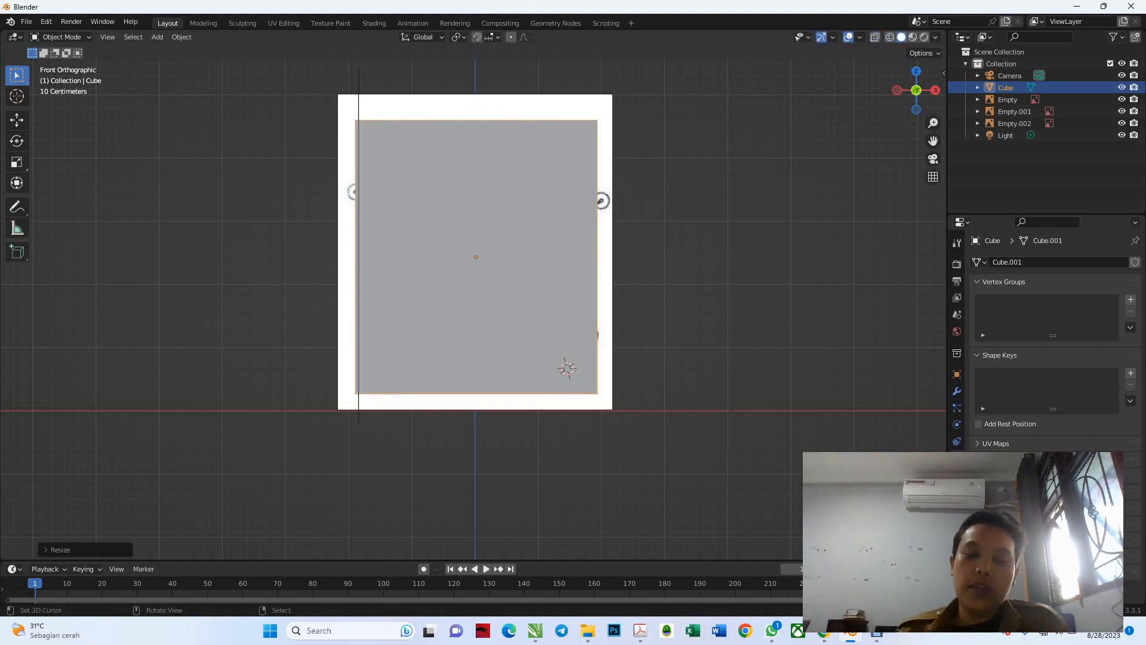
mouse_move(475, 283)
middle_down()
mouse_move(409, 313)
mouse_move(382, 347)
middle_up()
scroll(475, 302, down, 4)
middle_drag(475, 301, 427, 215)
key(alt+z)
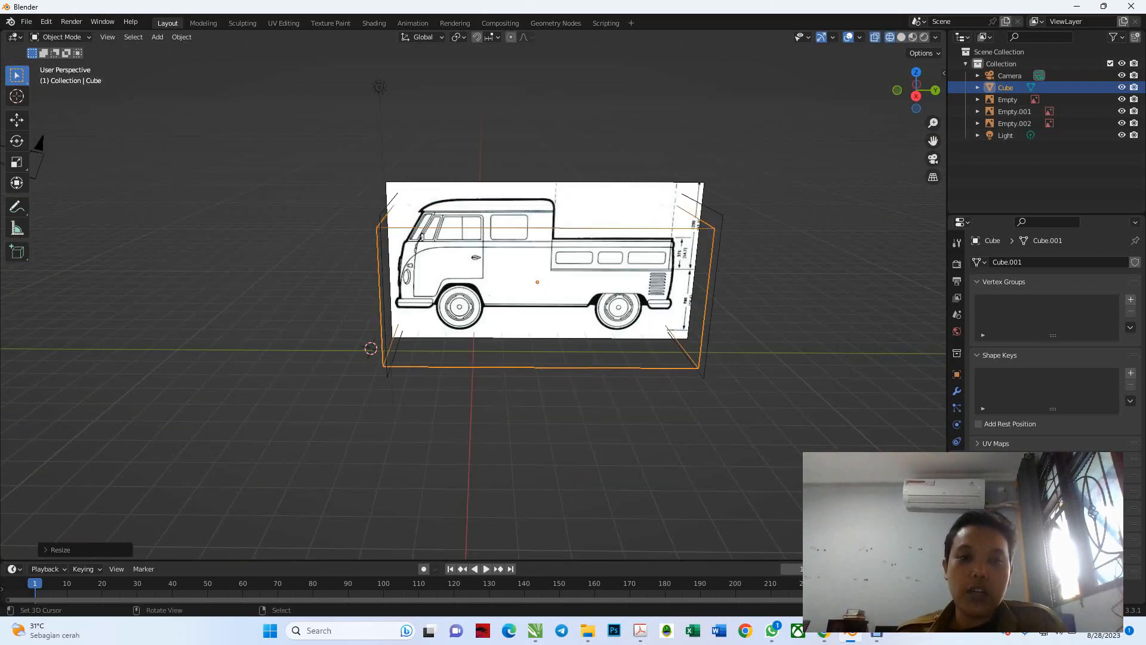
key(KP_3)
scroll(472, 286, up, 3)
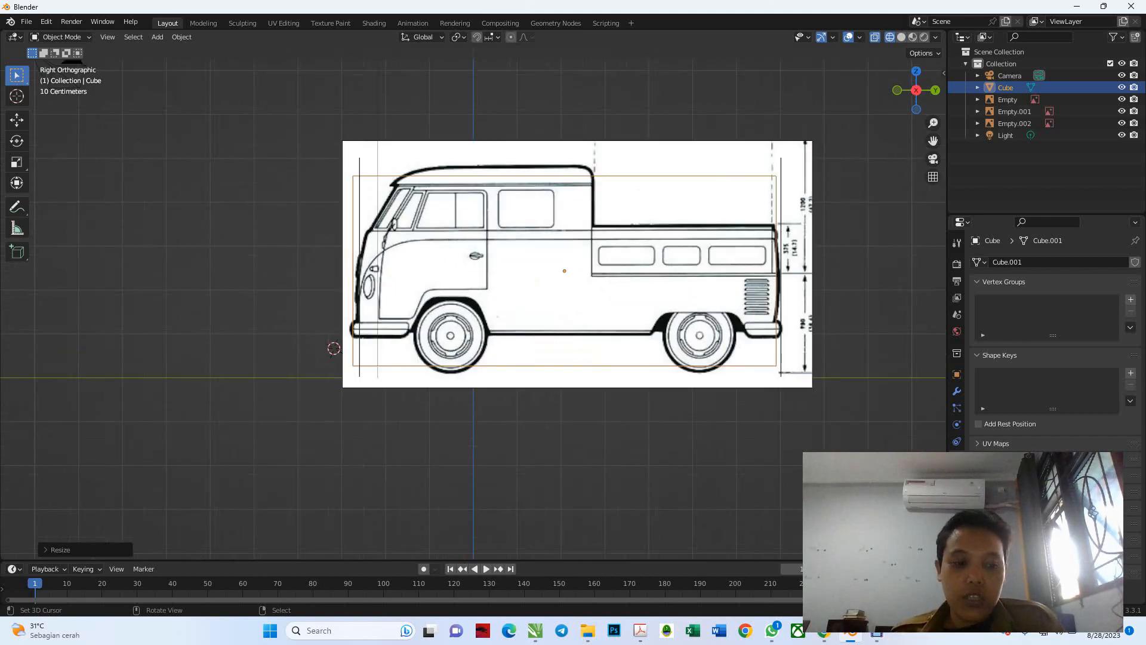
key(Tab)
key(ctrl+r)
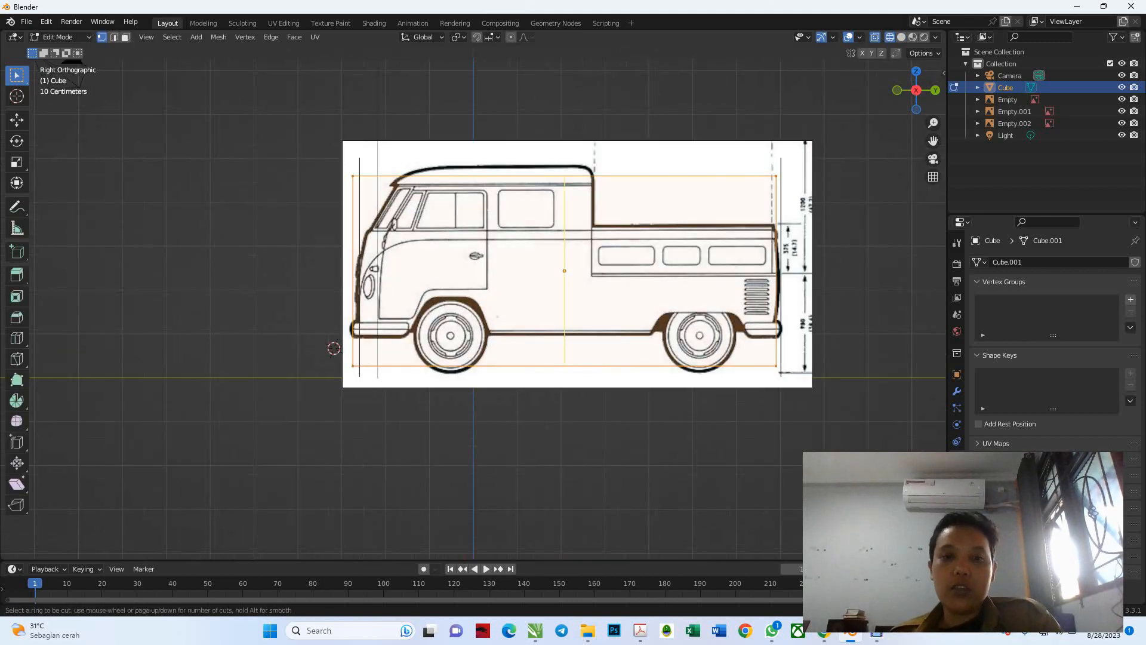
click(594, 190)
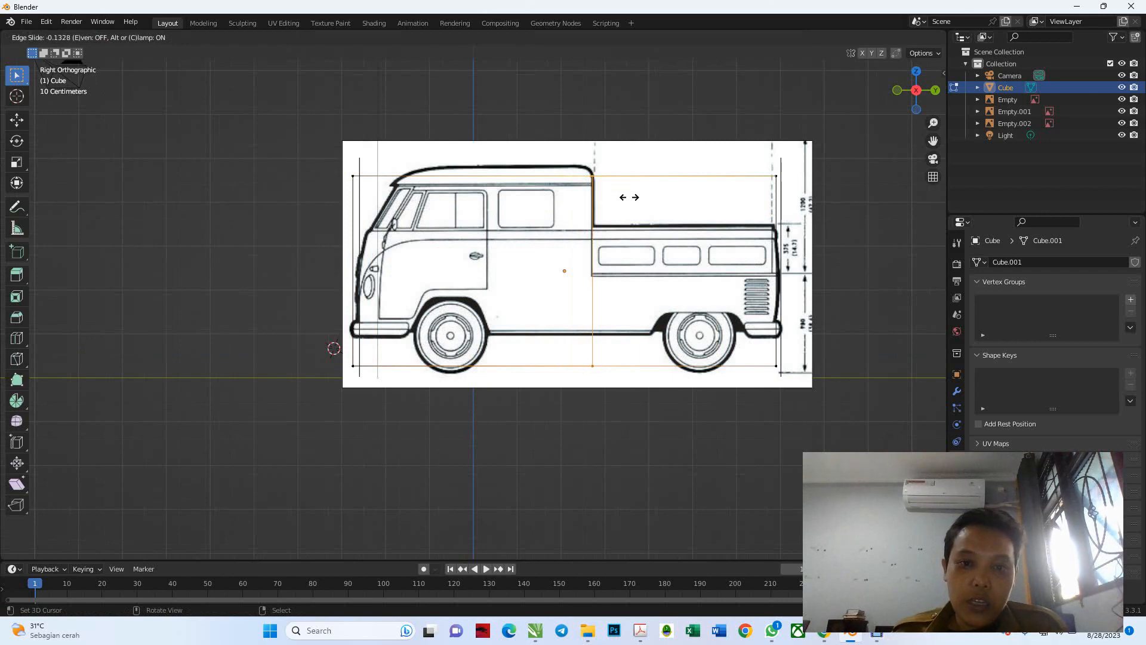
click(628, 197)
key(Tab)
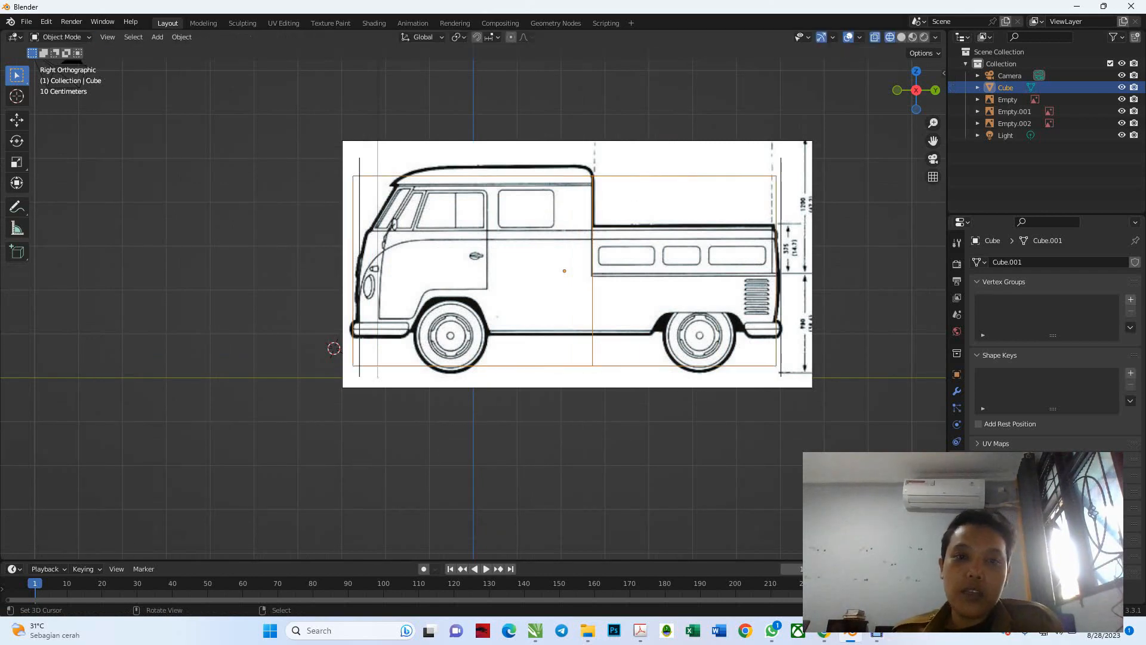
Step: Scale the side-view blueprint image uniformly to about 0.93 so the van's height fits the cube
right_click(629, 197)
key(shift+z)
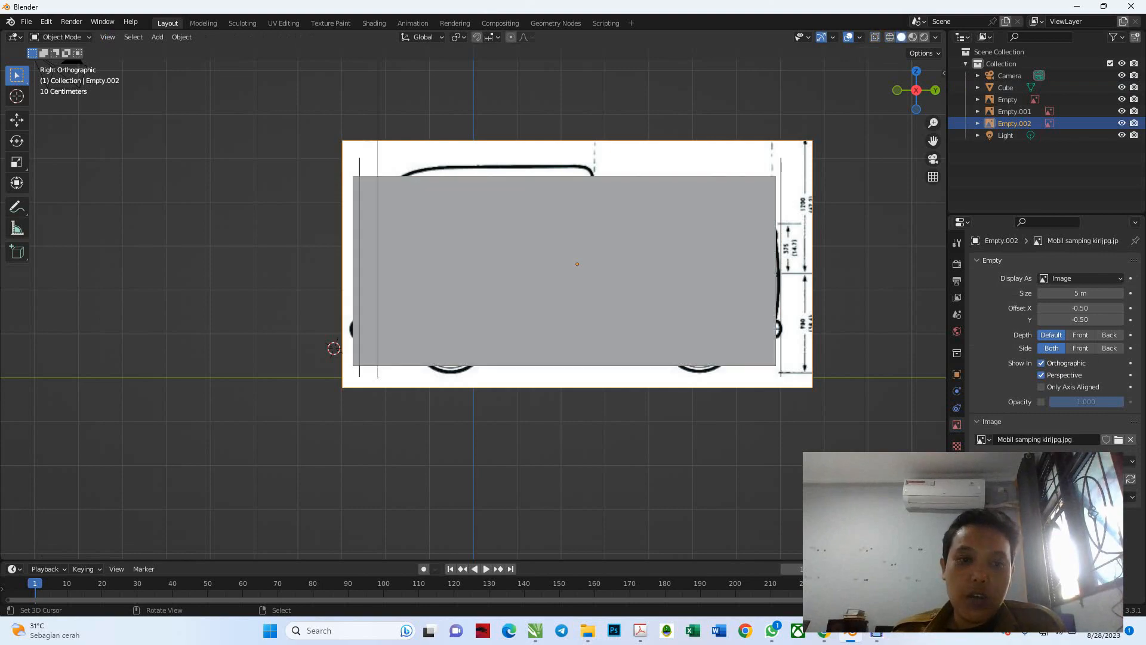
mouse_move(628, 197)
middle_down()
mouse_move(725, 217)
mouse_move(660, 197)
mouse_move(628, 204)
middle_up()
key(shift+z)
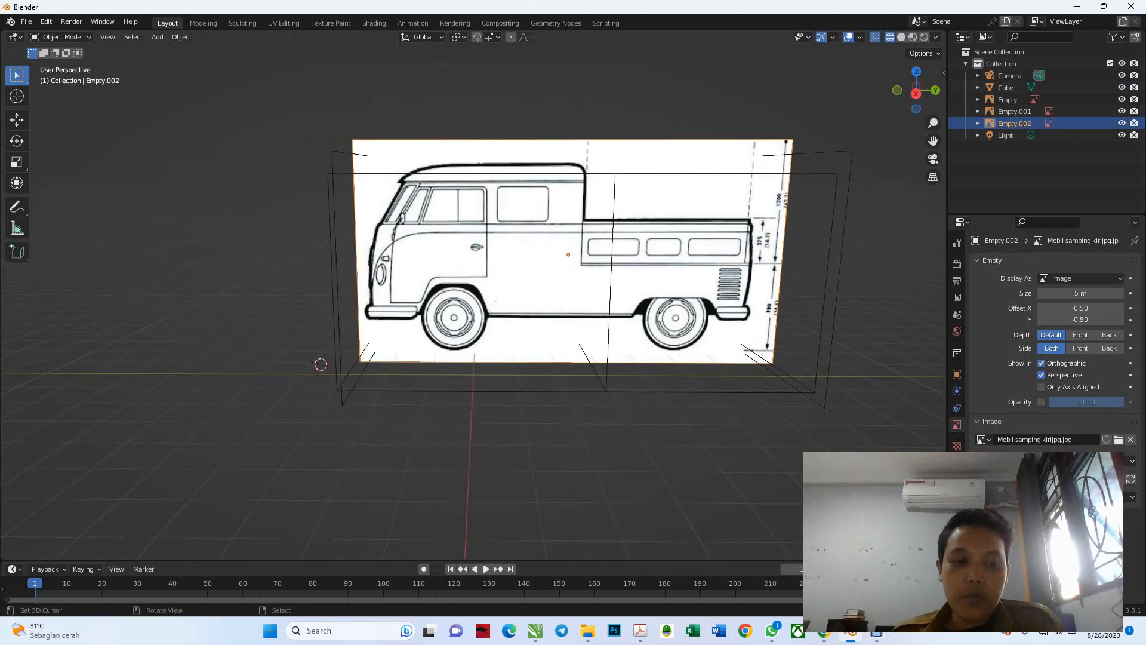
key(KP_3)
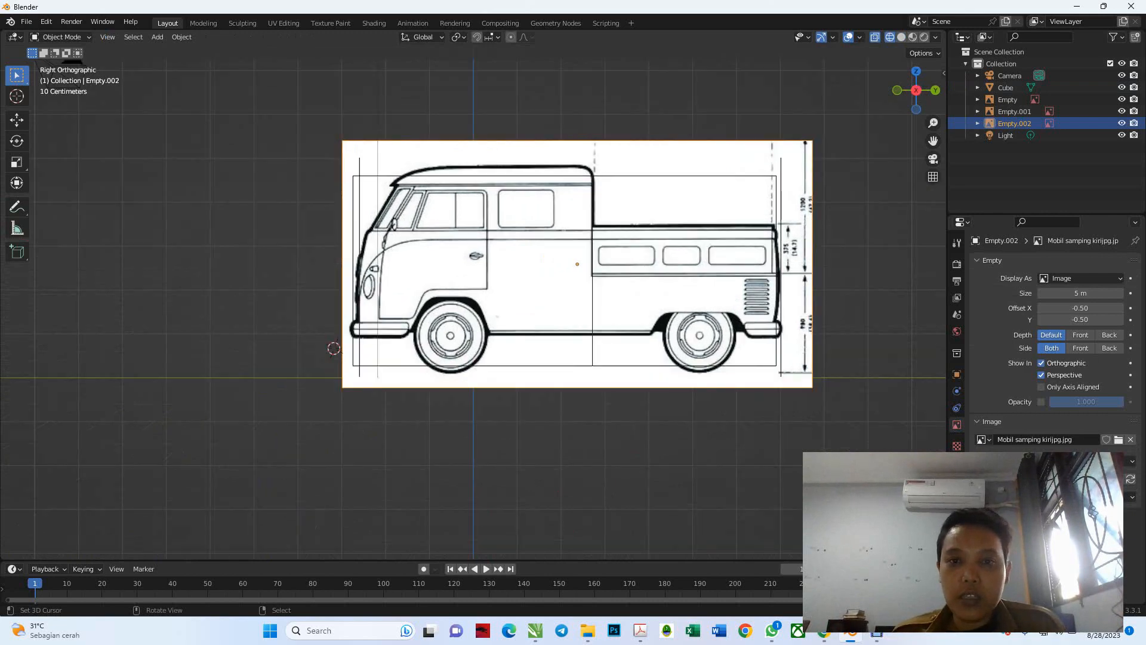
key(s)
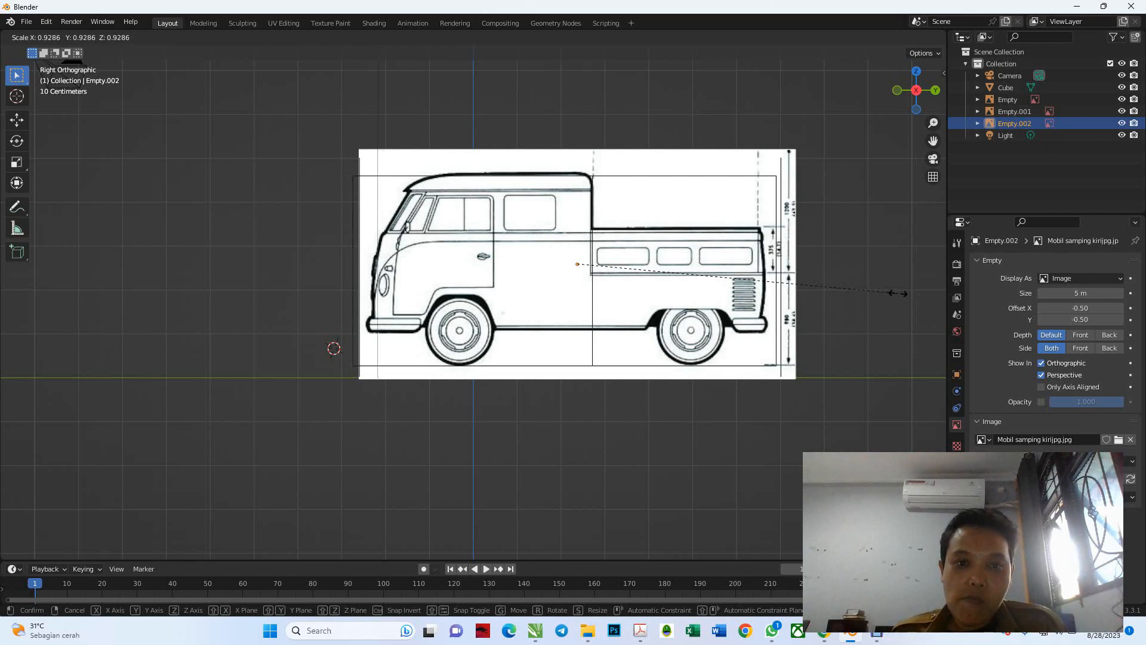
click(894, 293)
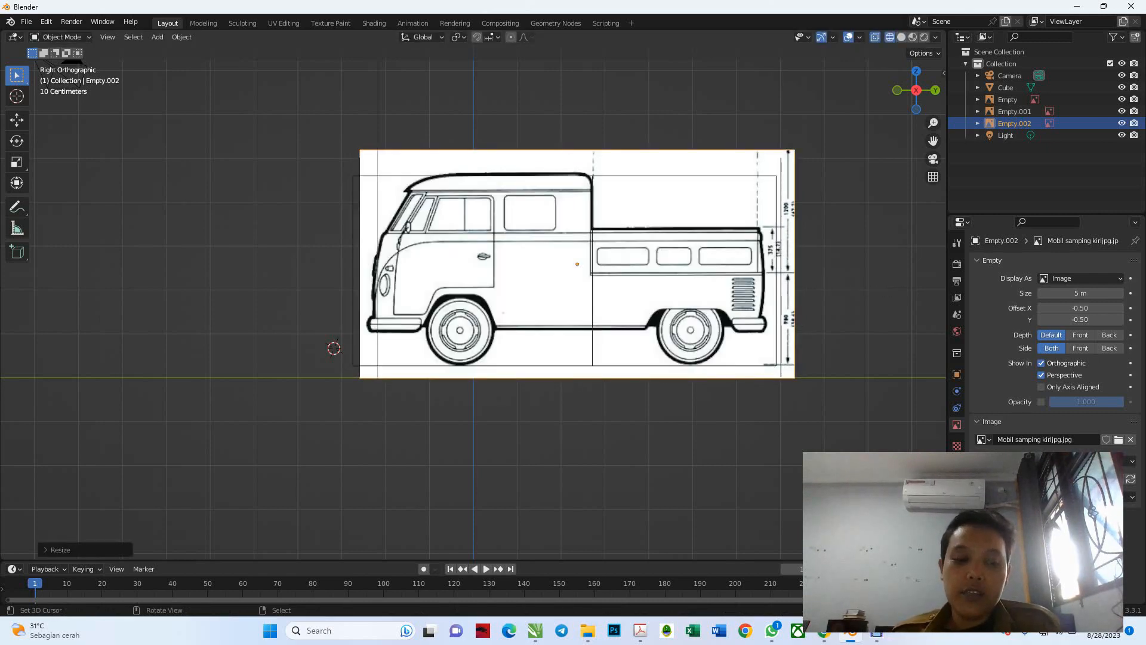
Step: Open the cube's mesh in Edit Mode and switch to edge selection
key(shift+z)
middle_drag(543, 238, 567, 289)
click(543, 216)
key(Tab)
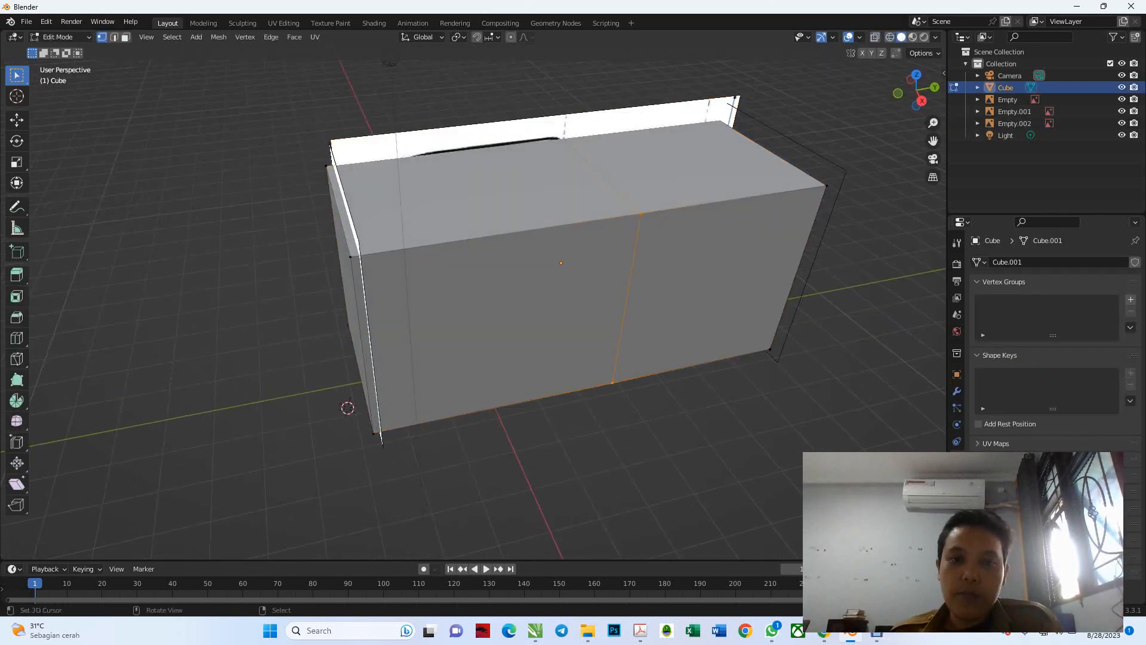
key(KP_3)
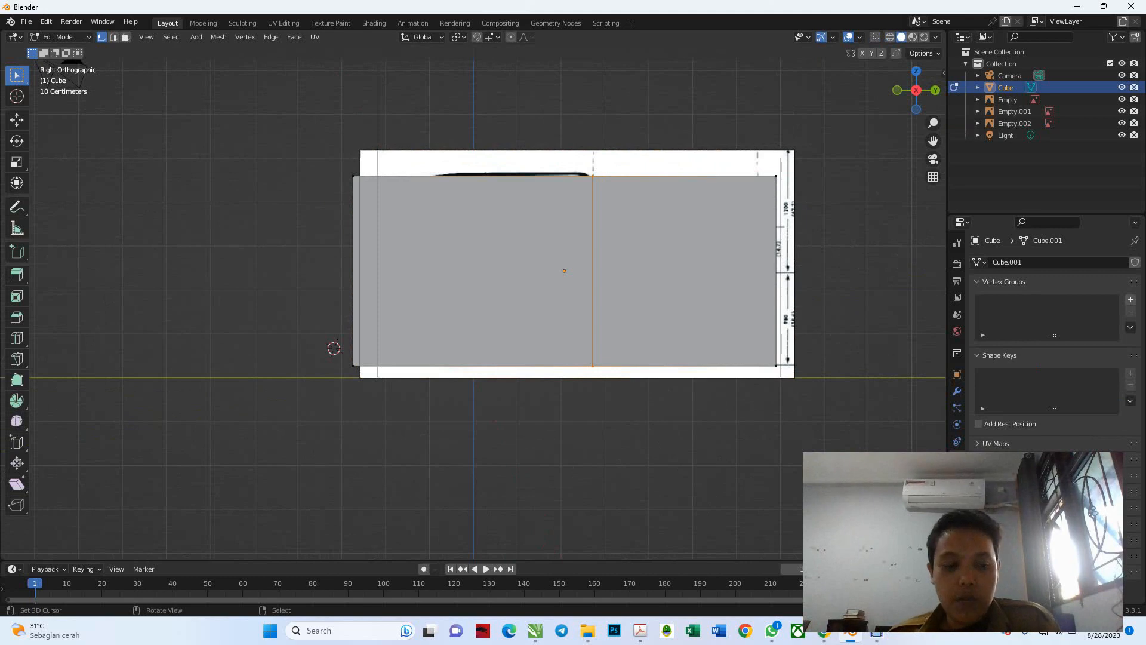
key(alt+z)
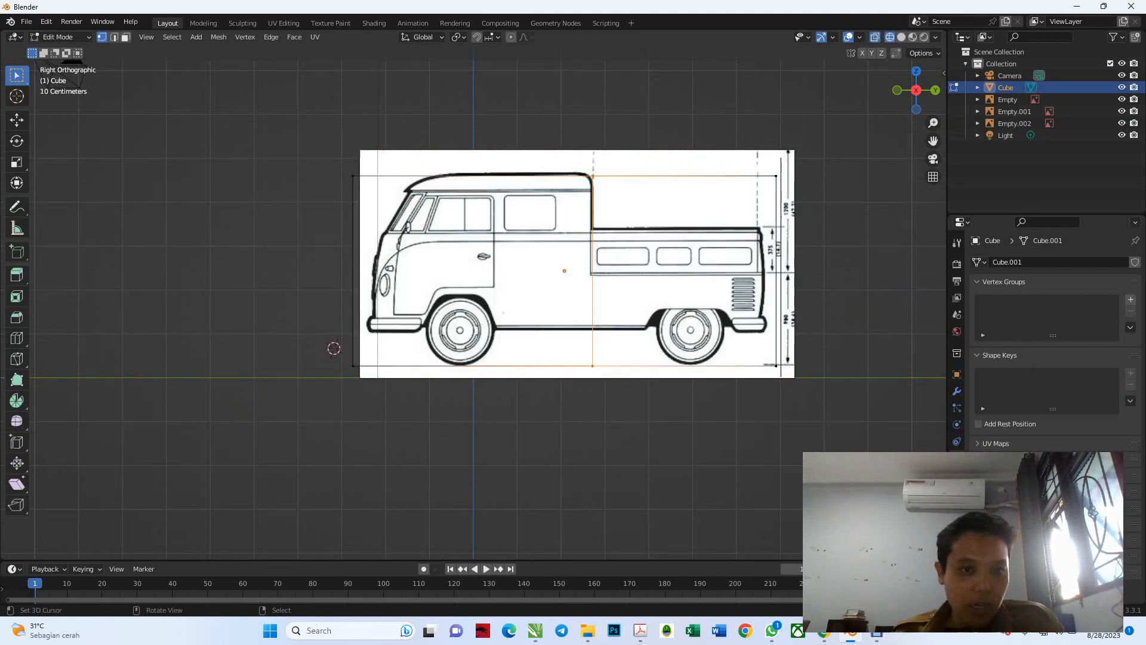
middle_drag(564, 271, 586, 314)
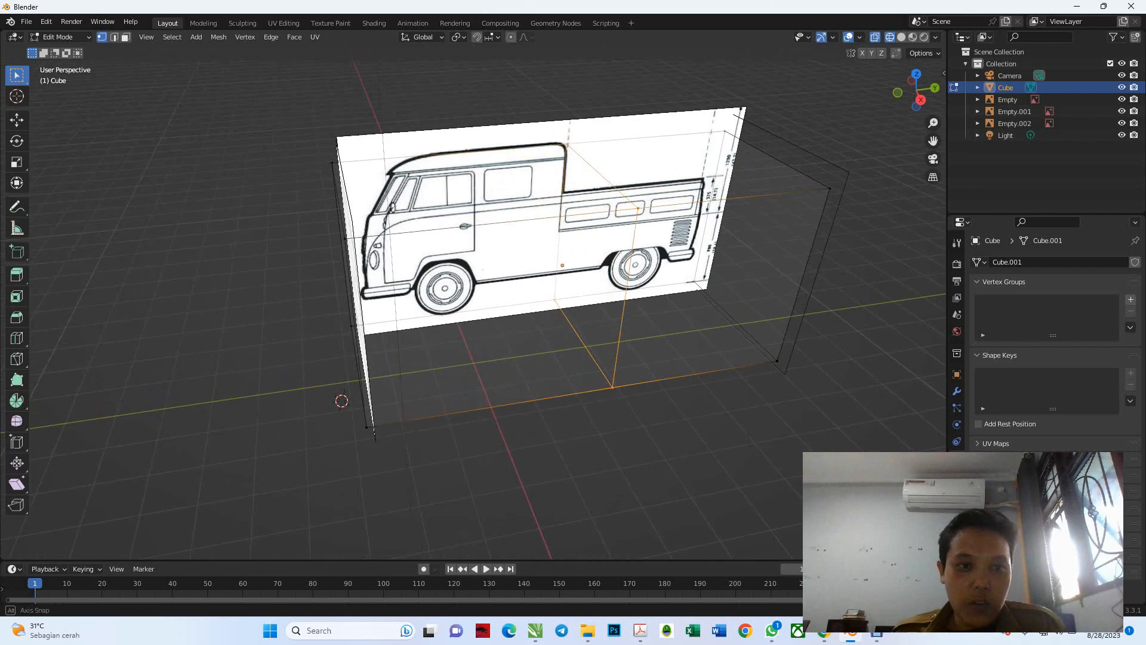
key(Tab)
key(Tab)
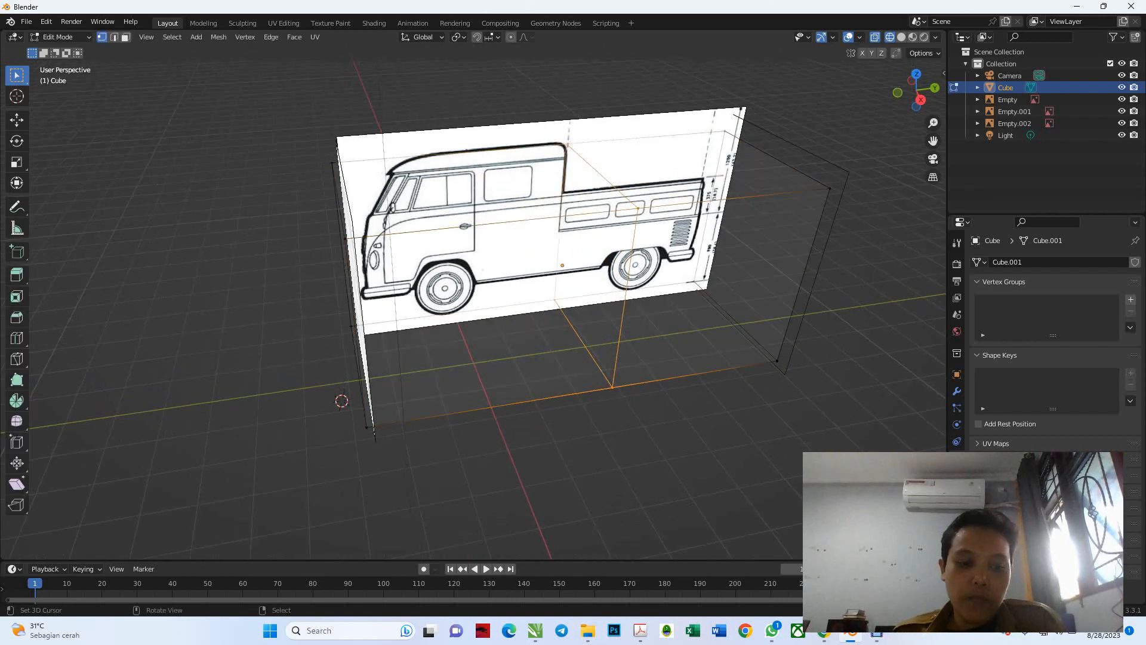
key(shift+z)
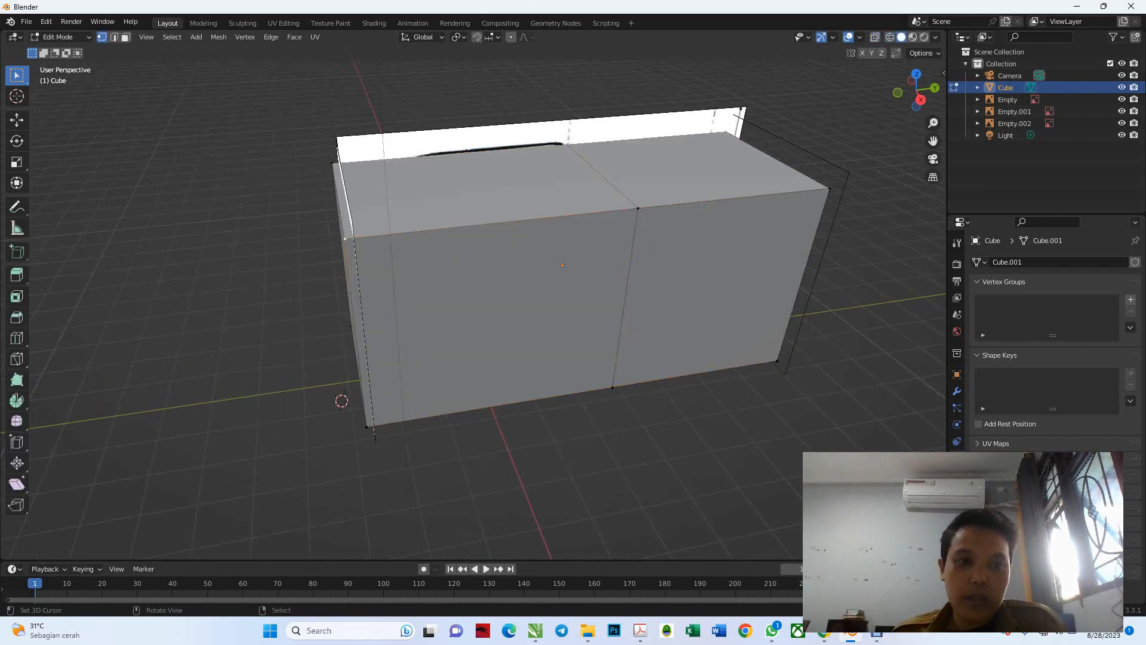
click(114, 37)
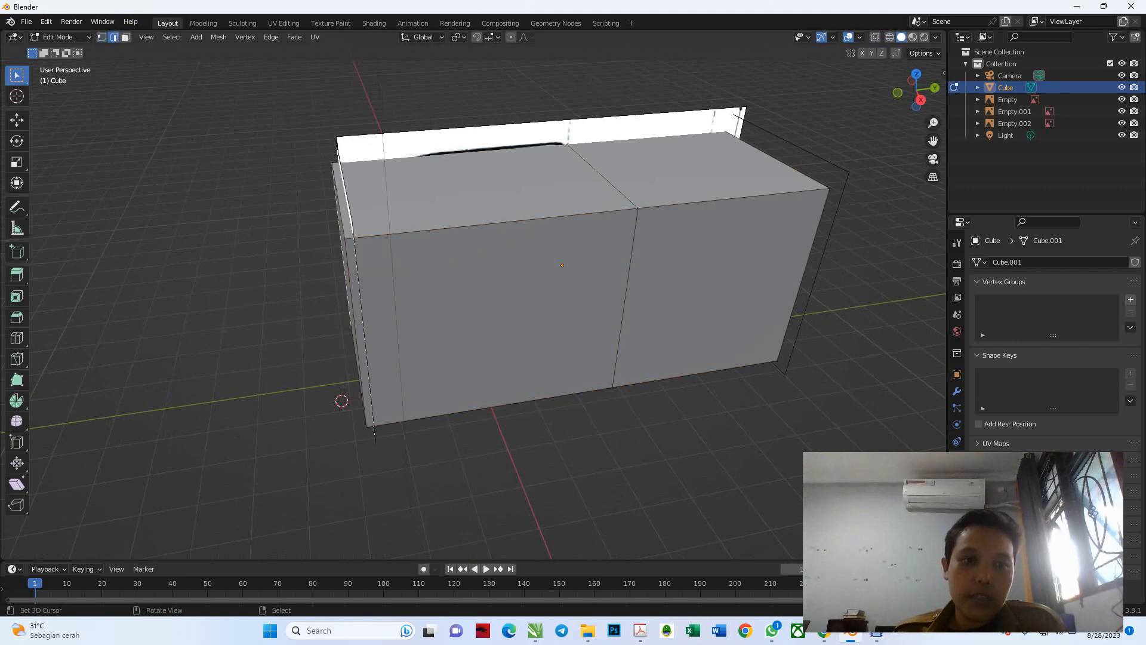
Step: Add a horizontal loop cut around the cube and slide it up to the line just below the side windows
key(KP_3)
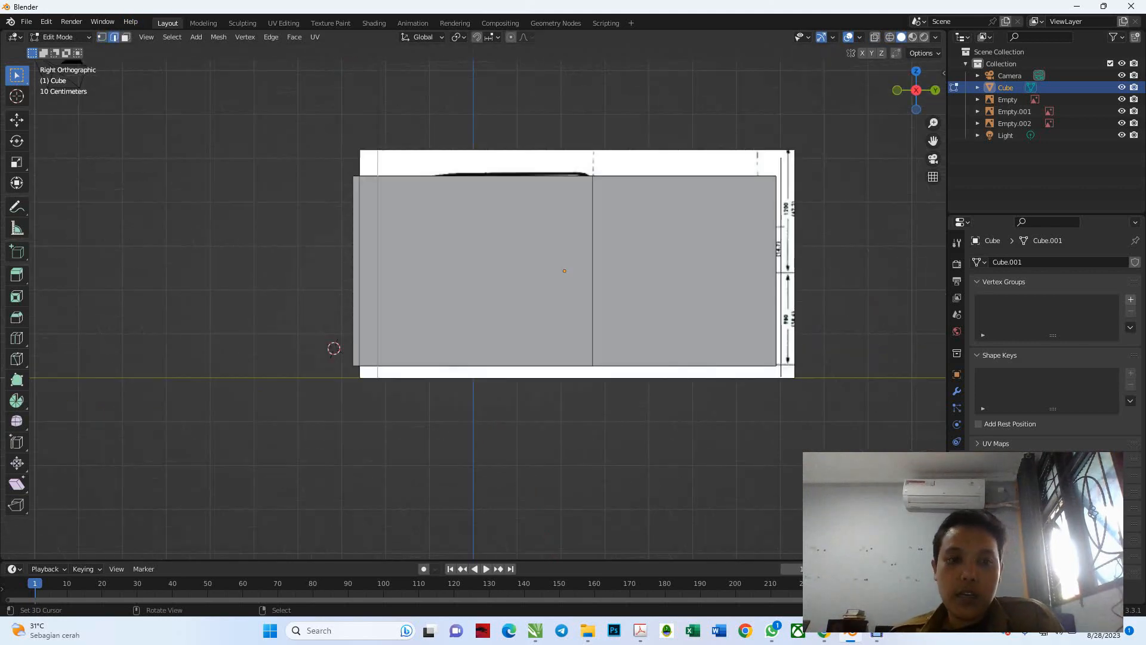
key(alt+z)
key(ctrl+r)
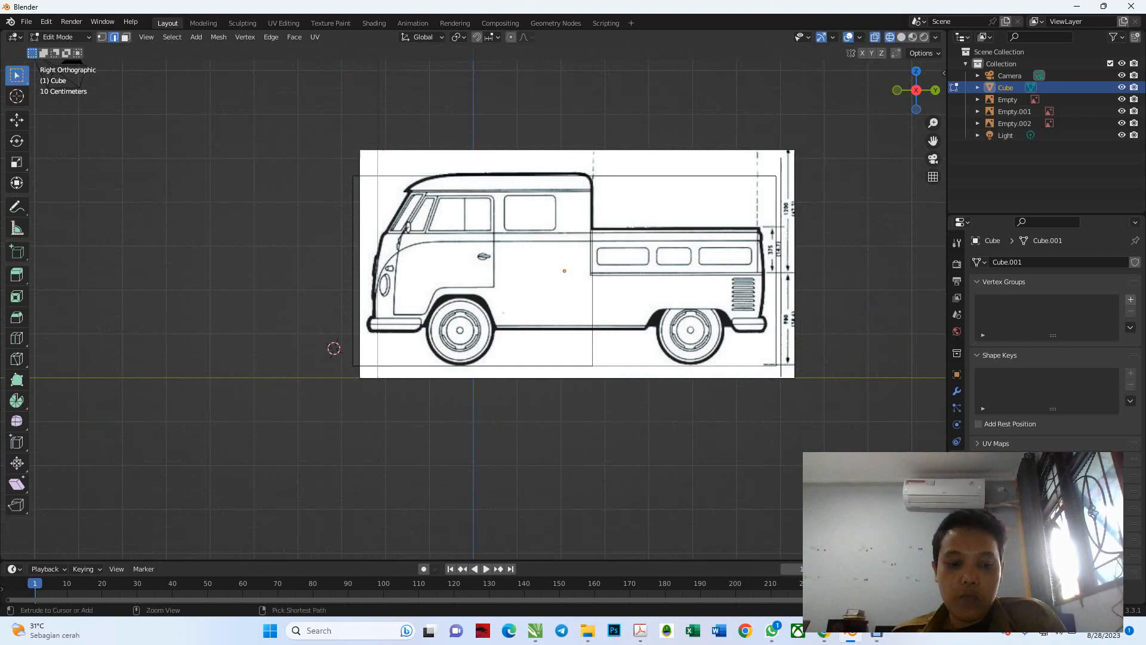
click(566, 223)
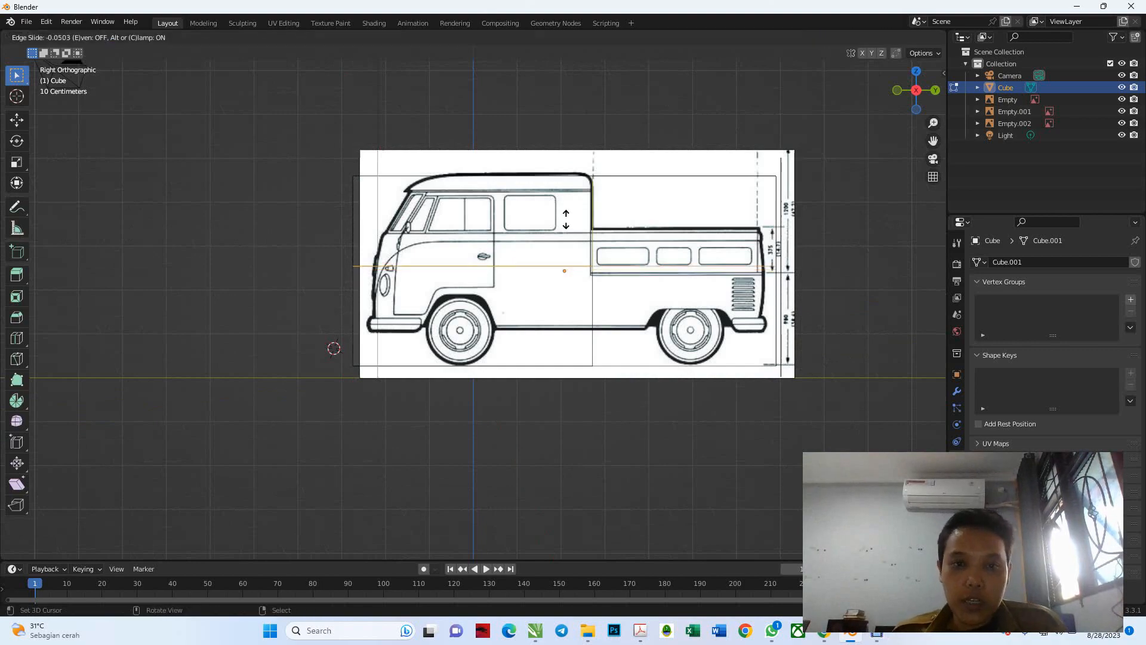
click(567, 188)
middle_drag(567, 188, 610, 232)
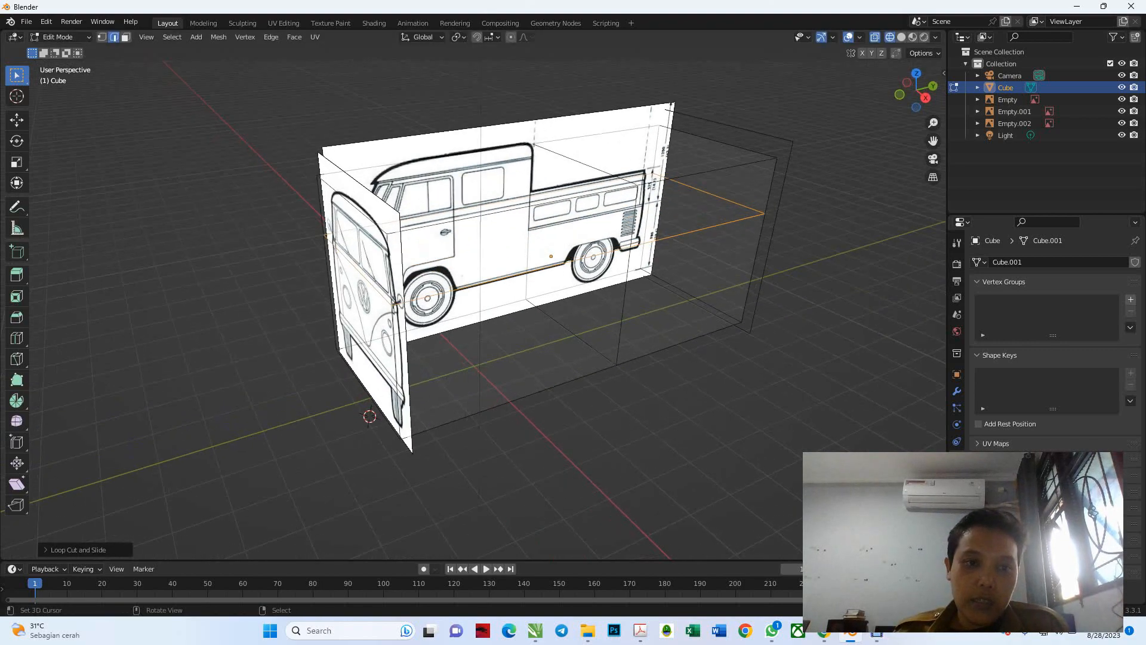
key(alt+z)
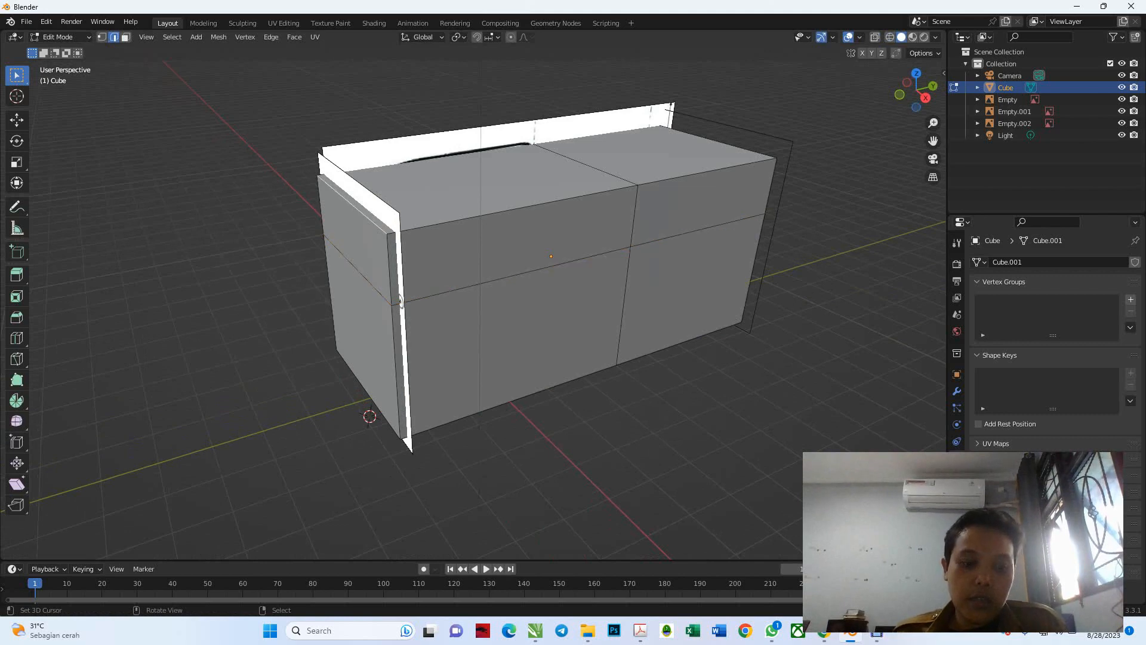
Step: Move the cube's upper front edge back about 1.63 m along Y and up about 0.03 m to form the windshield slope
key(KP_3)
key(alt+z)
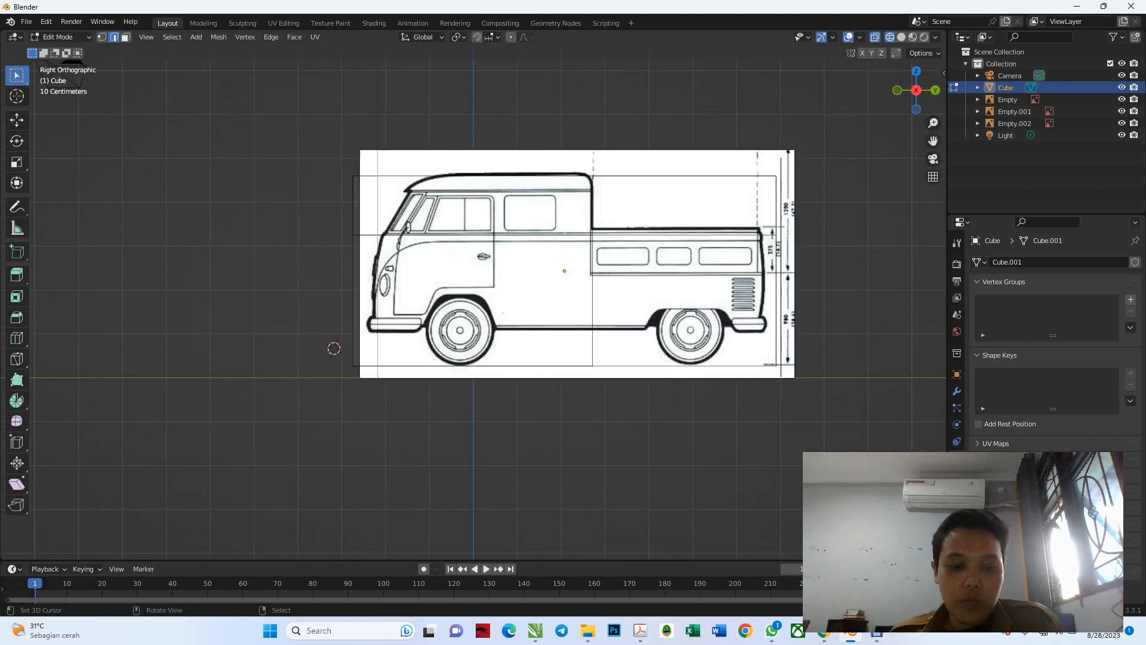
key(g)
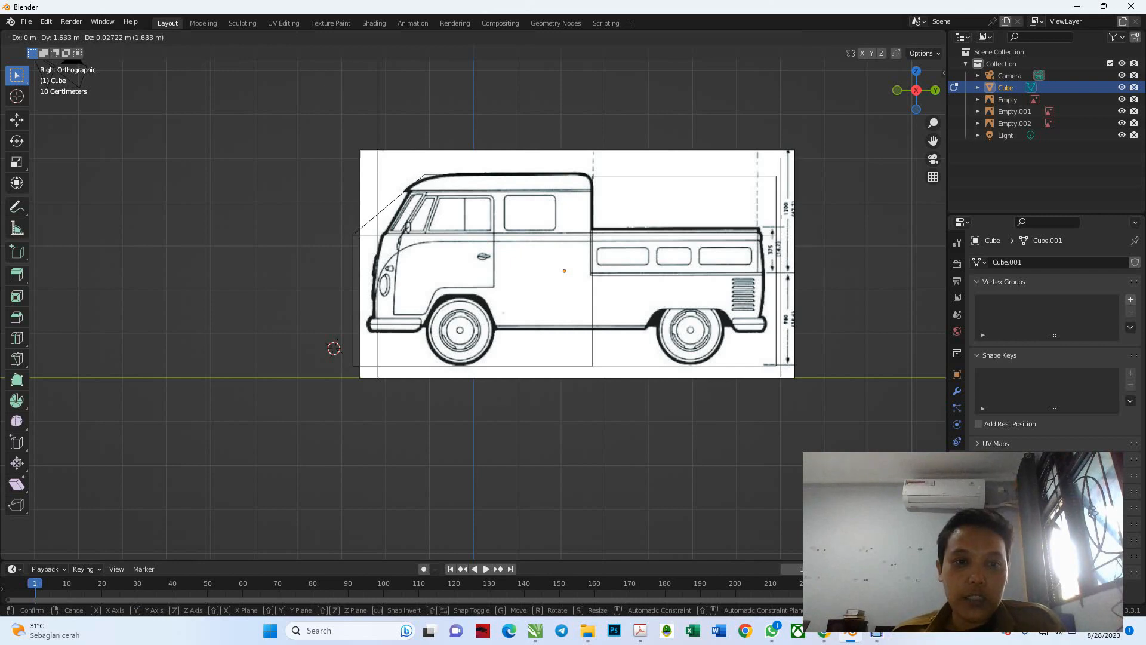
key(Return)
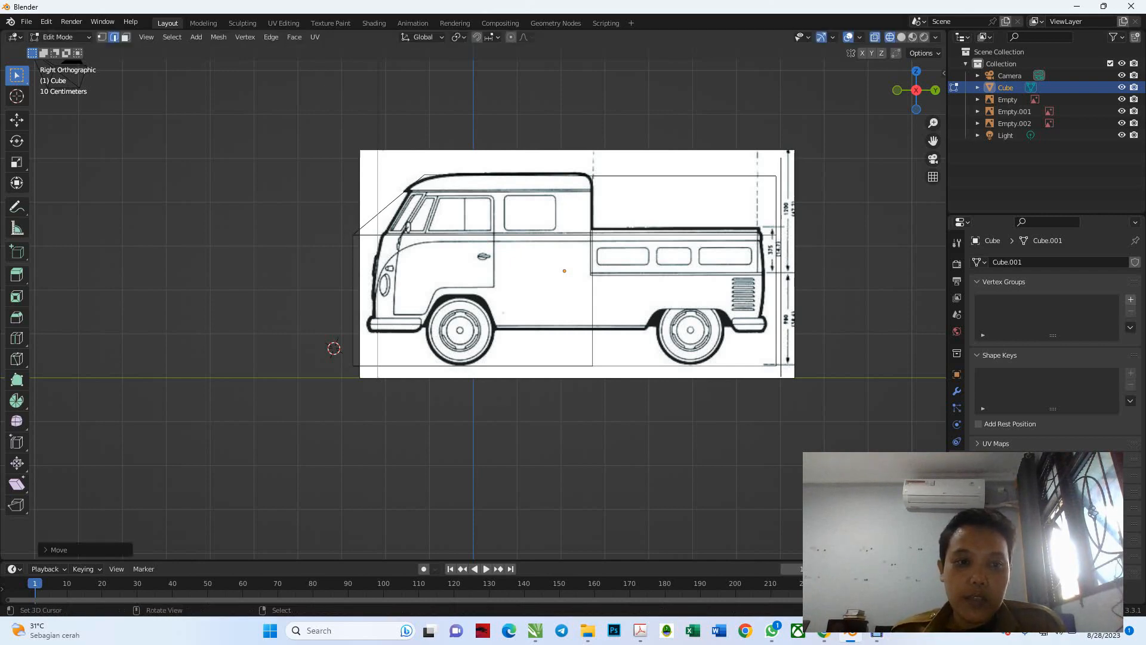
key(alt+z)
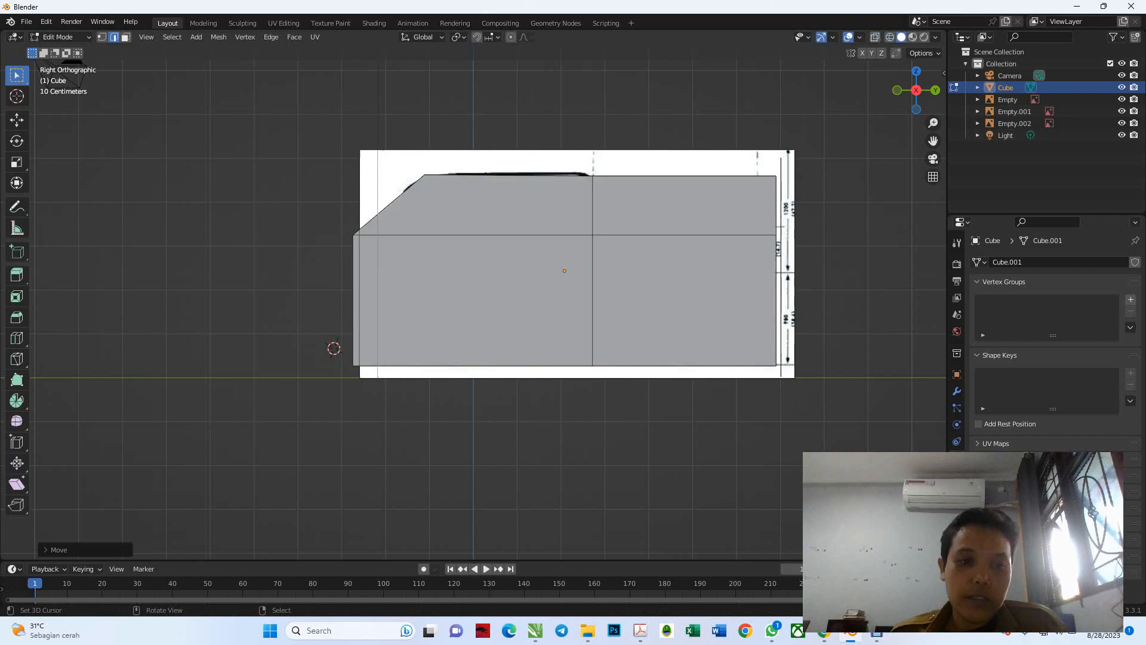
Step: Move the cube's front face back about 0.39 m along Y to line up with the van's front in the side blueprint
middle_drag(597, 179, 661, 153)
key(3)
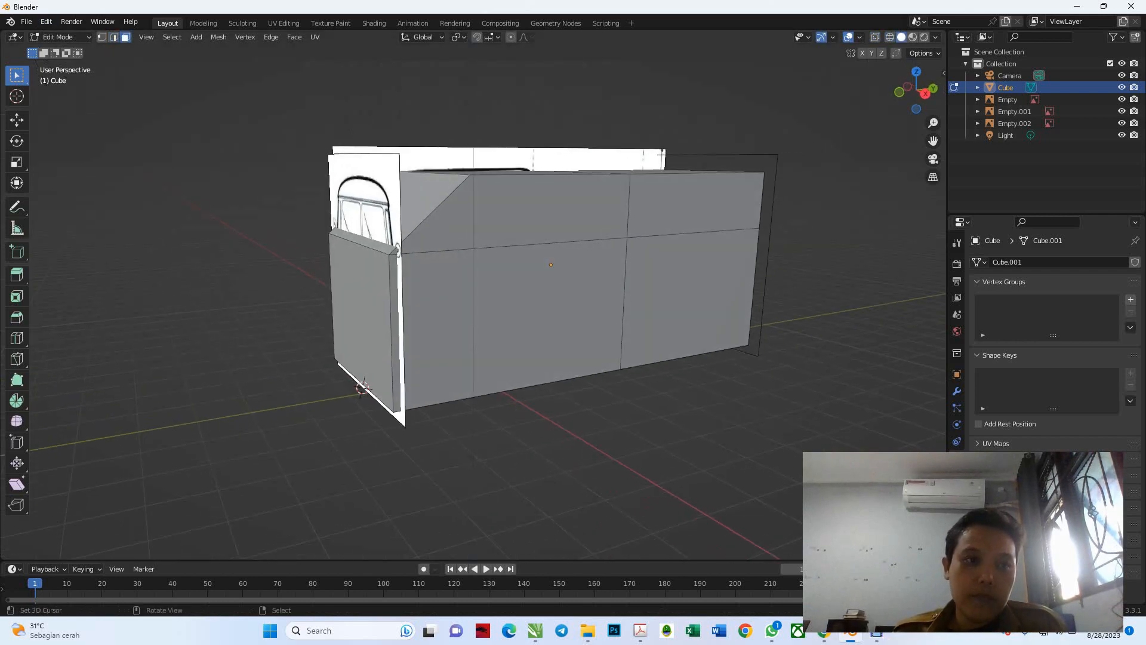
click(361, 295)
key(KP_3)
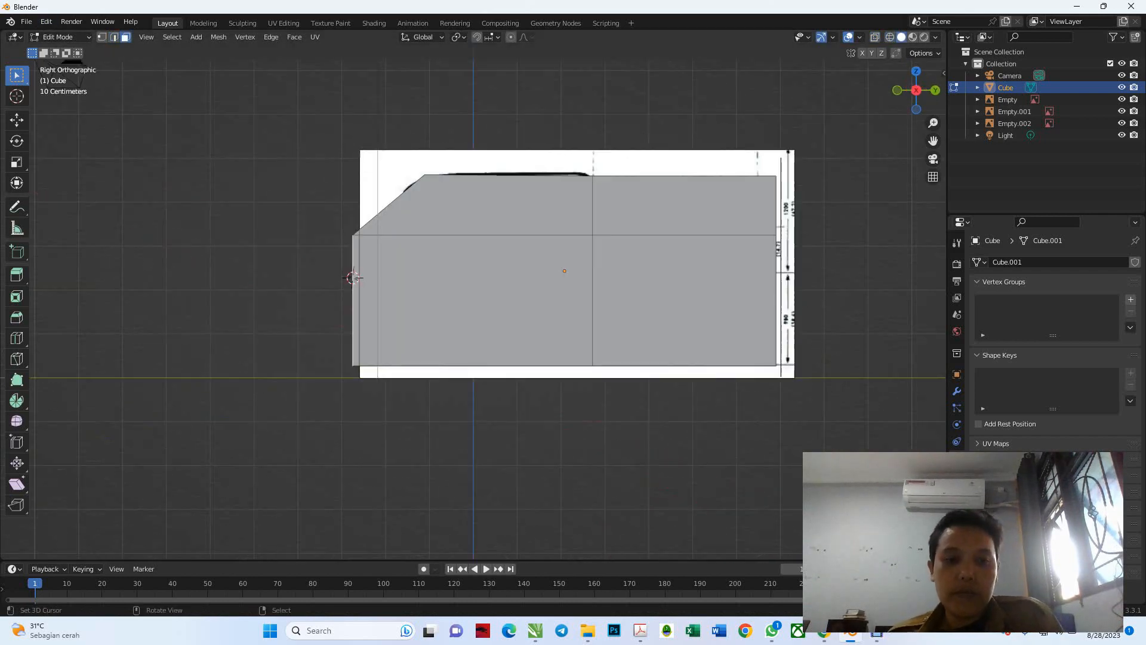
key(alt+z)
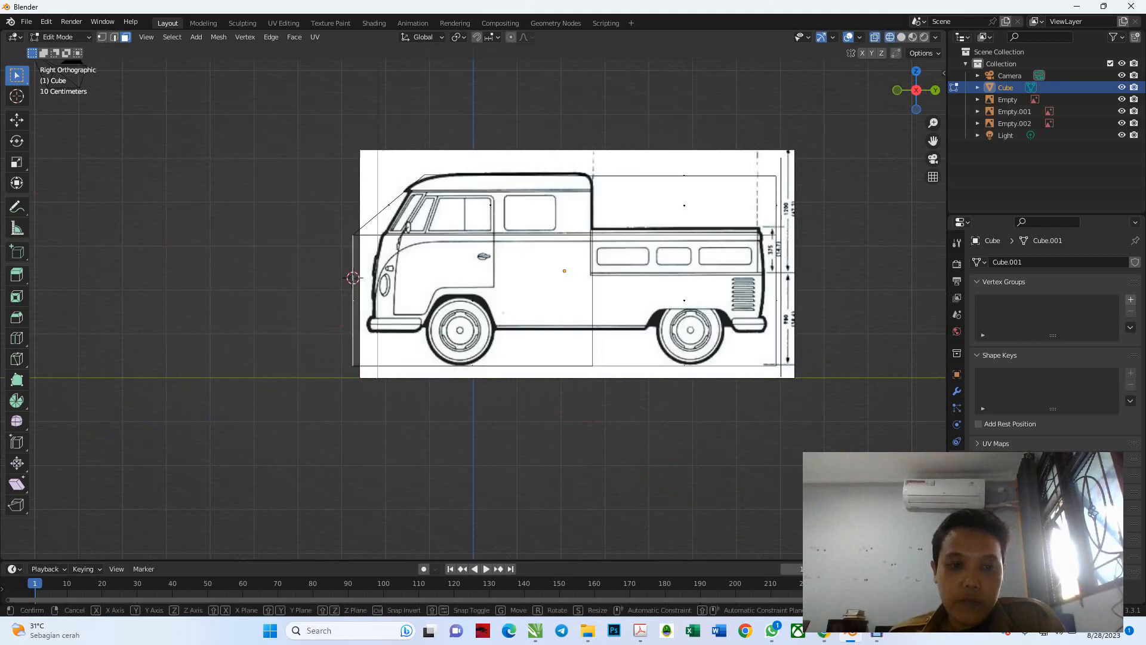
key(g)
key(y)
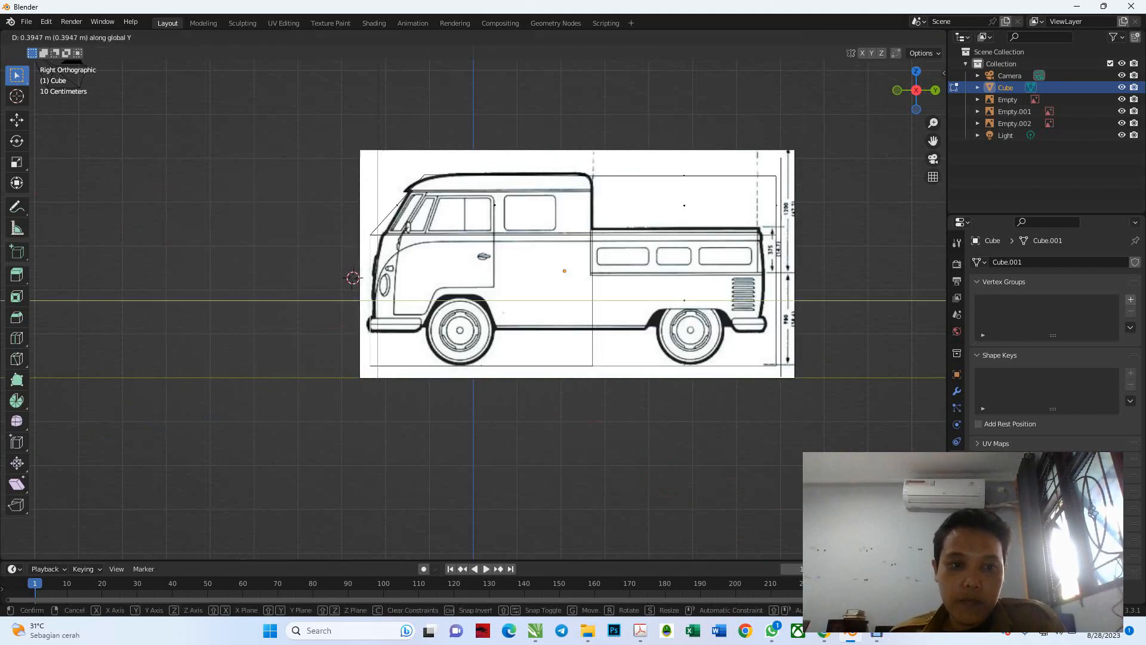
key(Return)
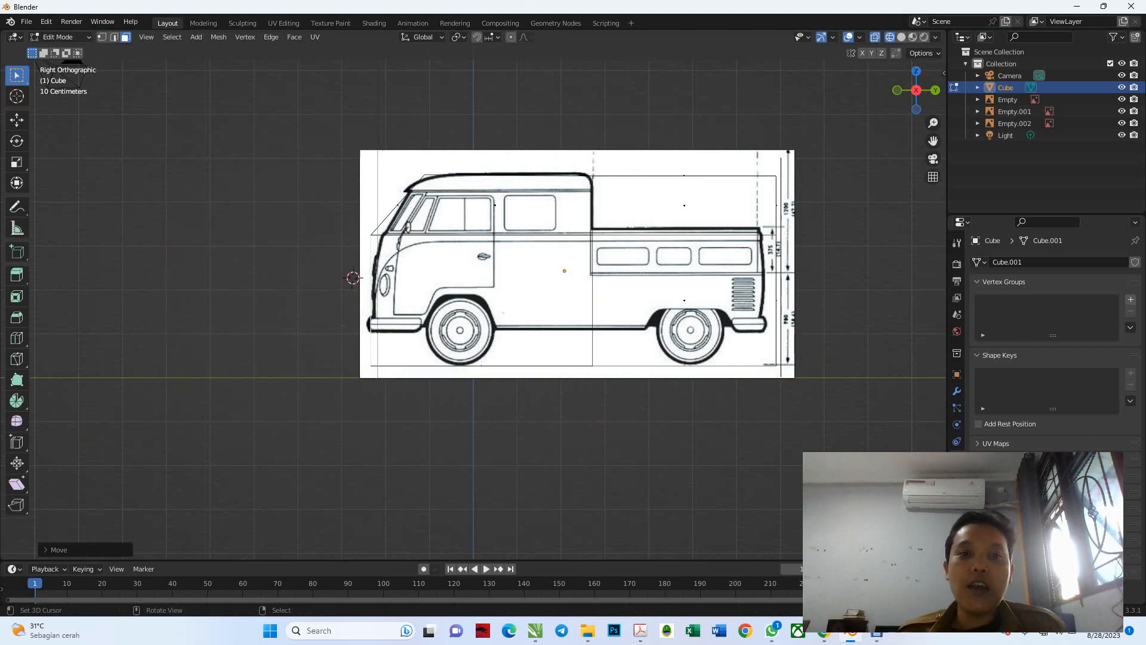
mouse_move(488, 309)
middle_down()
mouse_move(560, 350)
mouse_move(490, 316)
middle_up()
key(shift+z)
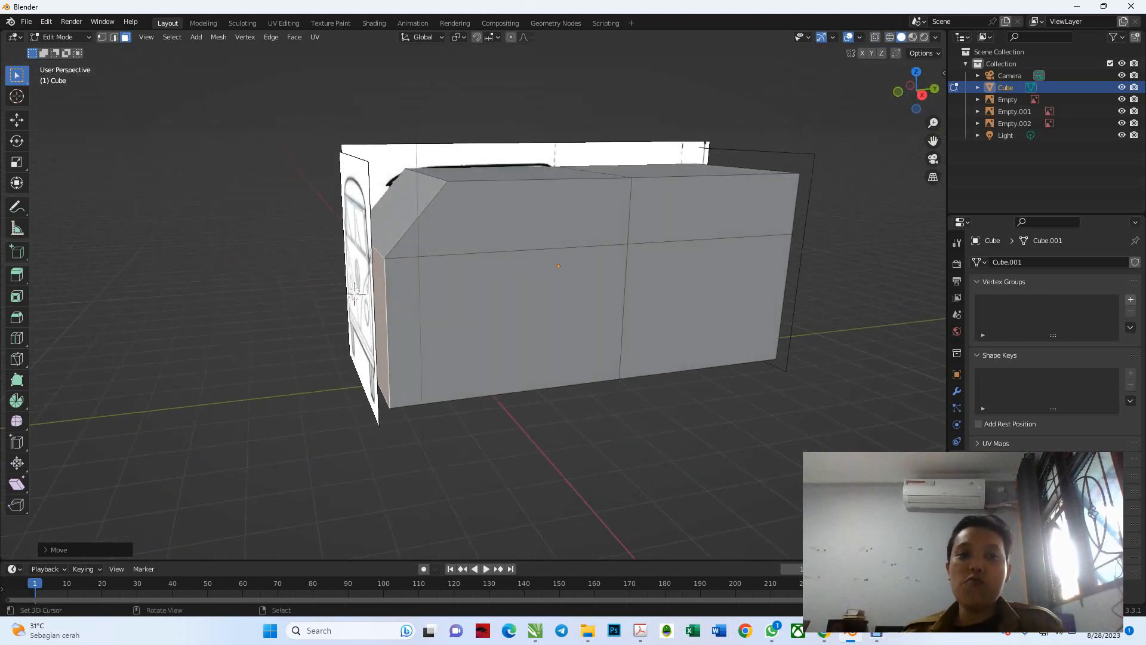
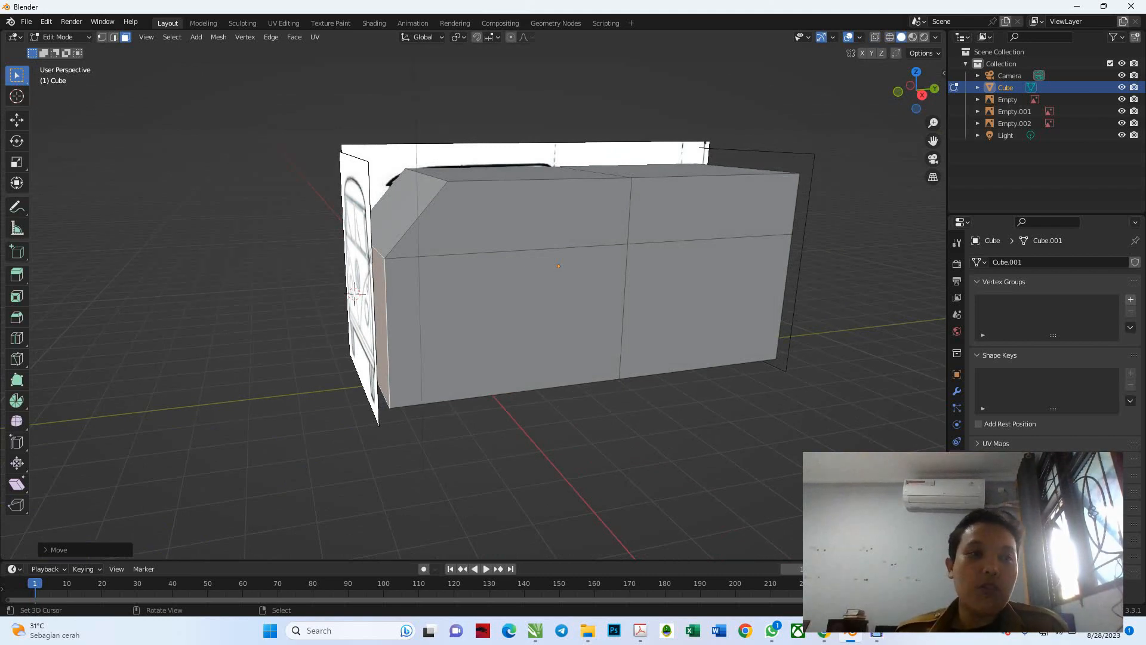
Step: Start a new scene without saving the van file and delete the default cube
click(26, 22)
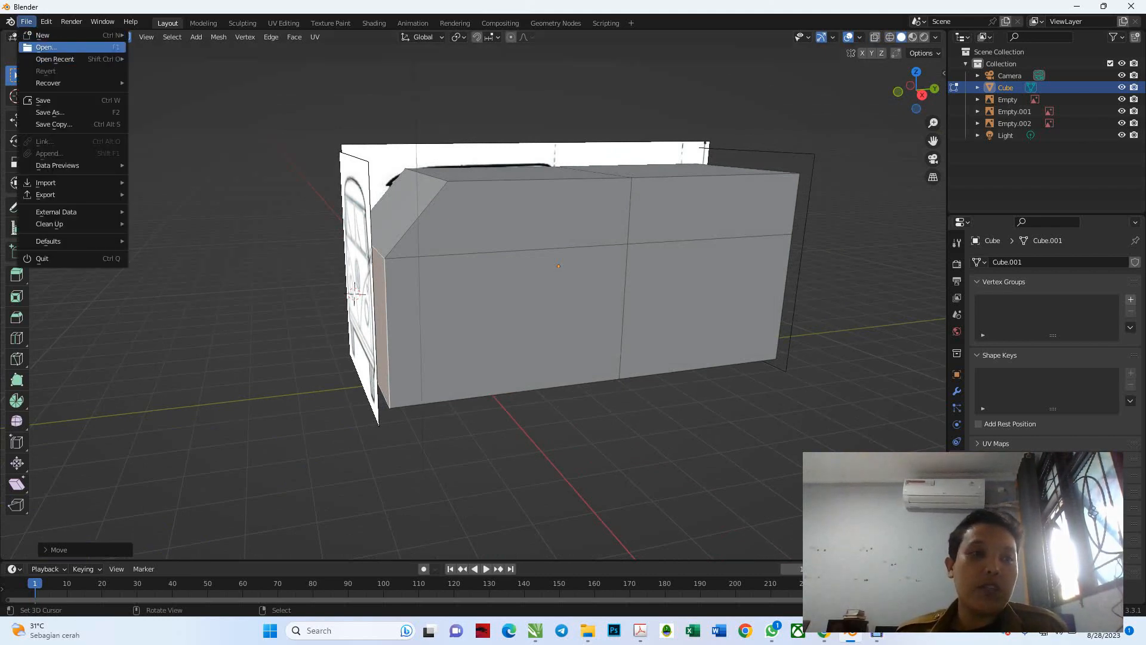
mouse_move(60, 35)
click(160, 34)
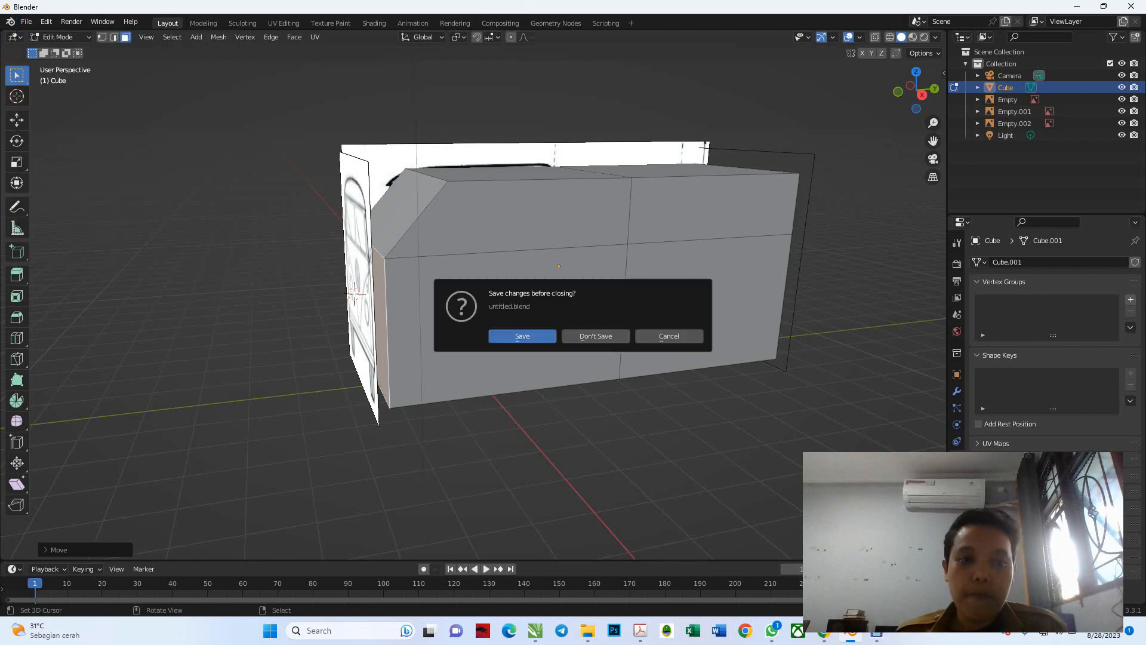
click(595, 335)
key(Delete)
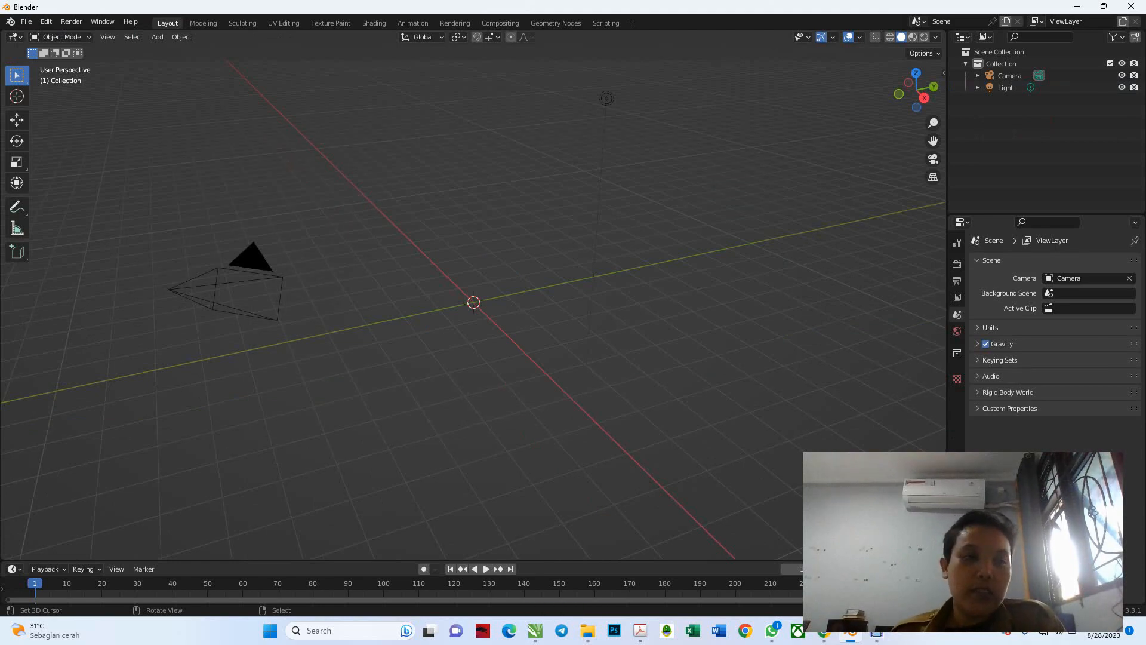
Step: Load the floor plan ad5d7cb6-6995-4028-be0a-5ae074f75729.jpg from Downloads as a reference image aligned to the top view
key(KP_7)
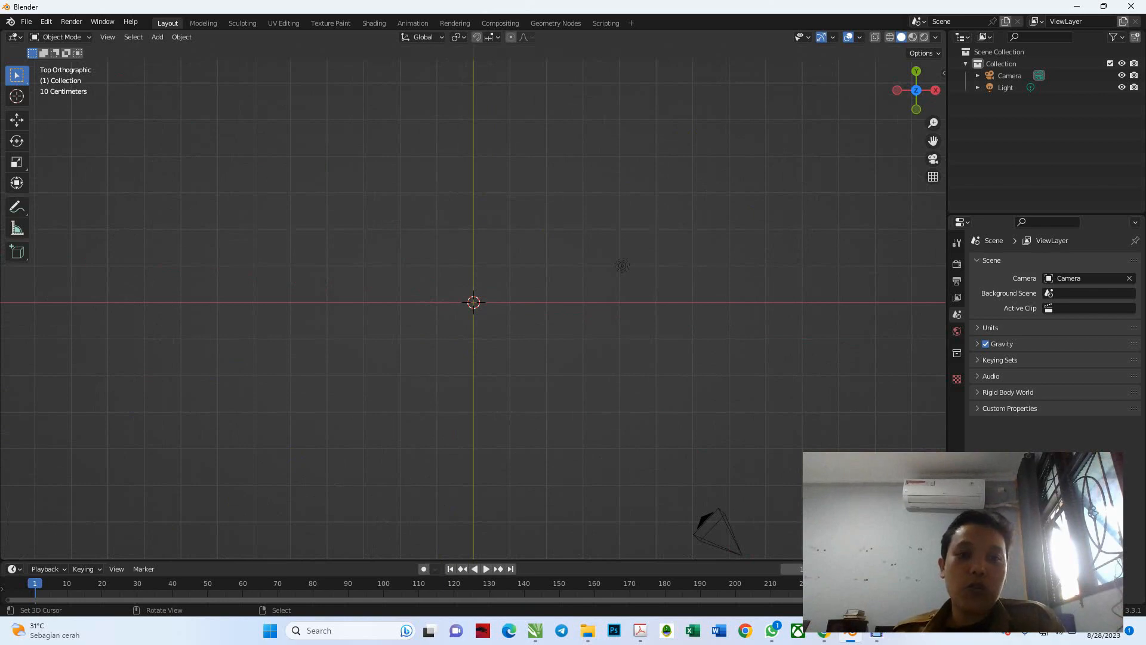
key(shift+a)
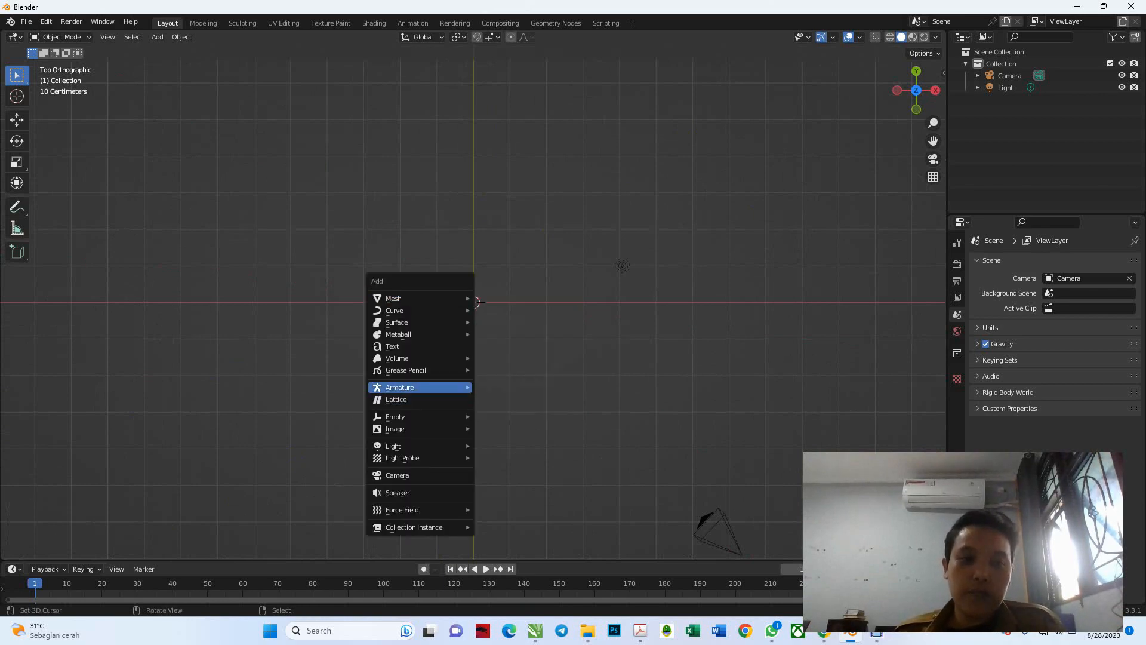
mouse_move(419, 429)
click(508, 428)
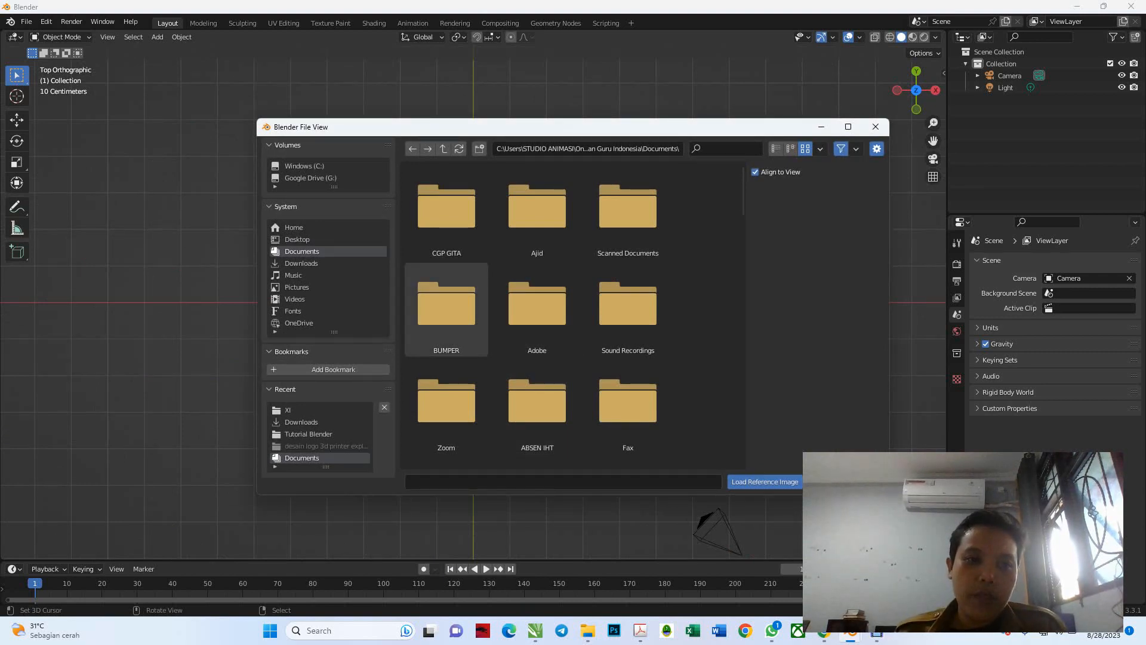
click(301, 263)
scroll(537, 334, down, 5)
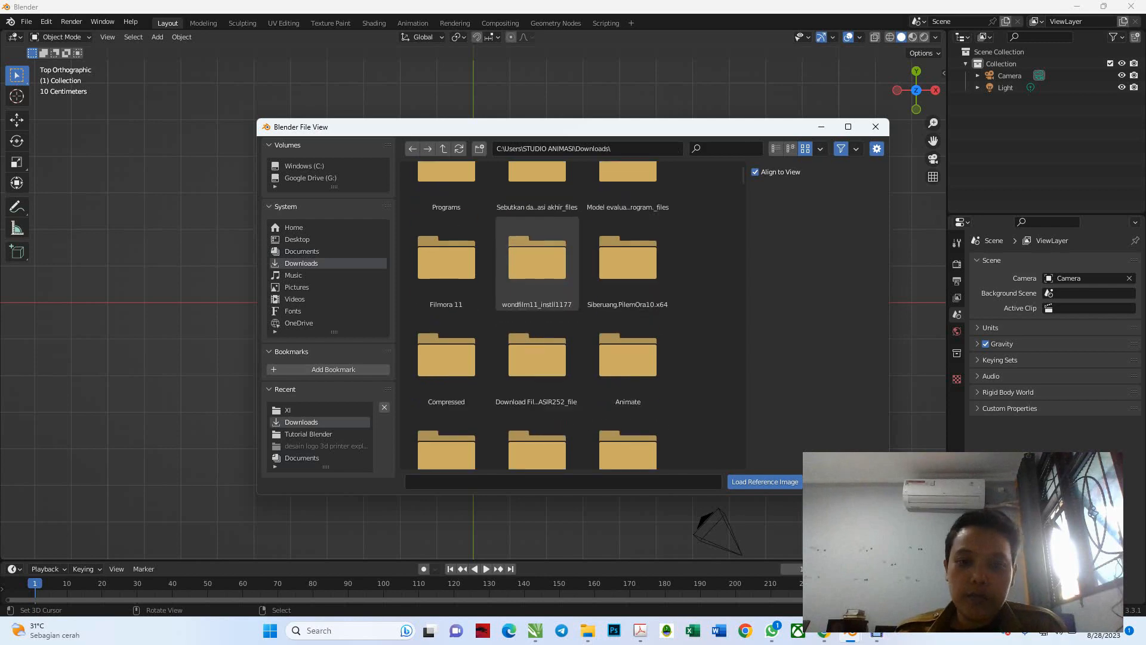
click(628, 272)
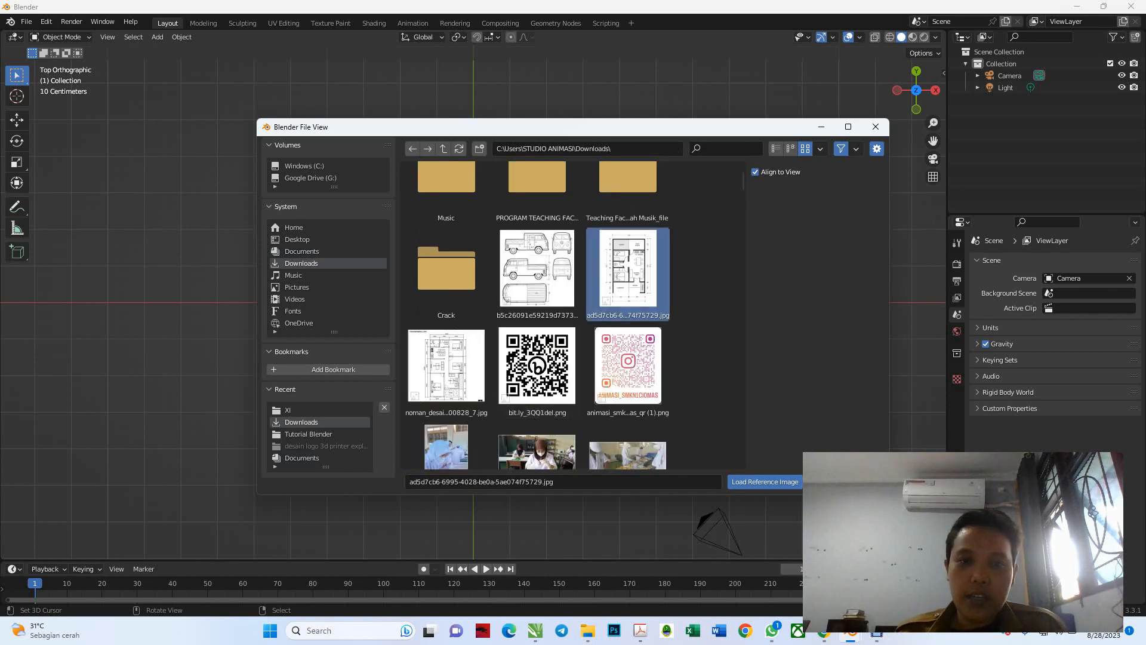
key(Return)
scroll(472, 302, up, 4)
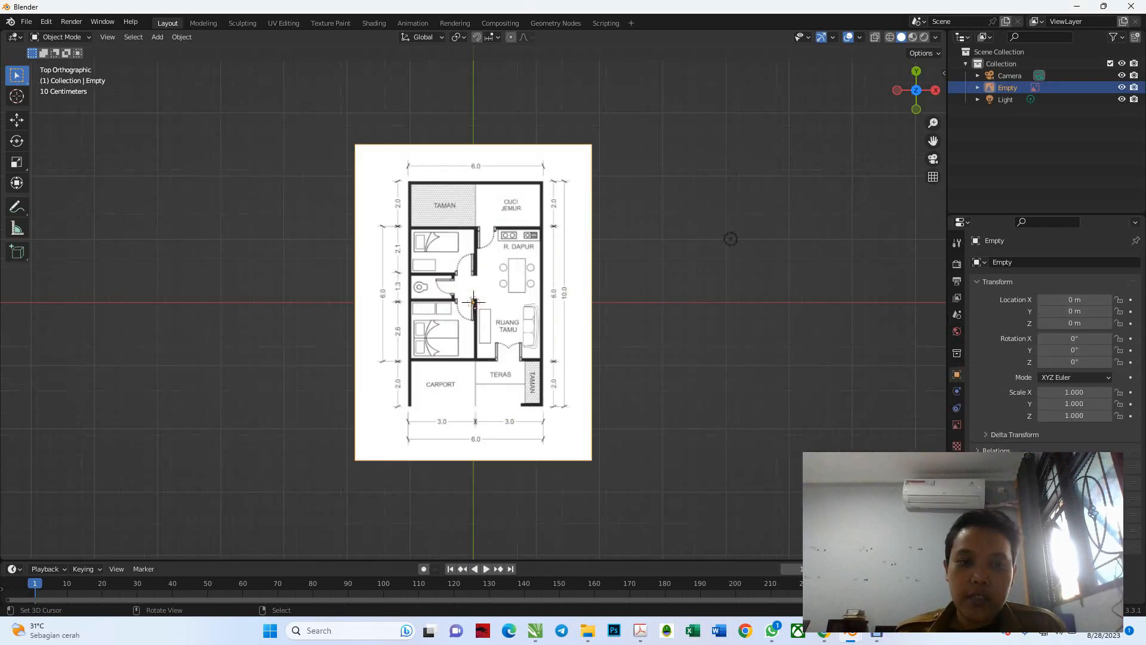
middle_drag(473, 302, 501, 238)
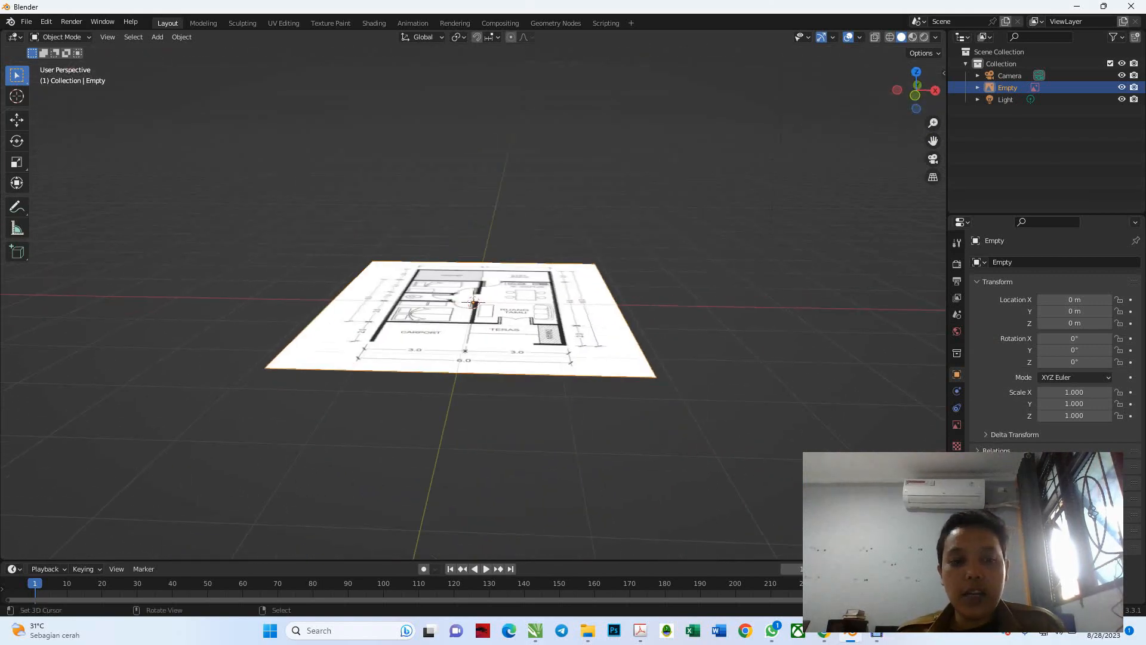
Step: Add a cube at the centre of the floor plan and scale it uniformly to about 0.215
key(KP_7)
key(shift+a)
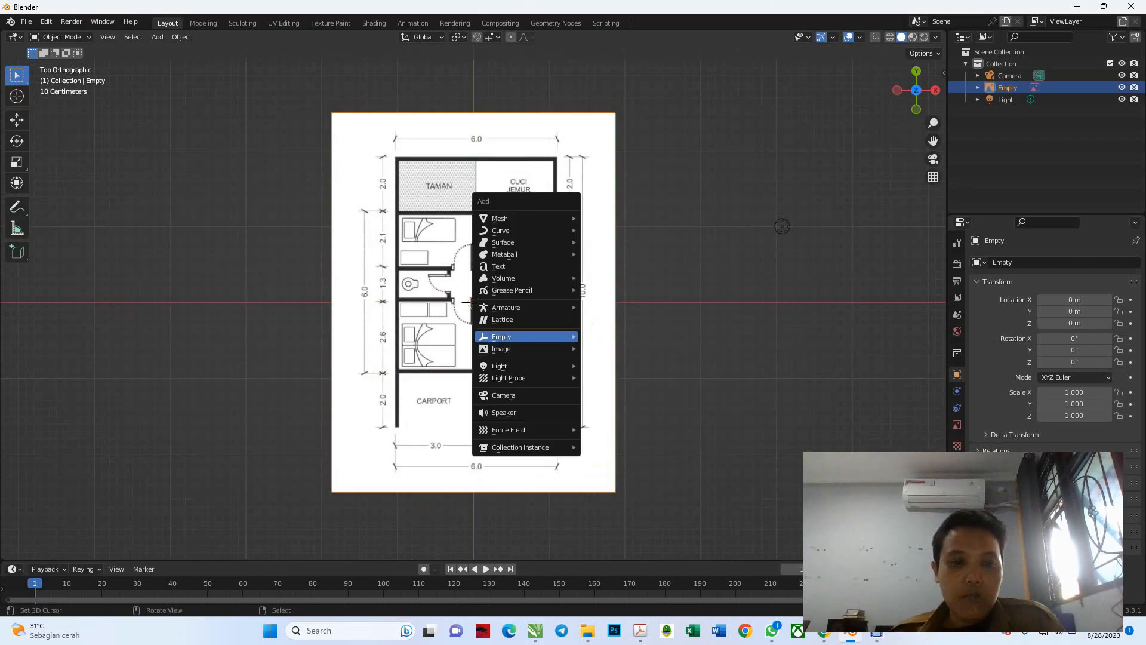
mouse_move(525, 218)
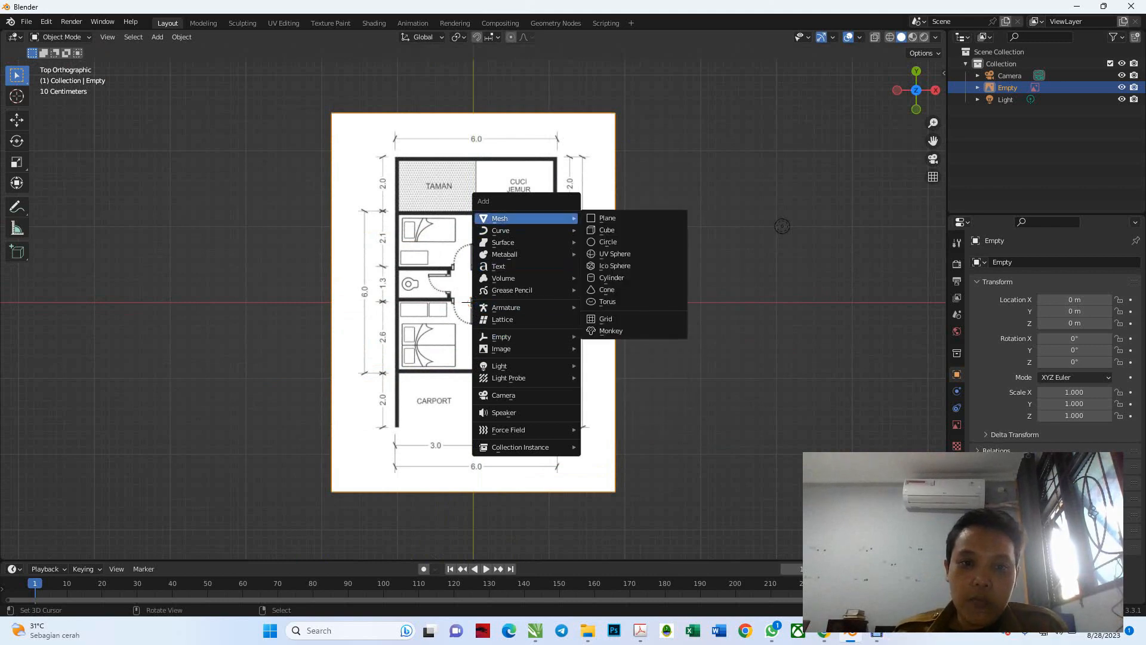
click(607, 230)
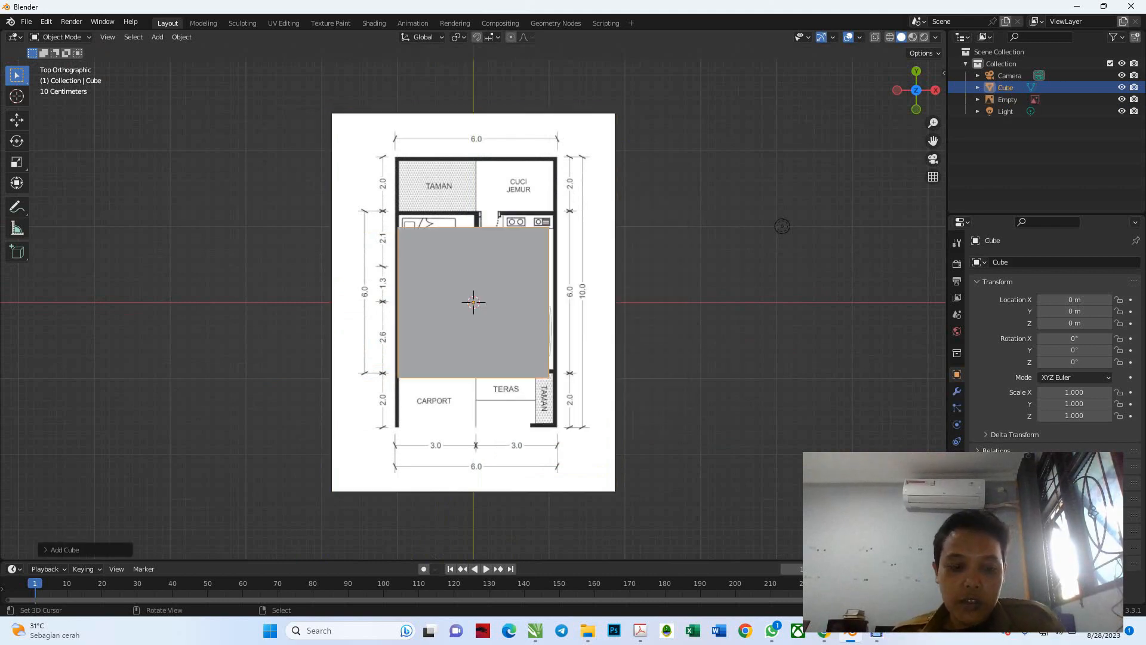
key(s)
click(486, 324)
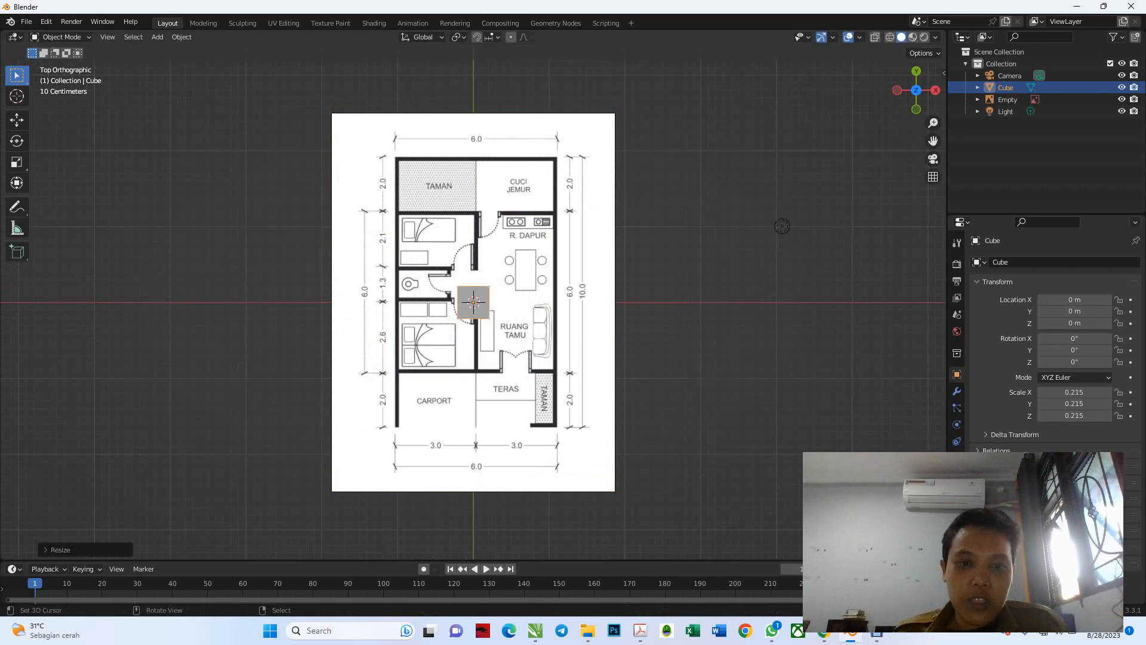
Step: Move the cube onto the lower end of the carport's outer wall, at about X -0.97 m and Y -1.50 m
key(g)
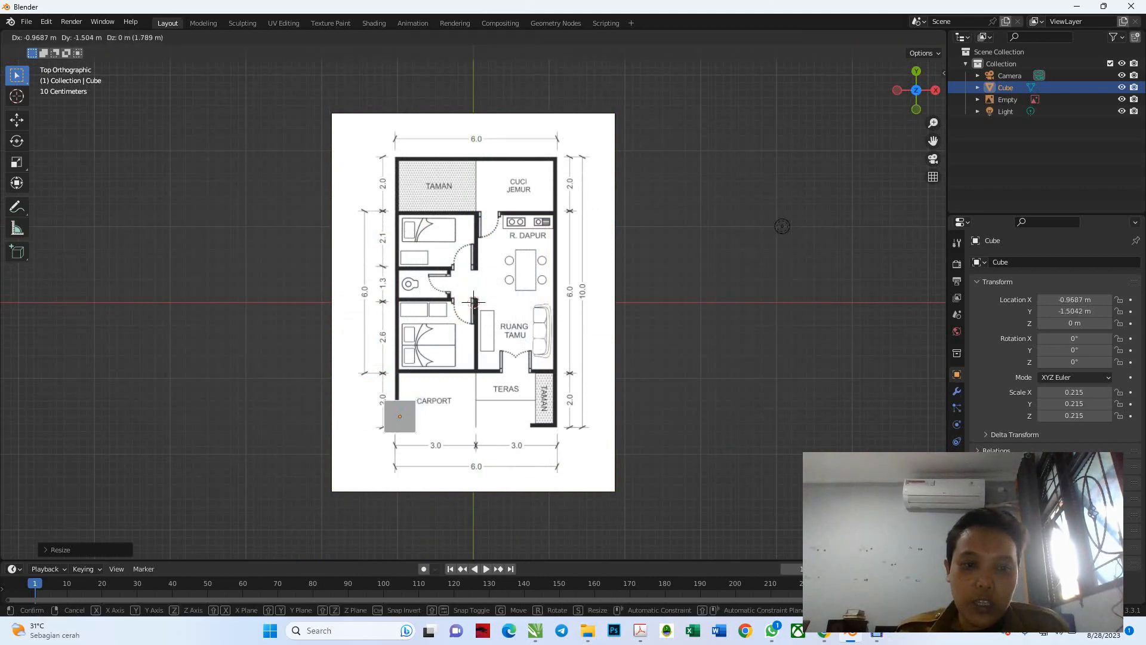
click(474, 302)
scroll(432, 472, up, 5)
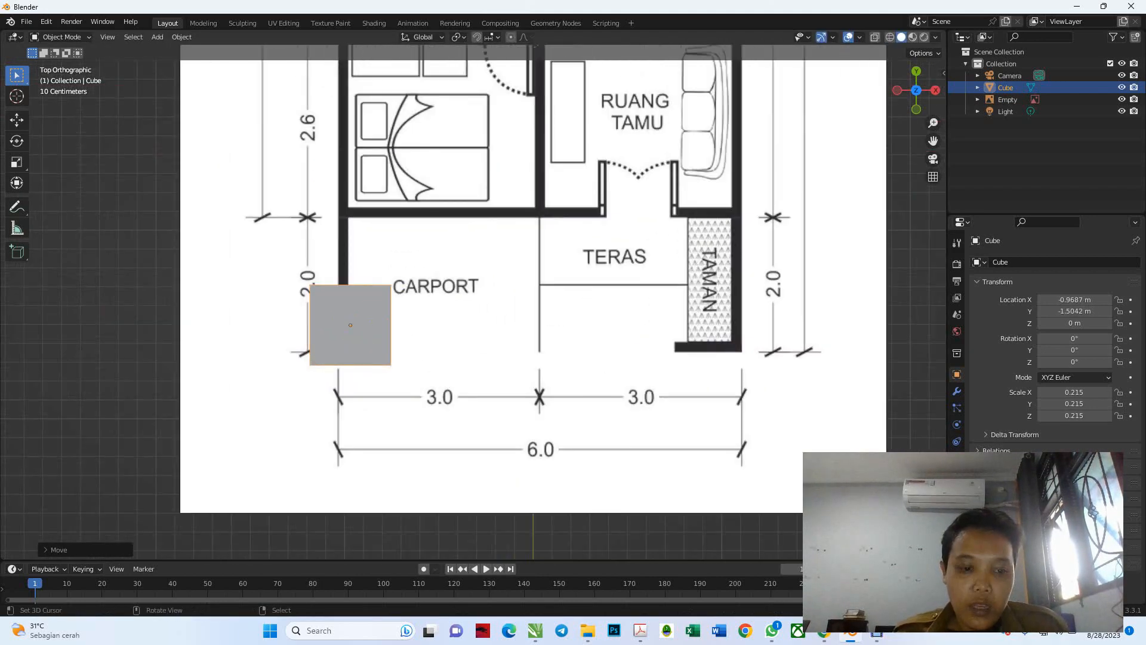
Step: In wireframe, narrow the cube to a scale of about 0.150 along Y and 0.033 along X to match the wall's thickness
key(shift+z)
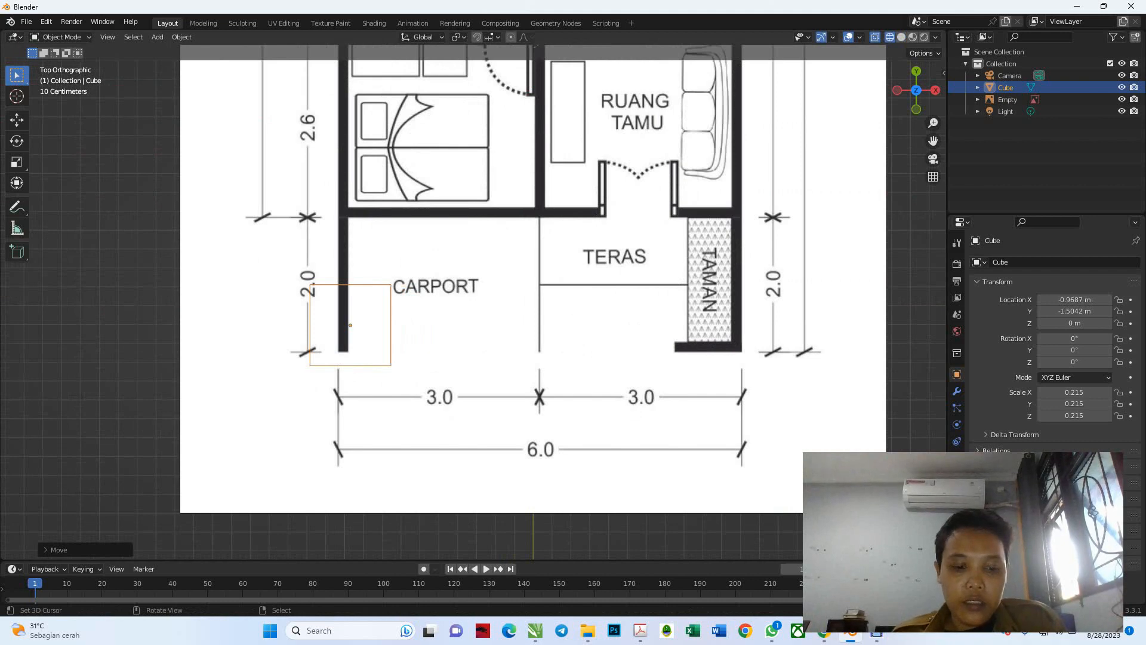
key(s)
key(y)
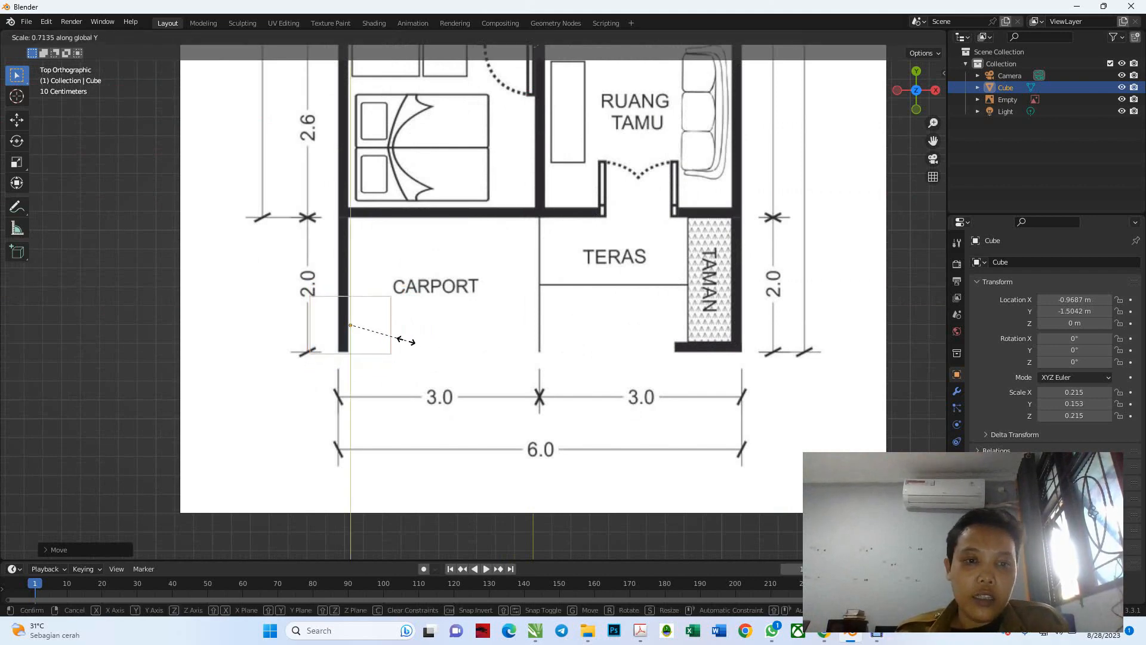
click(409, 341)
key(s)
key(x)
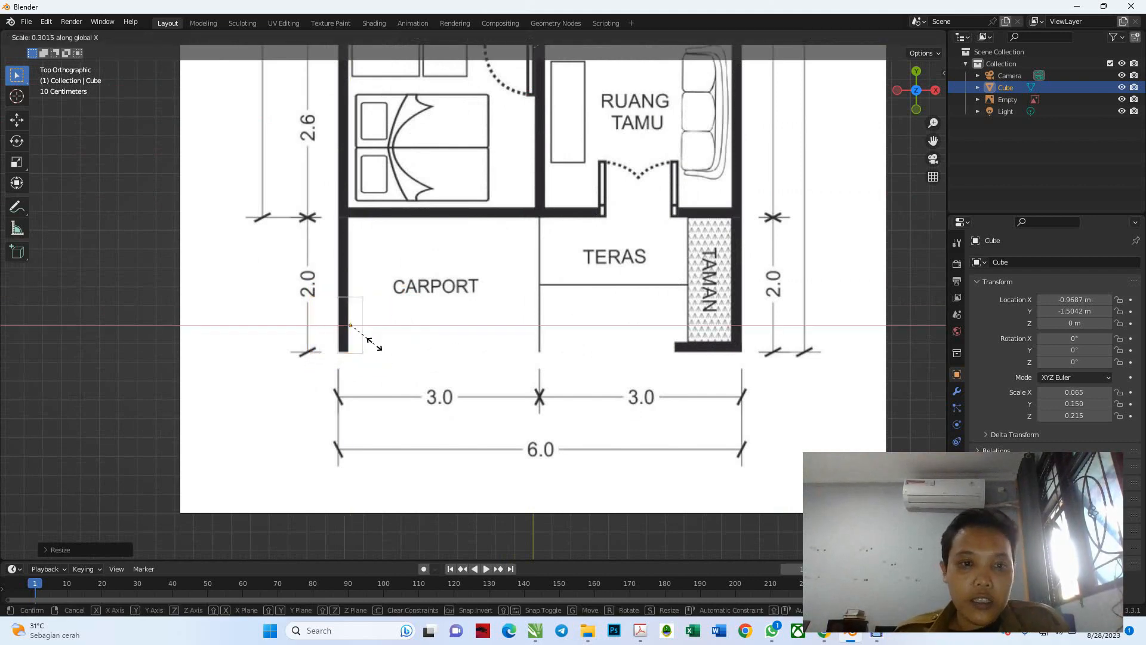
click(352, 335)
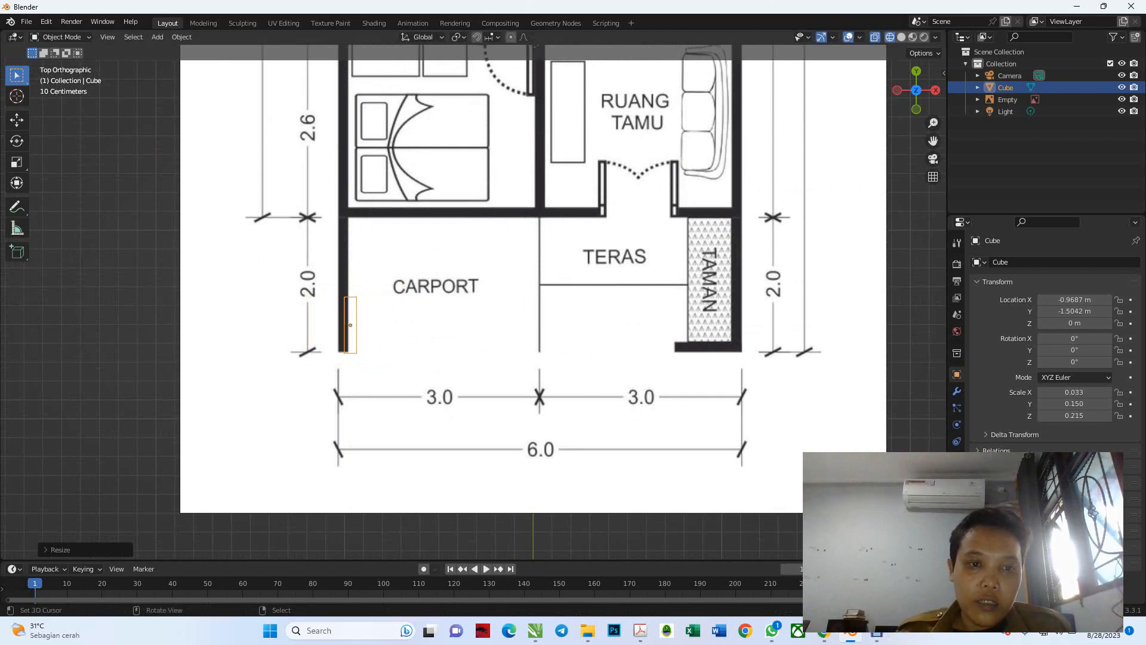
Step: Align the thin block with the carport wall's lower end at about X -1.005 m and Y -1.495 m, and return to solid shading
scroll(352, 334, up, 2)
scroll(473, 301, up, 1)
key(g)
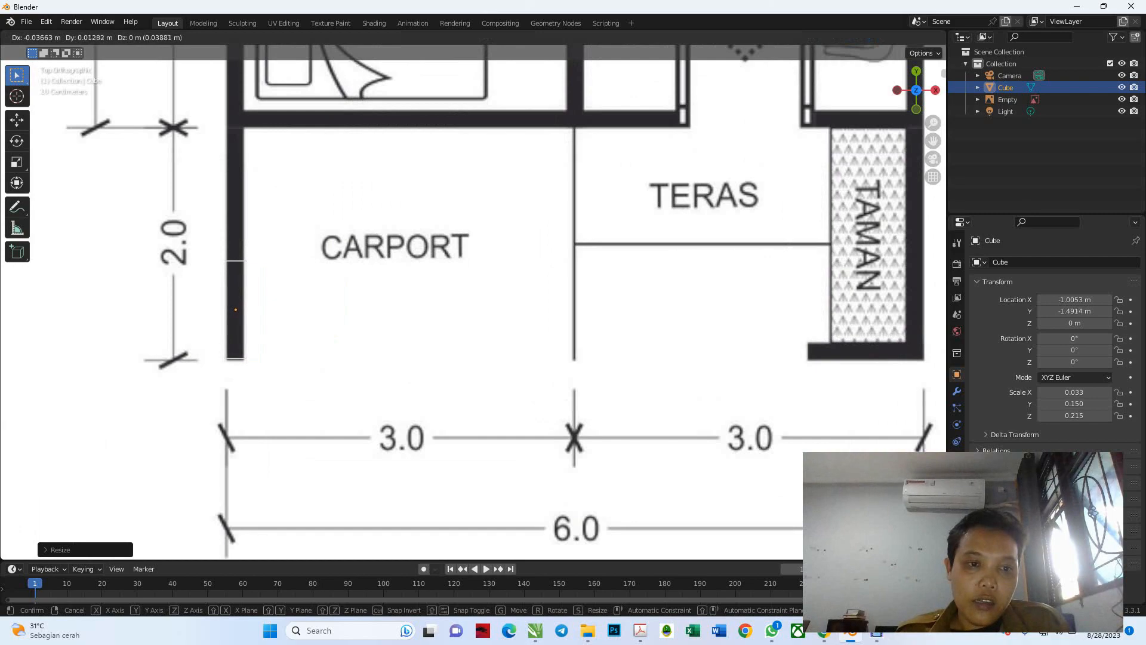
click(336, 339)
key(shift+z)
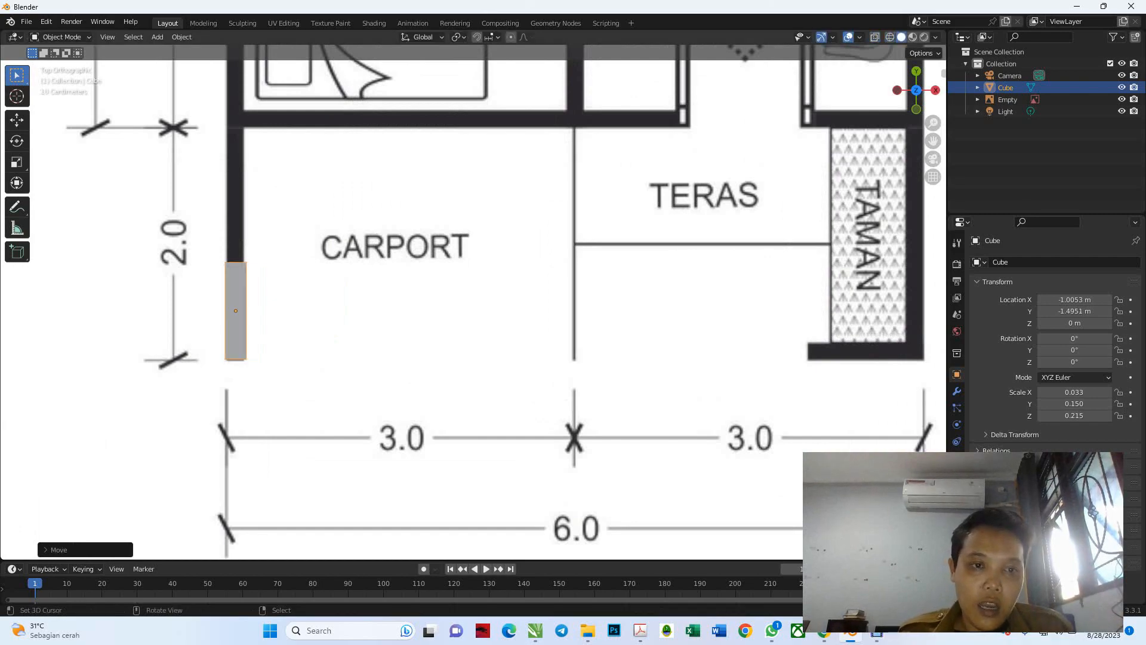
Step: Raise the wall block along Z by about 0.215 m so its base rests on the floor plan
scroll(472, 299, down, 1)
mouse_move(472, 298)
middle_down()
mouse_move(507, 251)
mouse_move(481, 188)
middle_up()
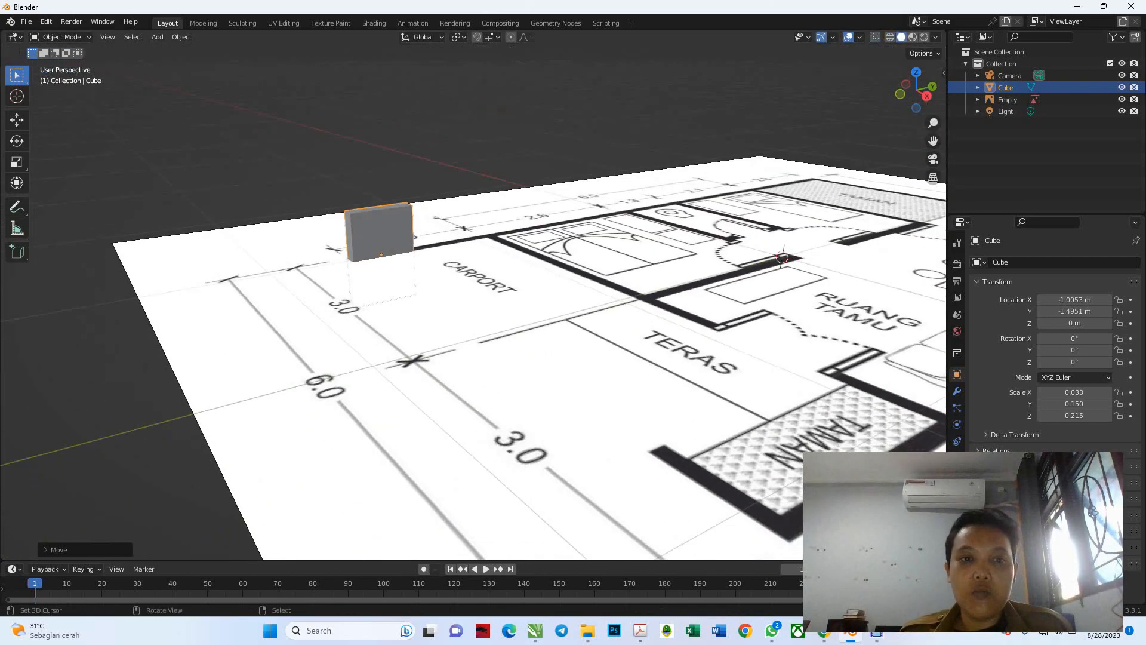
scroll(473, 301, down, 2)
key(KP_3)
key(KP_Decimal)
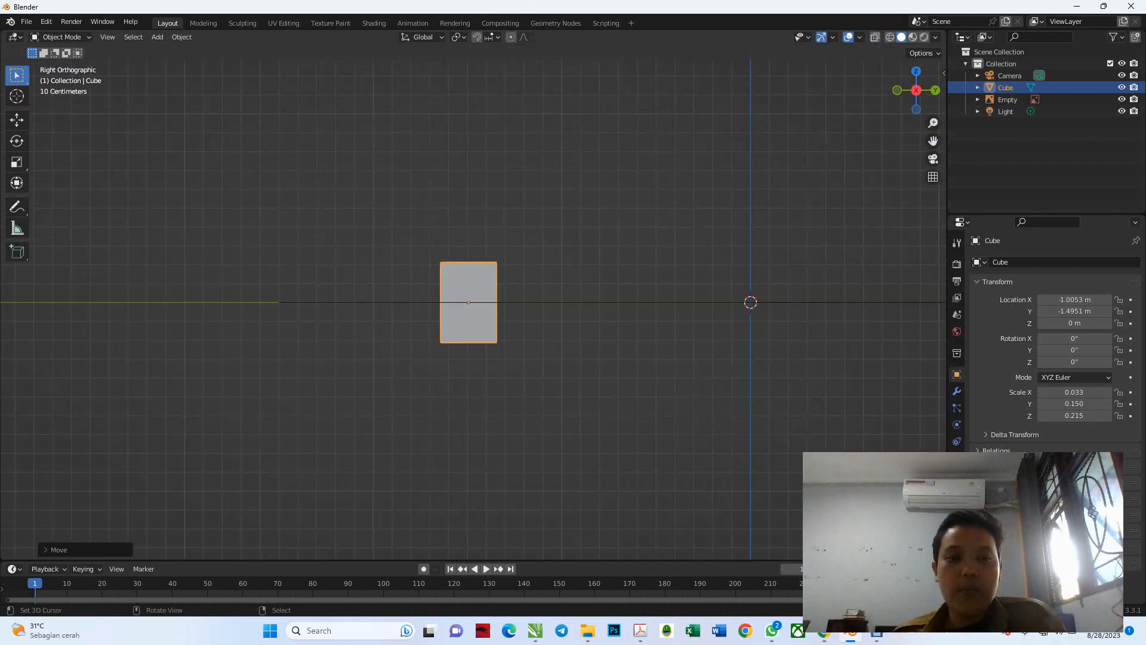
key(g)
key(z)
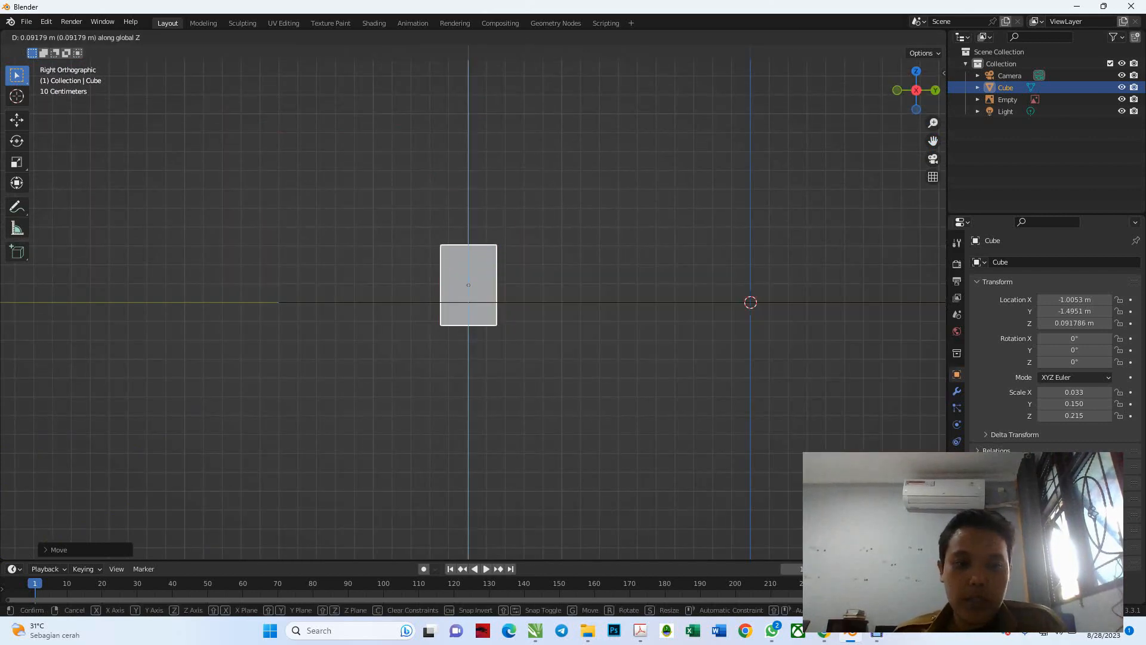
key(Return)
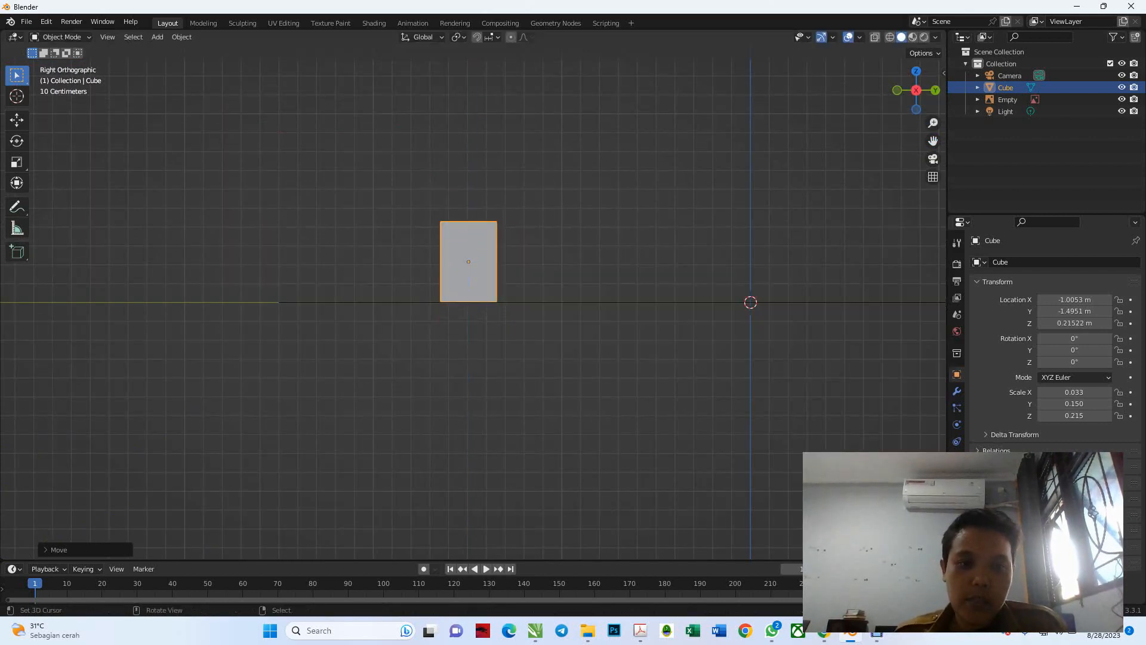
middle_drag(469, 268, 516, 302)
key(Tab)
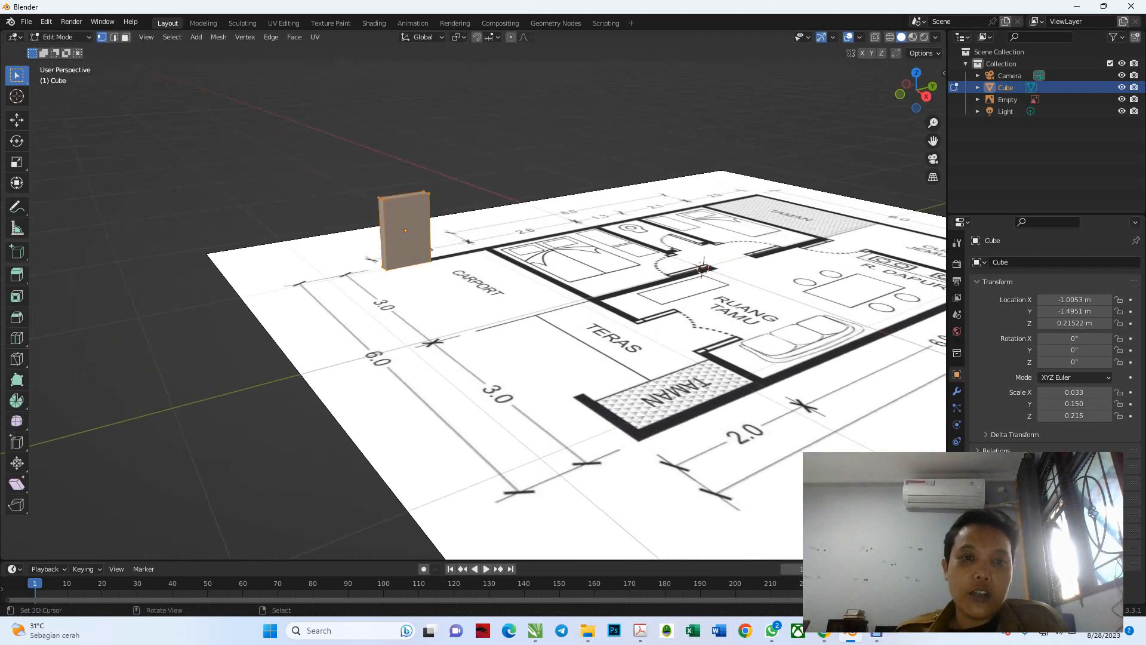
key(Tab)
key(KP_3)
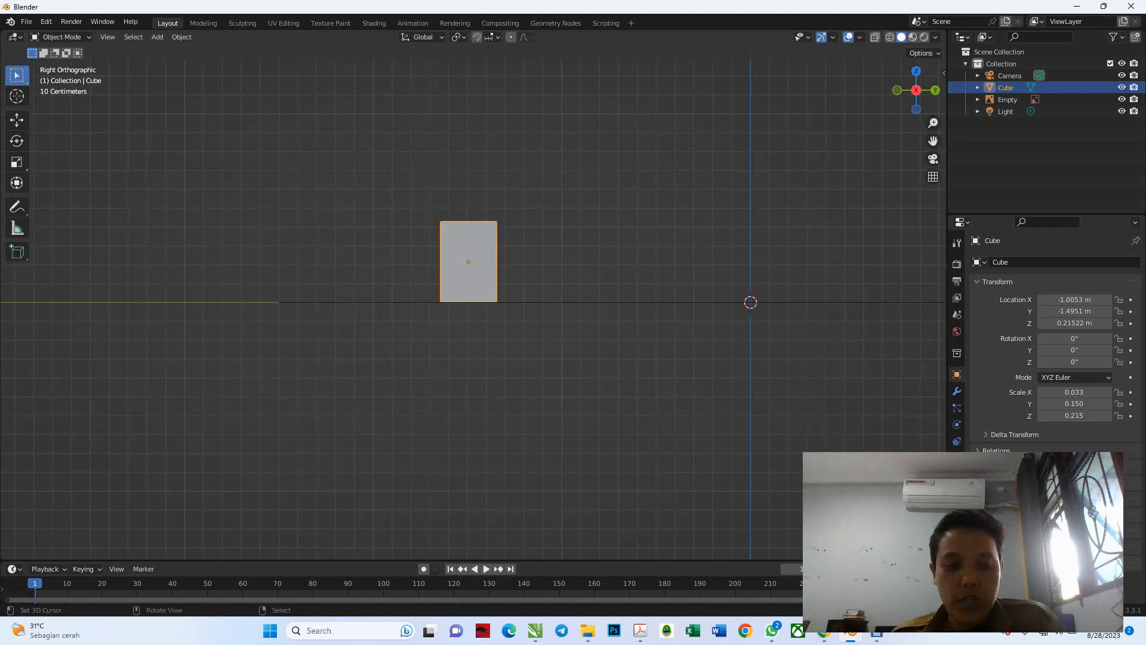
Step: Stretch the wall block along Z to a scale of about 0.897 and raise it to about Z 0.90 m, resting on the floor plan
key(s)
key(z)
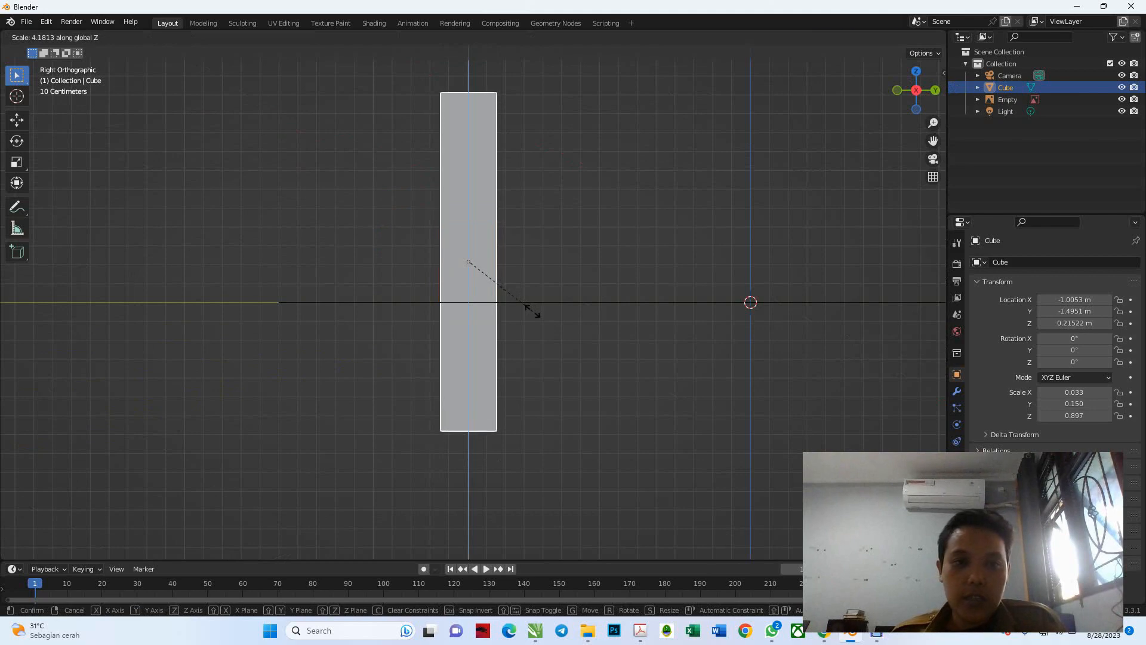
click(533, 311)
key(g)
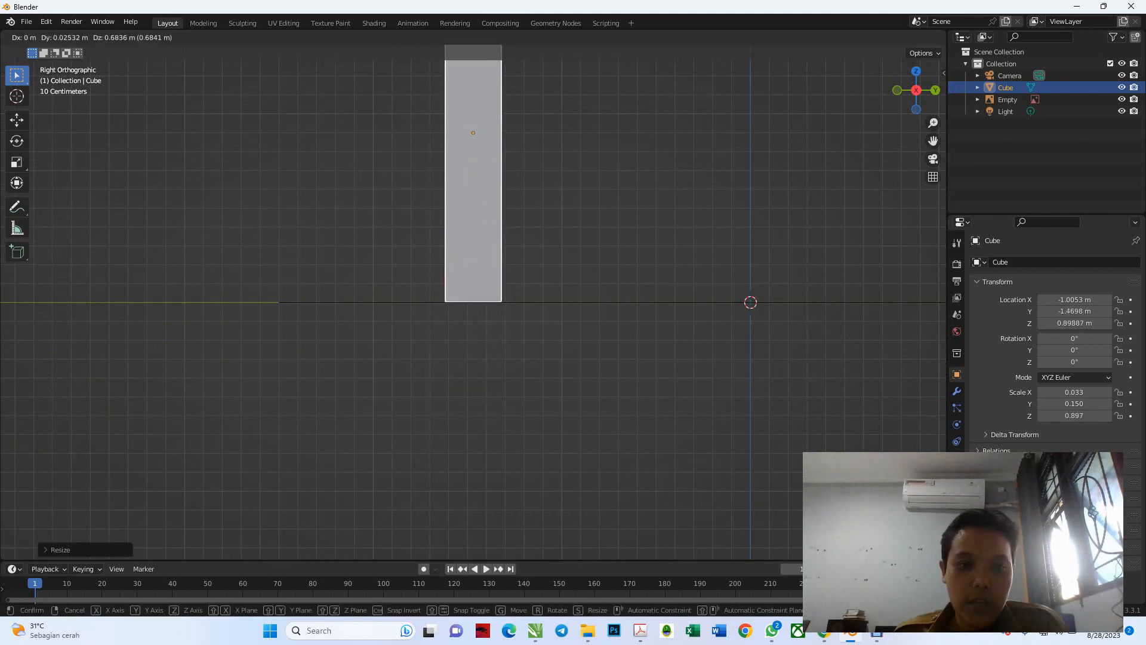
click(538, 182)
scroll(538, 182, down, 3)
middle_drag(538, 182, 603, 246)
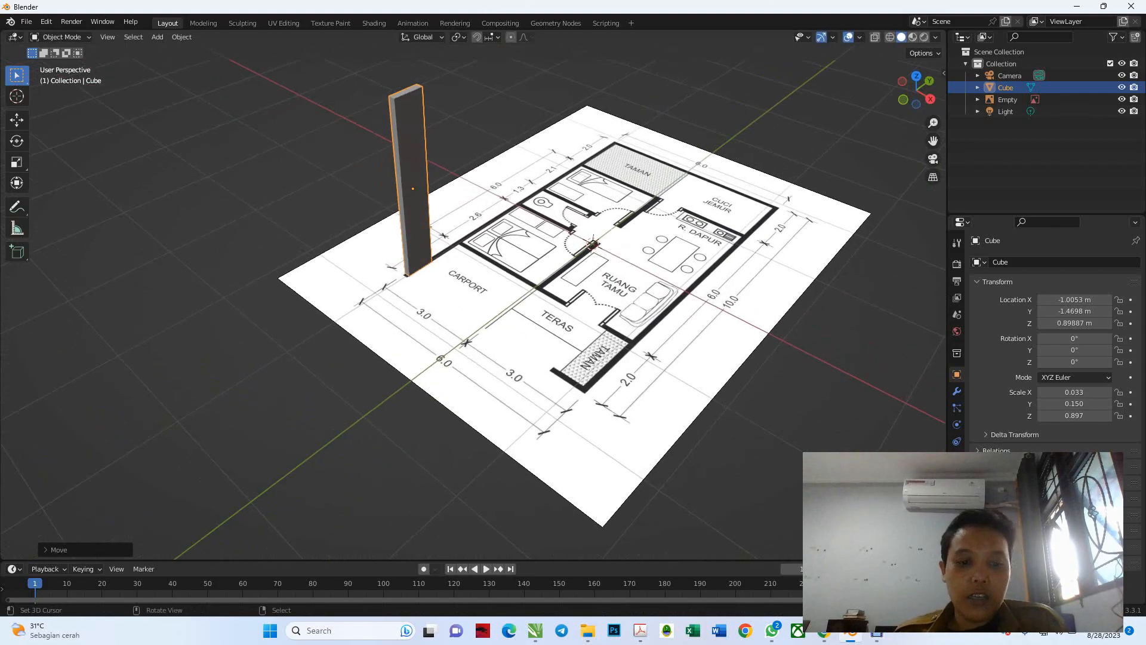
Step: From above, shift the wall block along Y to about -1.497 m, flush with the carport wall's lower end
key(KP_7)
scroll(407, 364, up, 5)
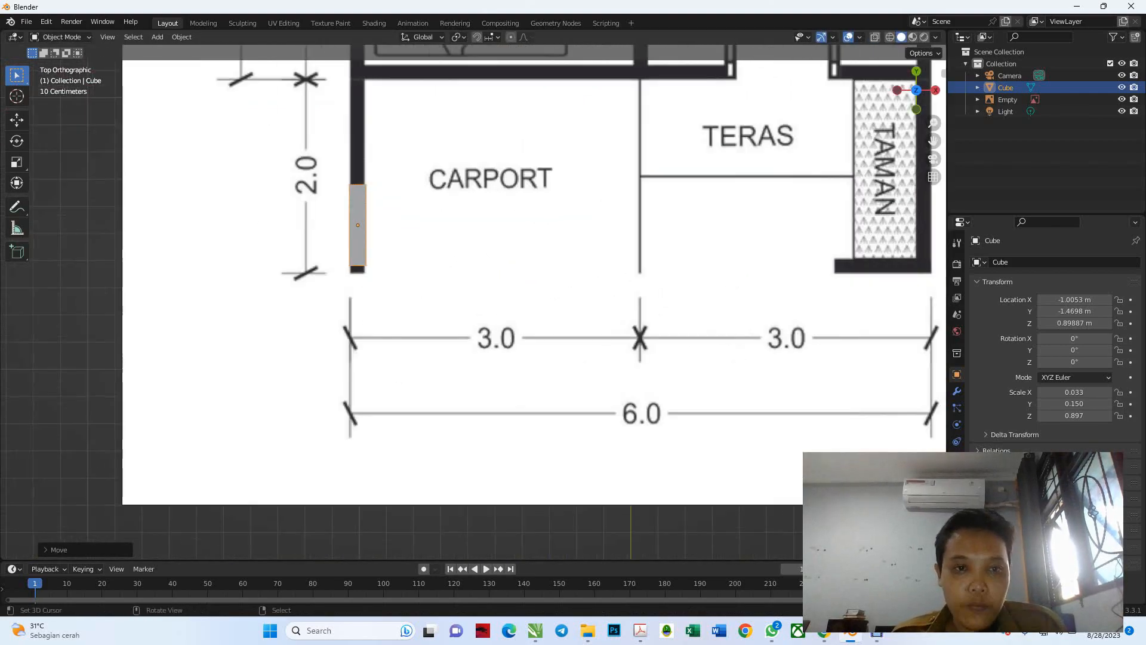
key(g)
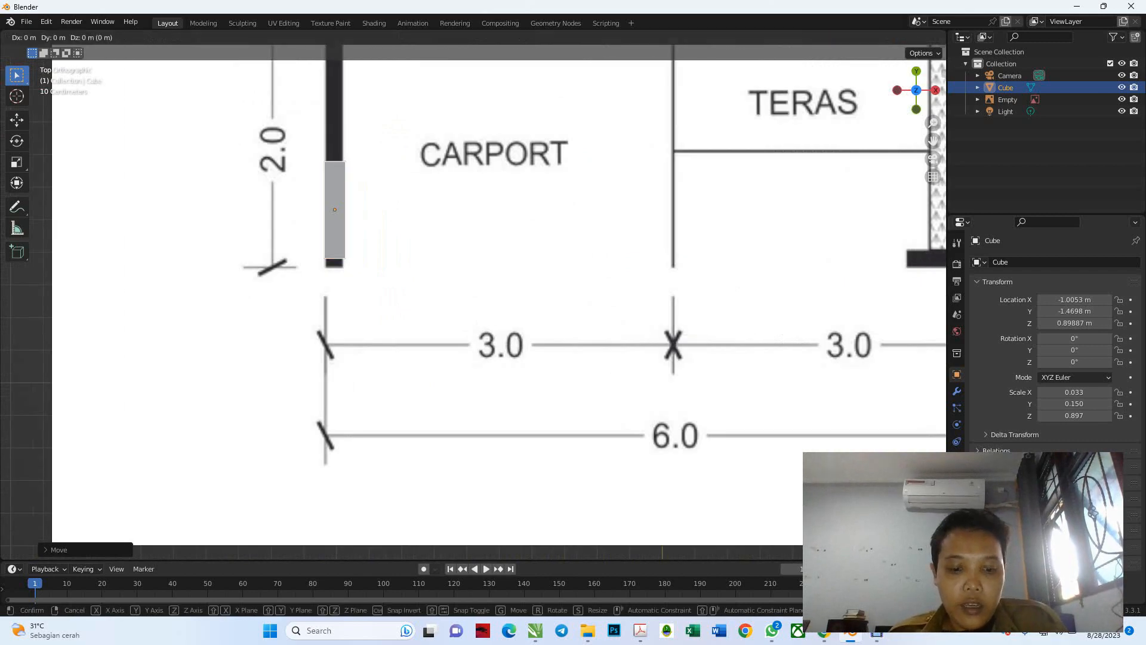
key(y)
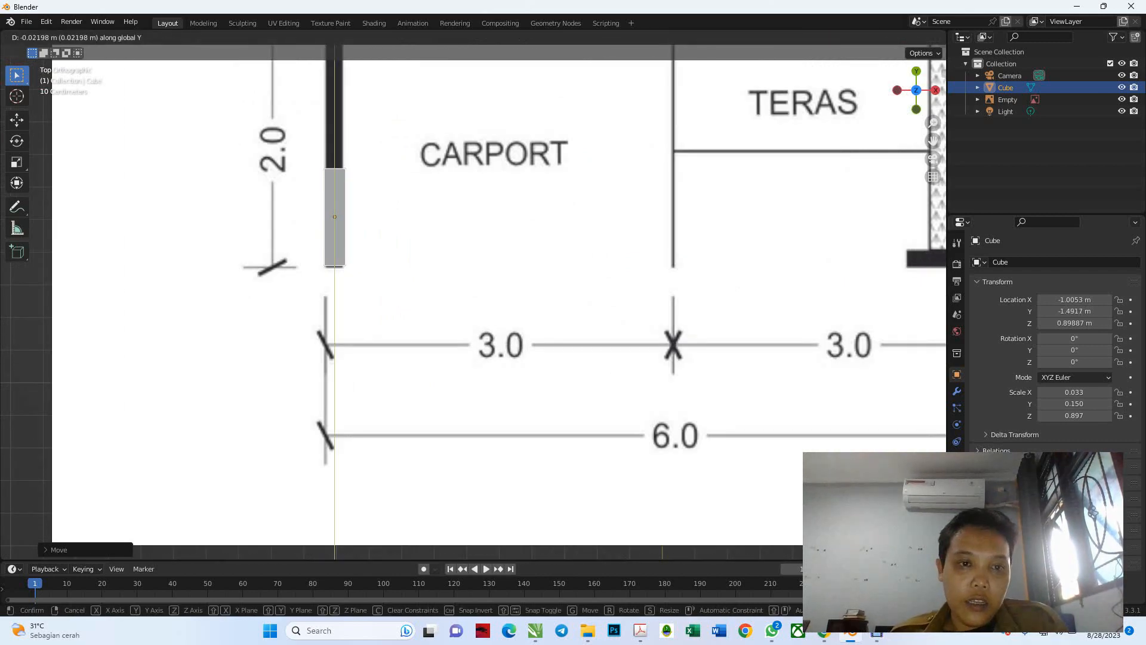
key(Return)
Step: In Edit Mode, extrude the block's inner end face about 3.27 m along Y, following the outer wall to the rear garden corner
key(Tab)
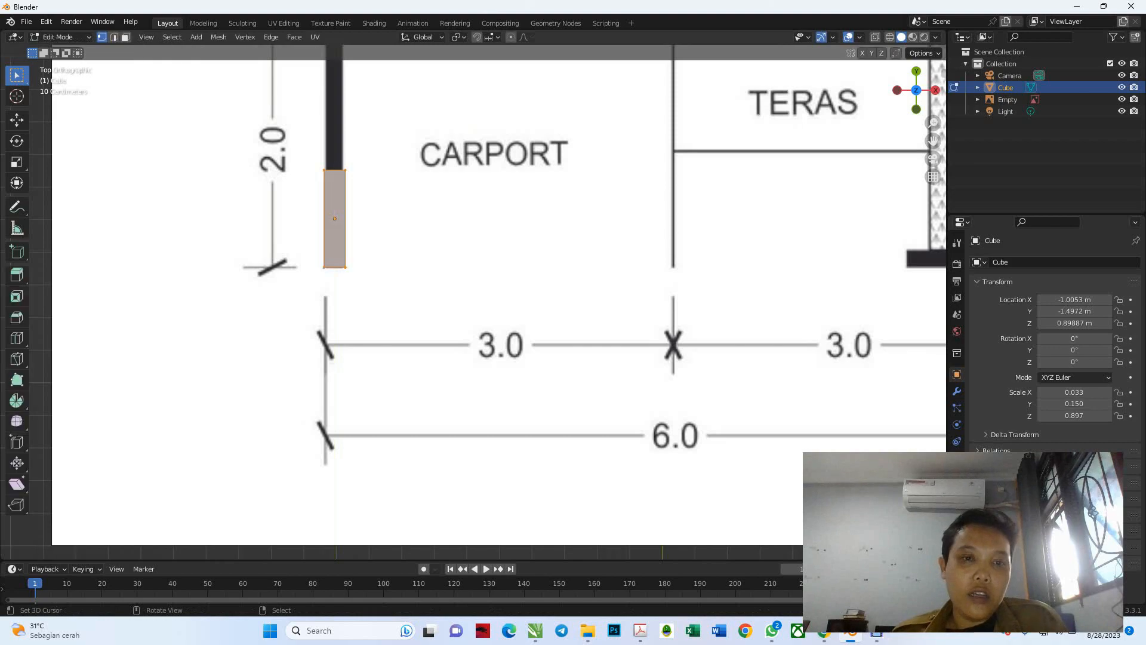
key(KP_5)
middle_drag(474, 302, 250, 222)
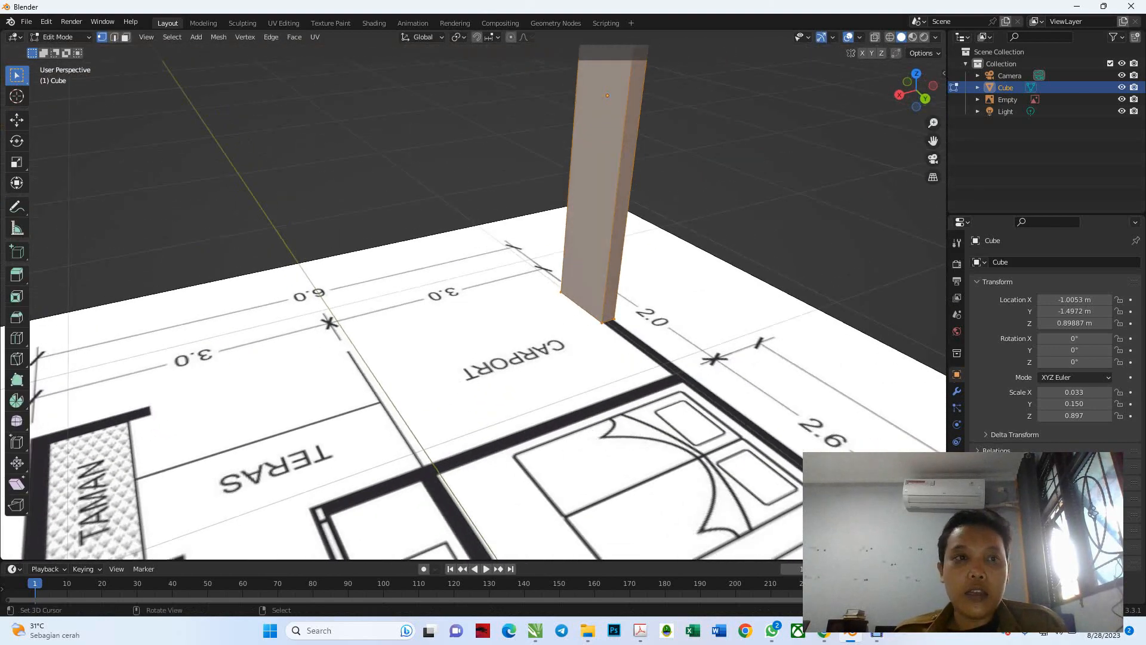
click(125, 37)
right_click(624, 191)
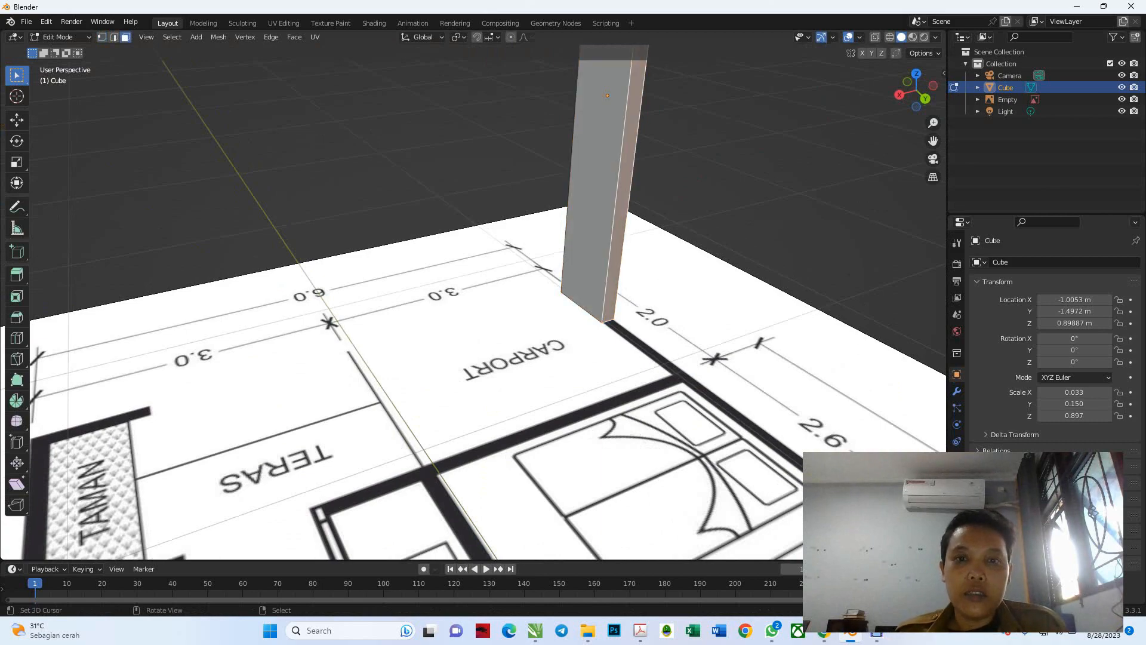
scroll(624, 191, down, 4)
scroll(471, 298, down, 3)
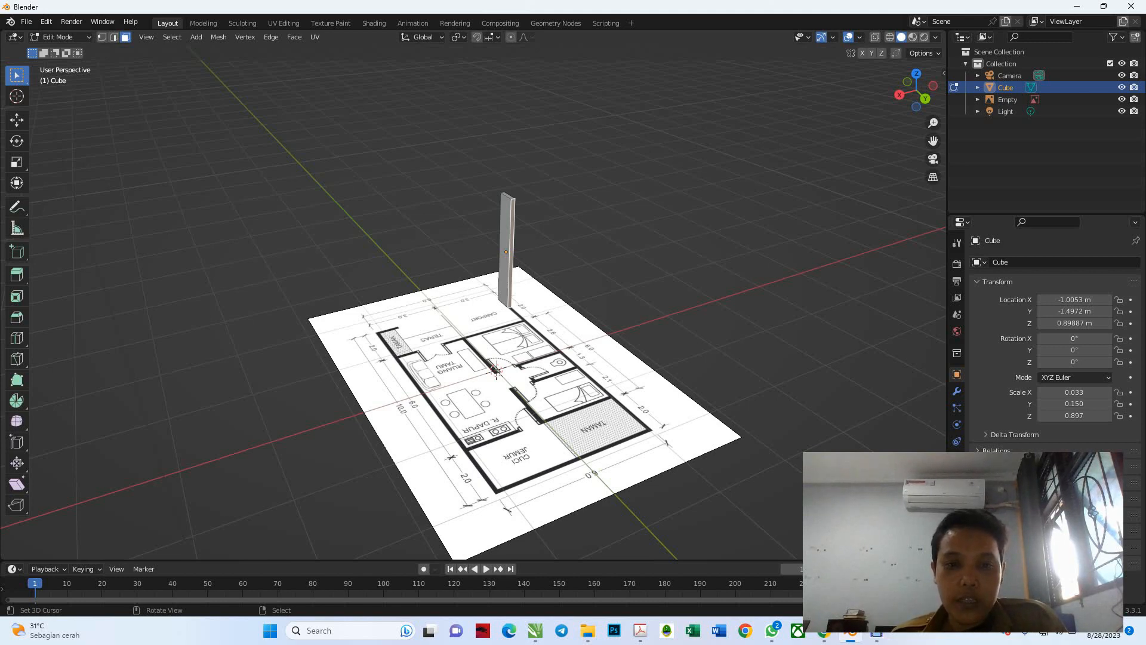
key(e)
key(y)
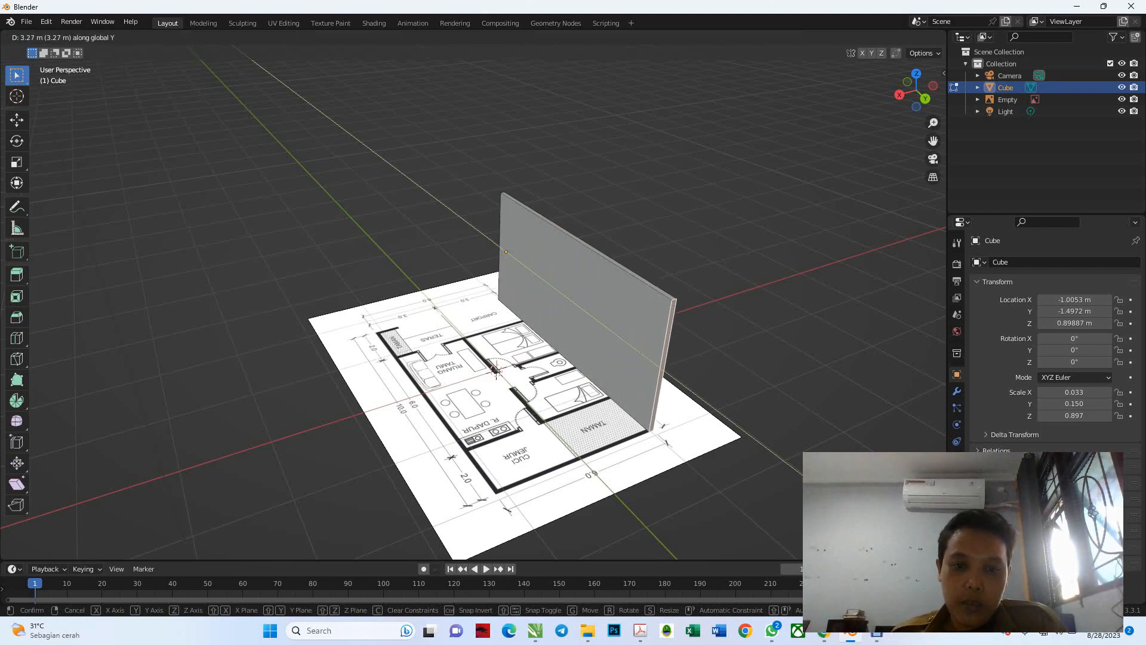
key(Return)
middle_drag(495, 358, 582, 373)
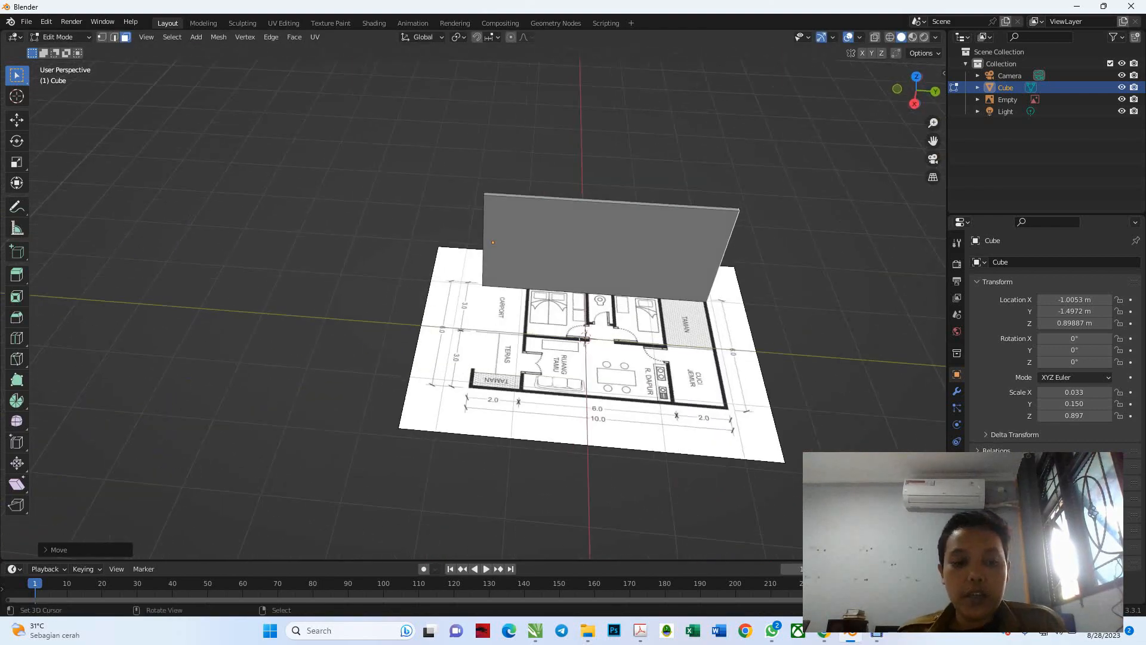
Step: Add a loop cut across the long wall, aligned with the carport-side edge of the front bedroom wall on the plan
key(Tab)
key(Tab)
scroll(585, 337, up, 4)
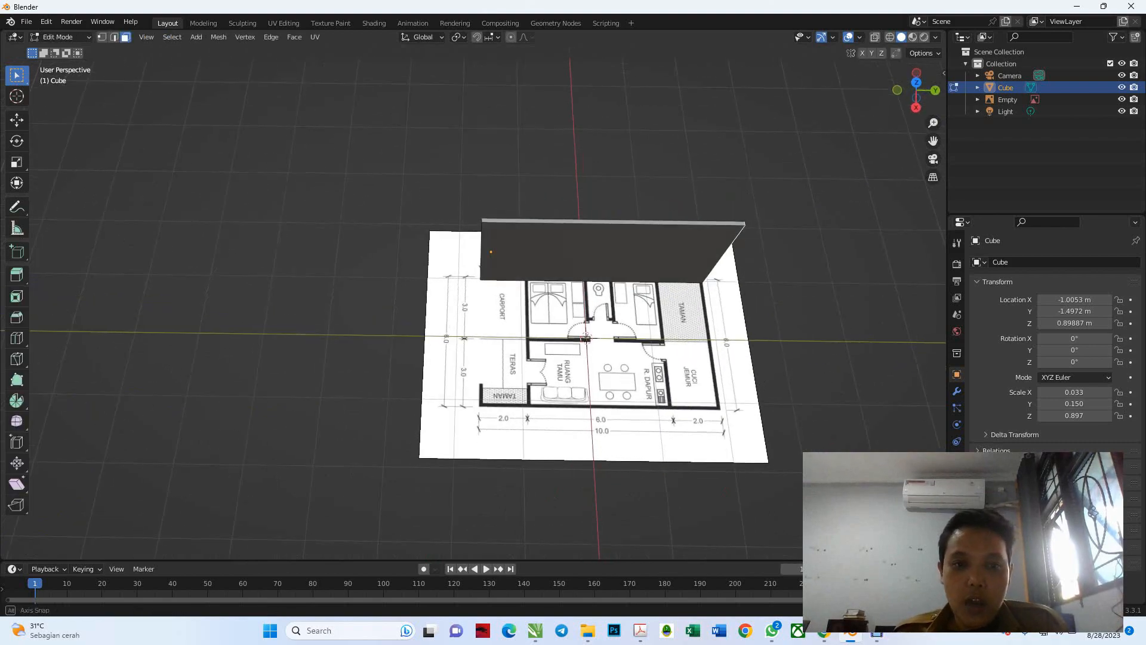
key(KP_7)
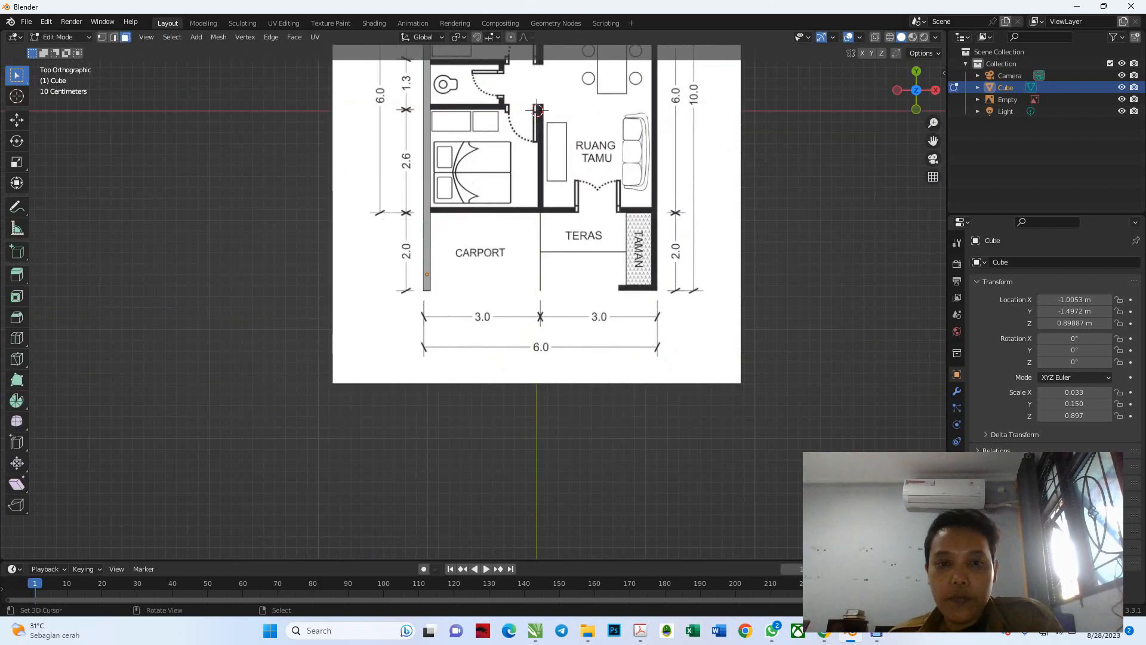
shift+middle_drag(537, 287, 559, 342)
scroll(472, 302, up, 2)
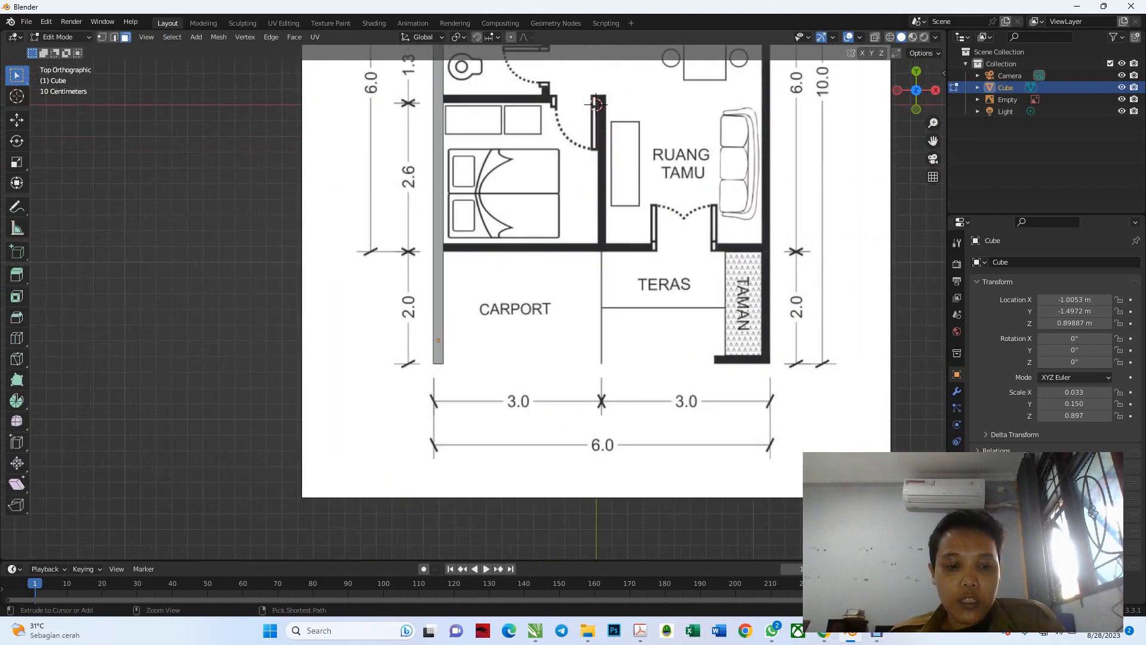
key(ctrl+r)
click(458, 315)
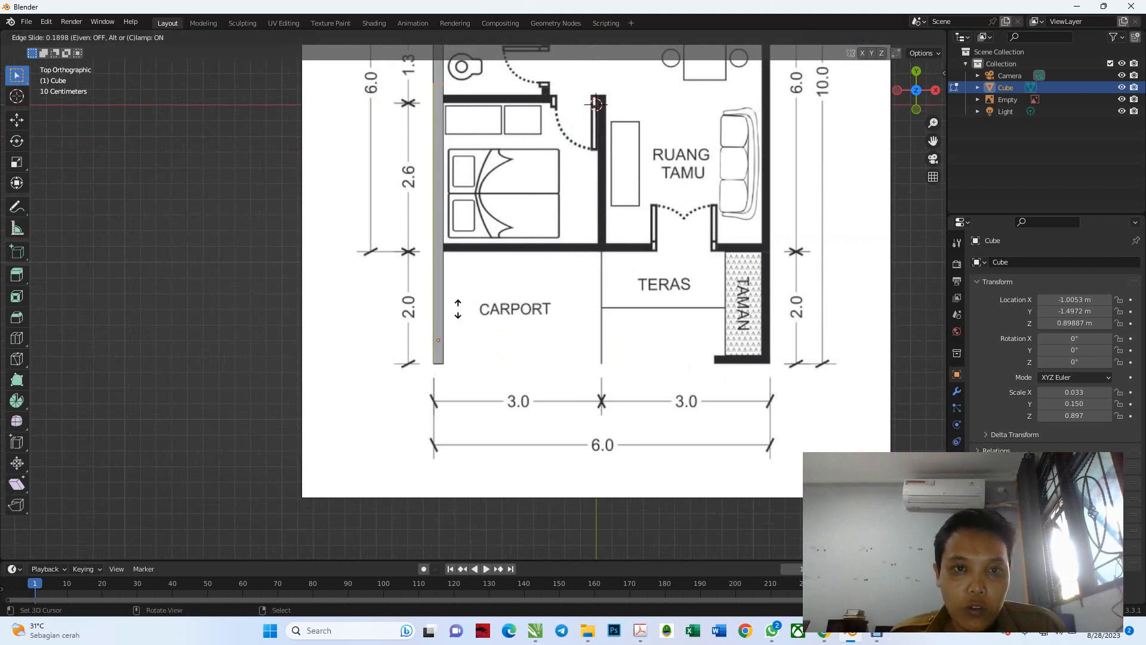
click(486, 422)
Step: Add a second loop cut across the long wall at the bedroom-side edge of the front bedroom wall, marking its thickness
key(ctrl+r)
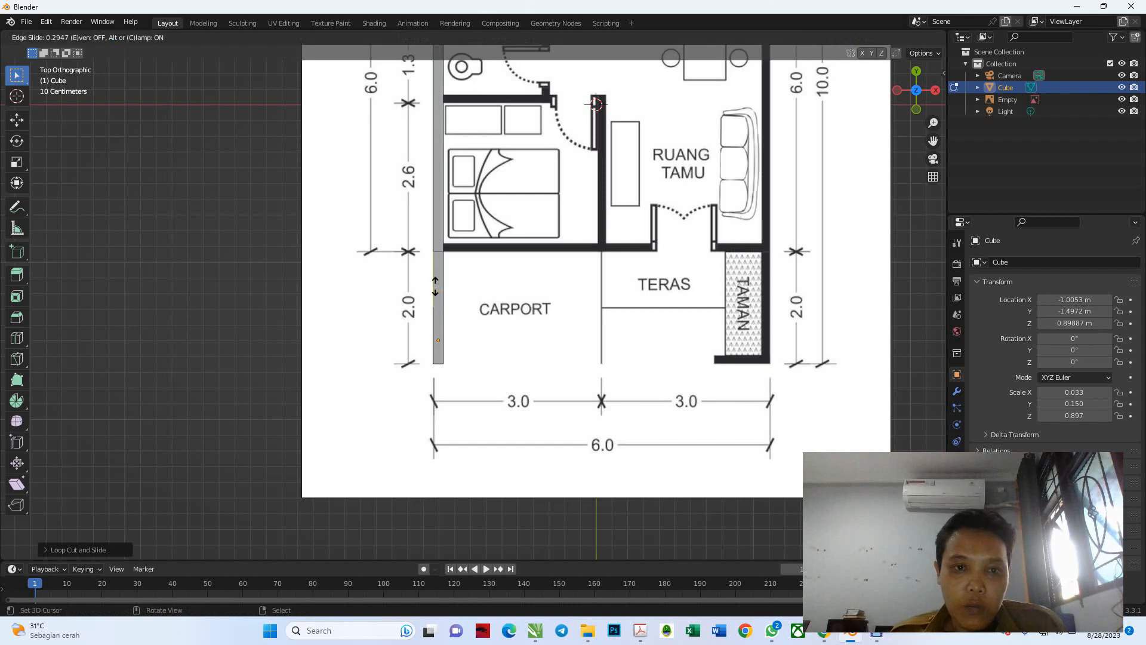
key(Escape)
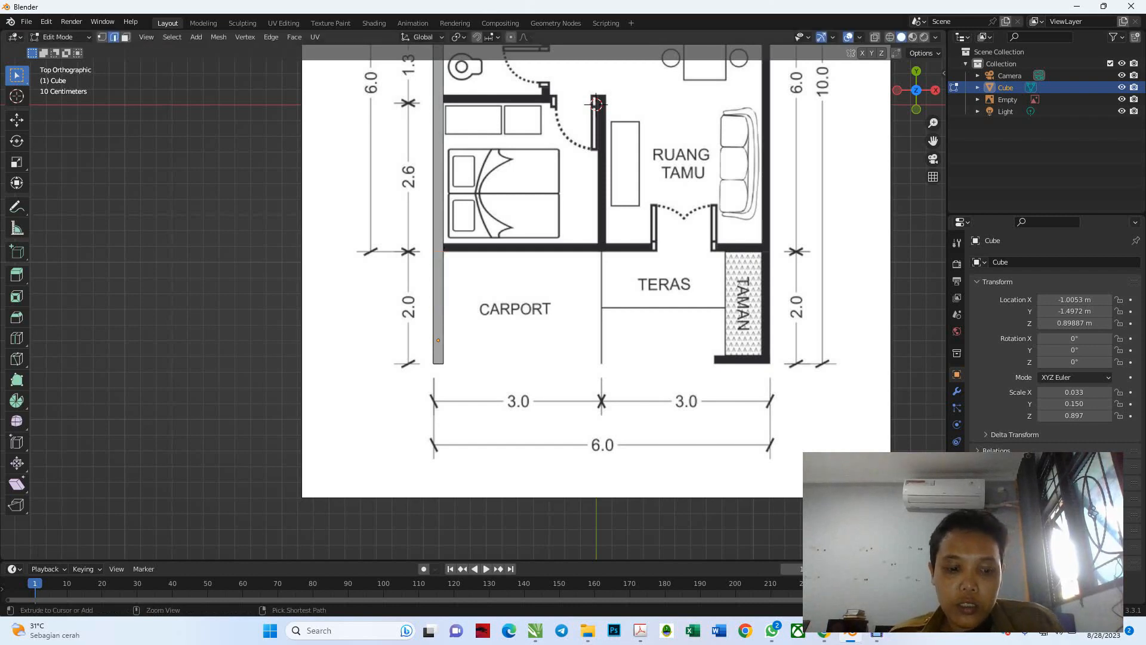
key(ctrl+r)
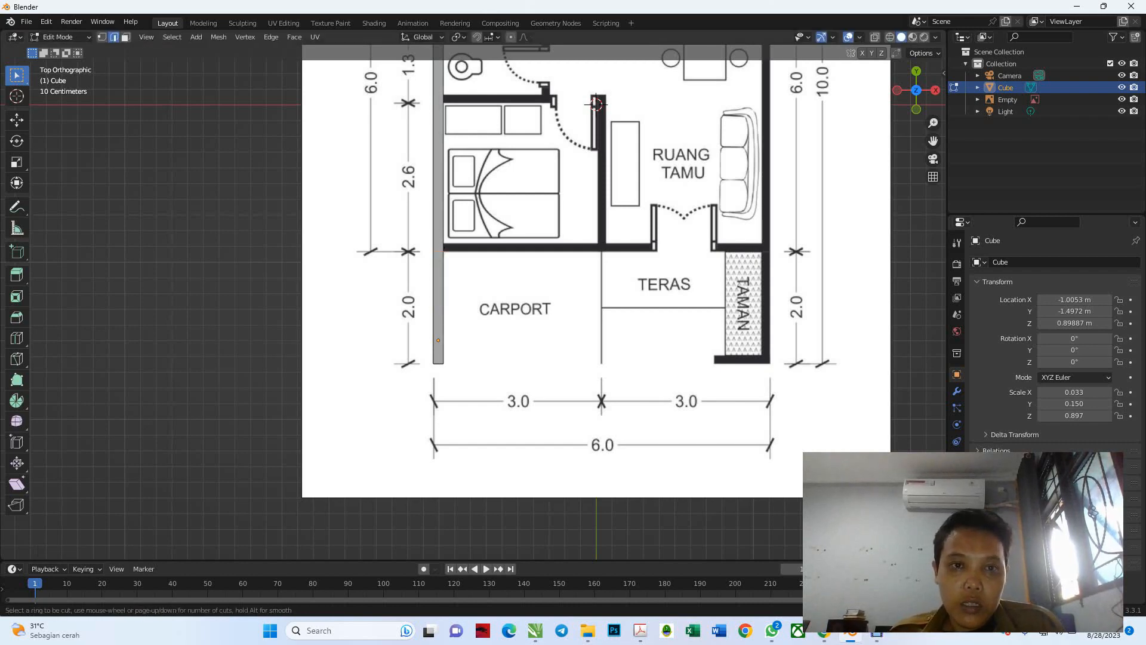
click(445, 224)
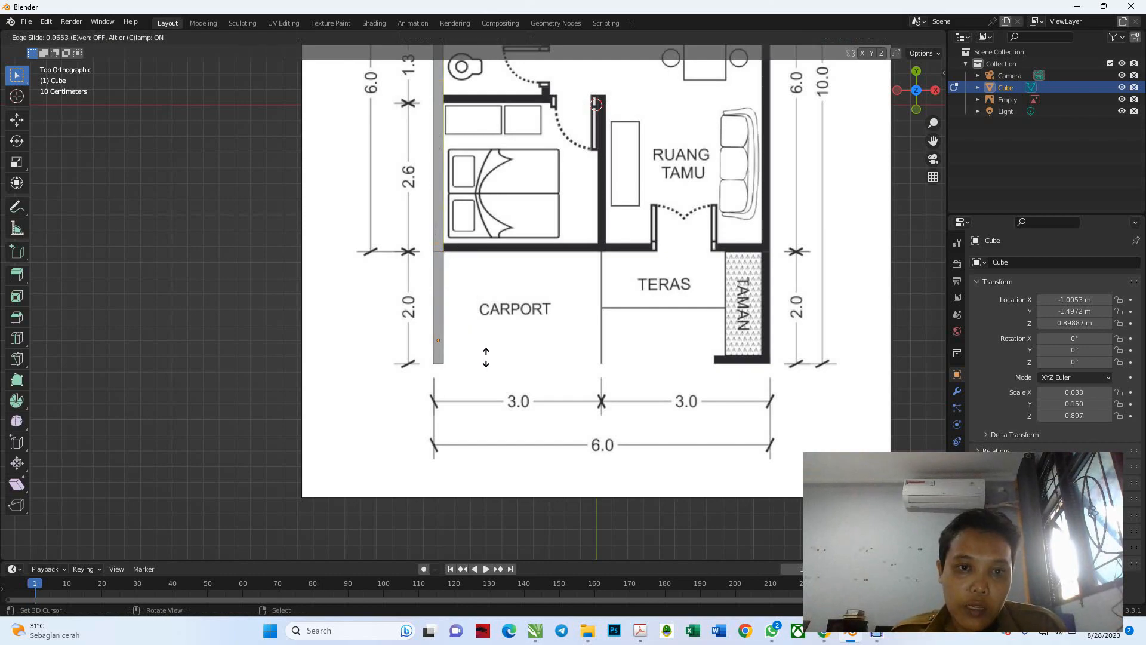
click(486, 357)
Step: Extrude the narrow inner face between the two loop cuts along the plan's front bedroom wall, up to the living room door opening
middle_drag(485, 357, 537, 298)
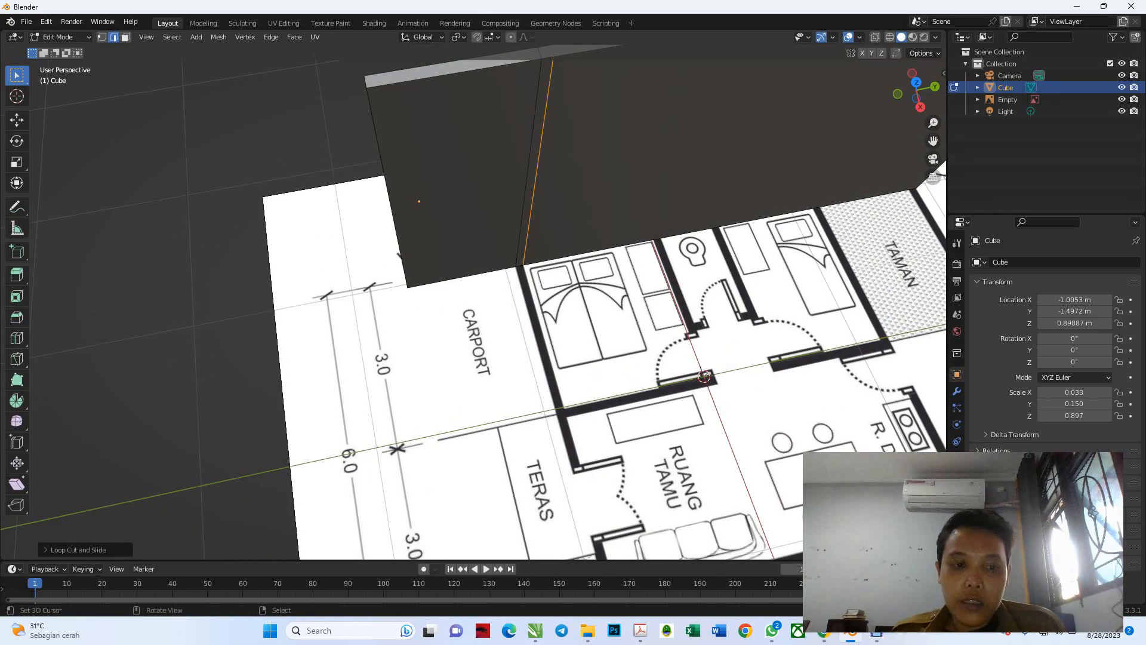
key(3)
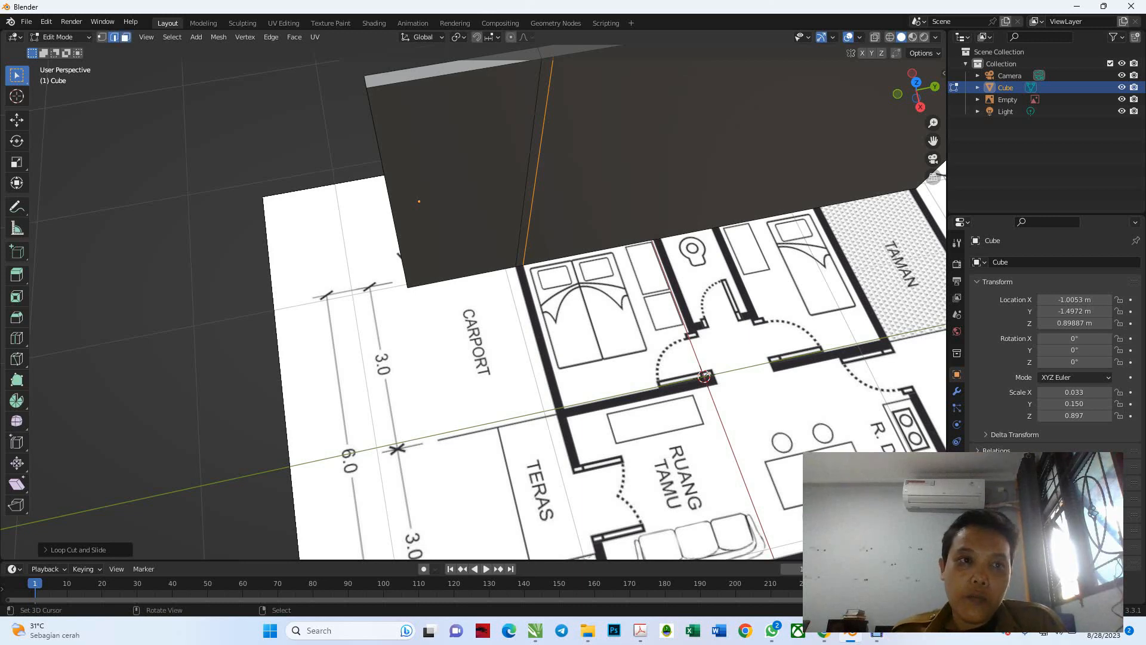
right_click(531, 167)
key(e)
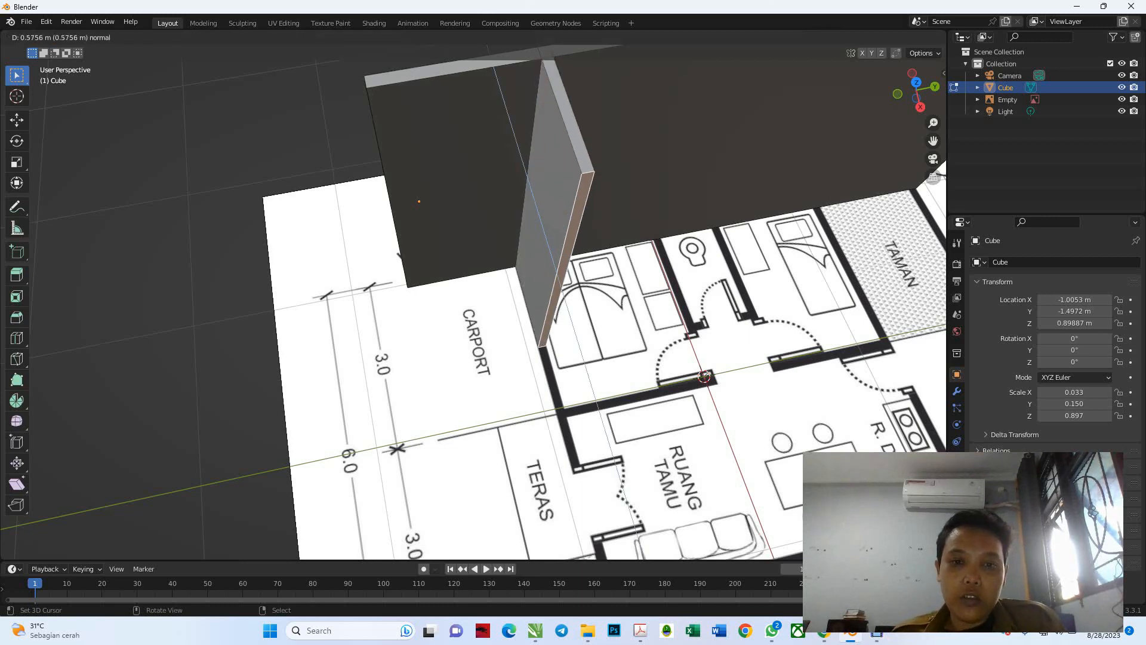
click(708, 380)
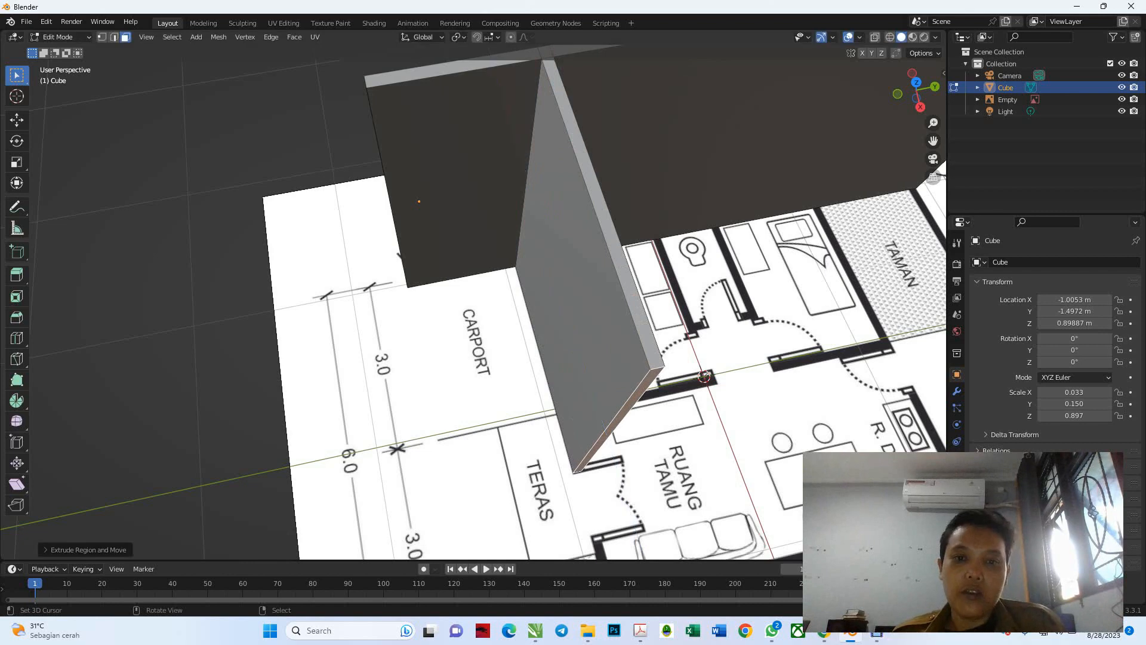
scroll(713, 394, down, 2)
shift+middle_drag(716, 403, 482, 376)
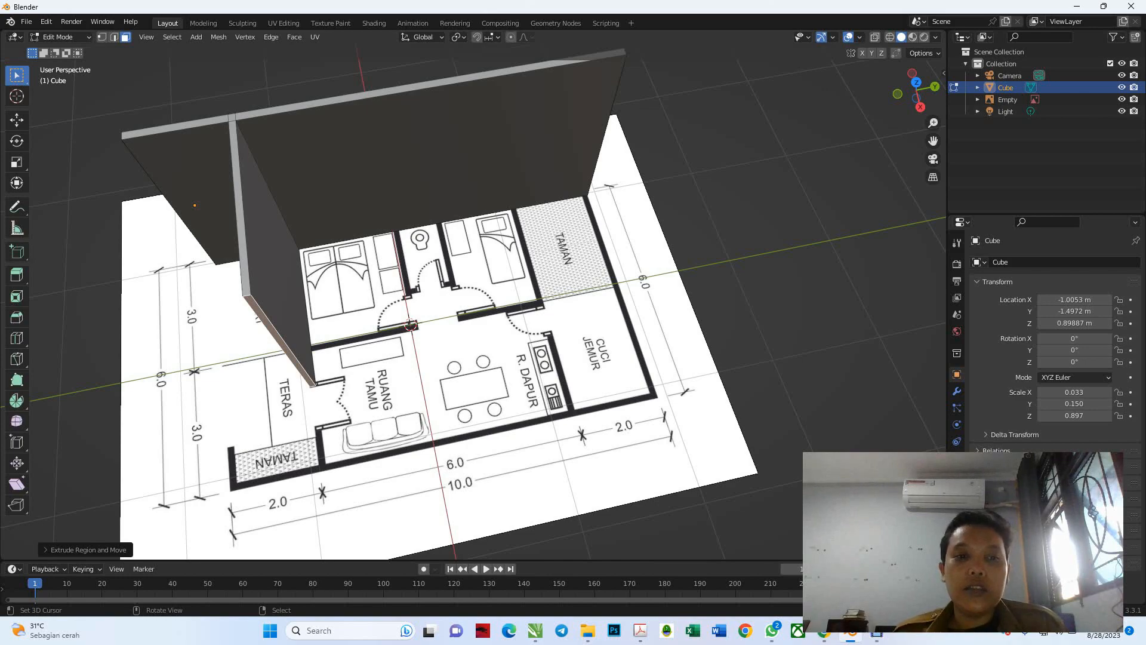
middle_drag(481, 376, 519, 326)
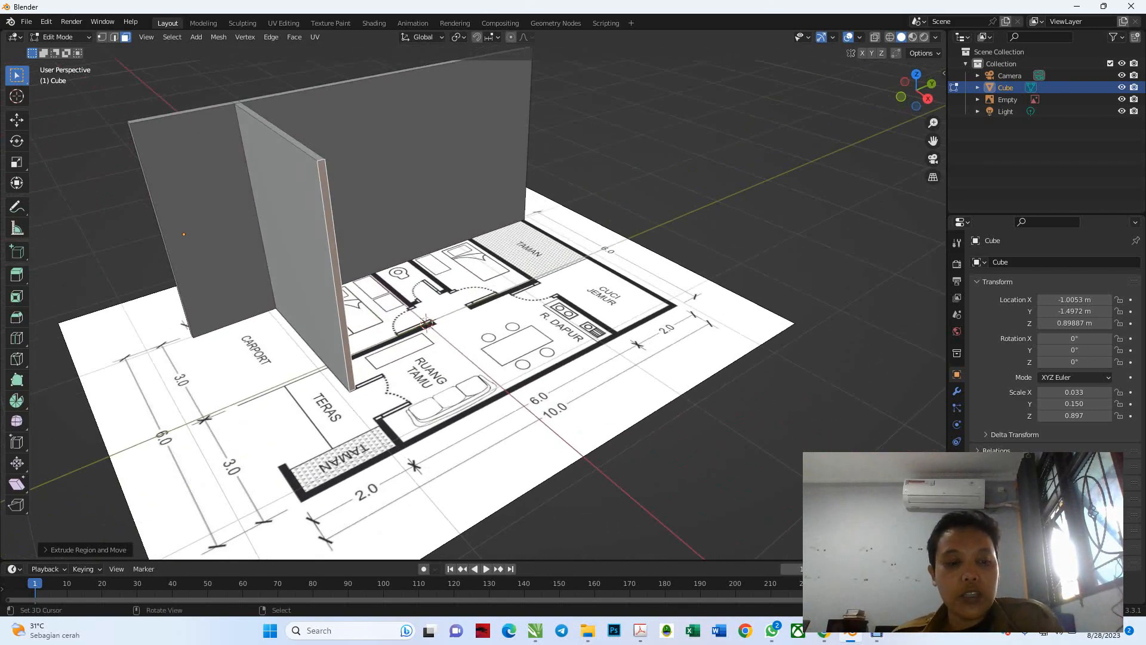
Step: Return to Object Mode and add a plane at the origin, scaled to about 2.352, as the house's floor
key(Tab)
key(shift+a)
mouse_move(507, 334)
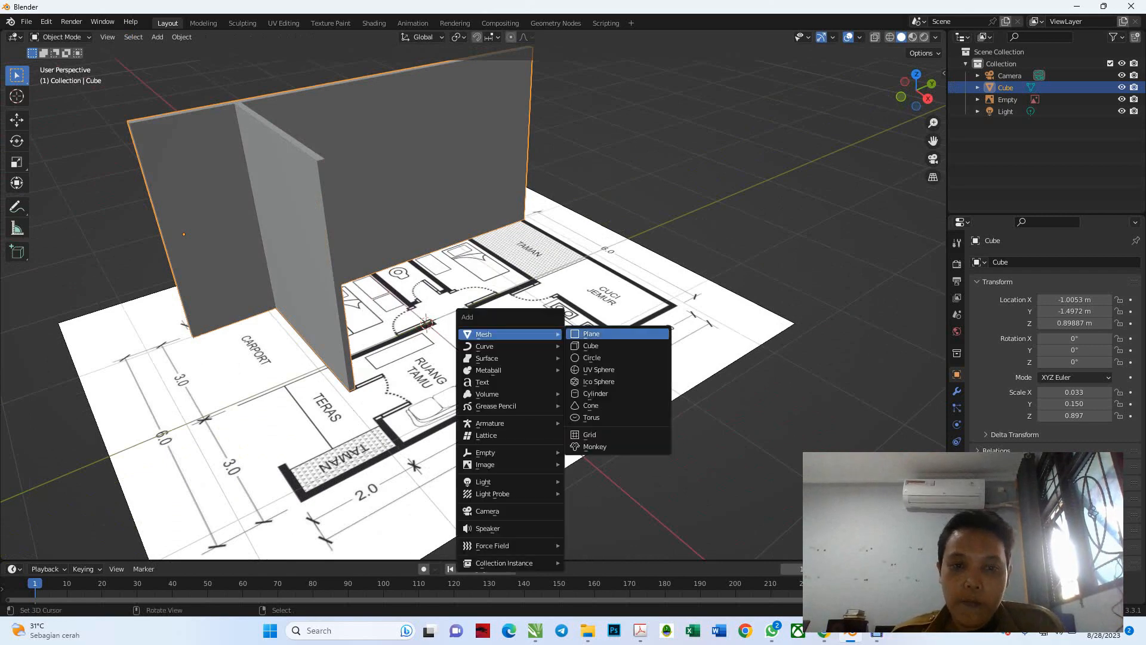
click(591, 334)
key(s)
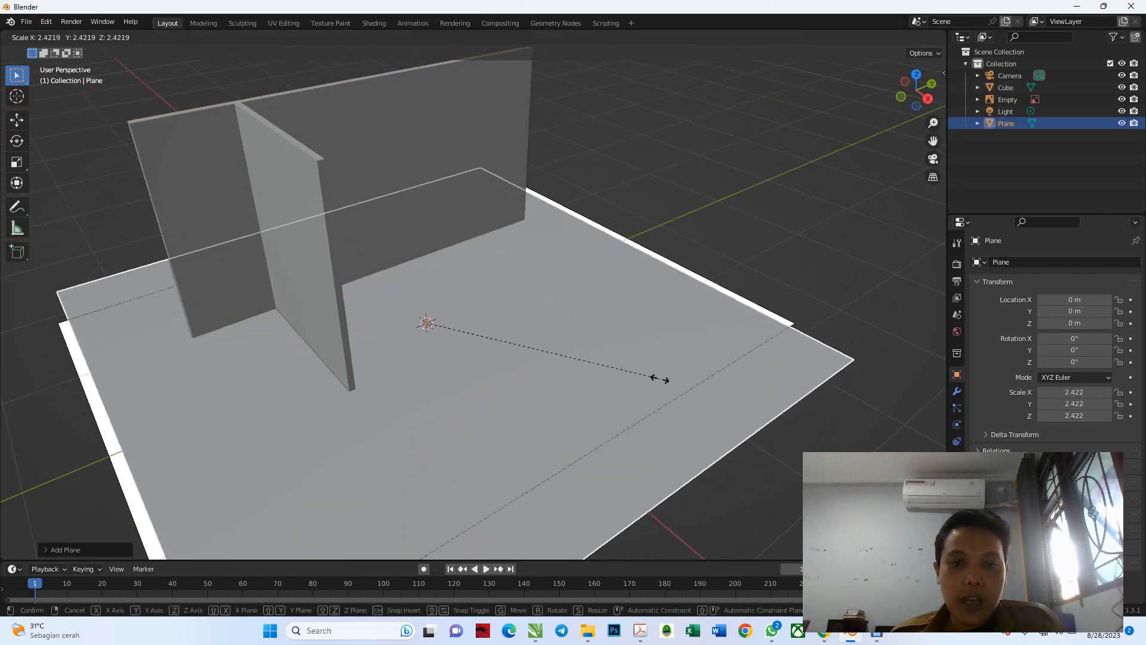
click(656, 380)
middle_drag(656, 379, 619, 360)
Step: Add a second plane and raise it along Z to about 1.938 m, above the walls
key(shift+a)
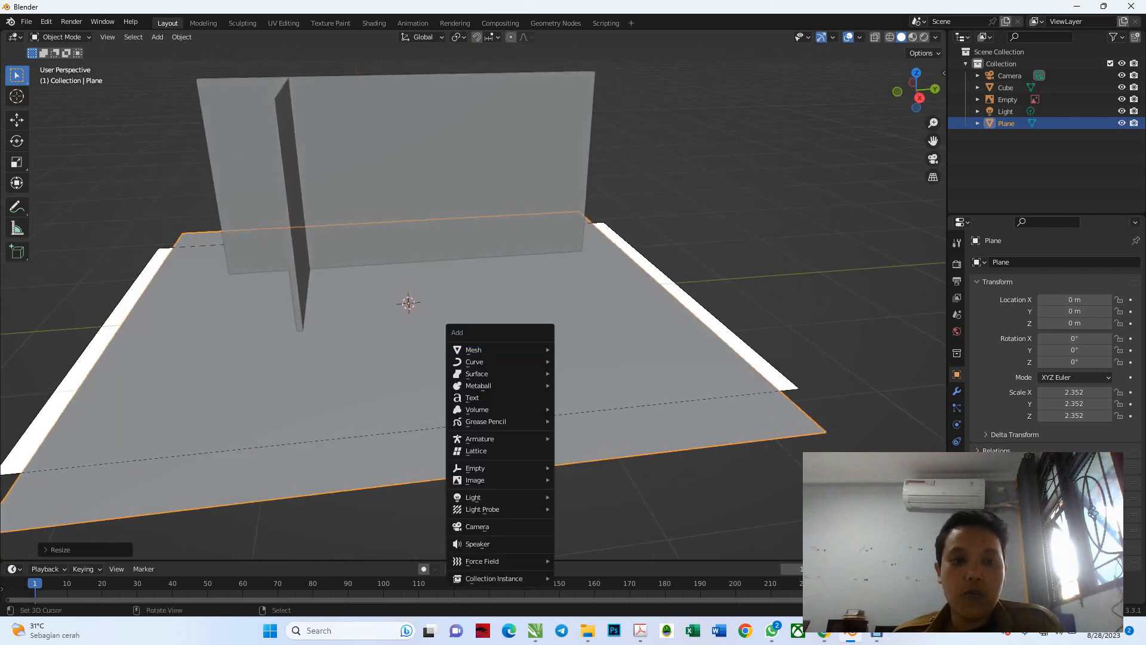
mouse_move(477, 349)
click(580, 349)
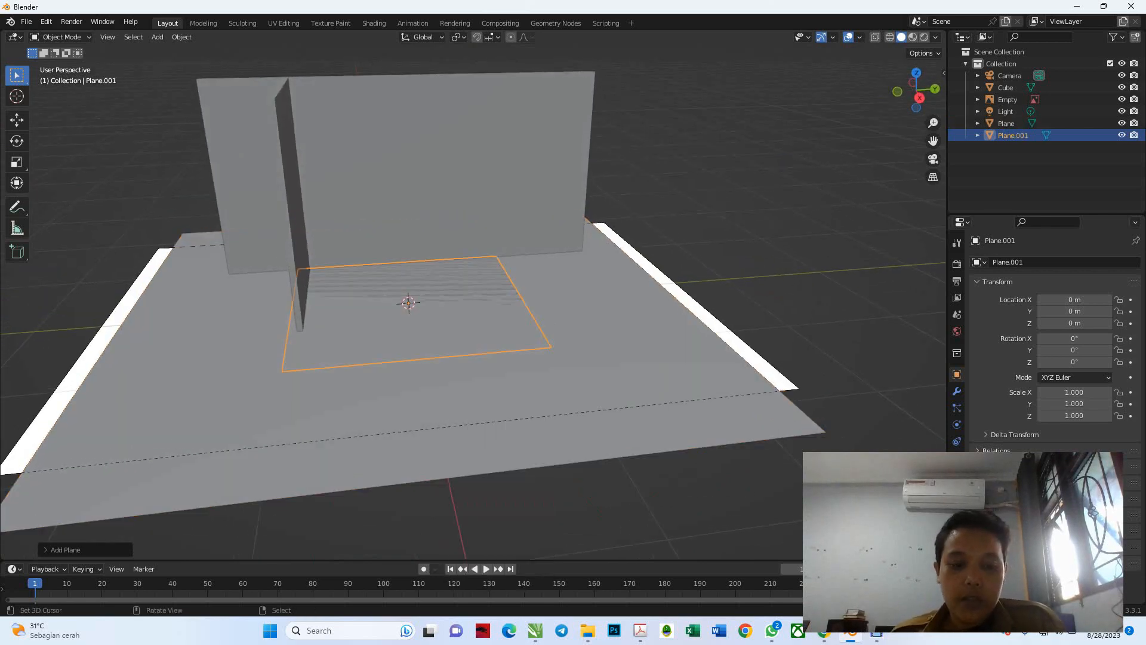
key(g)
key(z)
key(Return)
scroll(473, 303, down, 2)
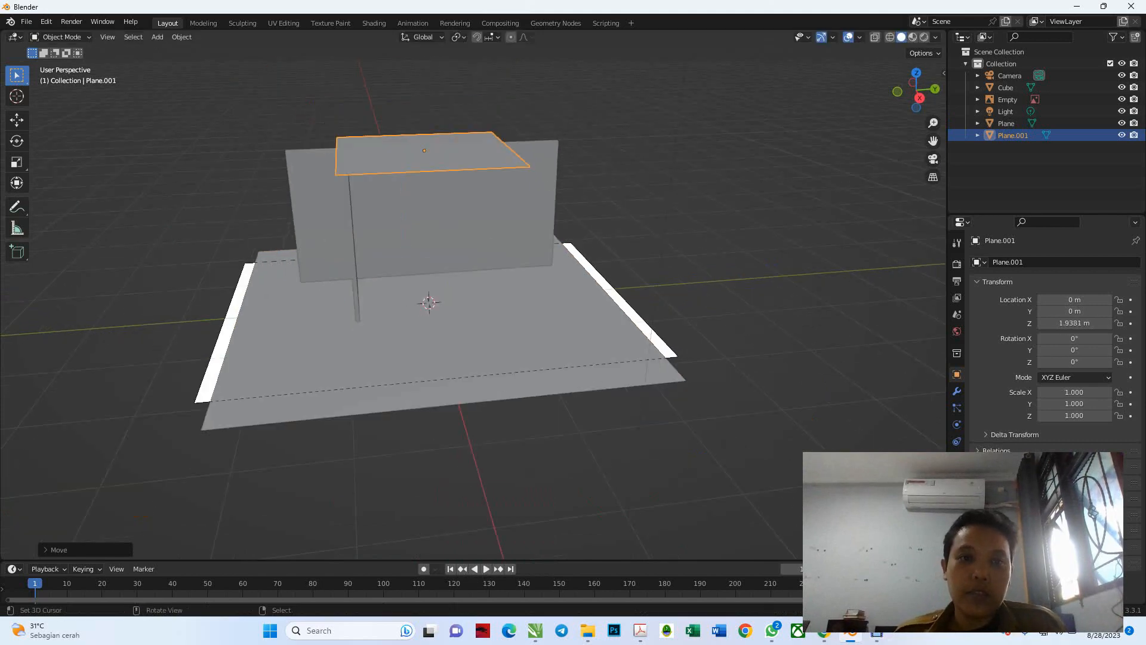
Step: Scale the upper plane uniformly to about 1.777, and narrow it along X to a scale of about 1.225
middle_drag(572, 298, 591, 301)
key(s)
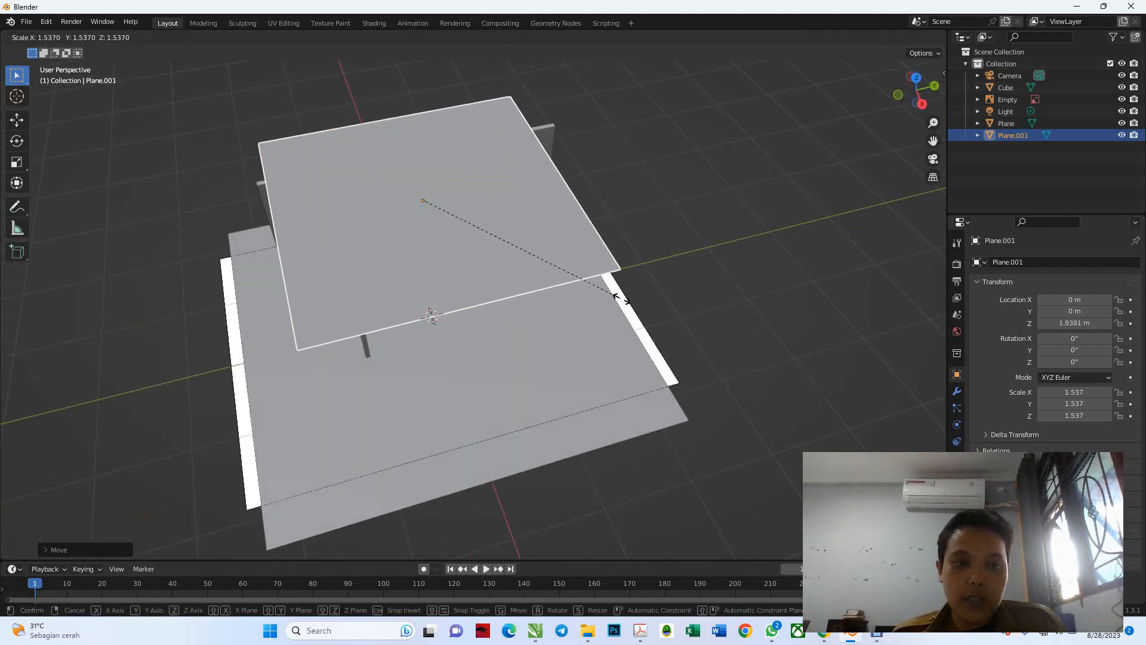
click(645, 304)
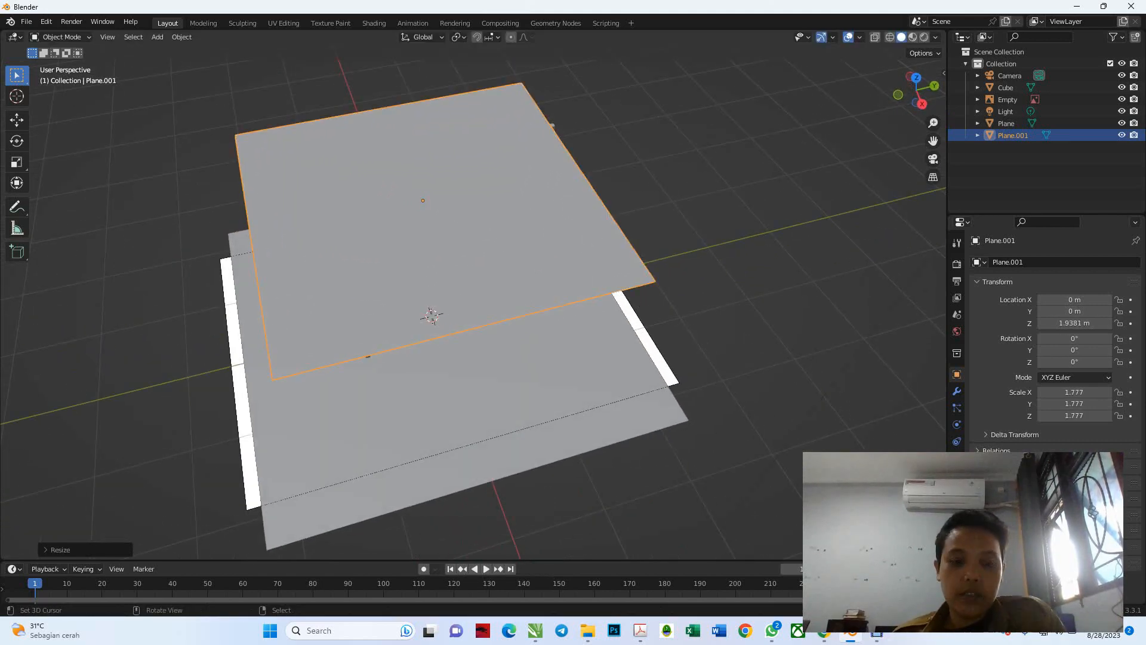
key(KP_7)
key(s)
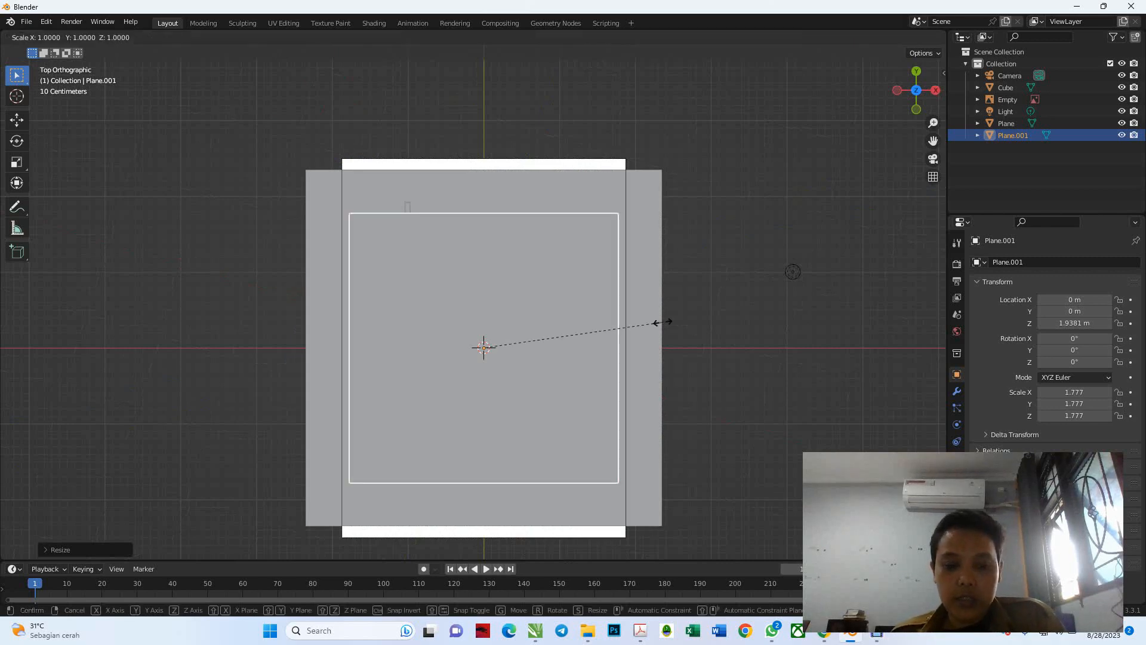
key(x)
click(608, 322)
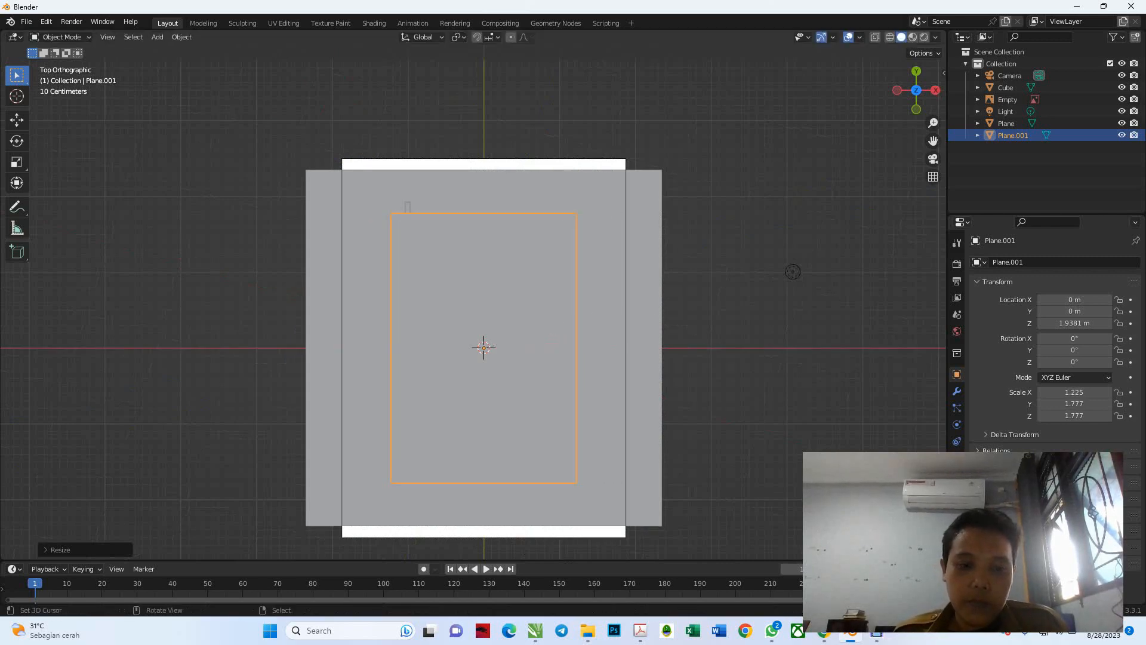
Step: Narrow the roof plane along X to a scale of about 1.104 and move it along Y to about 0.165 m, over the plan
key(alt+z)
key(s)
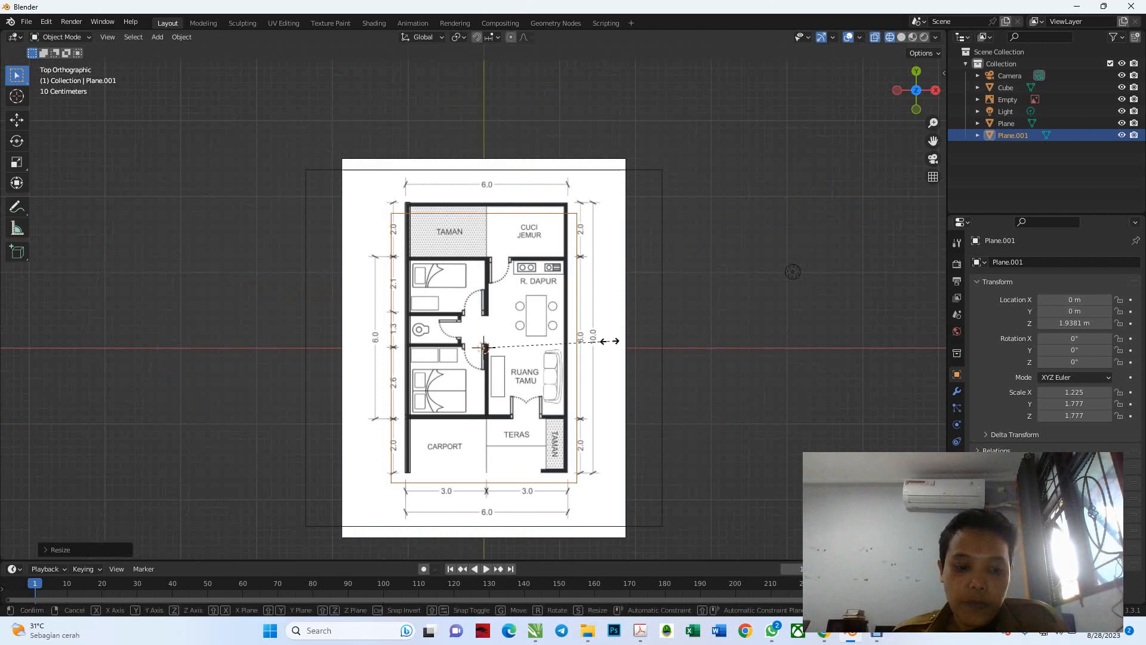
key(x)
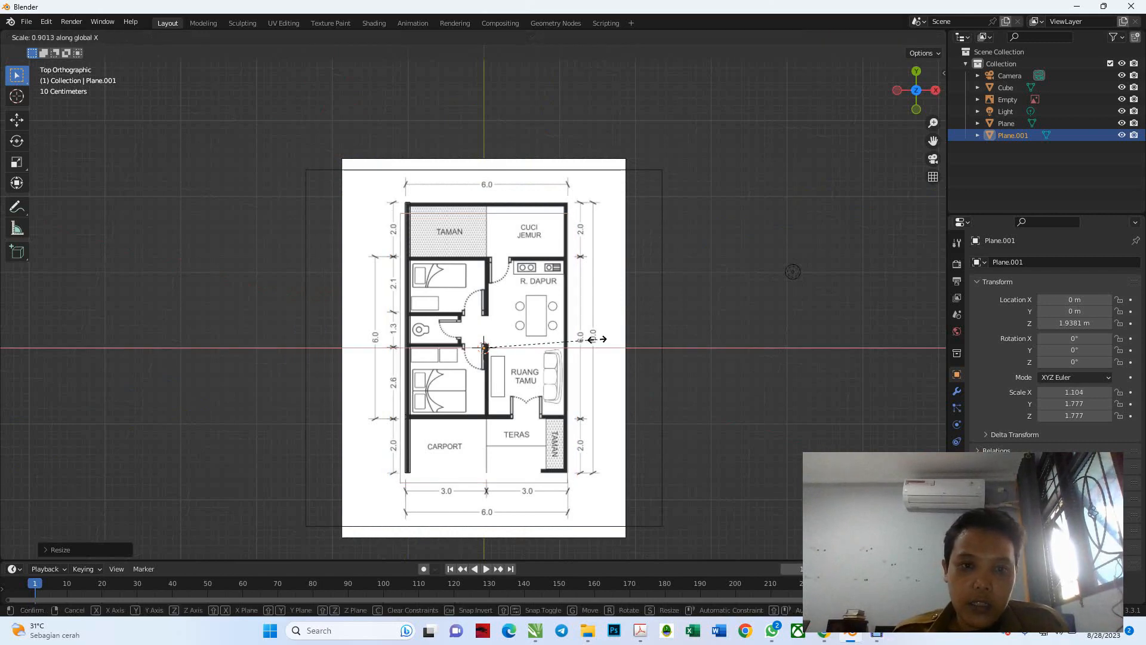
click(596, 339)
key(g)
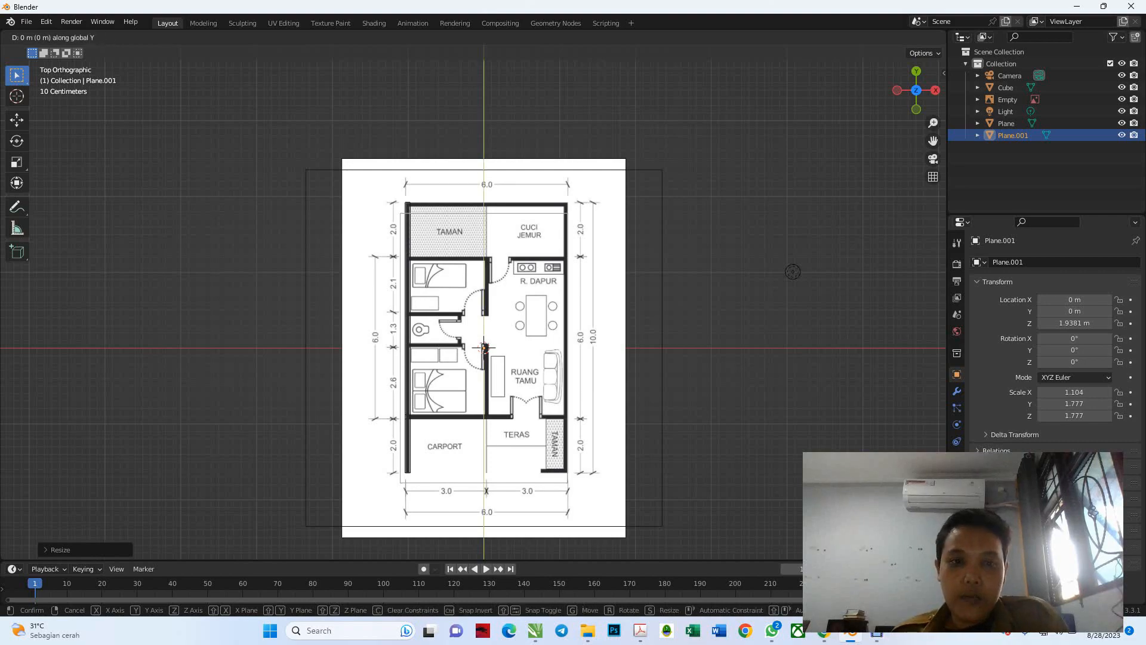
key(y)
click(483, 346)
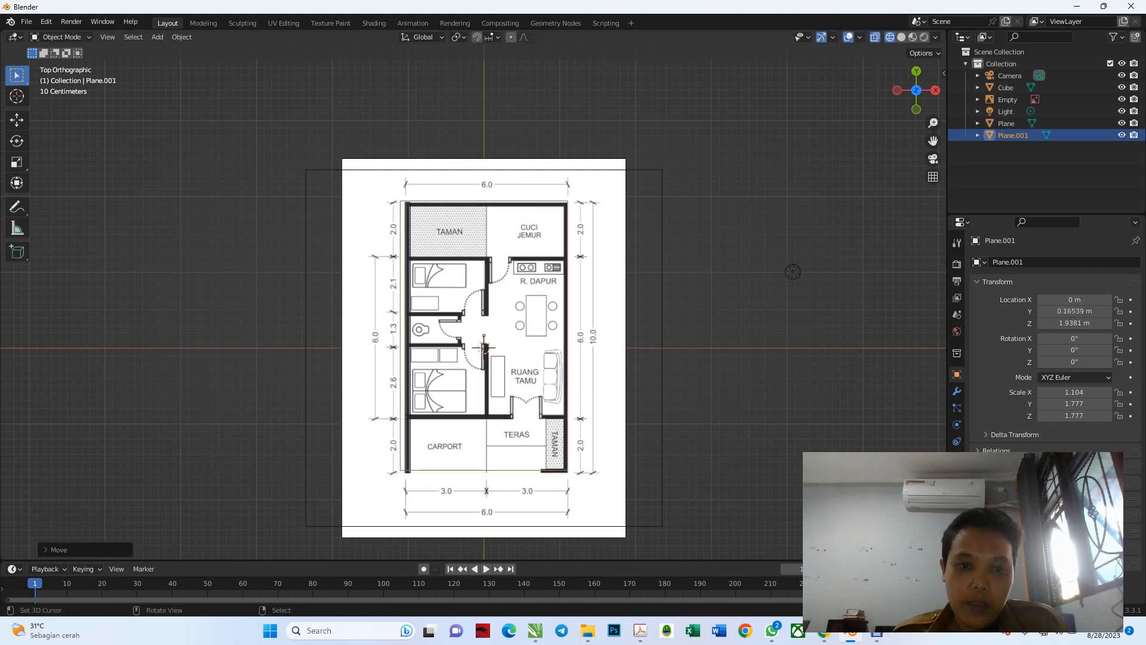
Step: In Edit Mode, add a single loop cut across the middle of the roof plane, parallel to its shorter sides
middle_drag(483, 345, 428, 309)
key(shift+z)
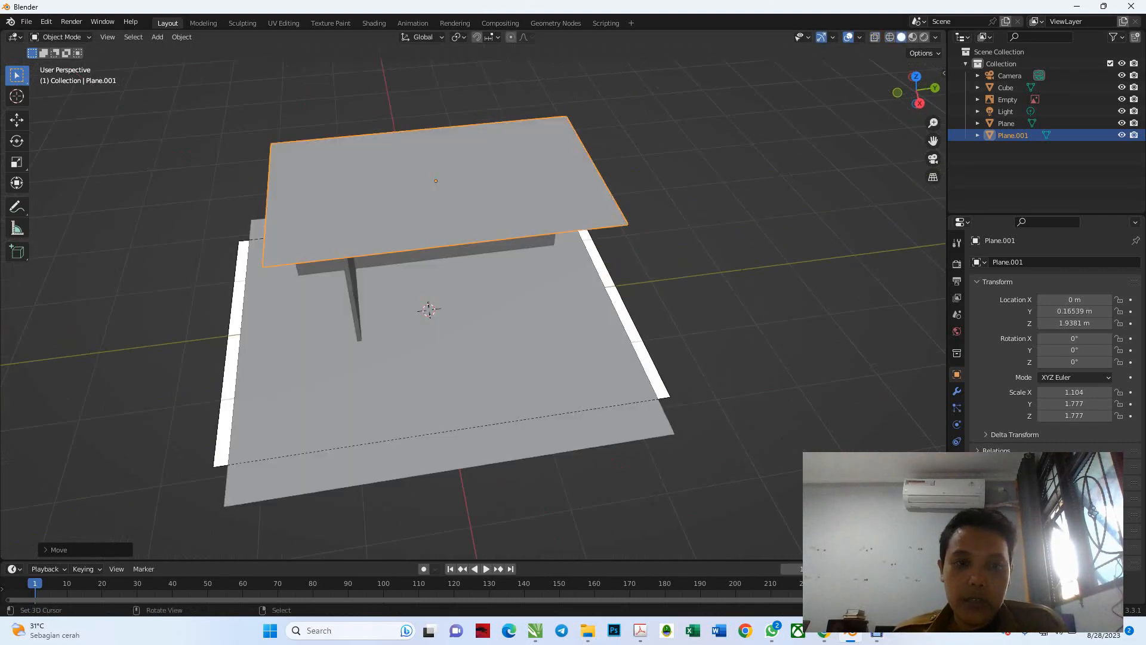
key(Tab)
key(ctrl+r)
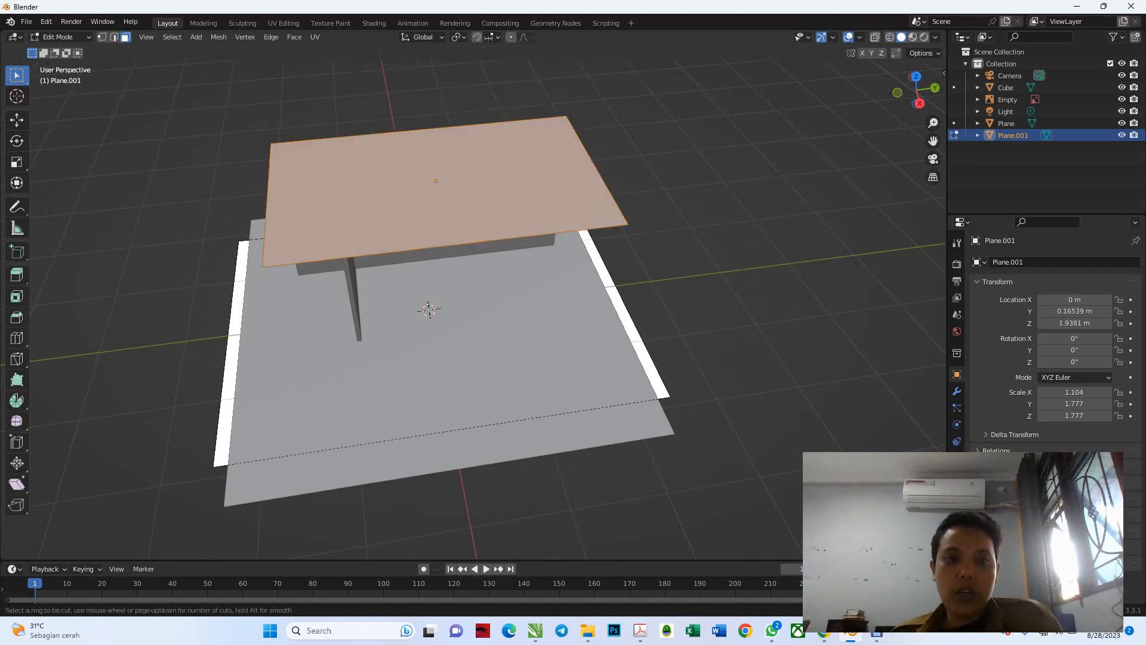
click(424, 145)
click(425, 146)
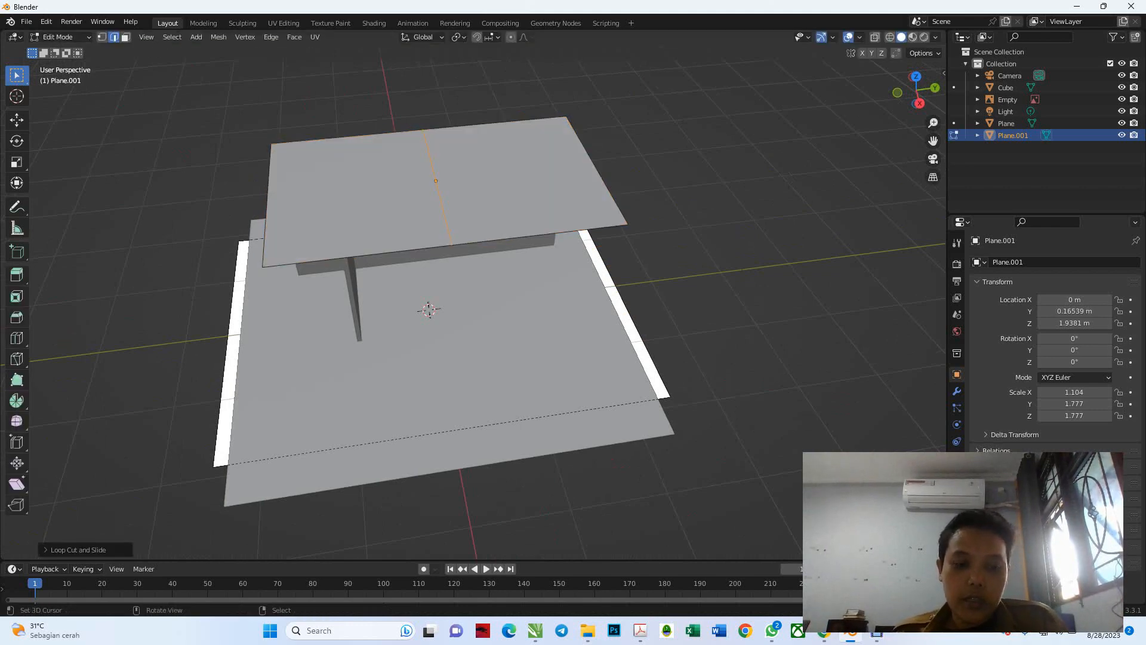
Step: Raise the middle edge about 0.94 m along Z to form the roof ridge, and return to Object Mode
key(g)
key(z)
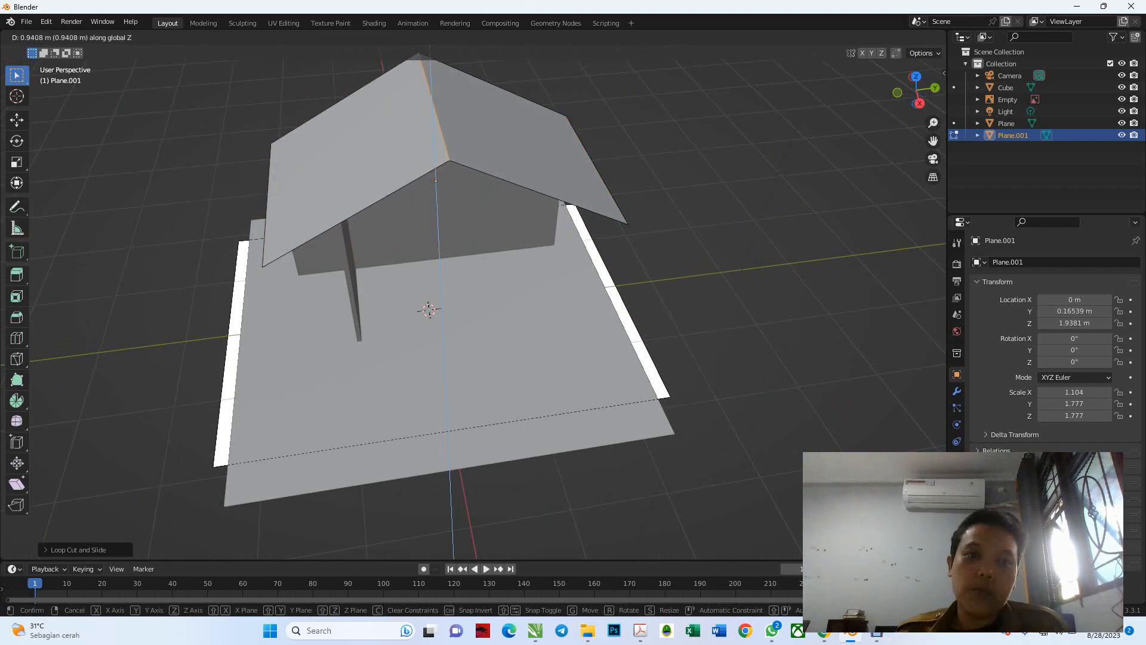
key(Return)
middle_drag(573, 298, 620, 196)
key(Tab)
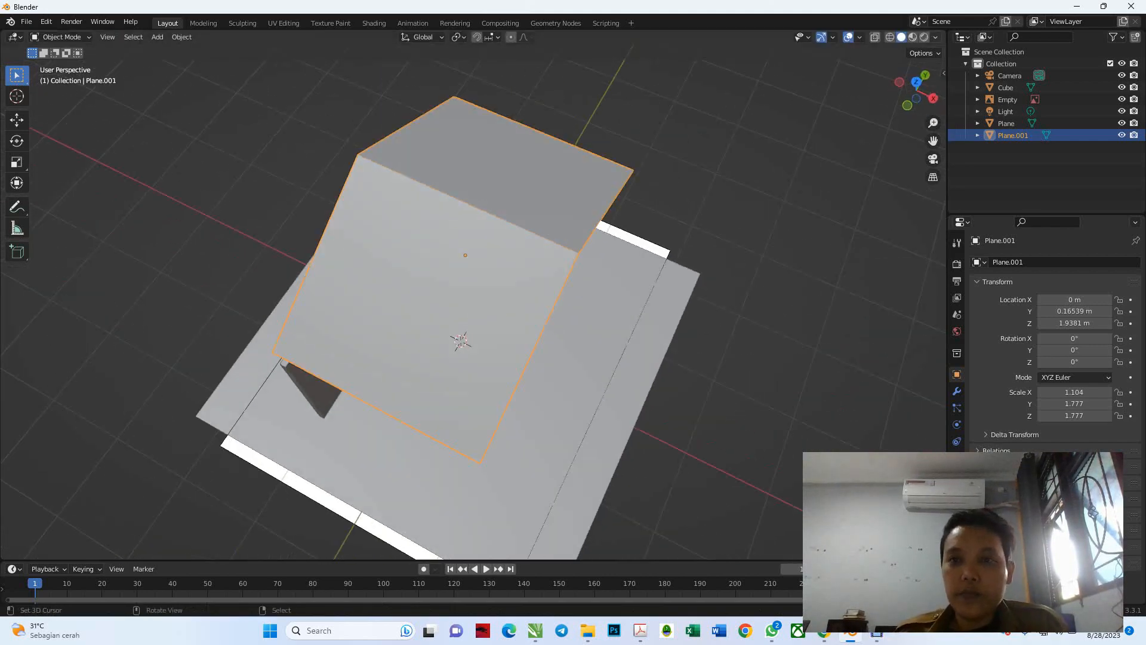
Step: Preview the house in Material Preview and Rendered viewport shading, and inspect the shading options
click(913, 37)
click(935, 37)
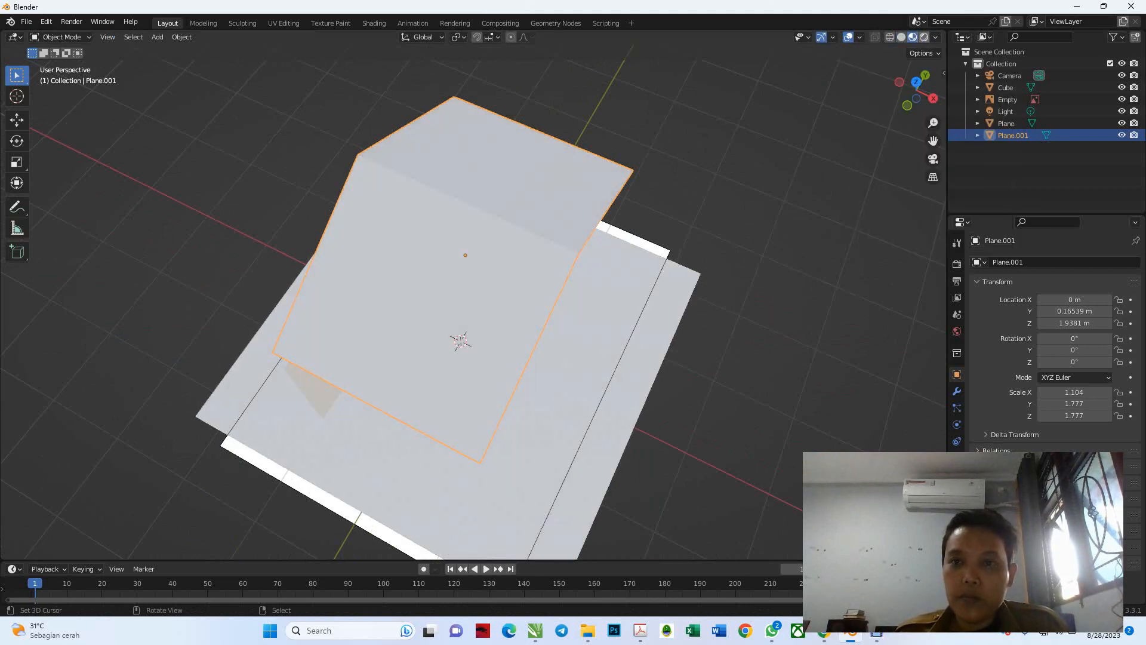
click(924, 37)
click(935, 37)
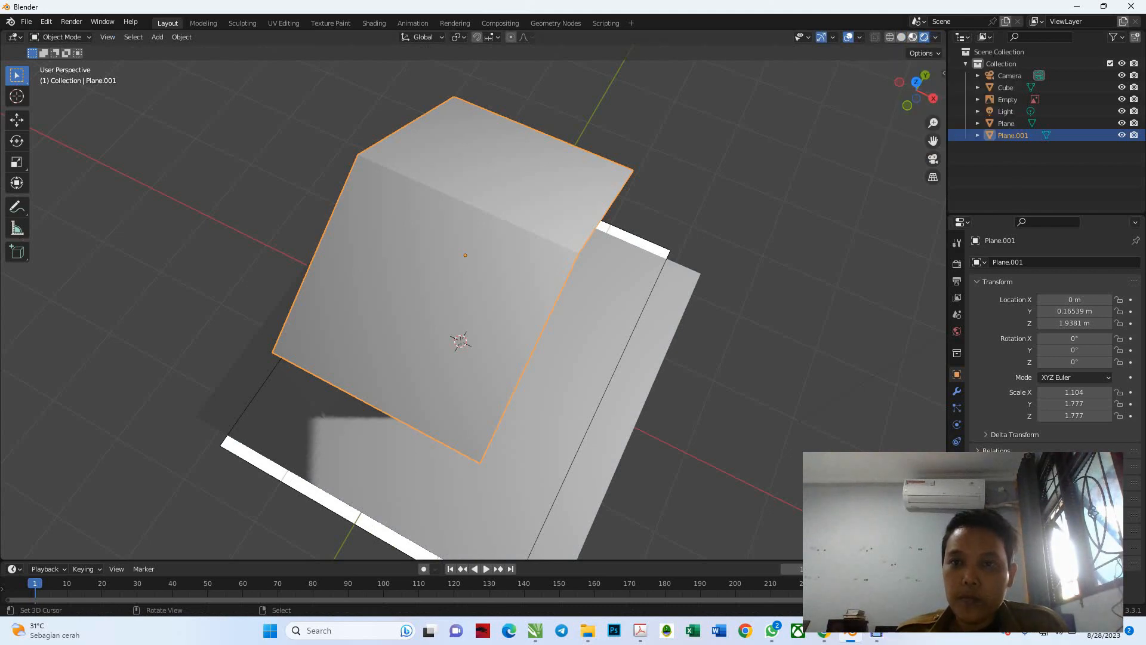
click(912, 37)
click(936, 37)
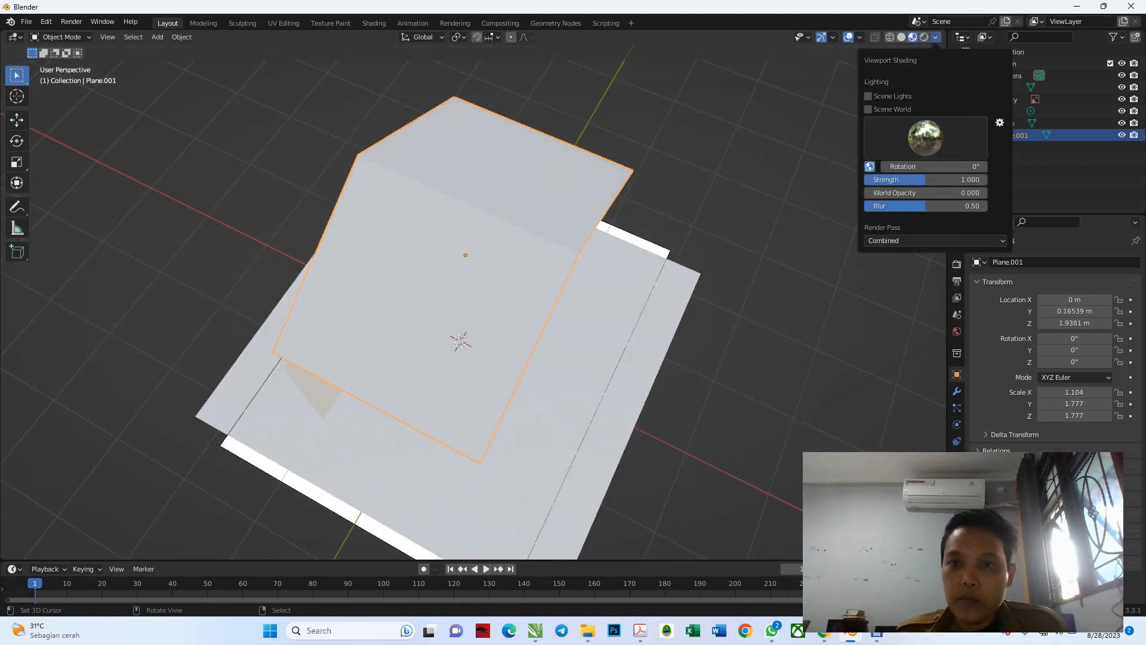
Step: Return the viewport to Solid shading and set its object colouring to Random
click(901, 37)
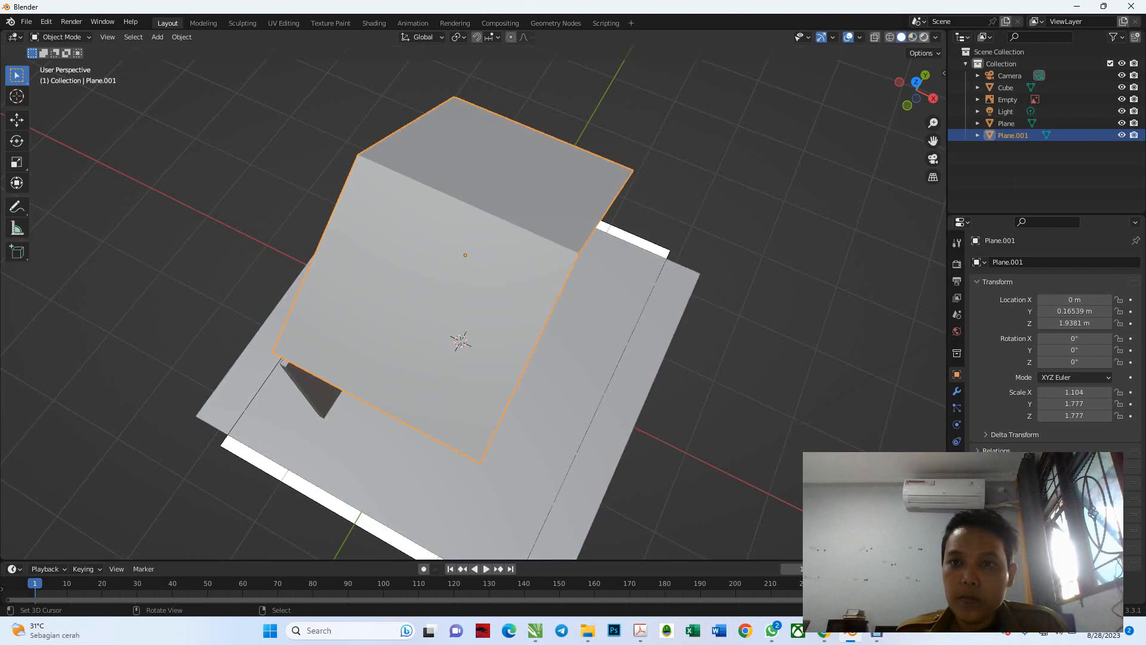
click(935, 37)
click(929, 199)
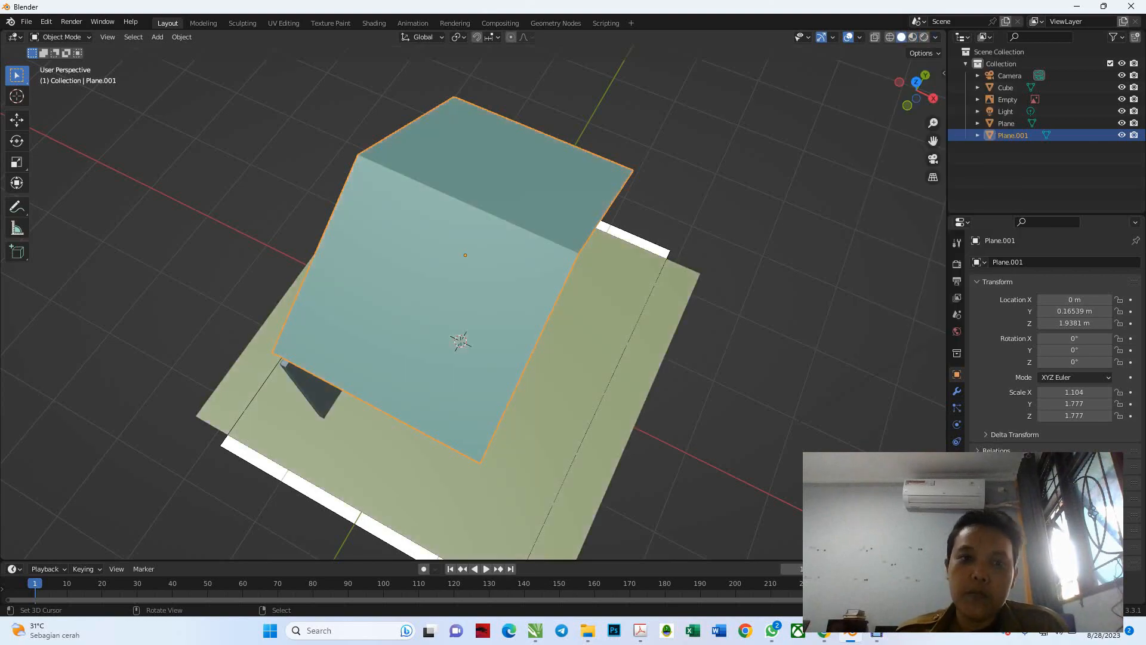
Step: Open the modifier properties of the gable roof plane and its list of modifiers to add
mouse_move(657, 281)
middle_down()
mouse_move(627, 200)
mouse_move(588, 197)
mouse_move(591, 256)
mouse_move(633, 263)
mouse_move(597, 263)
mouse_move(621, 298)
mouse_move(594, 257)
mouse_move(603, 298)
mouse_move(624, 245)
mouse_move(600, 286)
middle_up()
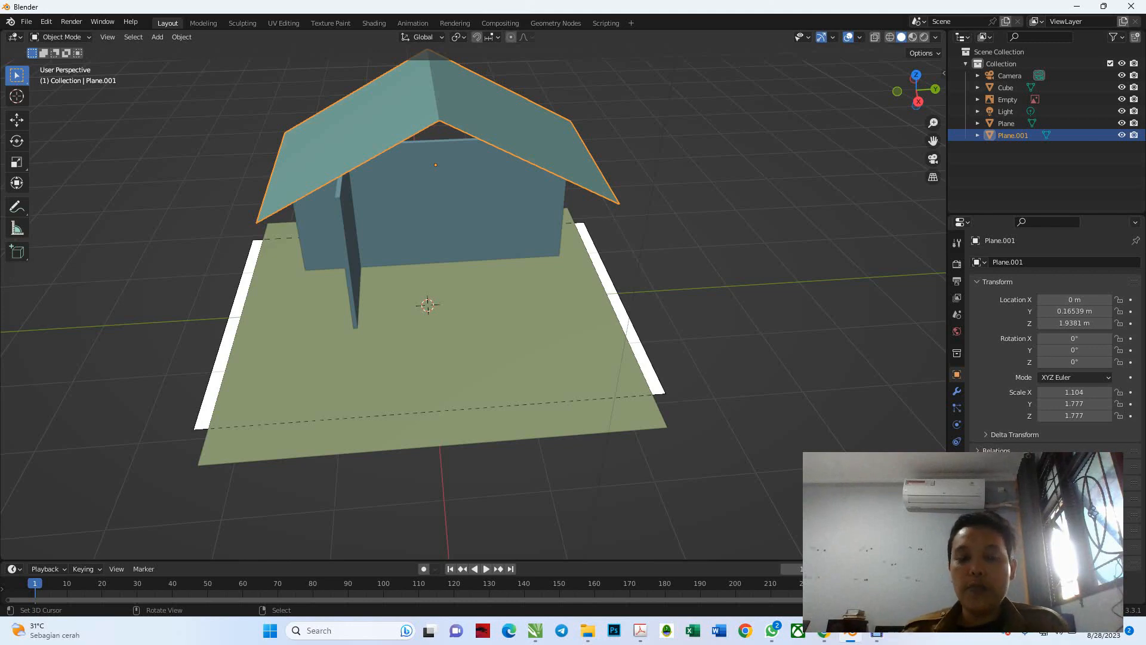
middle_drag(600, 286, 716, 257)
scroll(648, 267, up, 2)
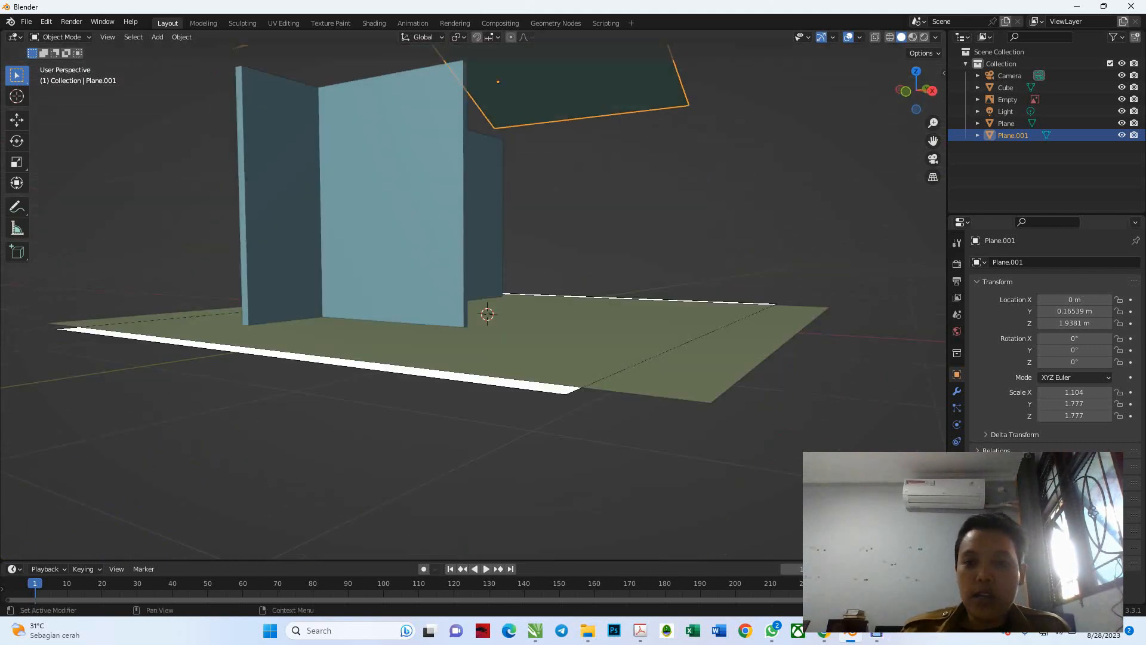
click(957, 391)
click(1053, 262)
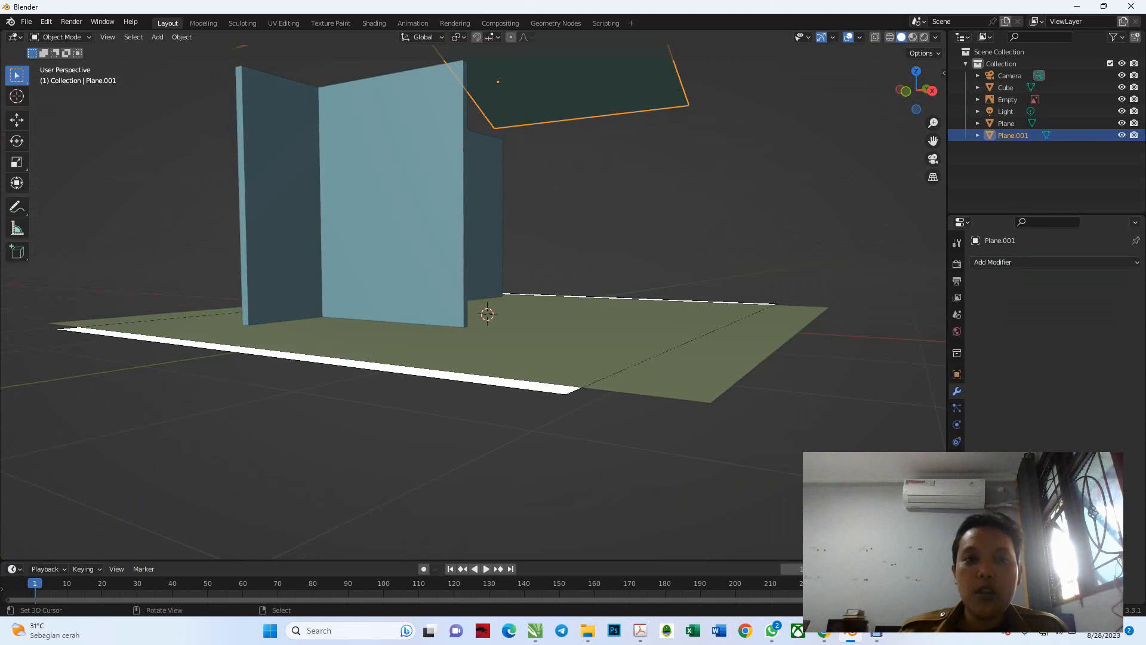
middle_drag(477, 298, 453, 382)
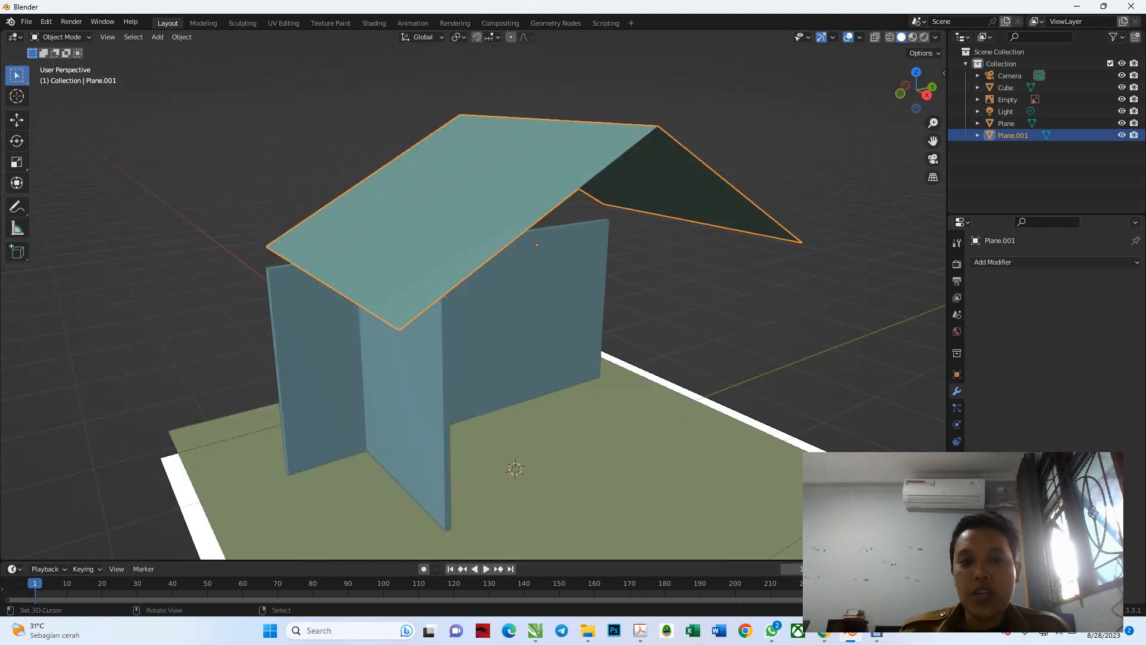